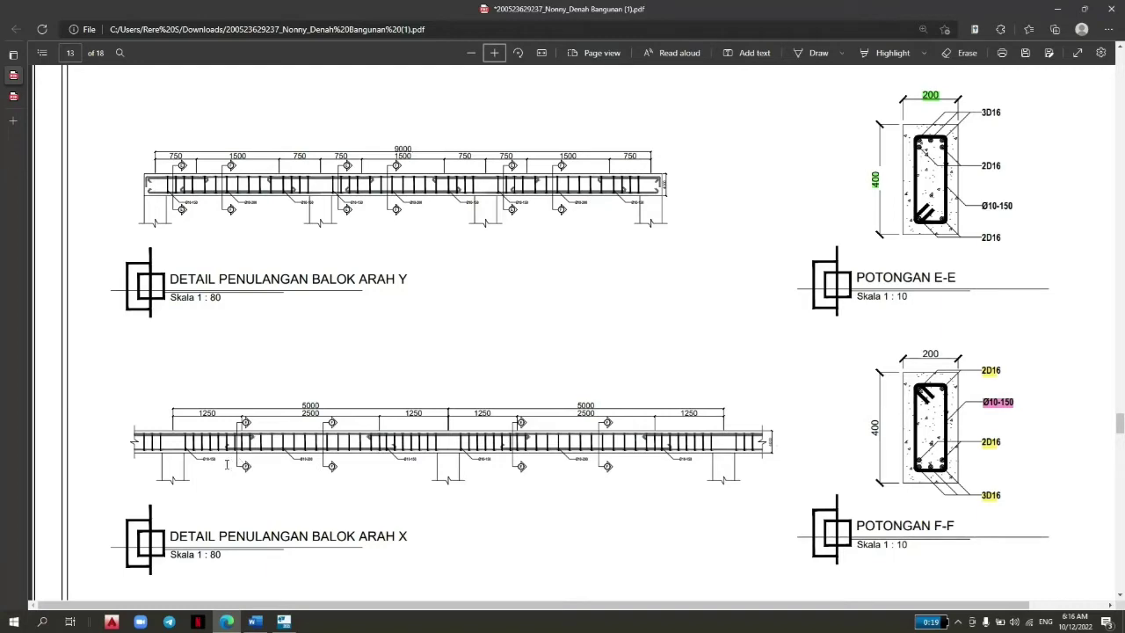
# Switch from the PDF beam reinforcement drawings to Tekla Structures and maximize the 3D model view.
pyautogui.scroll(4, 238, 465)
pyautogui.scroll(-4, 264, 468)
pyautogui.scroll(-2, 271, 470)
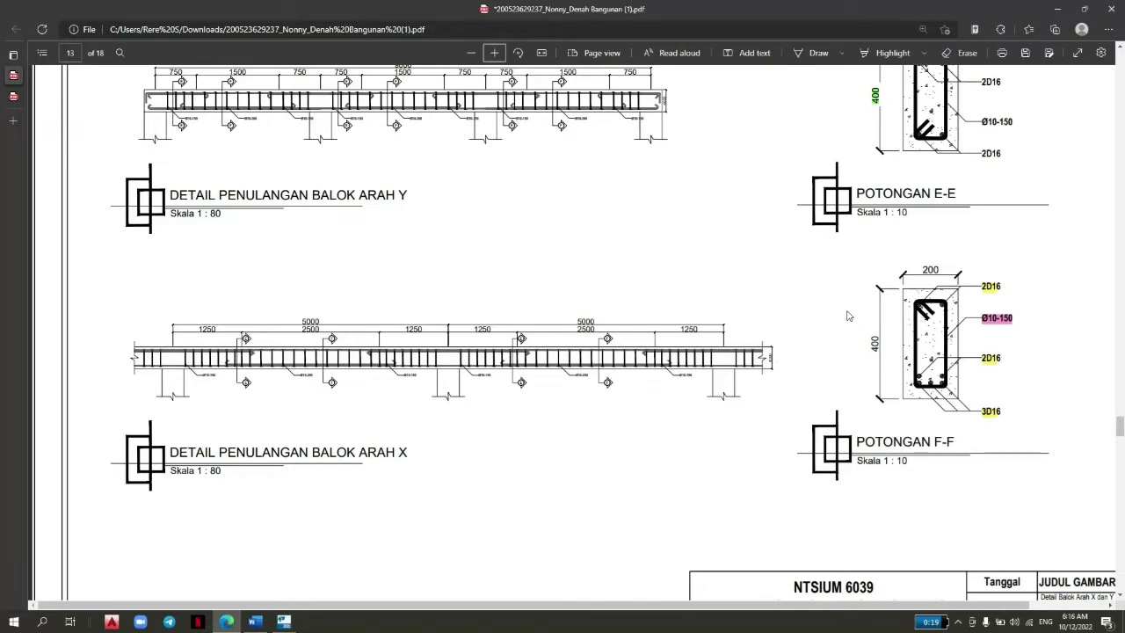
pyautogui.click(282, 621)
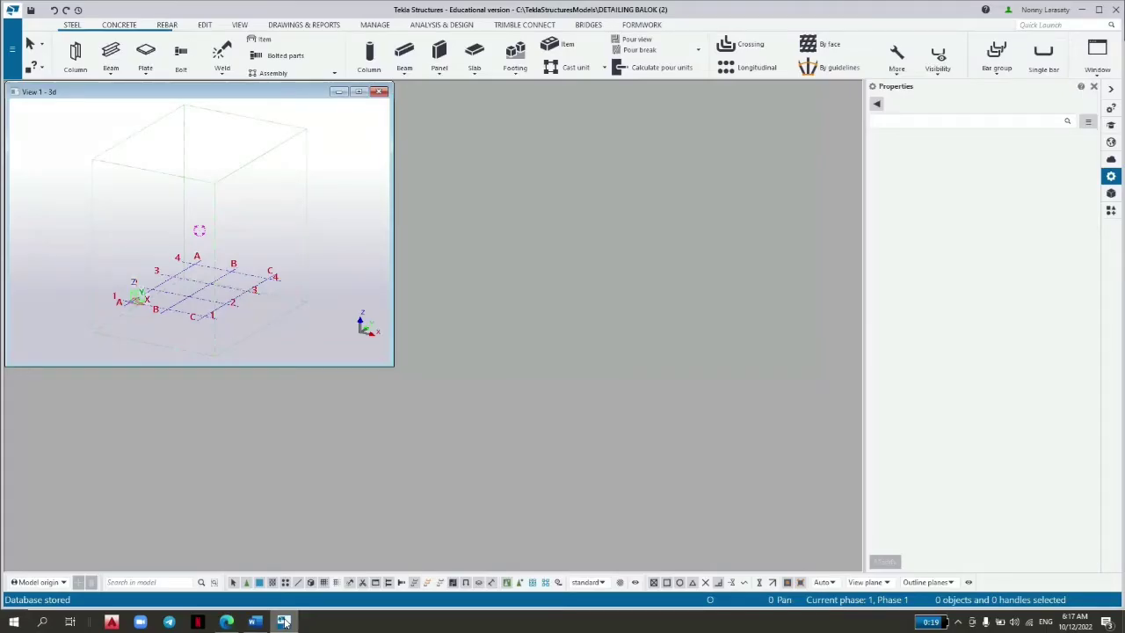
pyautogui.click(359, 91)
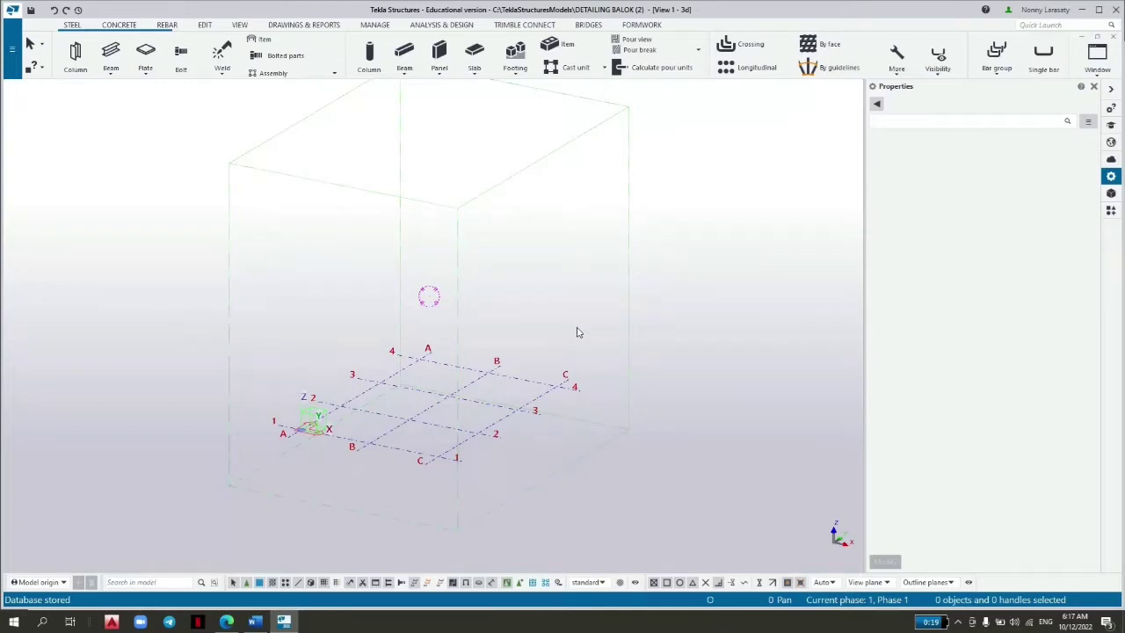
# Modify the rectangular grid's coordinates to X 0.00 3000.00, Y 0.00 and Z 0.00.
pyautogui.click(459, 394)
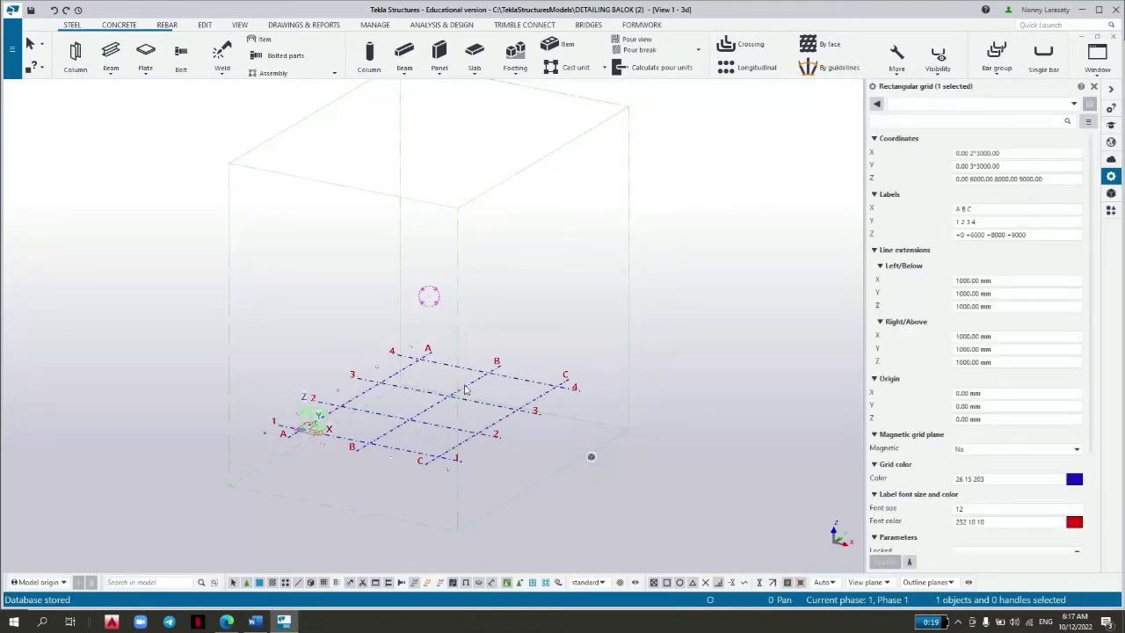
pyautogui.click(976, 154)
pyautogui.press('BackSpace')
pyautogui.press('BackSpace')
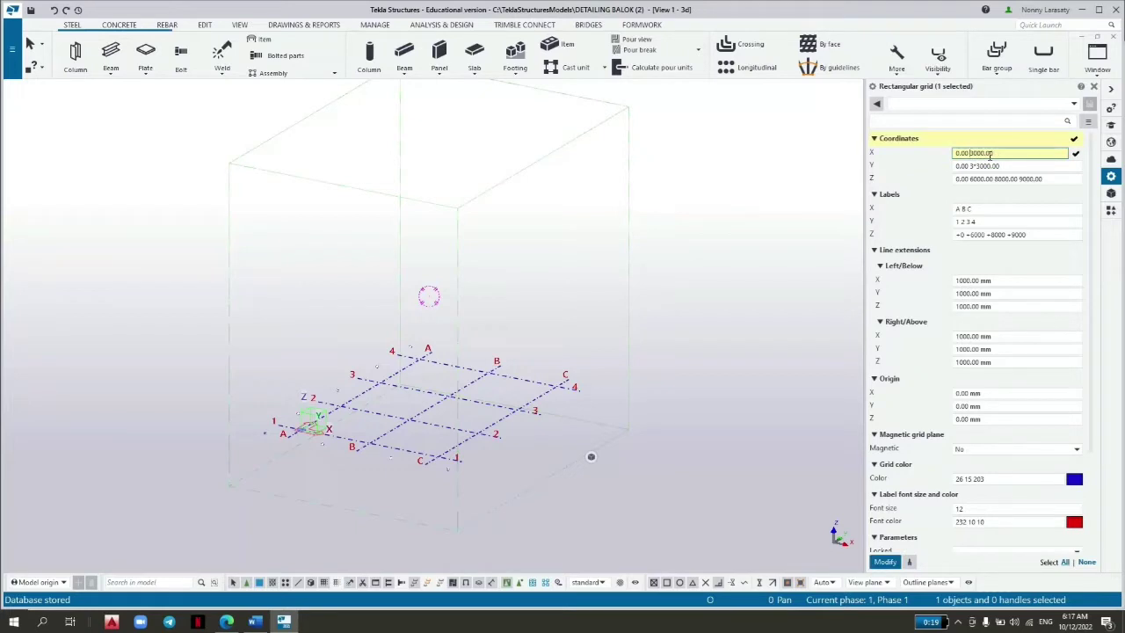
pyautogui.click(1001, 166)
pyautogui.moveTo(1001, 166); pyautogui.dragTo(969, 166)
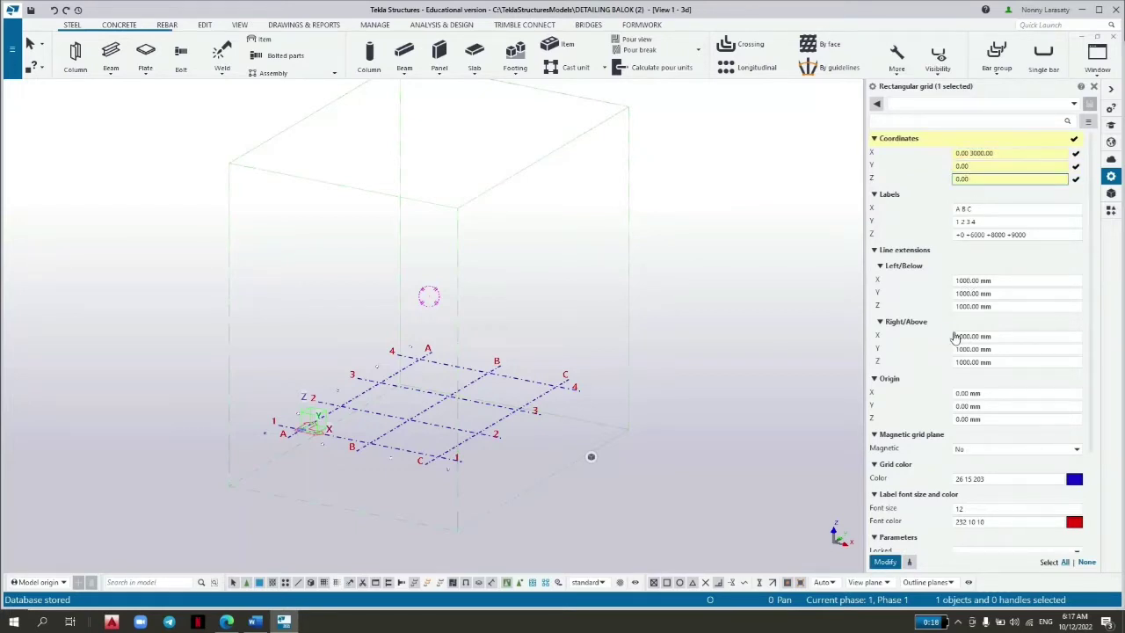
pyautogui.click(884, 562)
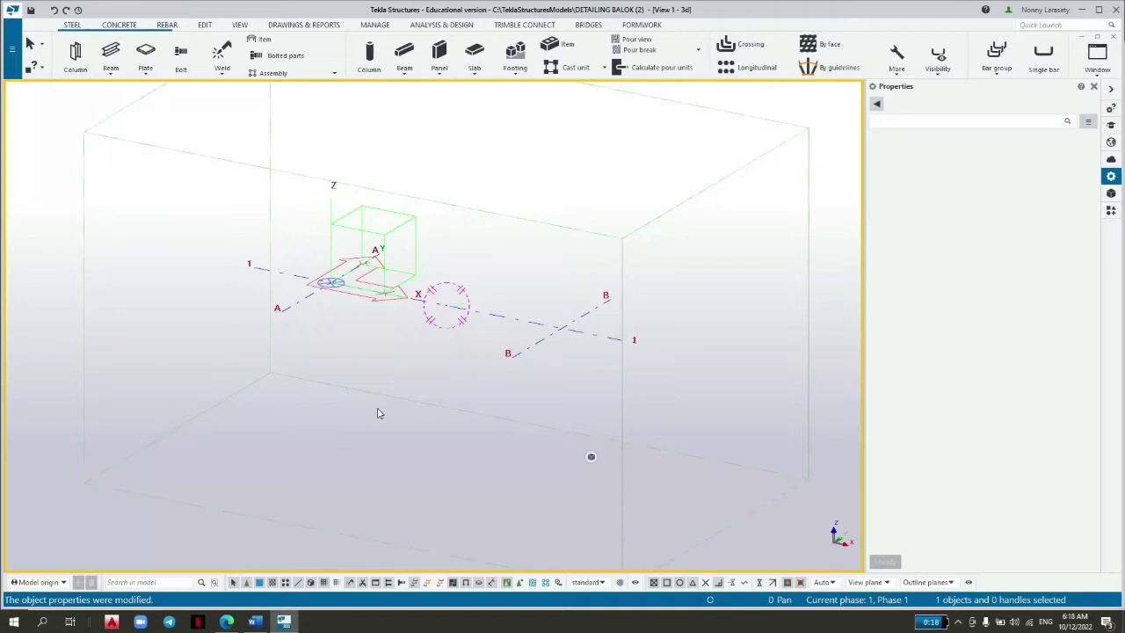
# Create a concrete beam along grid line 1 from its intersection with A to its intersection with B.
pyautogui.click(115, 29)
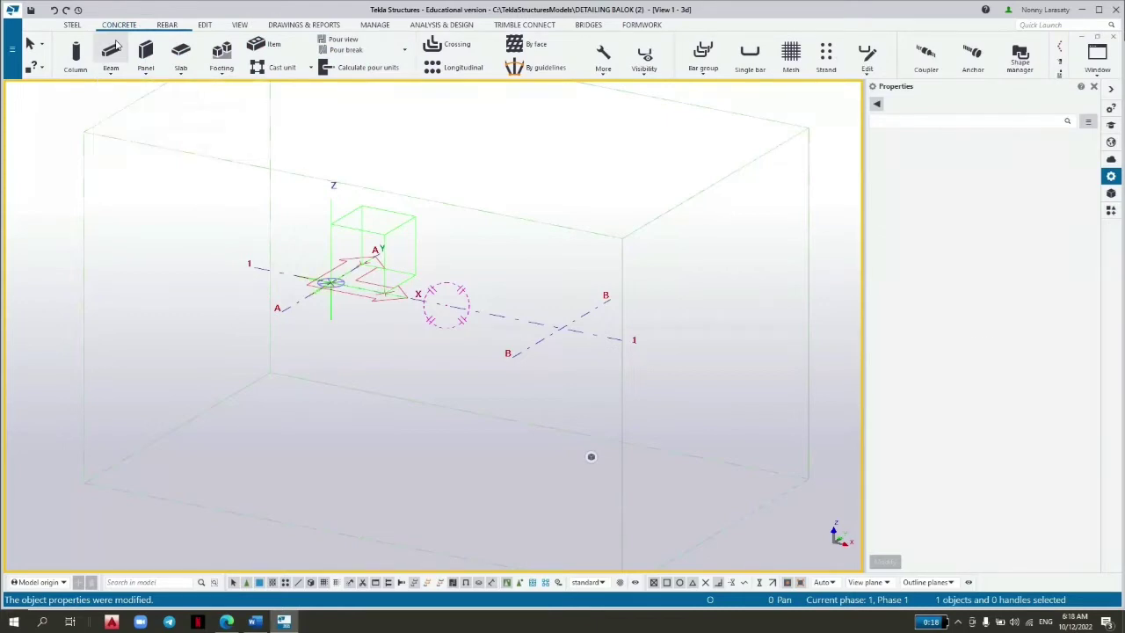
pyautogui.click(111, 51)
pyautogui.scroll(2, 332, 266)
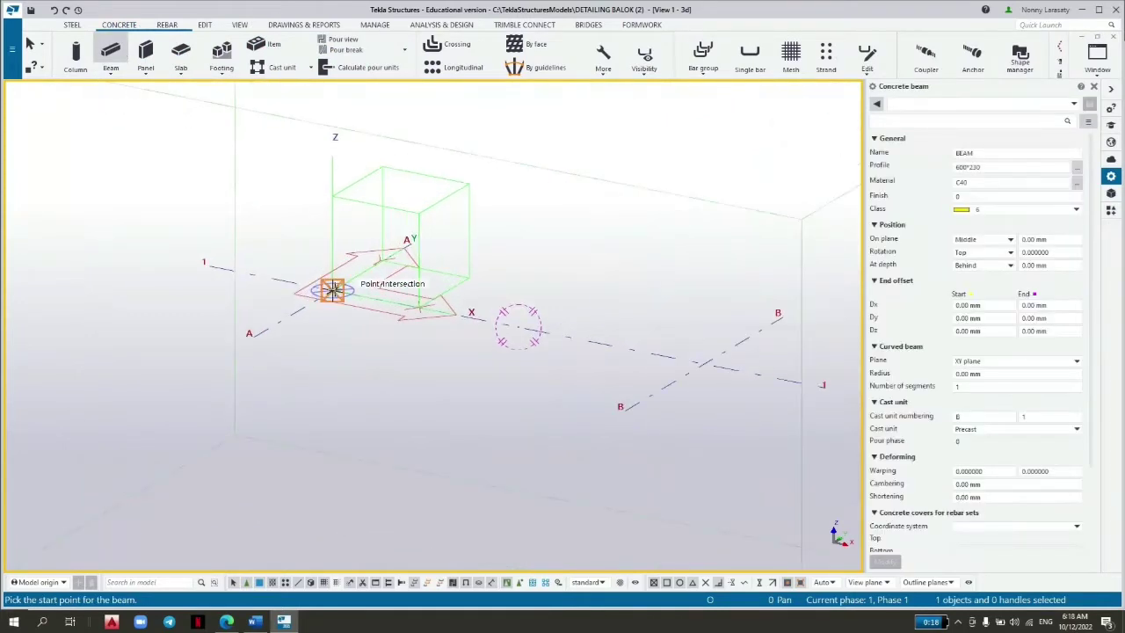
pyautogui.click(332, 290)
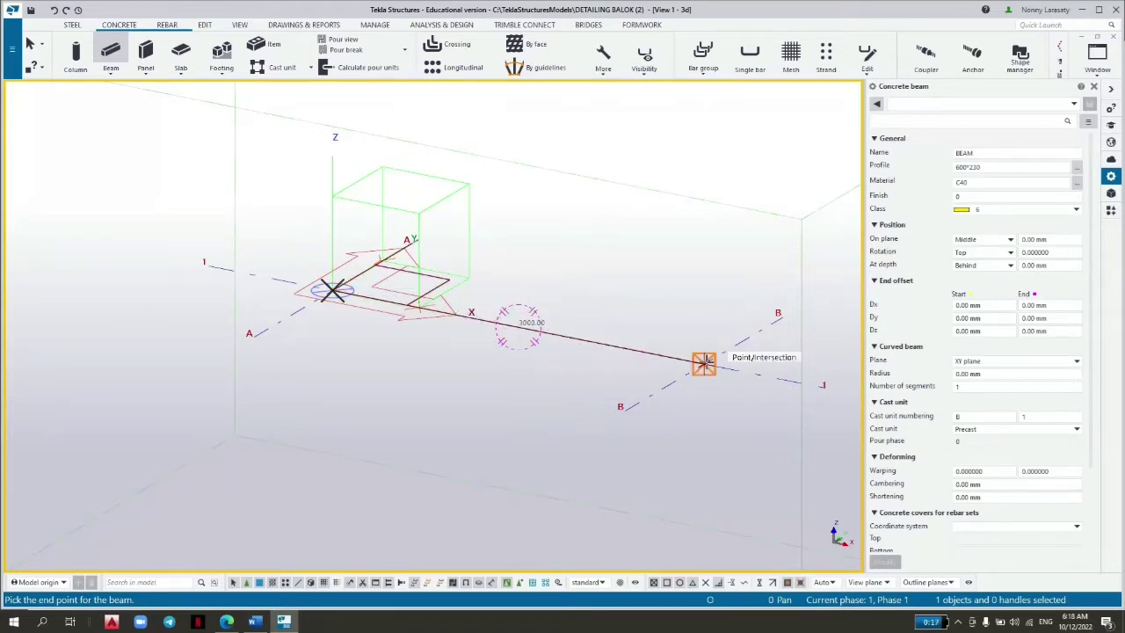
pyautogui.click(703, 363)
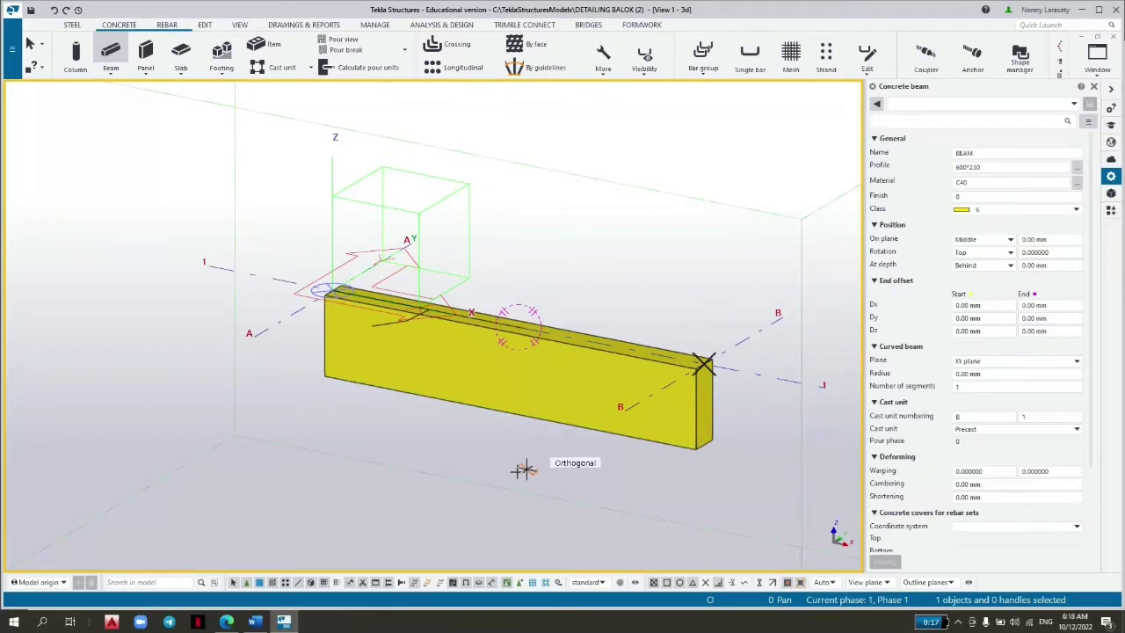
pyautogui.press('Escape')
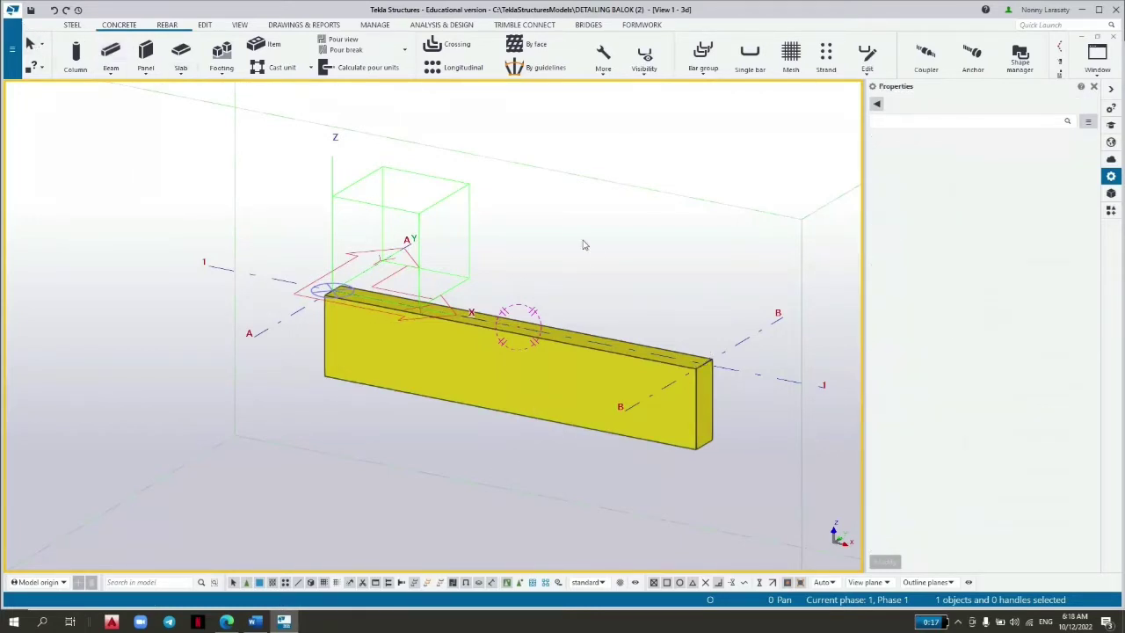
# Enter BALOK 200X400 as the concrete beam's name and 400*200 as its profile.
pyautogui.click(589, 352)
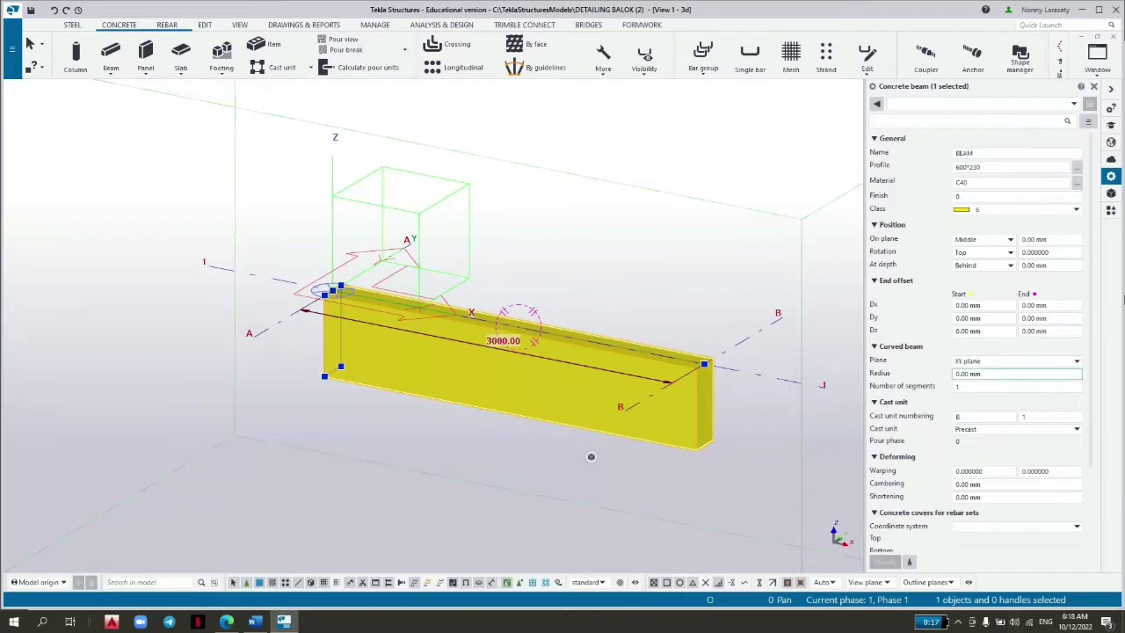
pyautogui.click(990, 153)
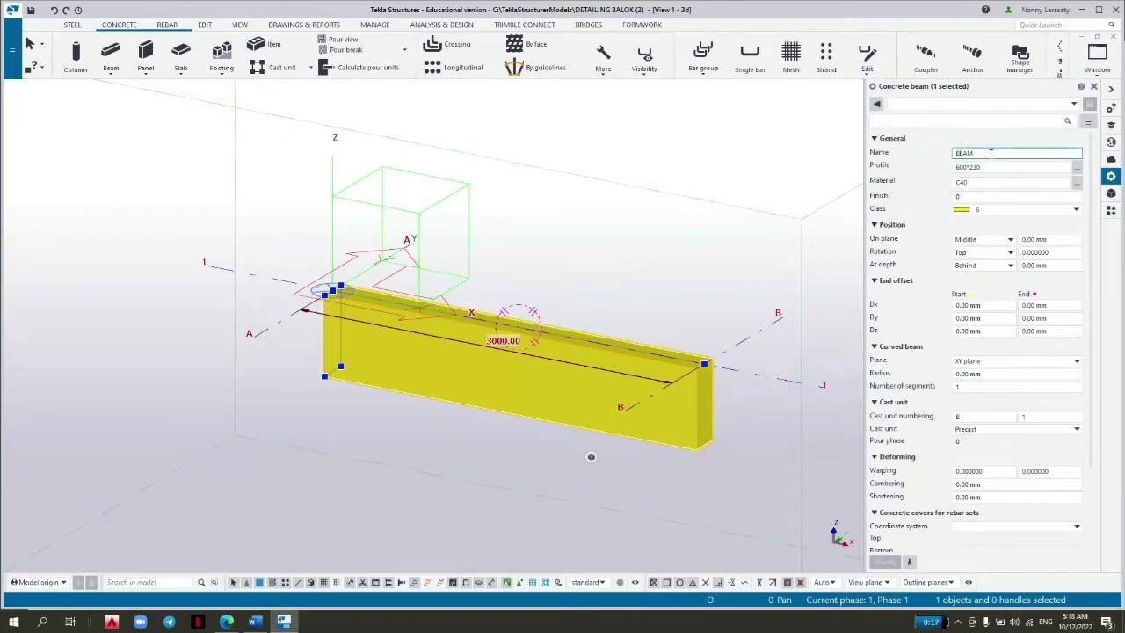
pyautogui.doubleClick(990, 153)
pyautogui.write('BALO')
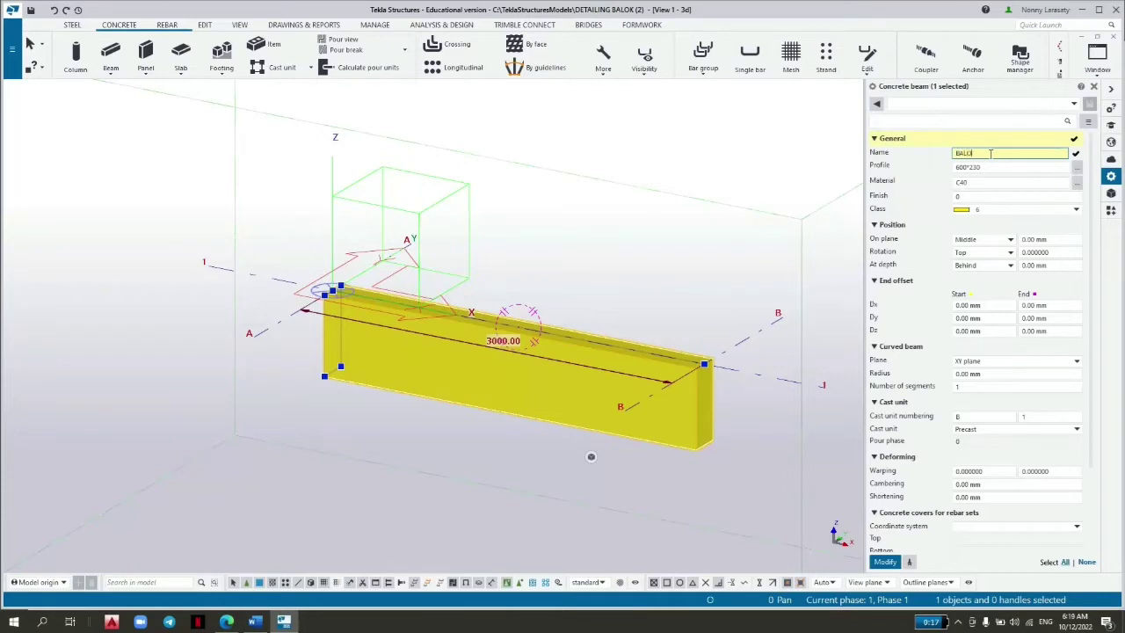
pyautogui.write('K 200X400')
pyautogui.click(1041, 167)
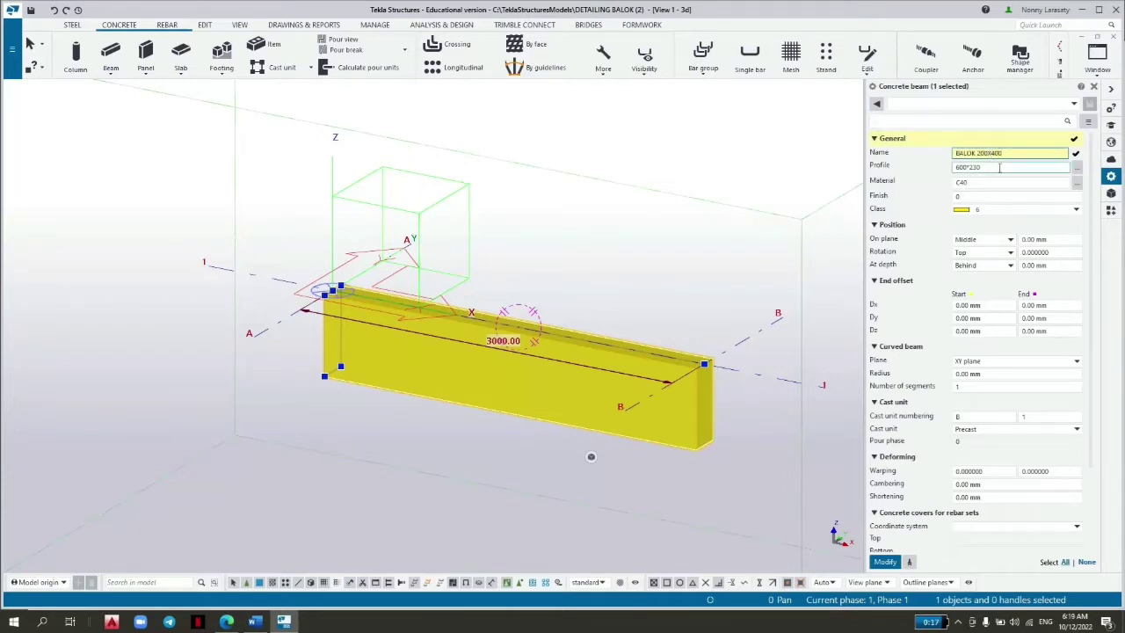
pyautogui.hotkey('ctrl', 'a')
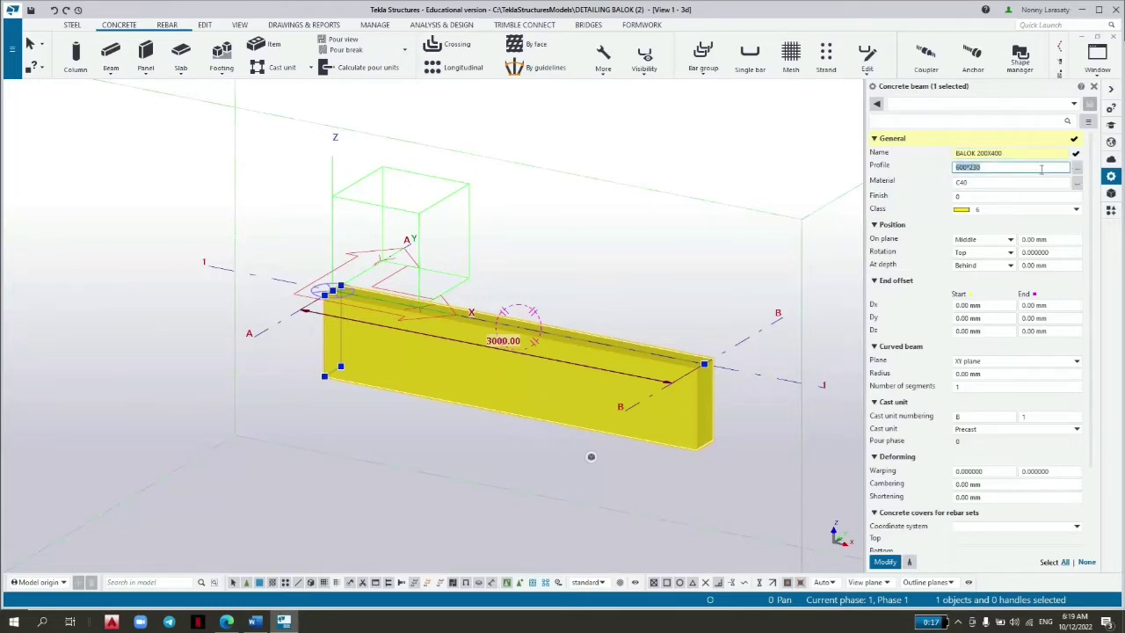
pyautogui.write('400*200')
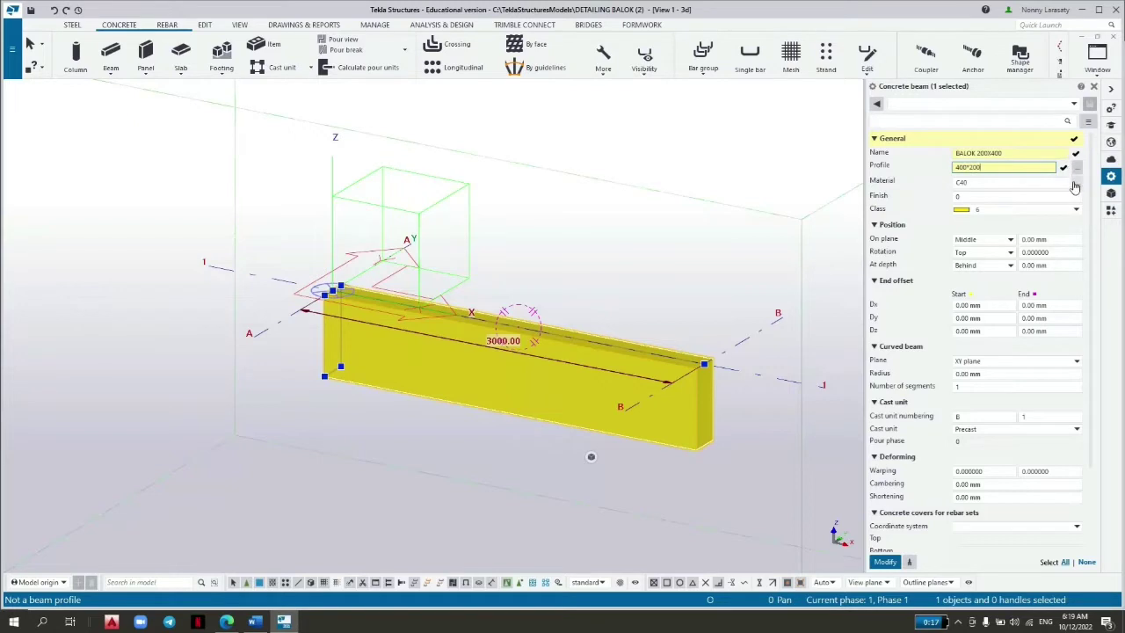
# Choose C25 as the beam's material grade and 1 as its class.
pyautogui.click(1076, 184)
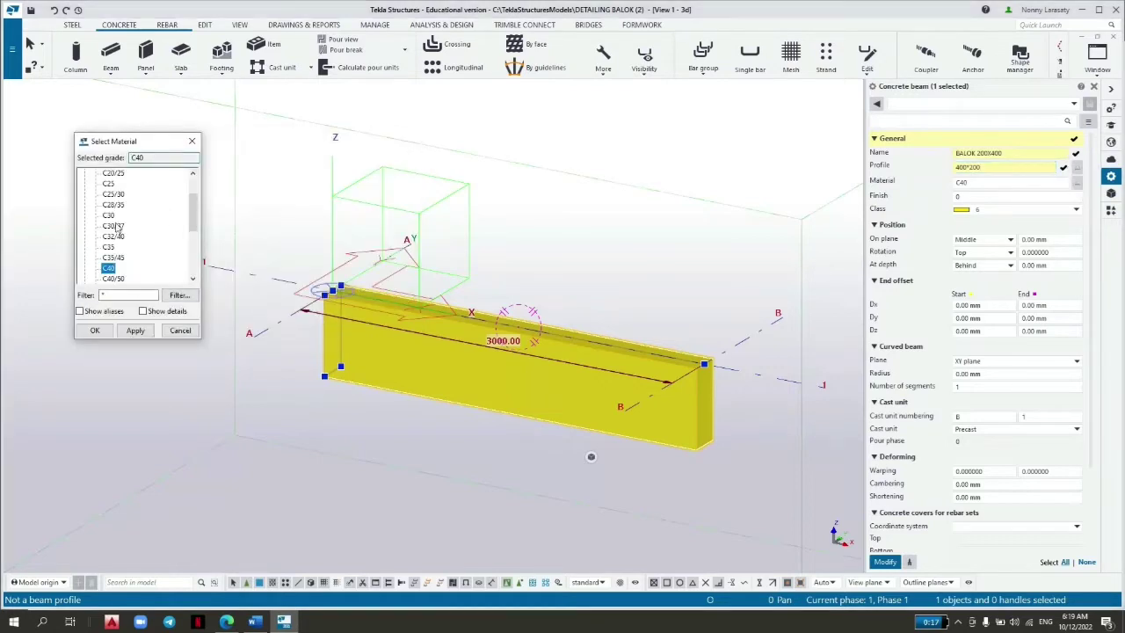
pyautogui.click(108, 184)
pyautogui.click(135, 330)
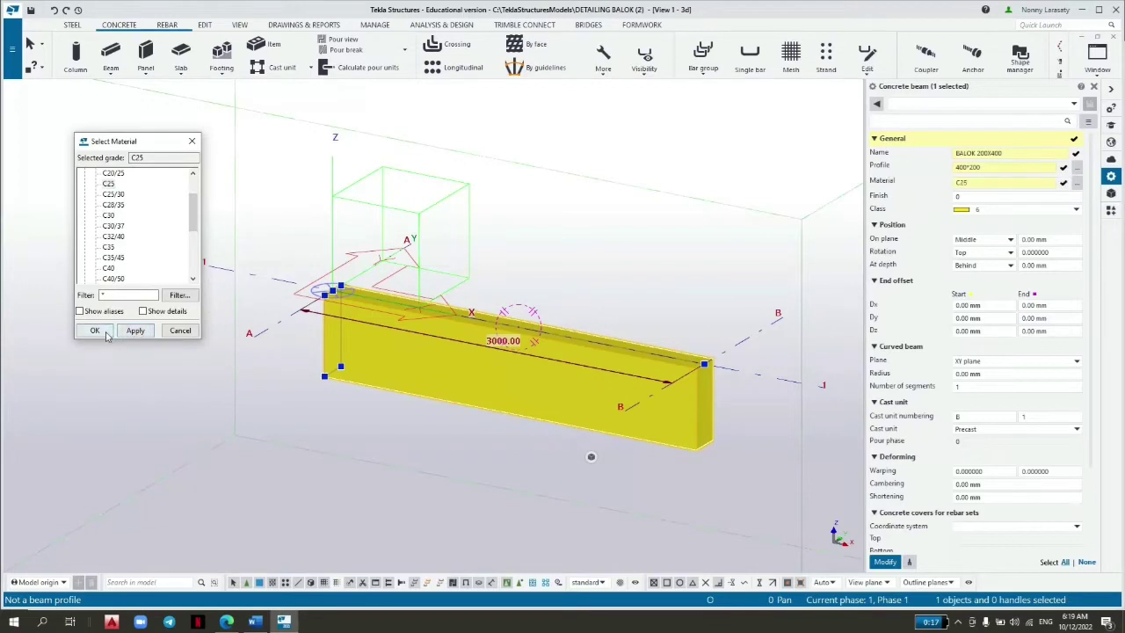
pyautogui.click(106, 333)
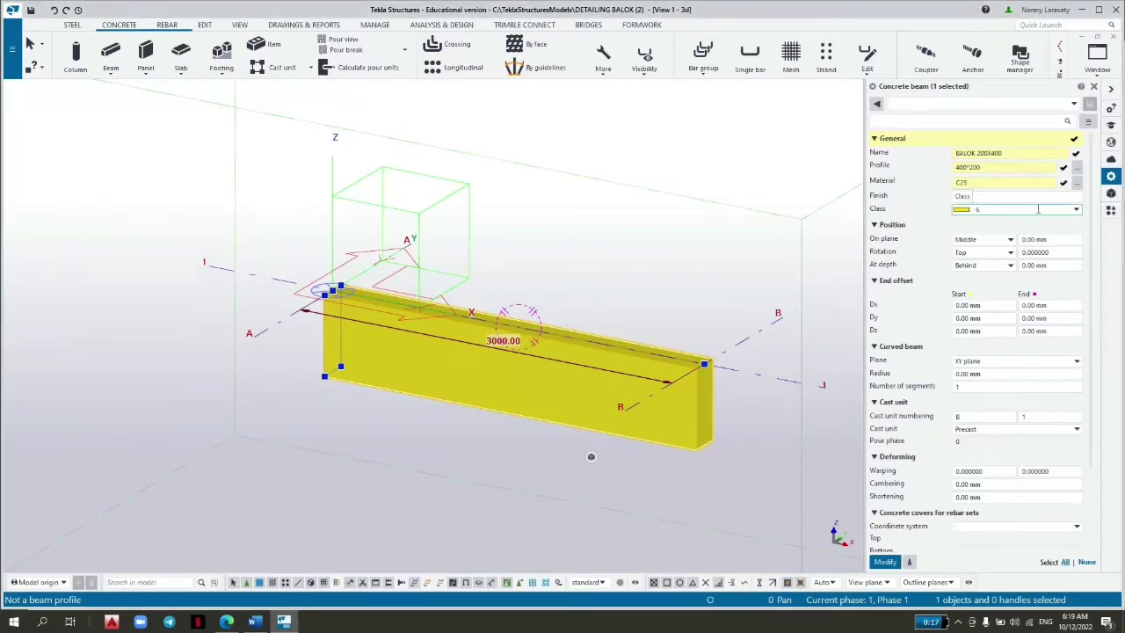
pyautogui.click(1037, 208)
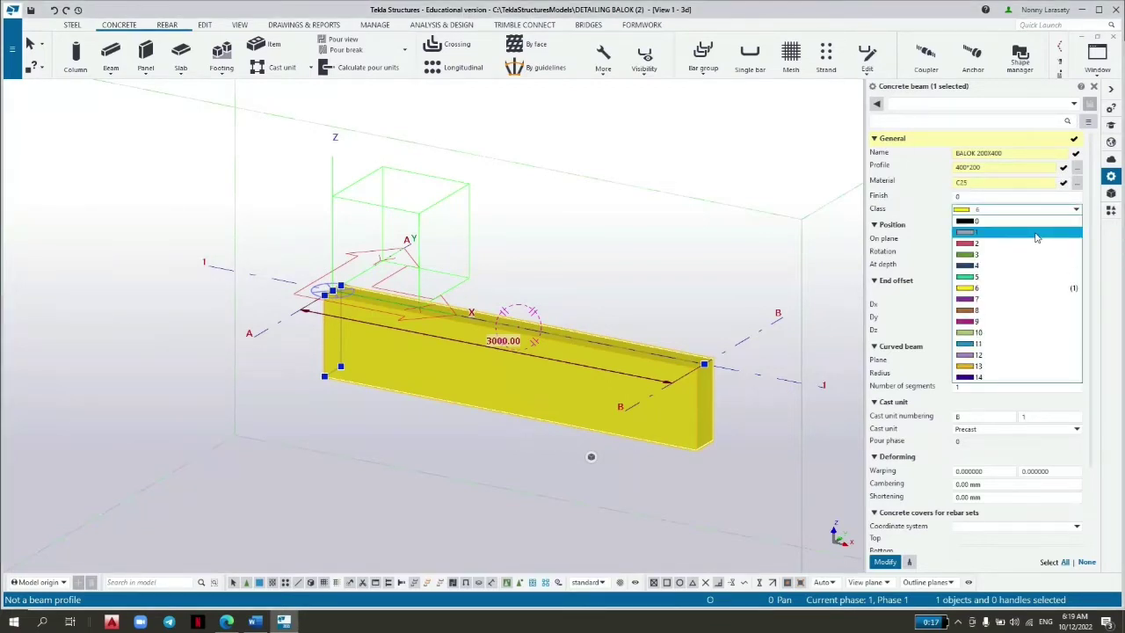
pyautogui.click(1036, 233)
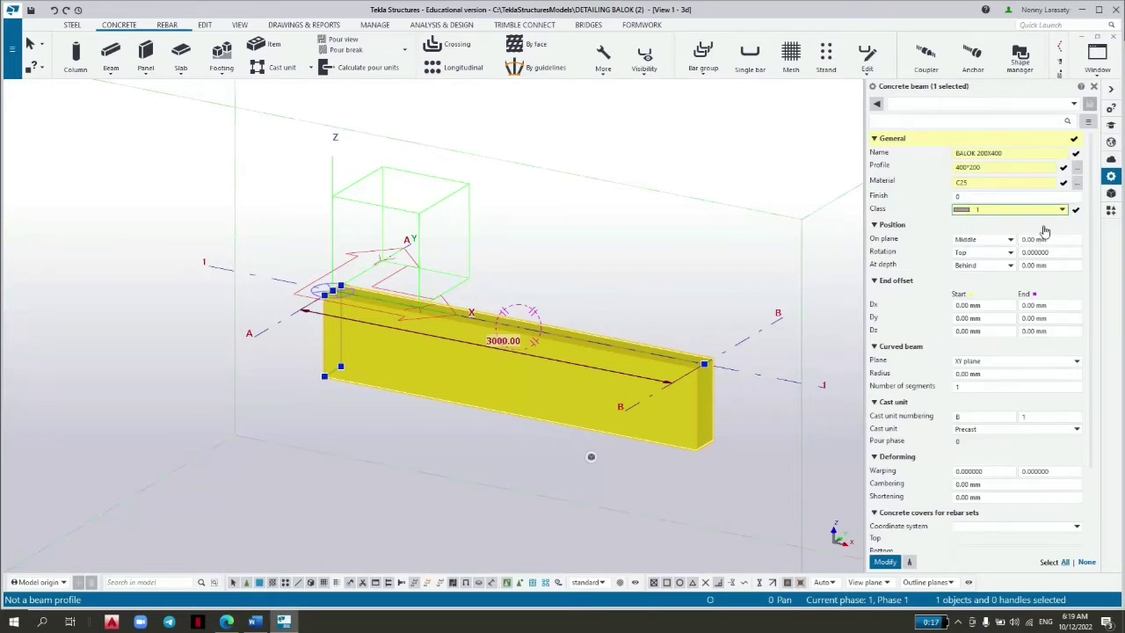
# Set the beam's cast unit type to Cast in place and apply the modified properties to the beam.
pyautogui.scroll(-1, 1023, 389)
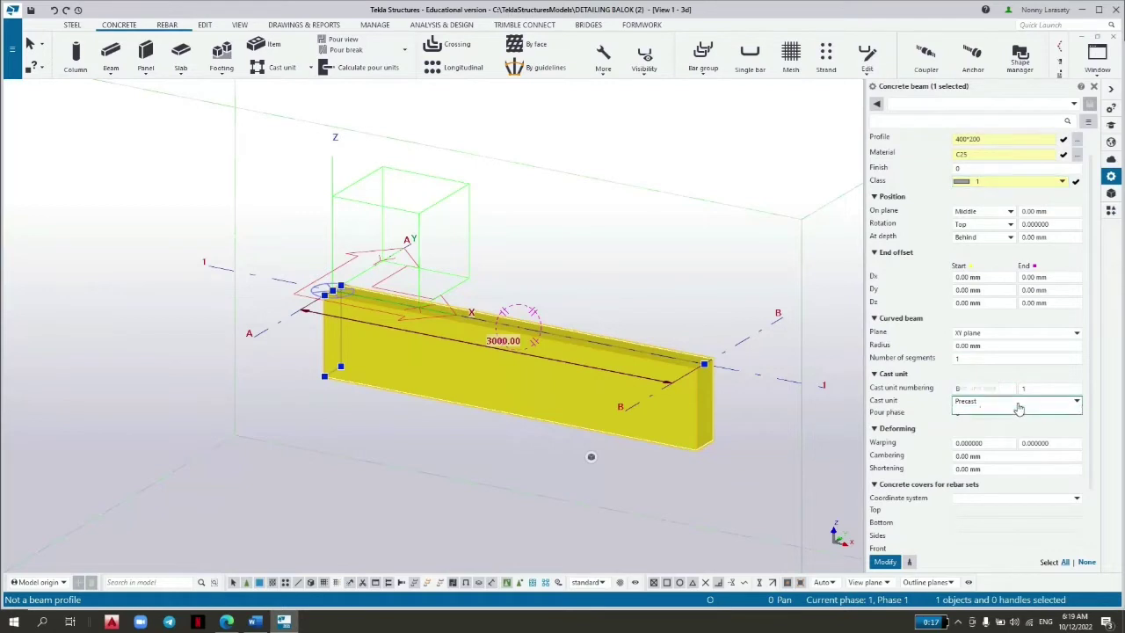
pyautogui.click(1016, 400)
pyautogui.click(1017, 424)
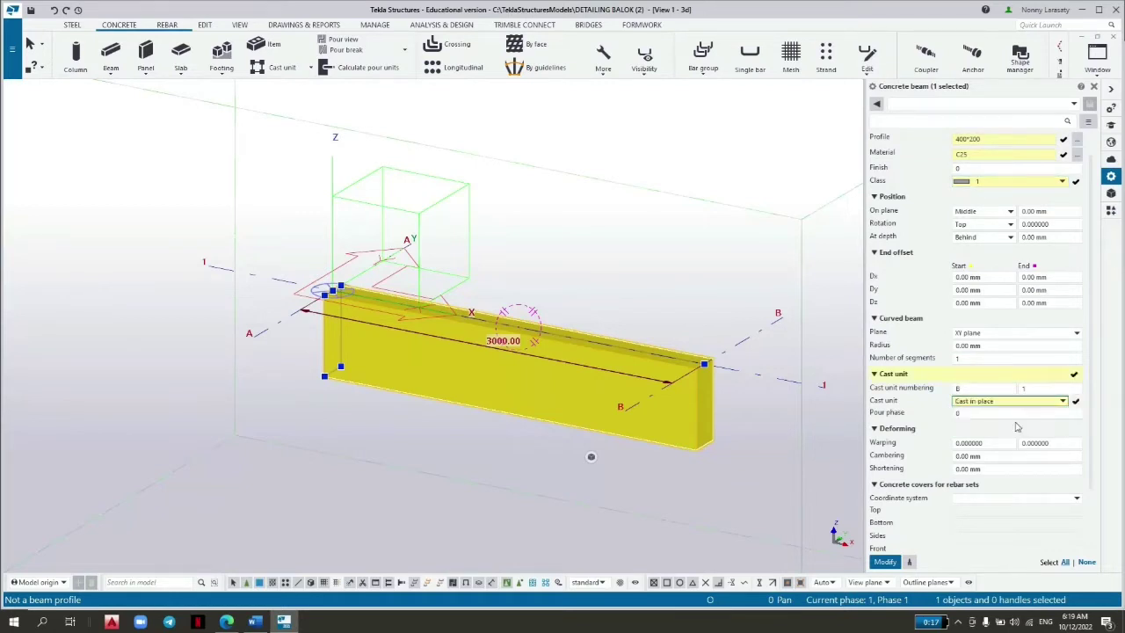
pyautogui.scroll(-1, 1017, 426)
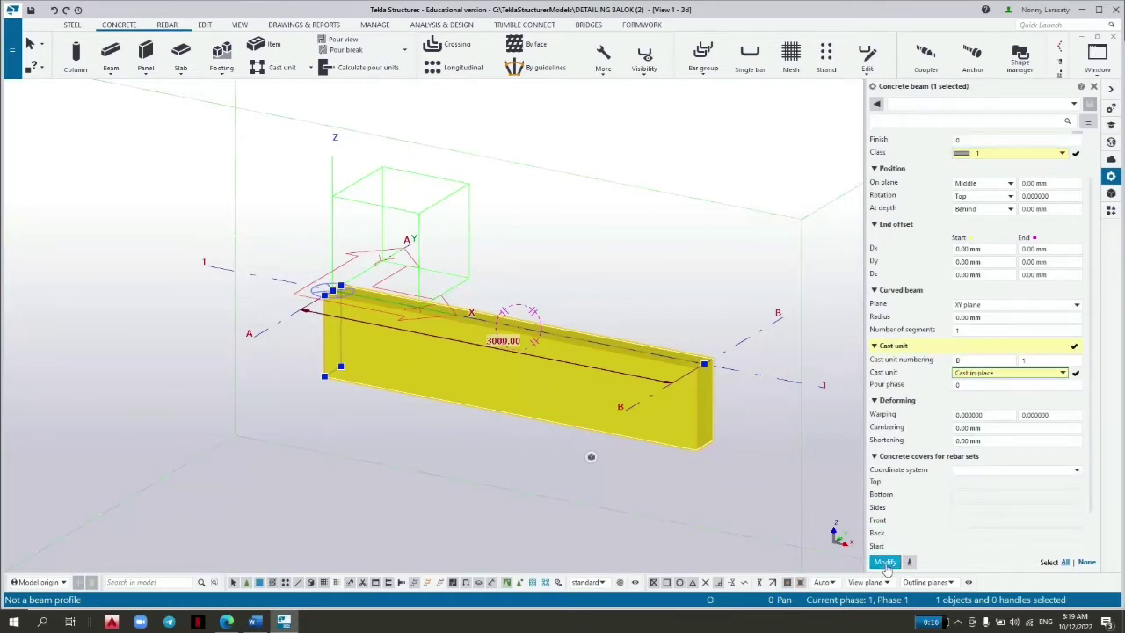
pyautogui.click(886, 562)
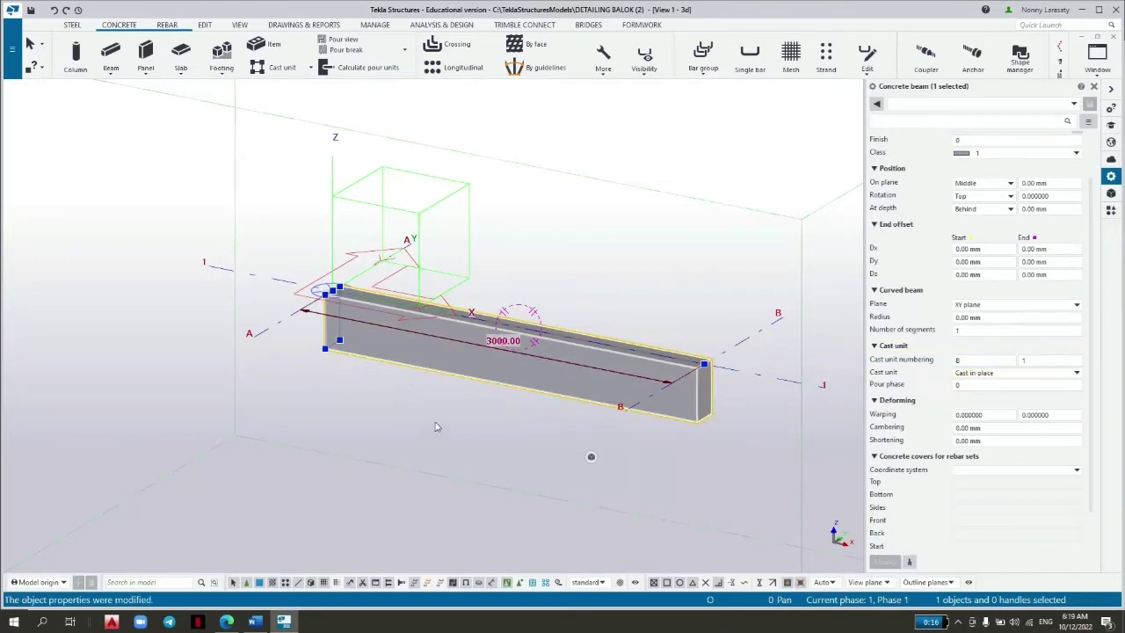
pyautogui.click(470, 389)
# Try the shaded wireframe rendering for parts, and set the 3D view to display parts as wireframe.
pyautogui.scroll(1, 470, 388)
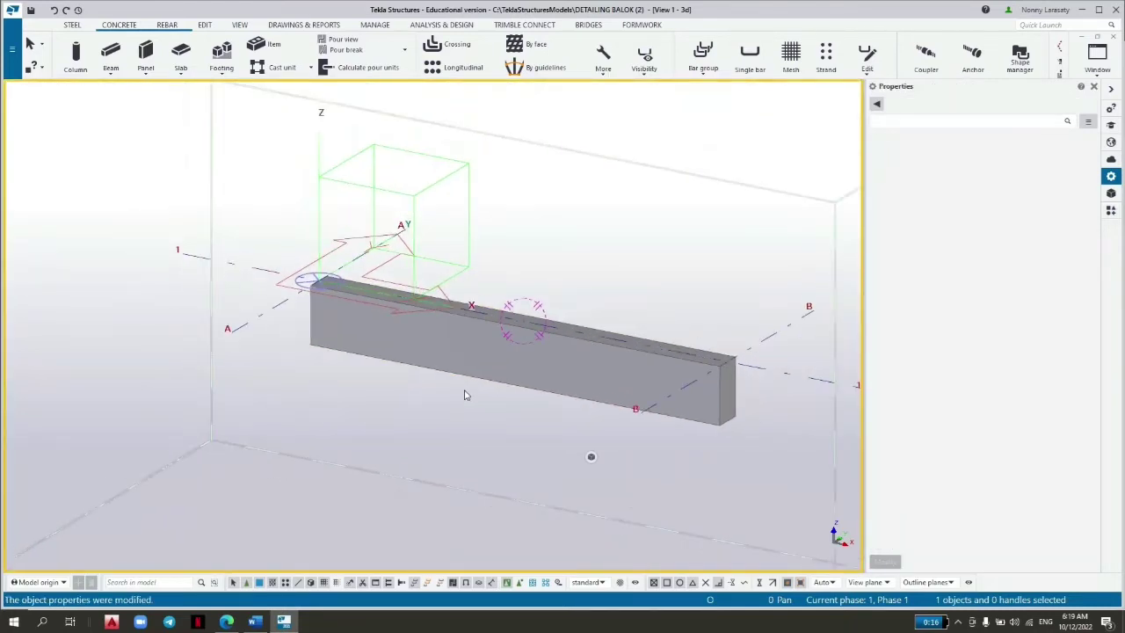
pyautogui.moveTo(431, 404); pyautogui.dragTo(396, 419, button='middle')
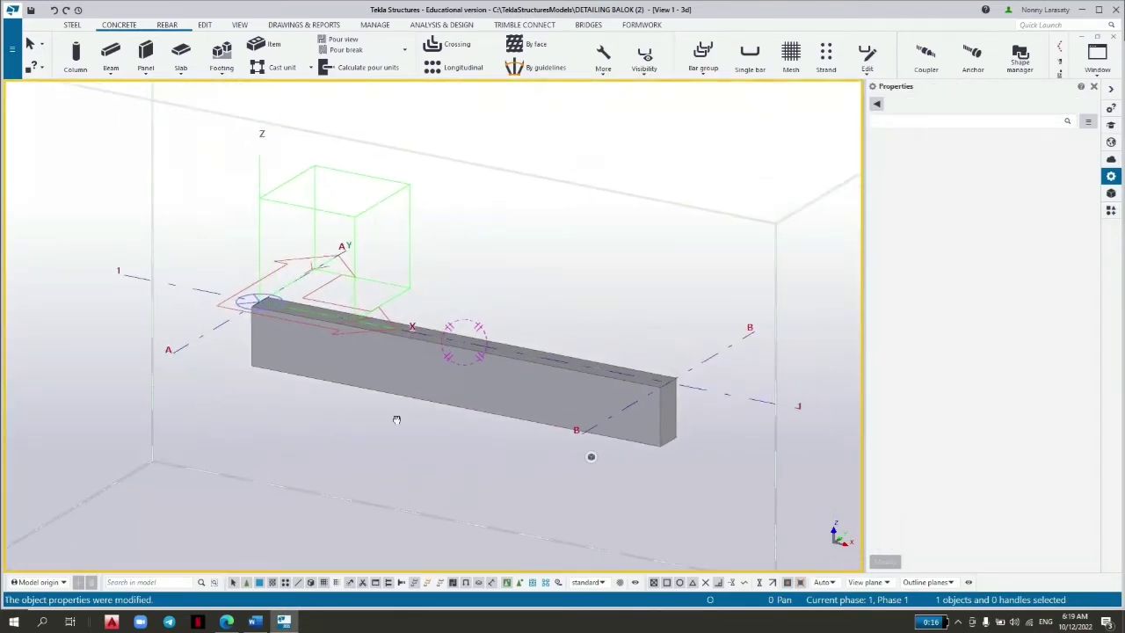
pyautogui.scroll(1, 396, 423)
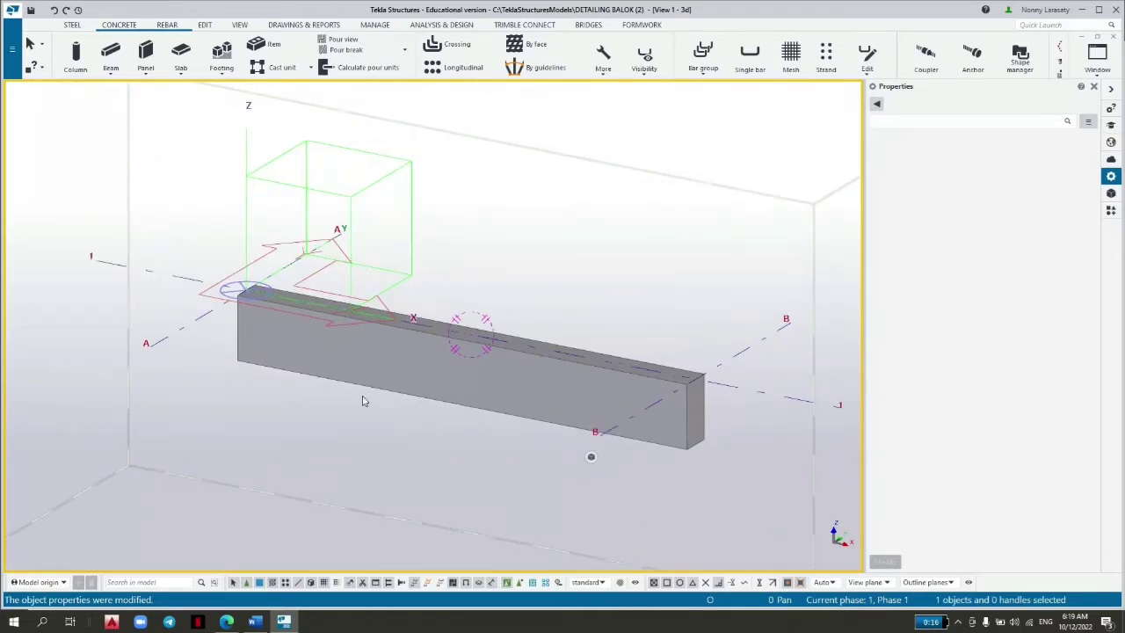
pyautogui.click(164, 26)
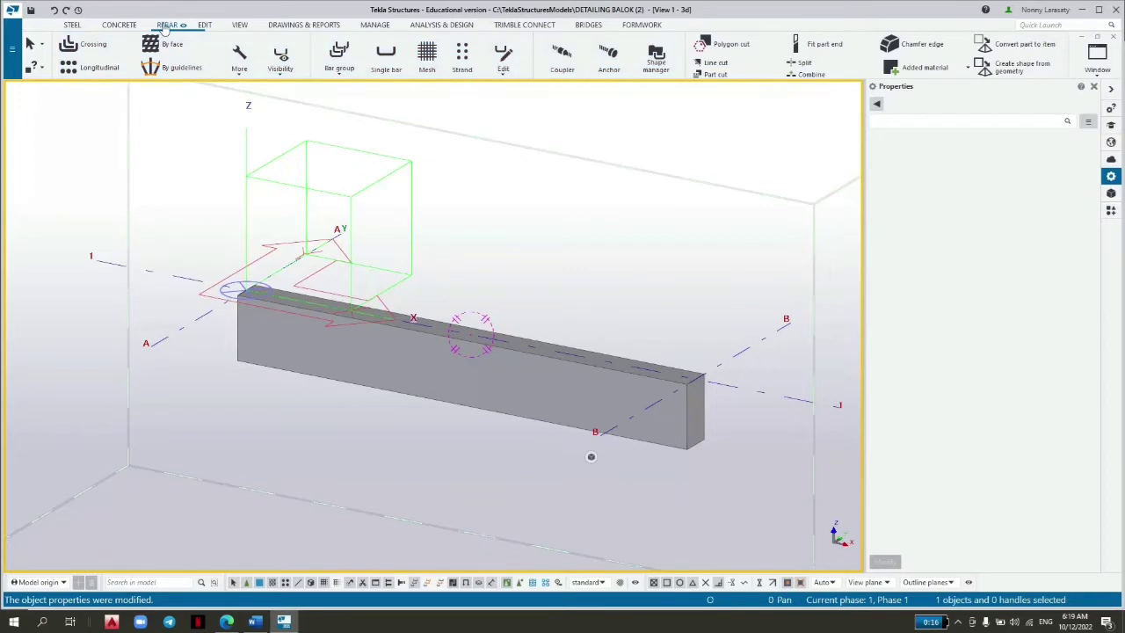
pyautogui.click(238, 24)
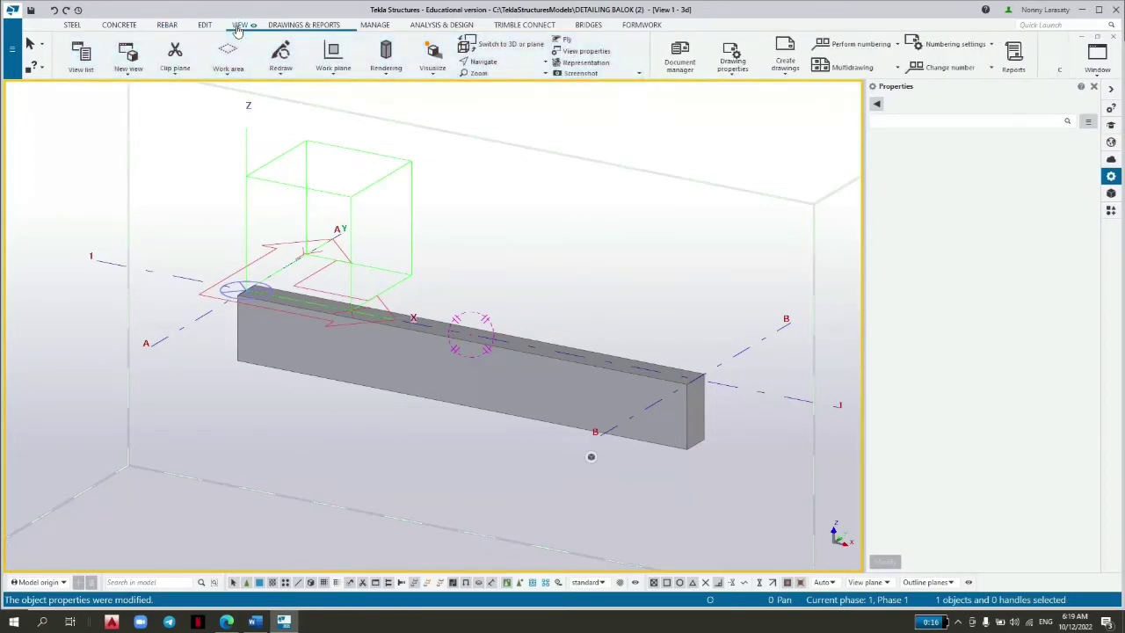
pyautogui.click(393, 72)
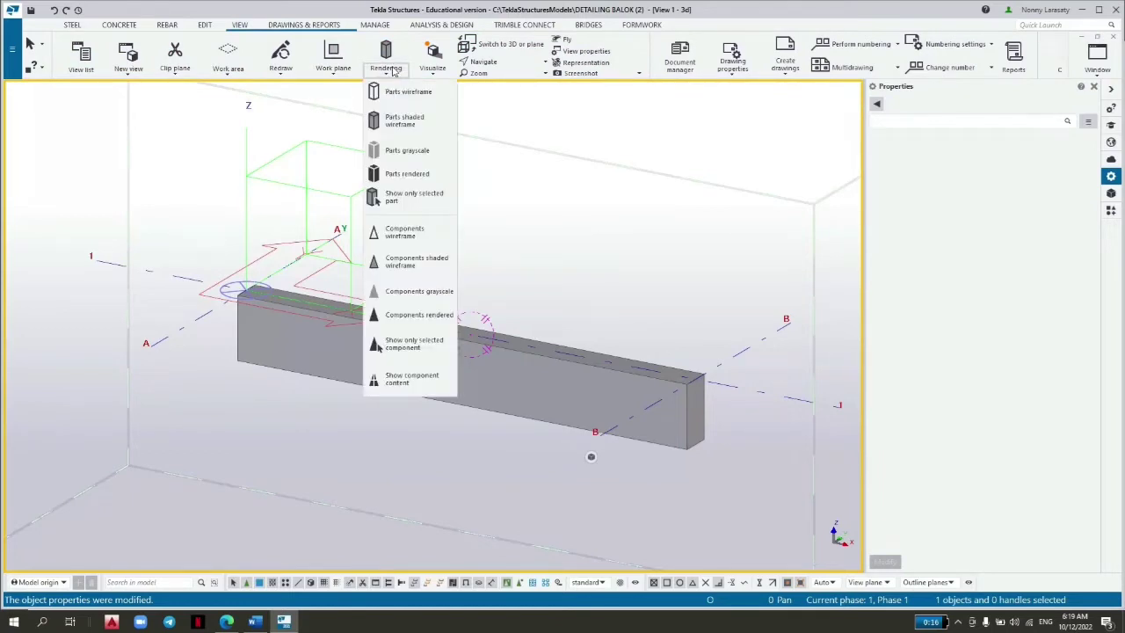
pyautogui.click(419, 129)
pyautogui.click(393, 78)
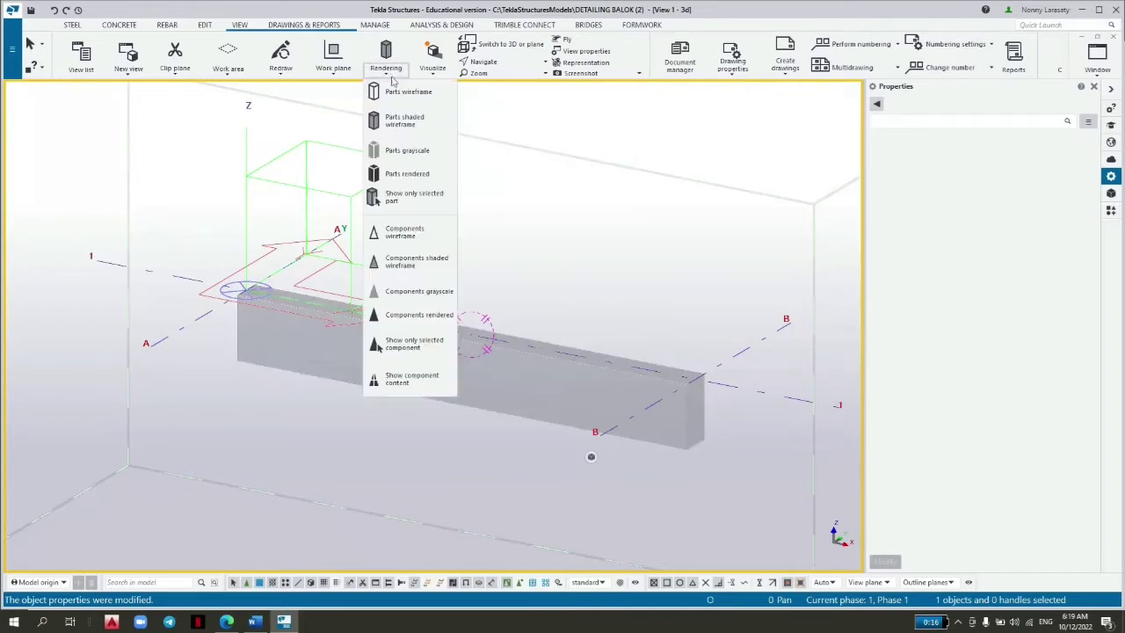
pyautogui.click(411, 95)
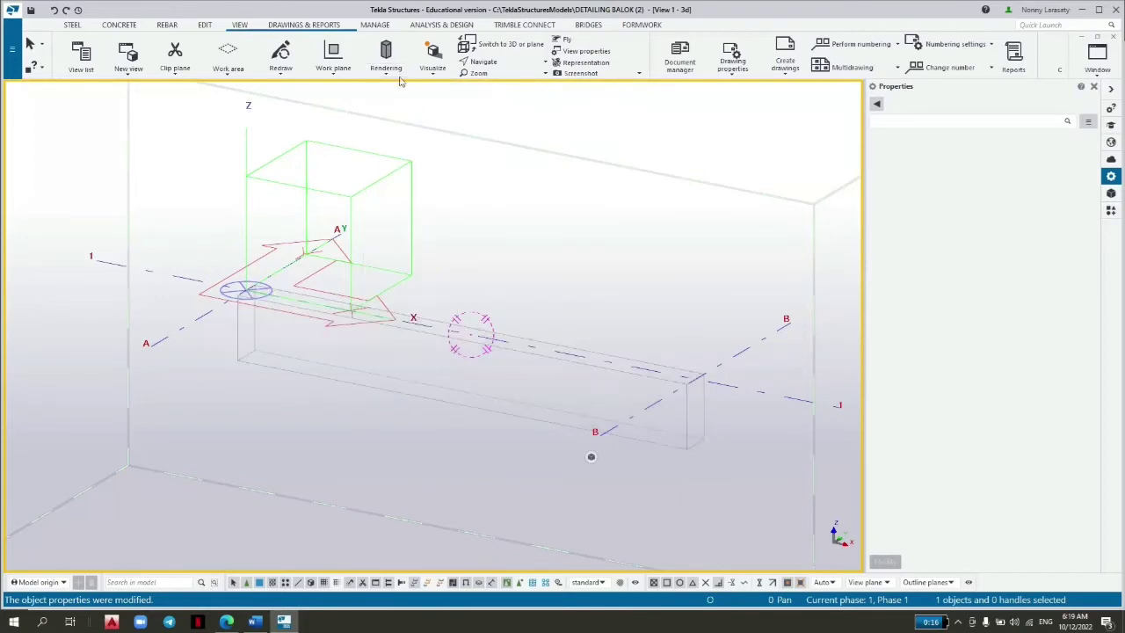
# Set the 3D view to display parts as shaded wireframe.
pyautogui.click(396, 74)
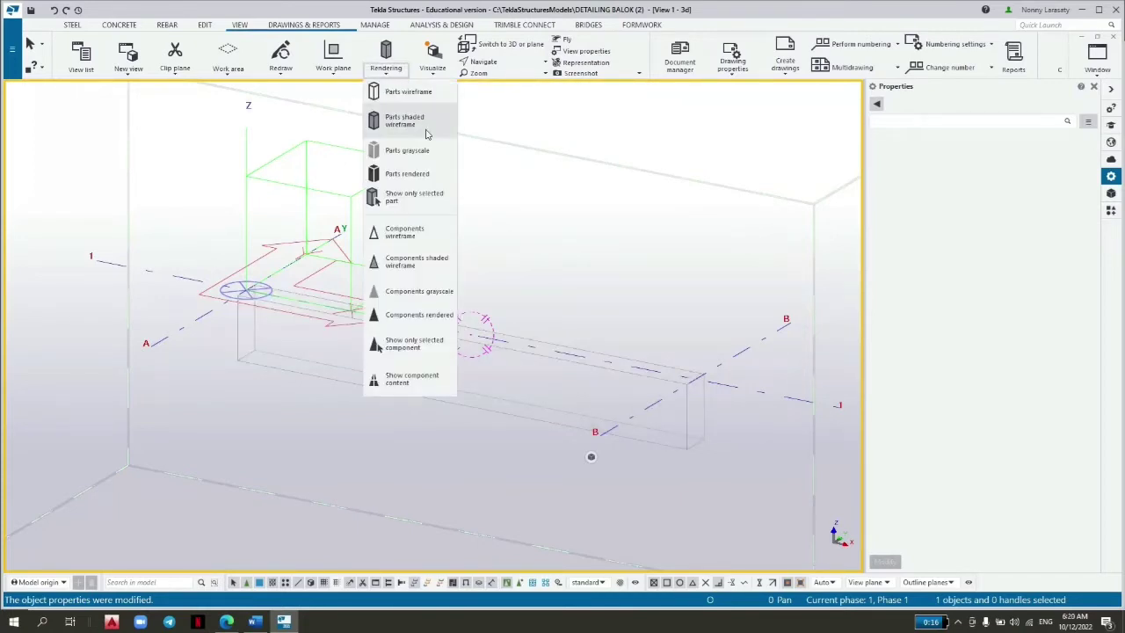
pyautogui.click(426, 134)
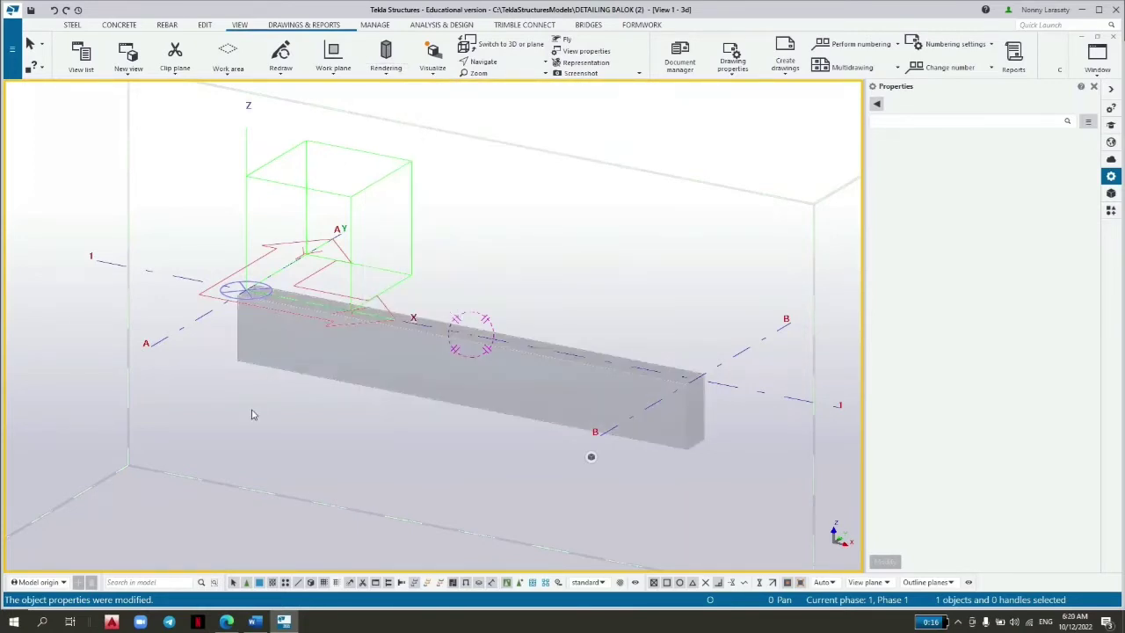
pyautogui.scroll(2, 270, 314)
# Start a rebar group on the concrete beam and define its bar shape along the full 3000 mm upper front edge.
pyautogui.click(166, 25)
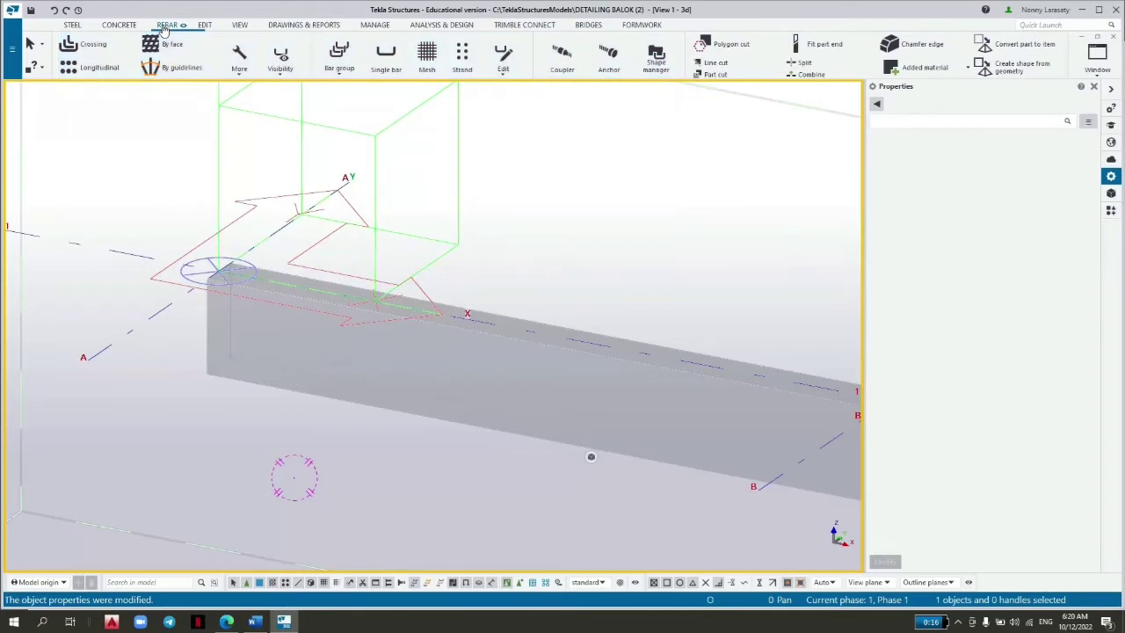
pyautogui.click(339, 69)
pyautogui.click(354, 93)
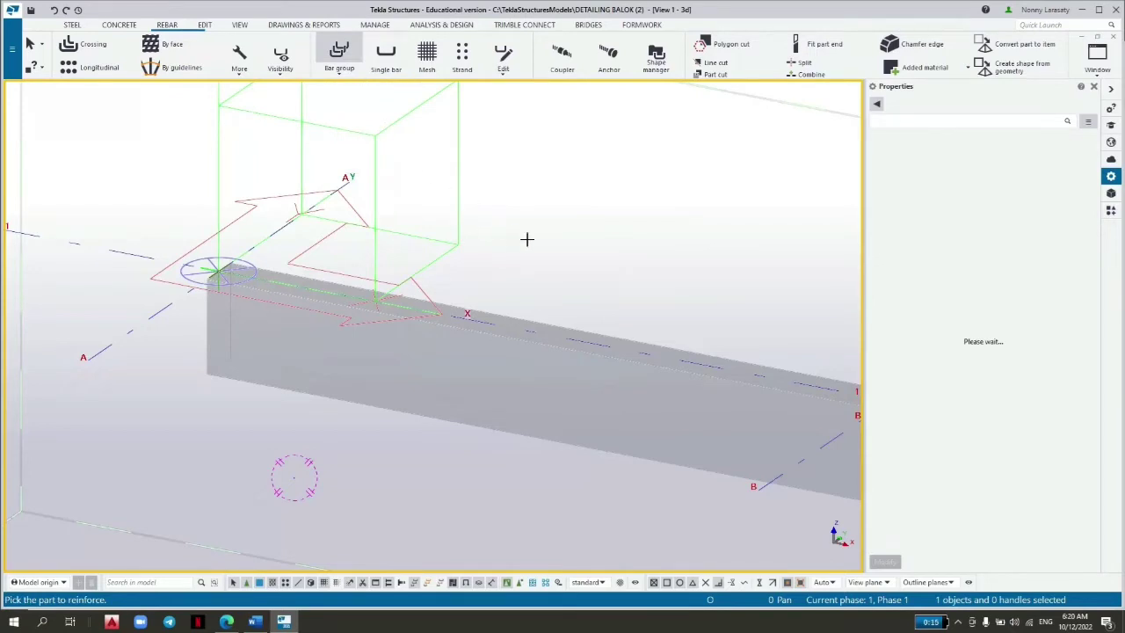
pyautogui.moveTo(462, 241); pyautogui.dragTo(417, 228, button='middle')
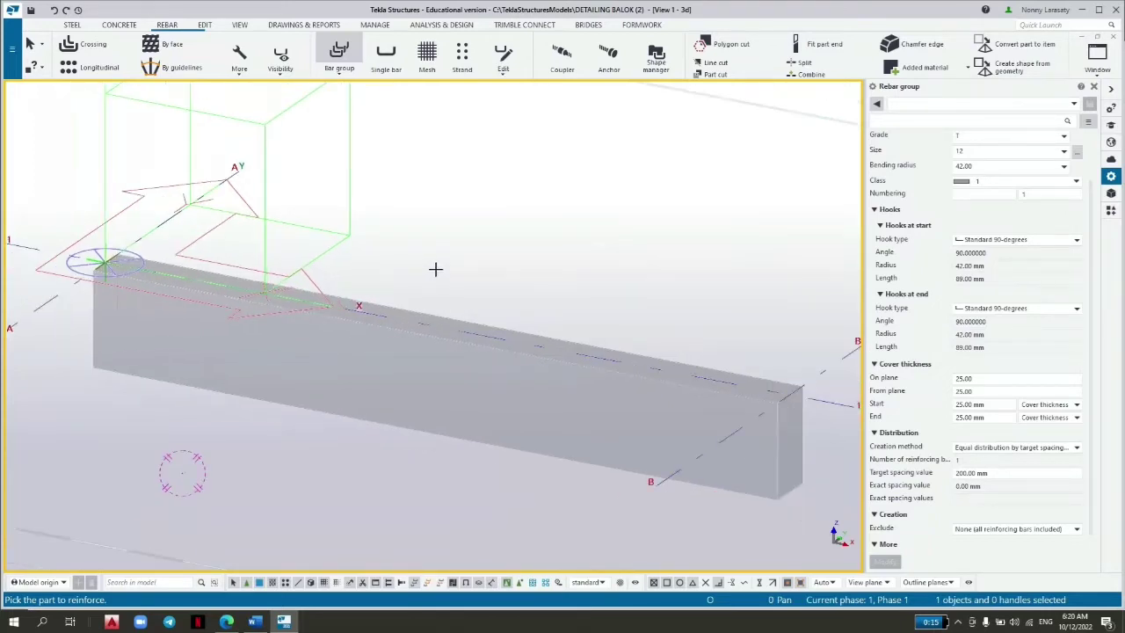
pyautogui.click(255, 397)
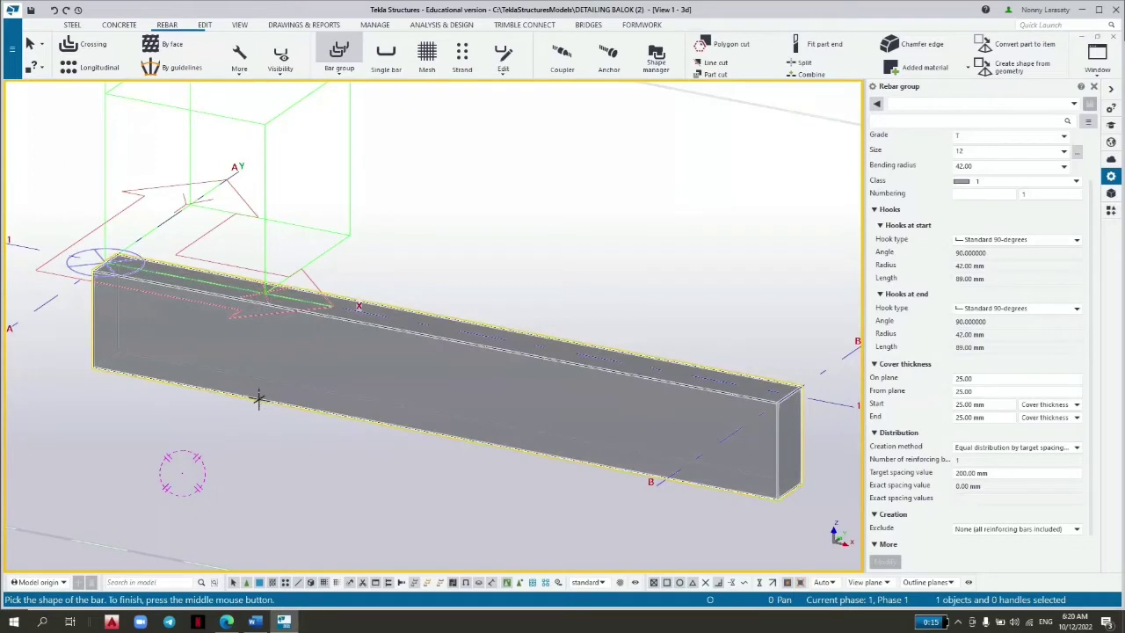
pyautogui.click(92, 268)
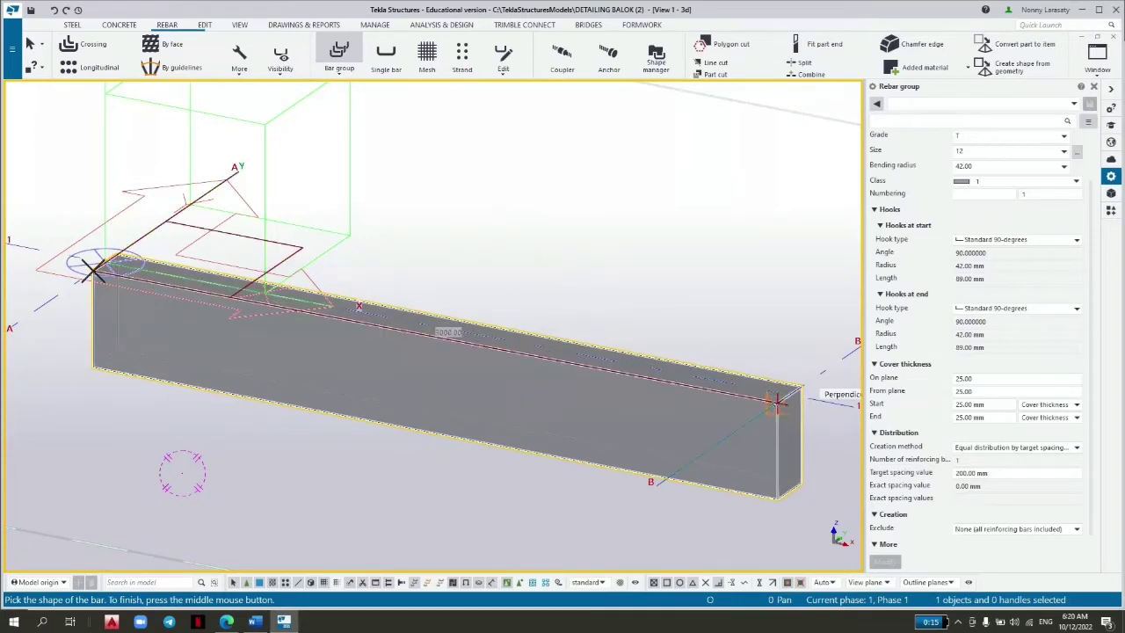
pyautogui.click(777, 400)
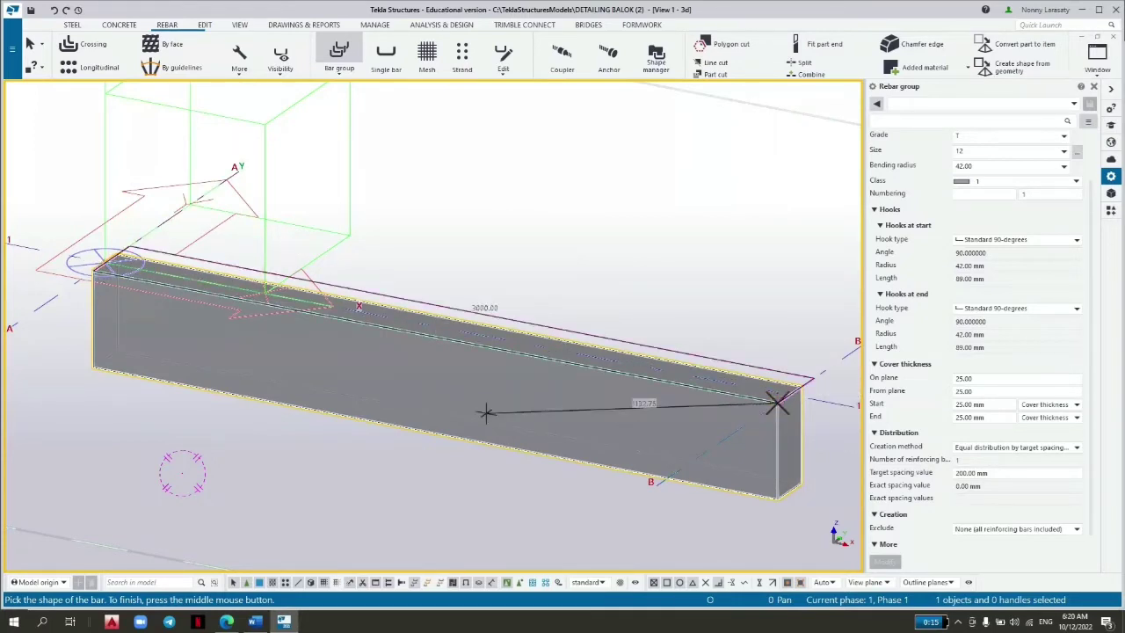
pyautogui.middleClick(454, 401)
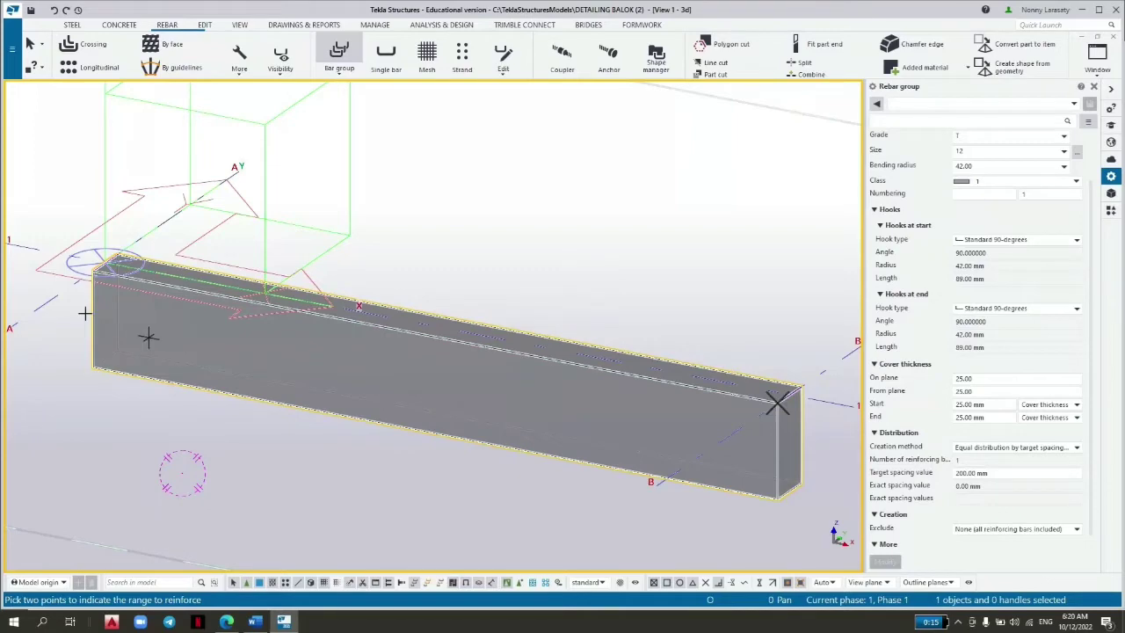
# Define the rebar group's distribution range from the lower back corner to the lower front corner at the beam's grid A end.
pyautogui.scroll(2, 59, 242)
pyautogui.scroll(1, 88, 244)
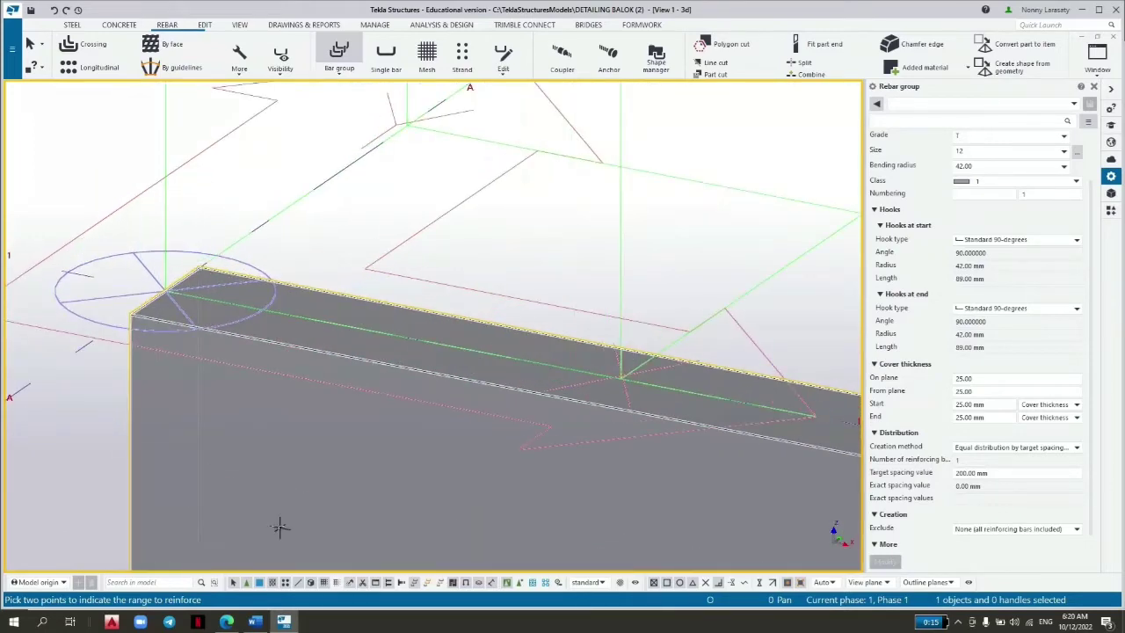
pyautogui.scroll(3, 261, 469)
pyautogui.scroll(2, 161, 344)
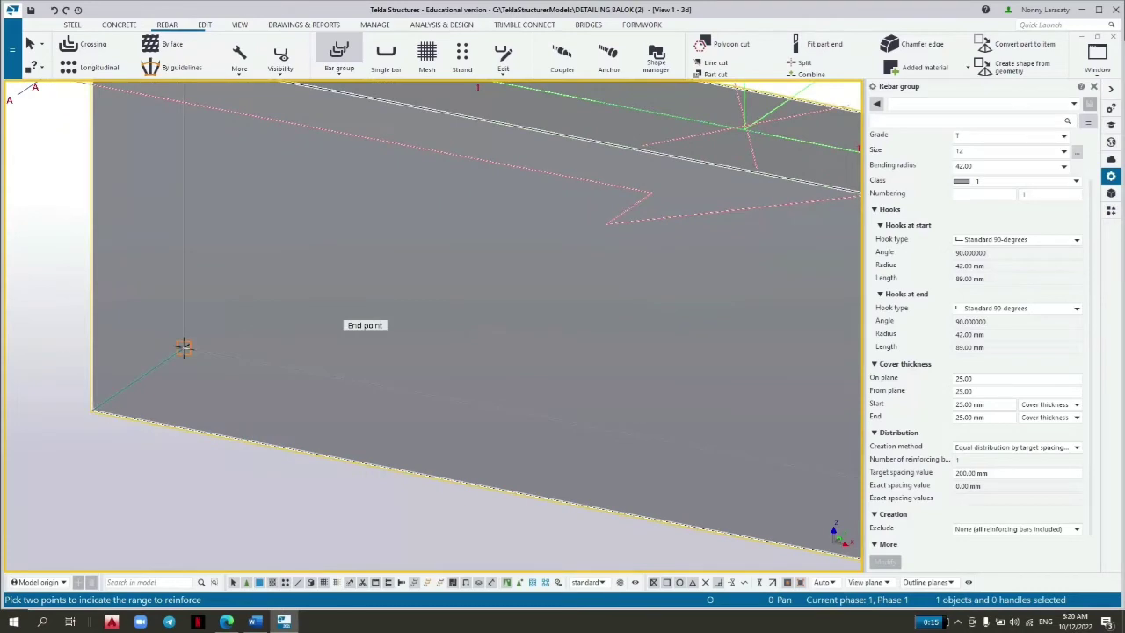
pyautogui.click(183, 346)
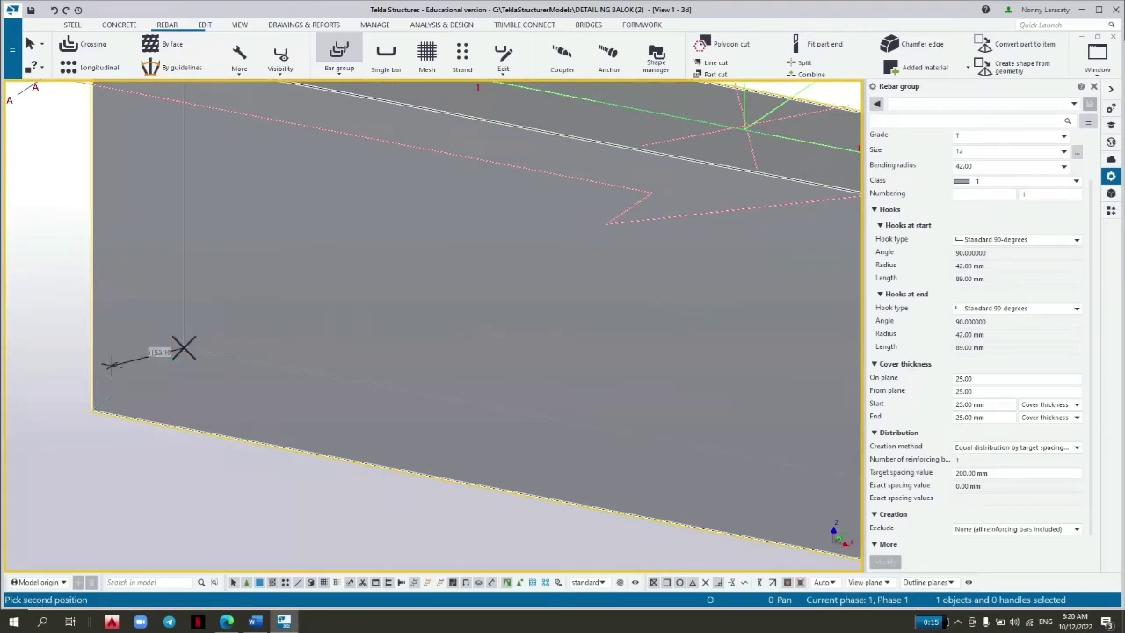
pyautogui.click(91, 411)
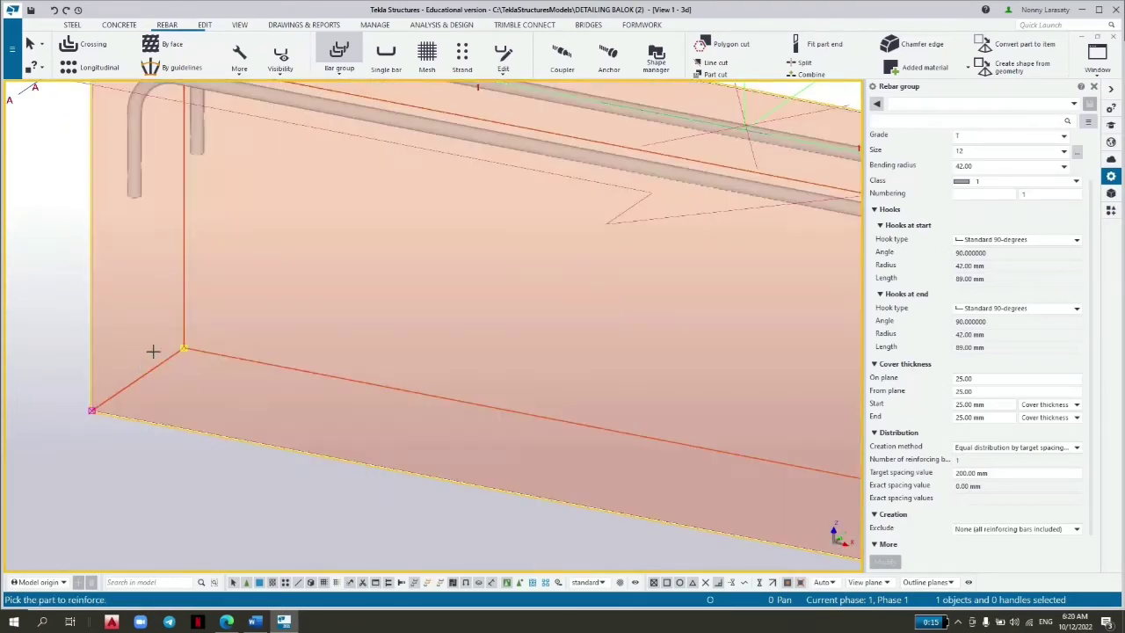
pyautogui.scroll(-3, 301, 362)
pyautogui.moveTo(301, 365); pyautogui.dragTo(307, 392, button='middle')
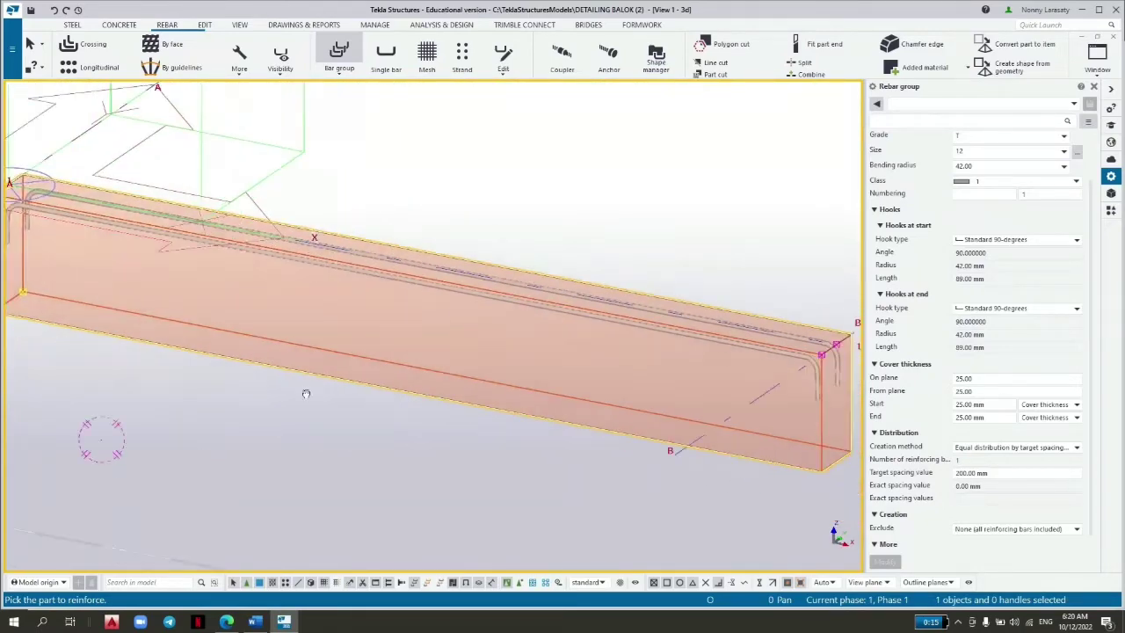
# Name the new rebar group along the beam's upper edge TULANGAN UTAMA ATAS.
pyautogui.click(480, 306)
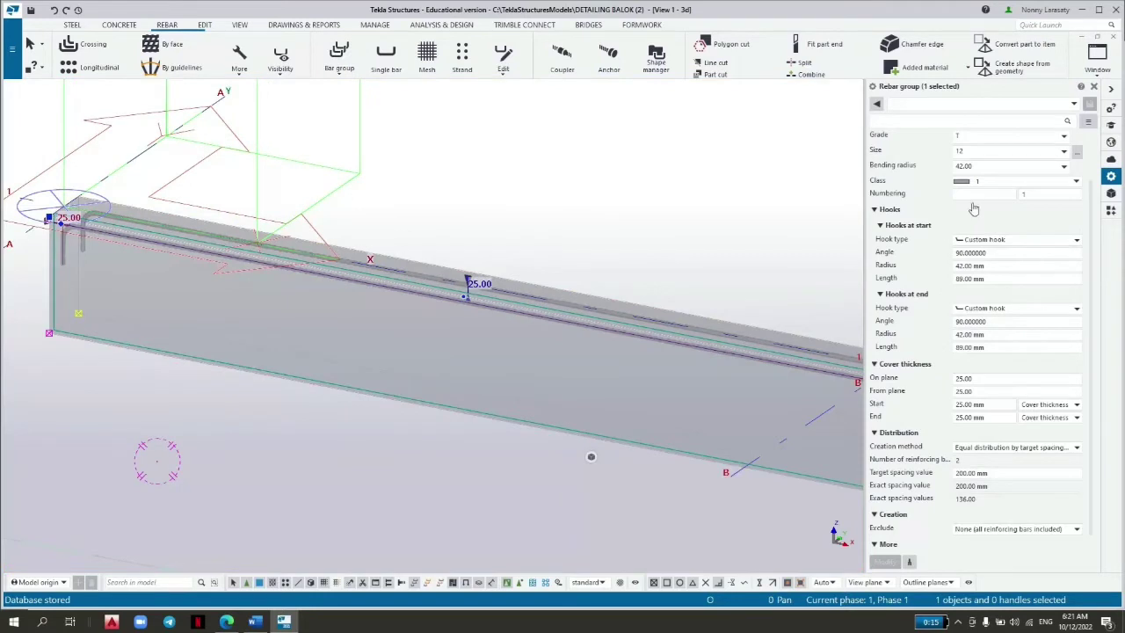
pyautogui.scroll(2, 978, 240)
pyautogui.click(999, 178)
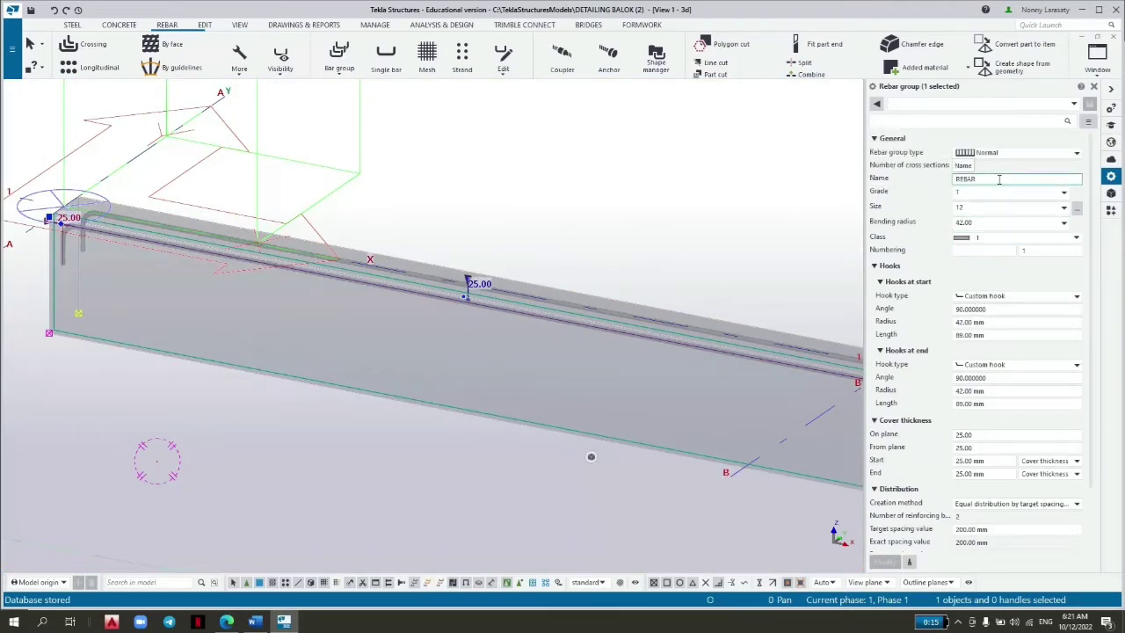
pyautogui.doubleClick(999, 179)
pyautogui.doubleClick(999, 178)
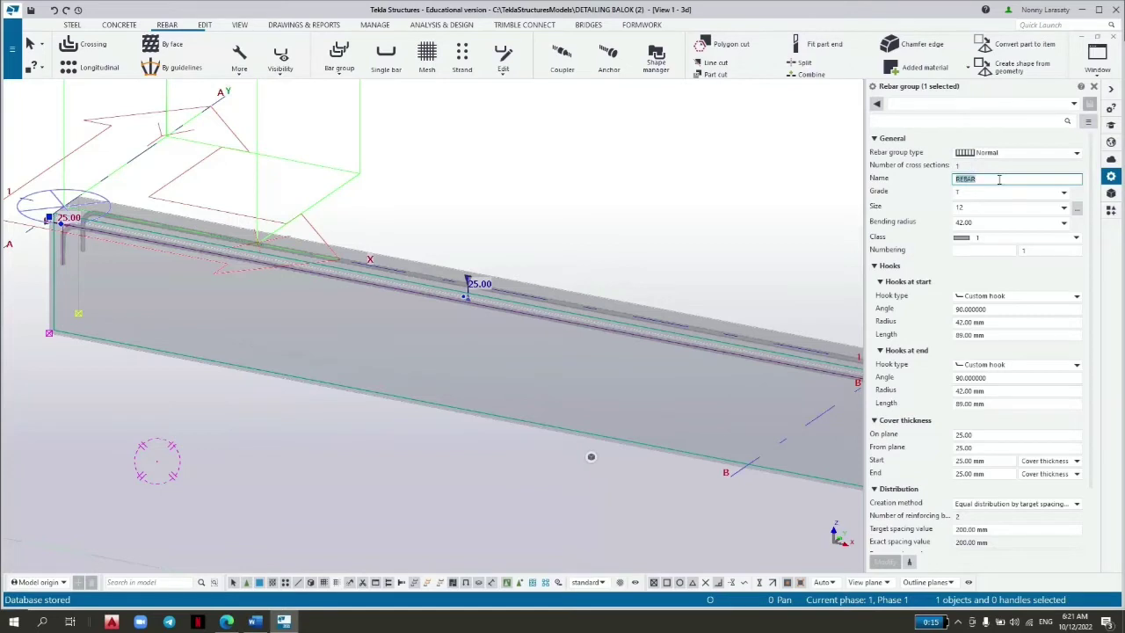
pyautogui.write('TULA')
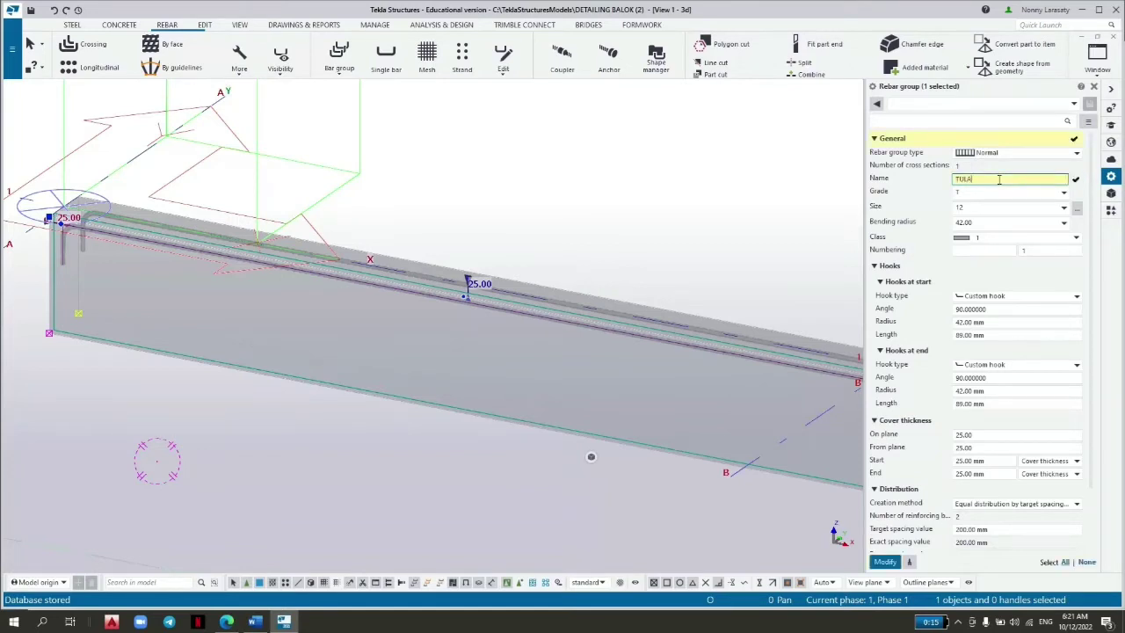
pyautogui.write('NGAN UTAMA ATAS')
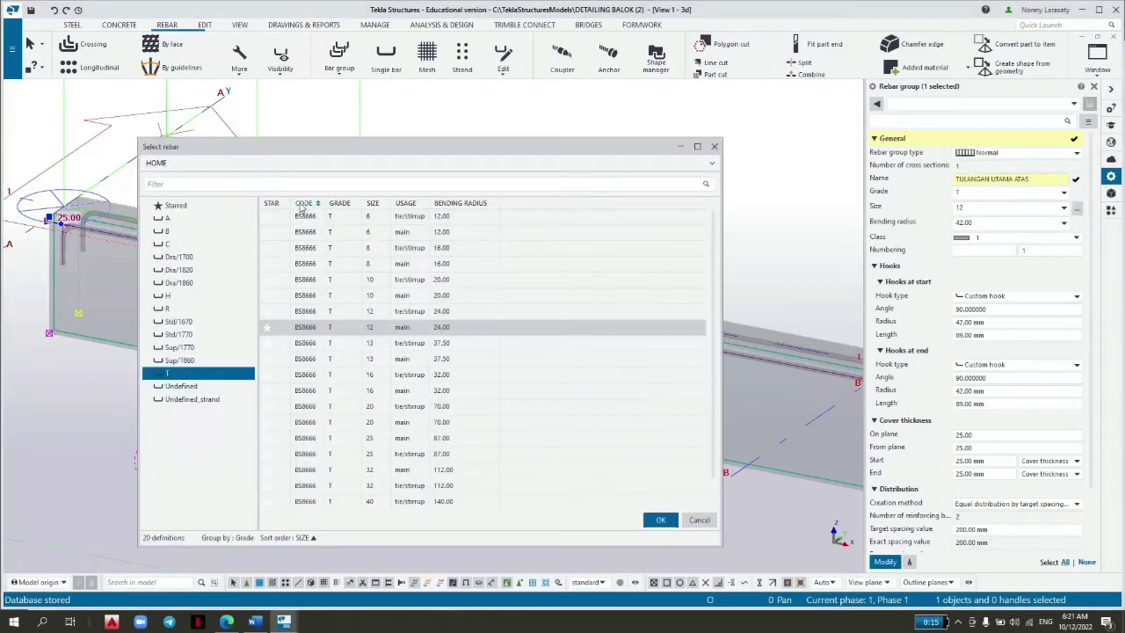
# Choose the grade T size 16 main bar with 32.00 bending radius for the rebar group and set its class to 6.
pyautogui.click(390, 390)
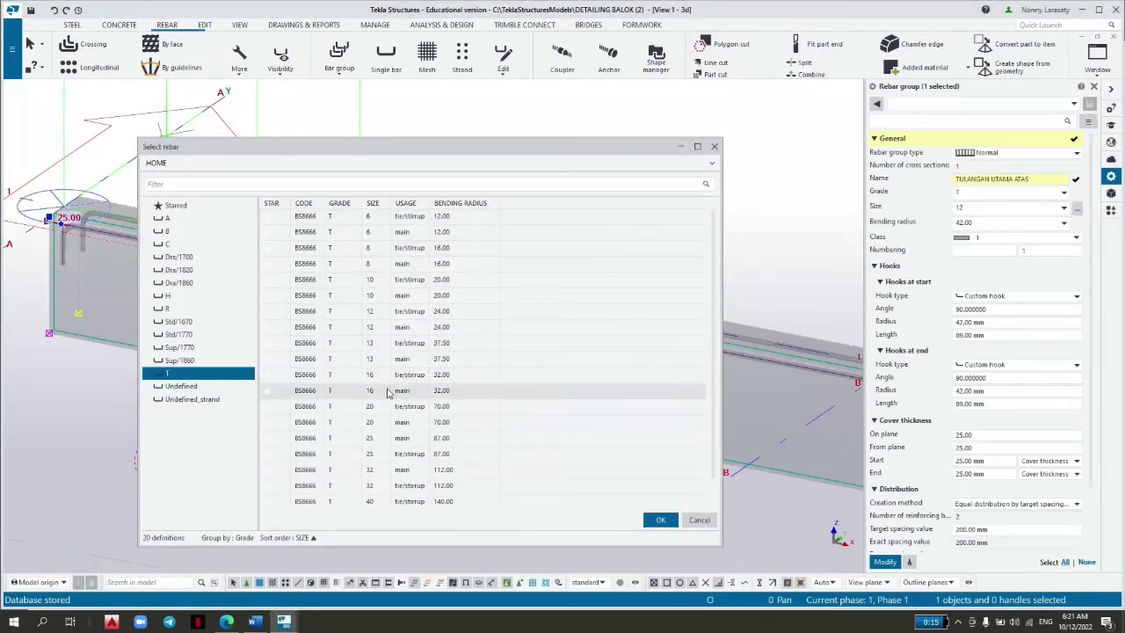
pyautogui.click(660, 521)
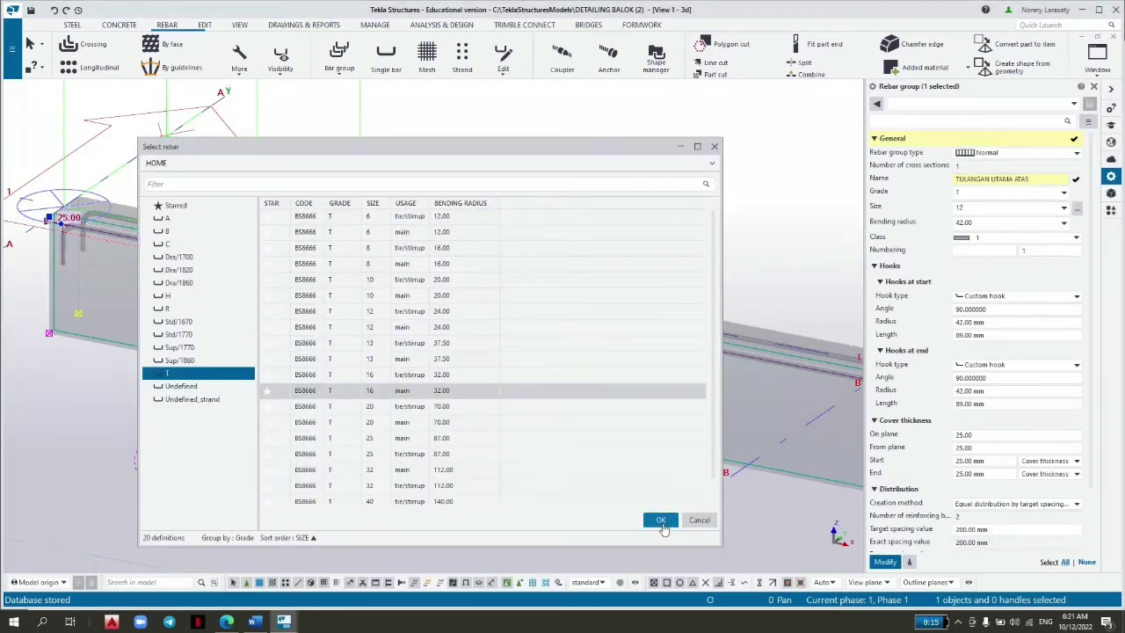
pyautogui.click(1044, 239)
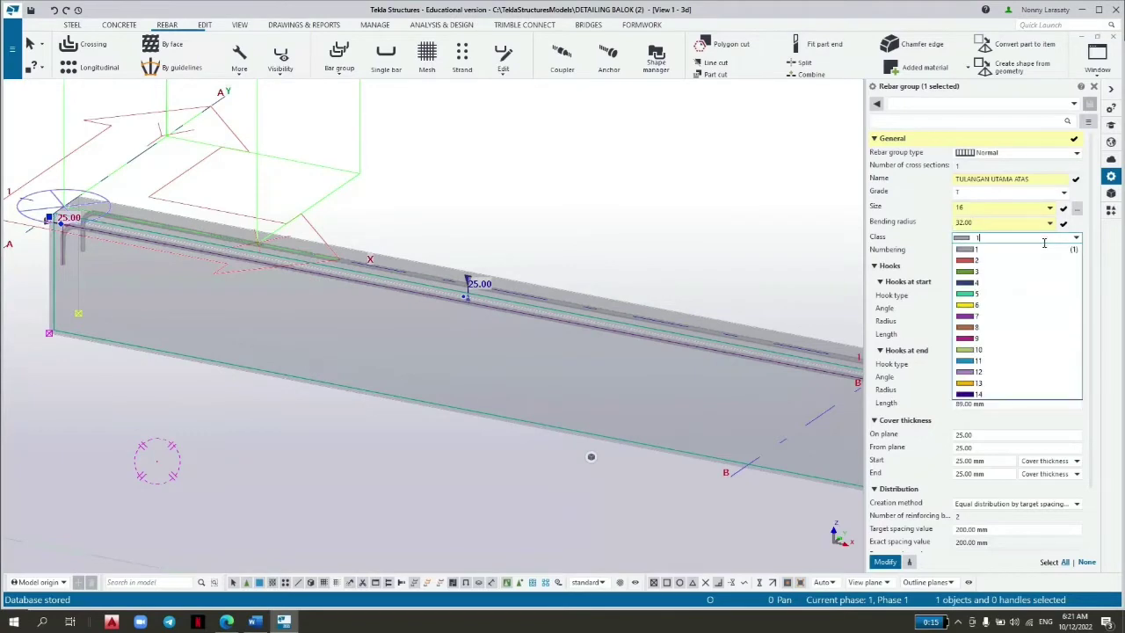
pyautogui.click(1015, 305)
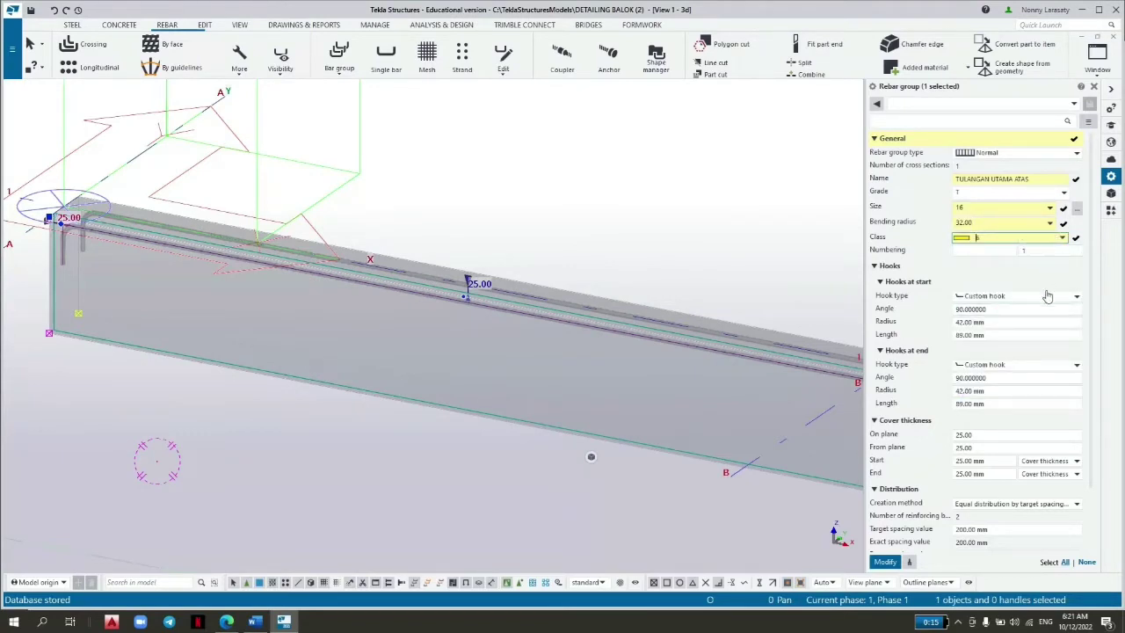
# Set the rebar group's start hook to a radius of 32 mm and a length of 192 mm.
pyautogui.scroll(-1, 1010, 327)
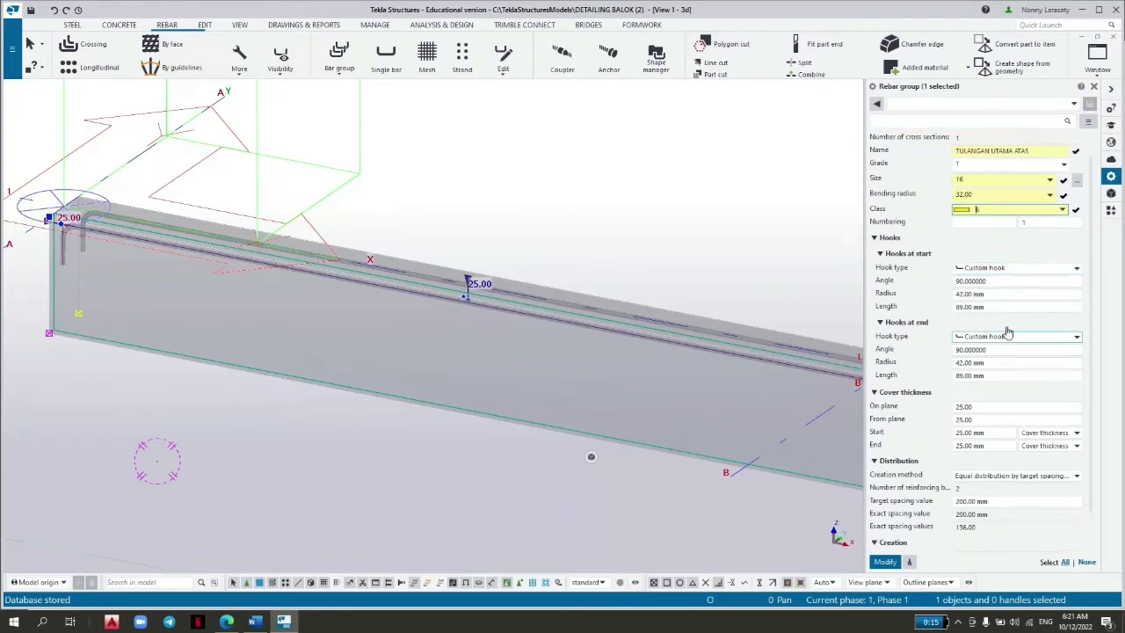
pyautogui.click(994, 293)
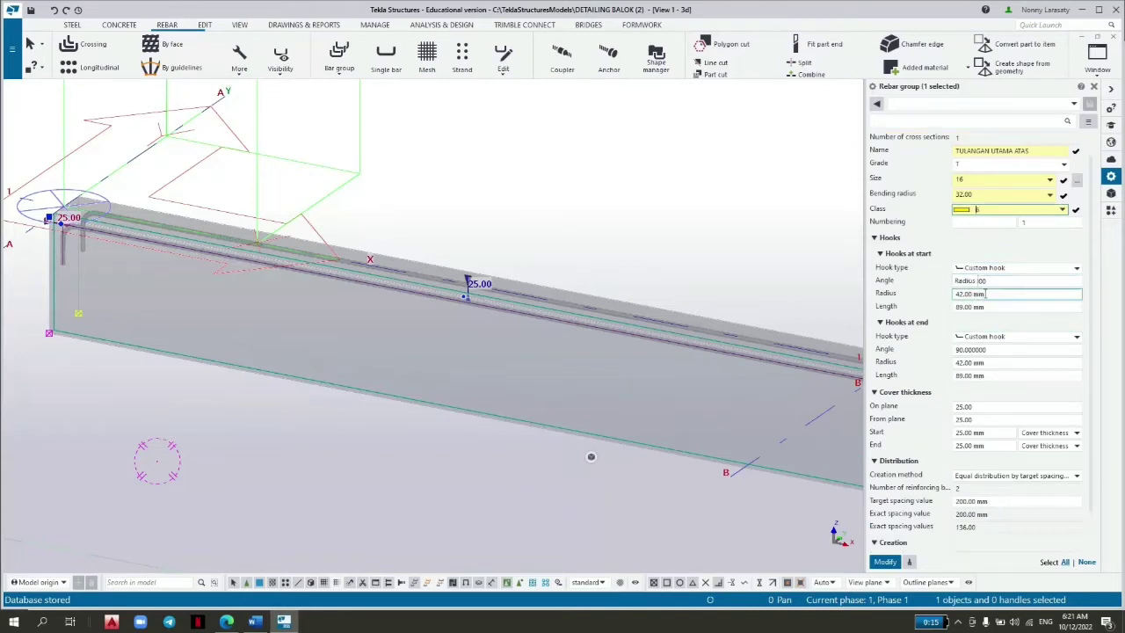
pyautogui.doubleClick(991, 293)
pyautogui.write('3')
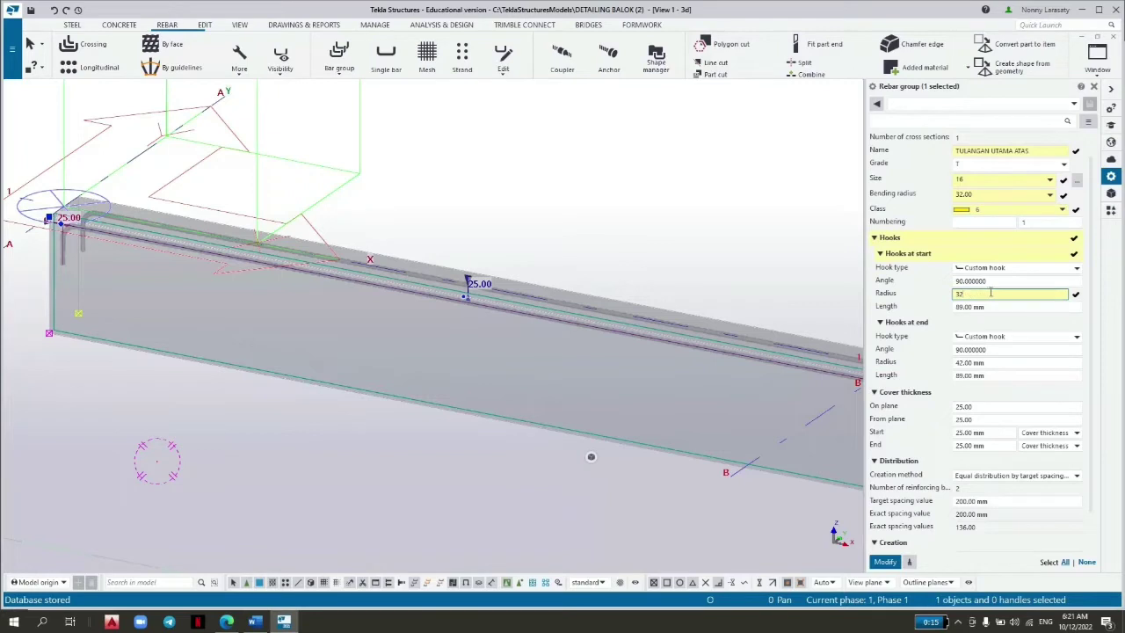
pyautogui.write('2')
pyautogui.click(989, 306)
pyautogui.doubleClick(989, 307)
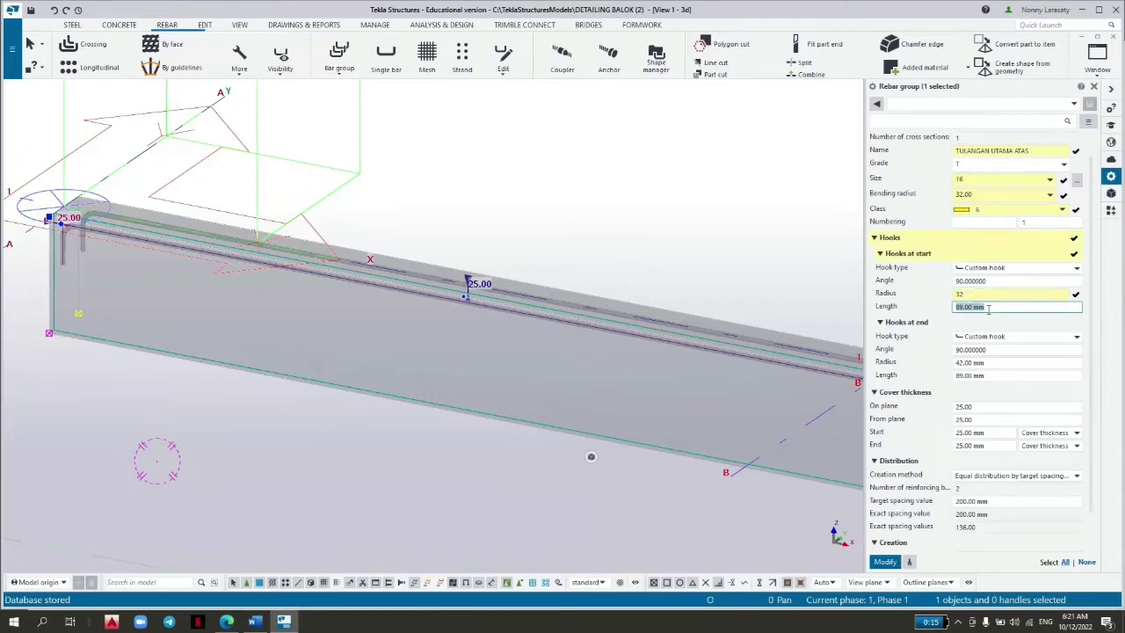
pyautogui.write('15')
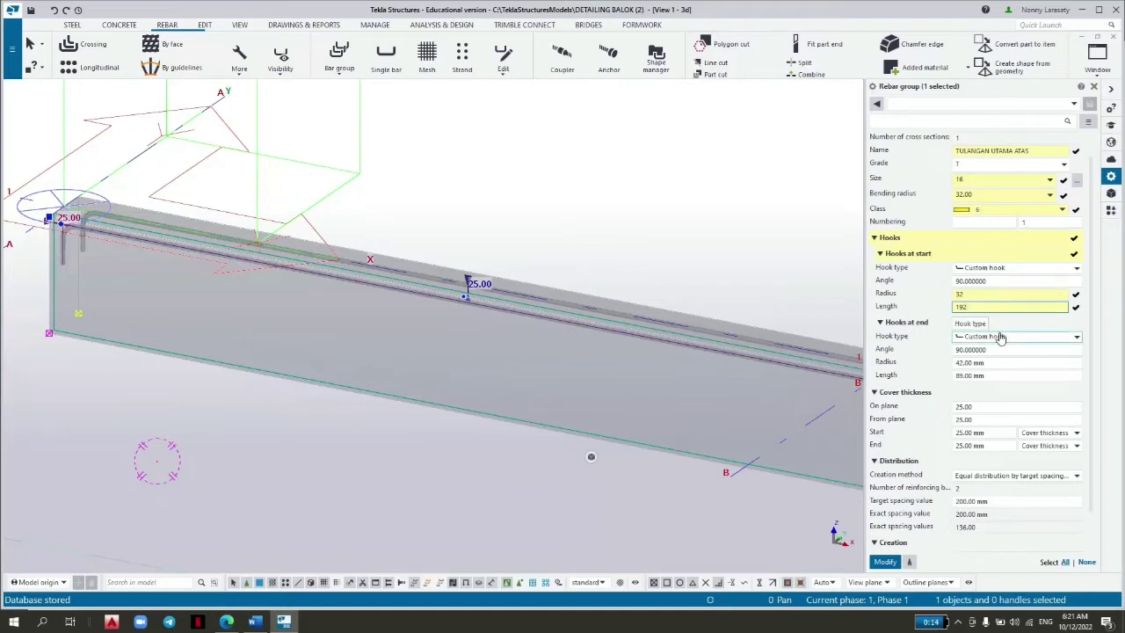
# Set the rebar group's end hook to a radius of 32 mm and a length of 258 mm.
pyautogui.click(1001, 363)
pyautogui.doubleClick(1000, 363)
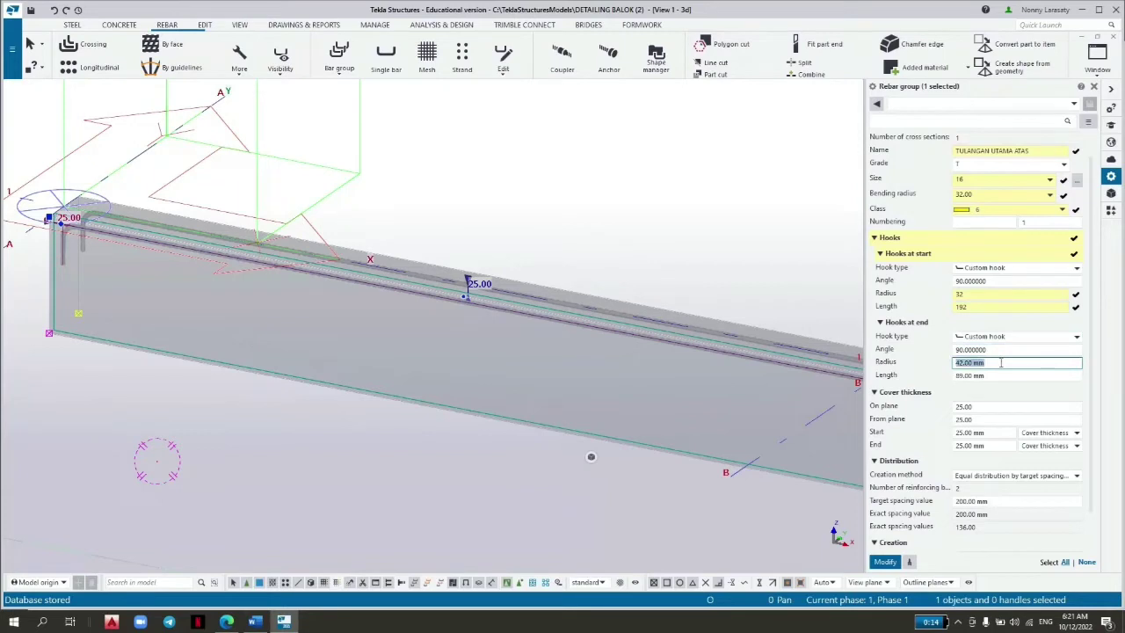
pyautogui.write('32')
pyautogui.press('Tab')
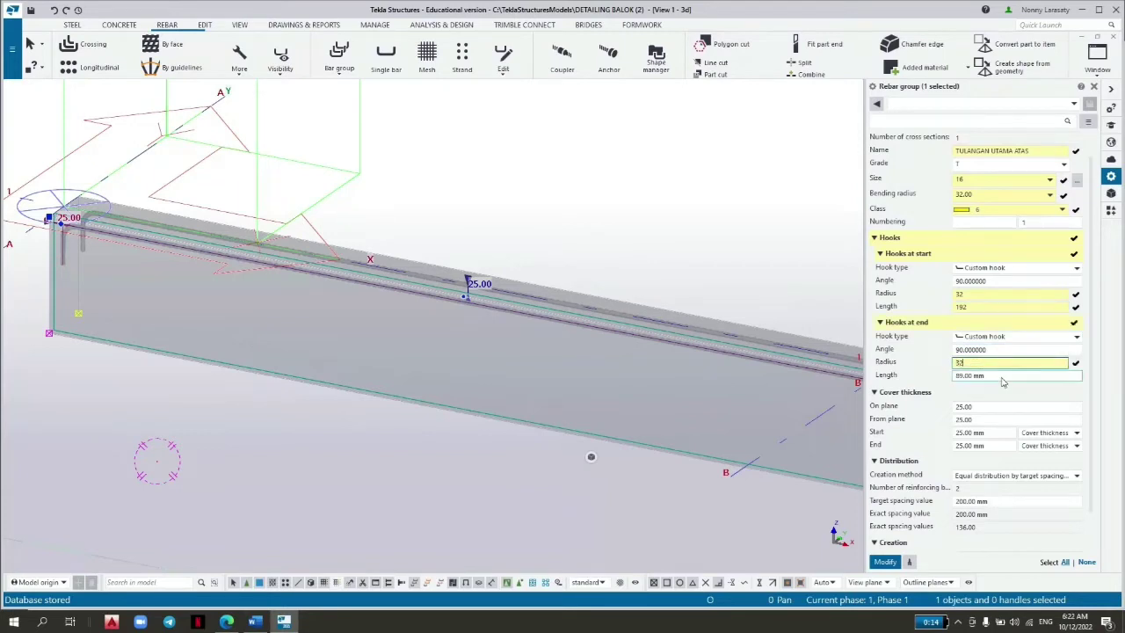
pyautogui.doubleClick(1000, 378)
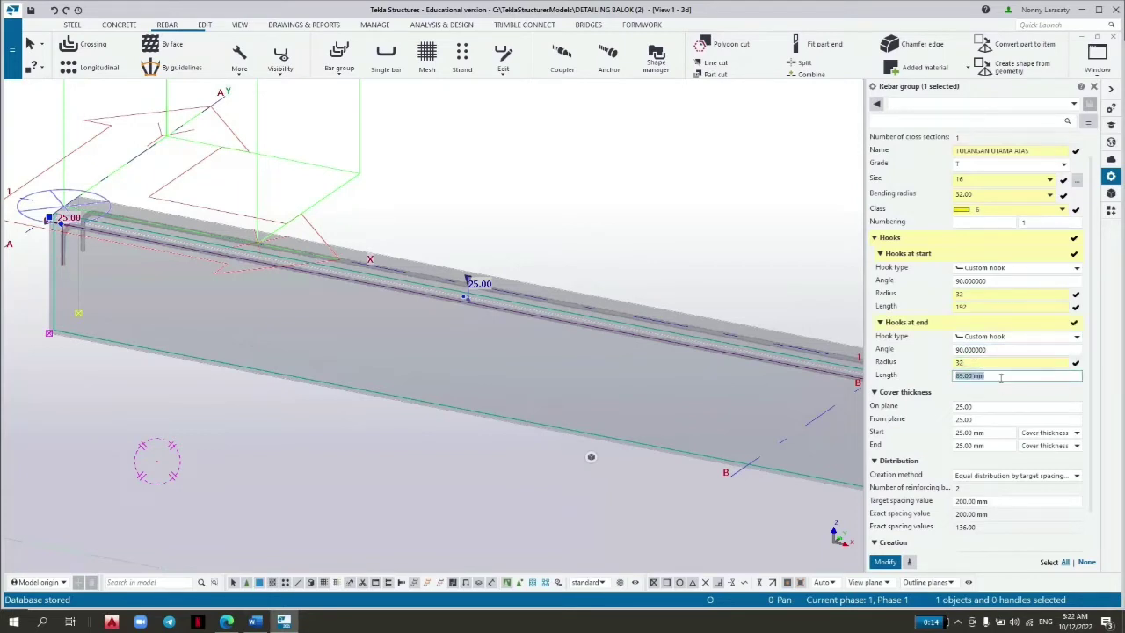
pyautogui.write('258')
pyautogui.press('Tab')
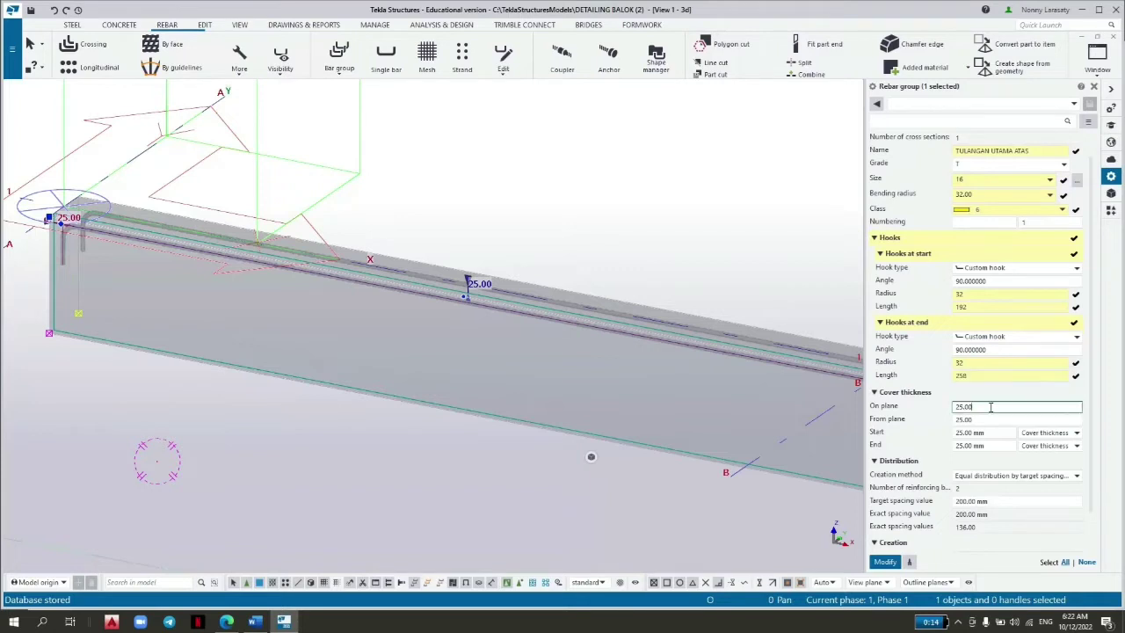
# Set the rebar group's cover thickness on plane and from plane to 40 mm each.
pyautogui.doubleClick(990, 407)
pyautogui.write('40')
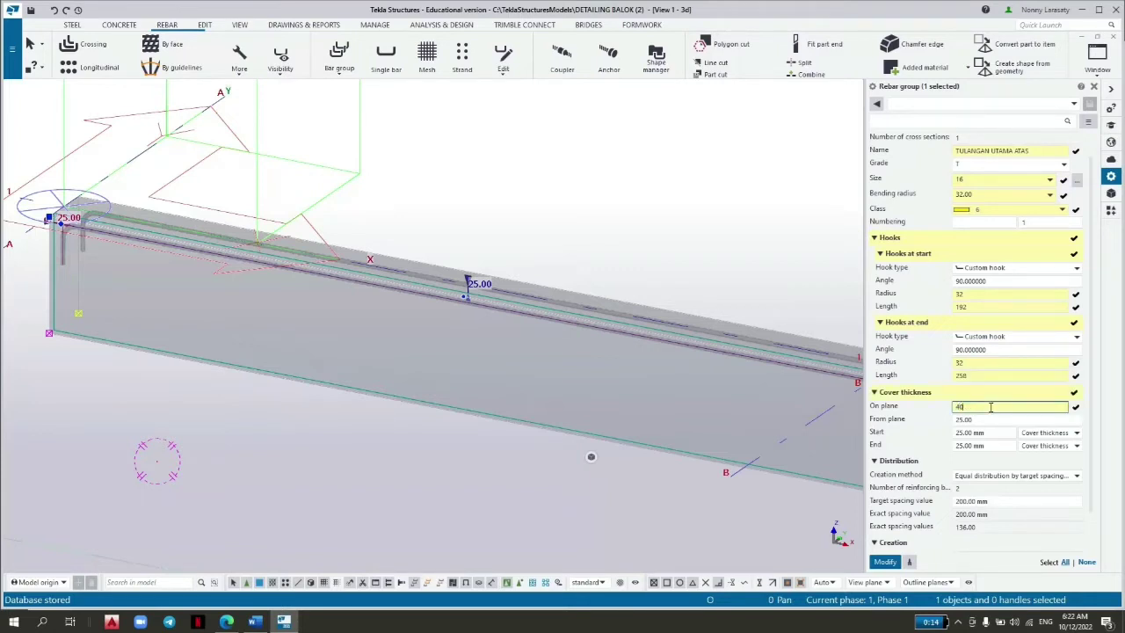
pyautogui.press('Tab')
pyautogui.doubleClick(988, 420)
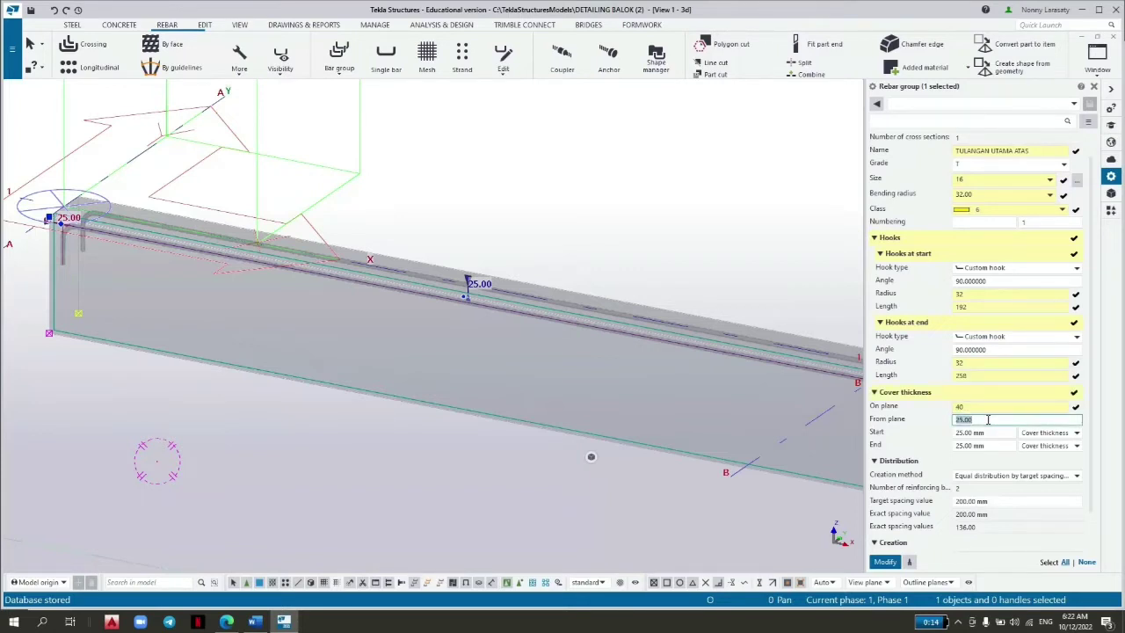
pyautogui.write('40')
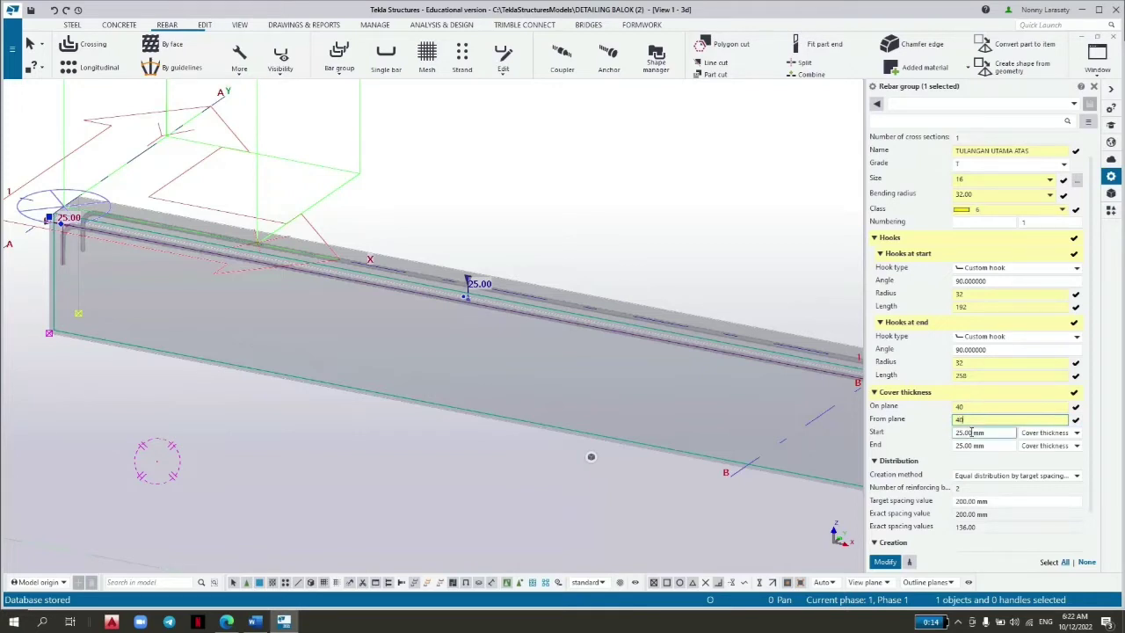
# Set the rebar group's start and end cover thickness to -258 mm each and its end hook length to 192 mm, and apply the changes.
pyautogui.doubleClick(971, 432)
pyautogui.write('-258')
pyautogui.doubleClick(980, 446)
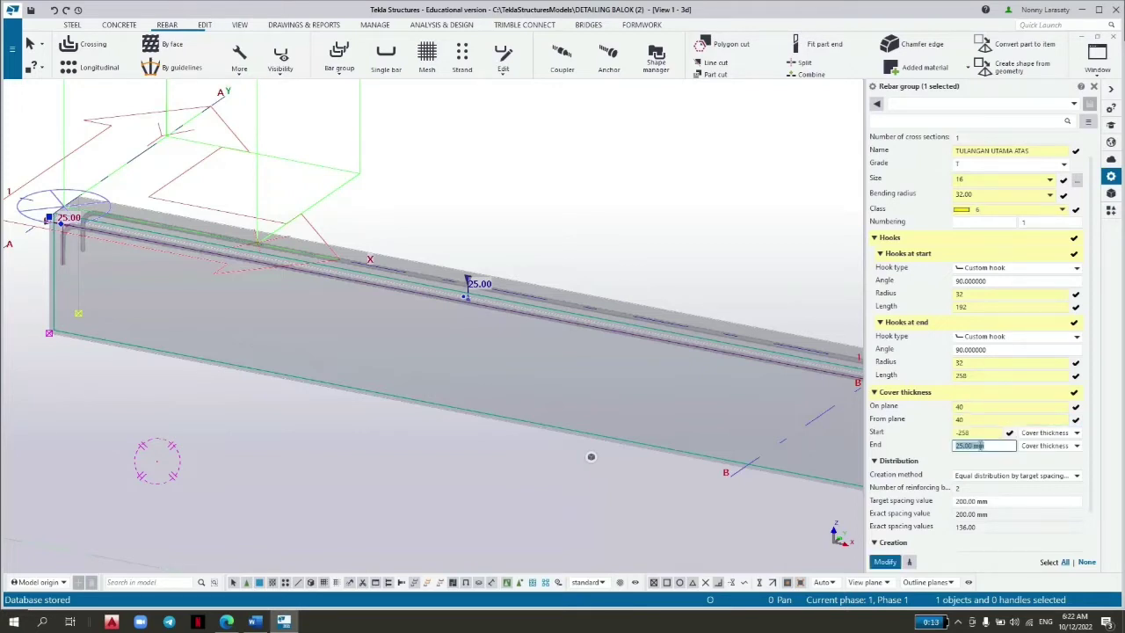
pyautogui.write('-258')
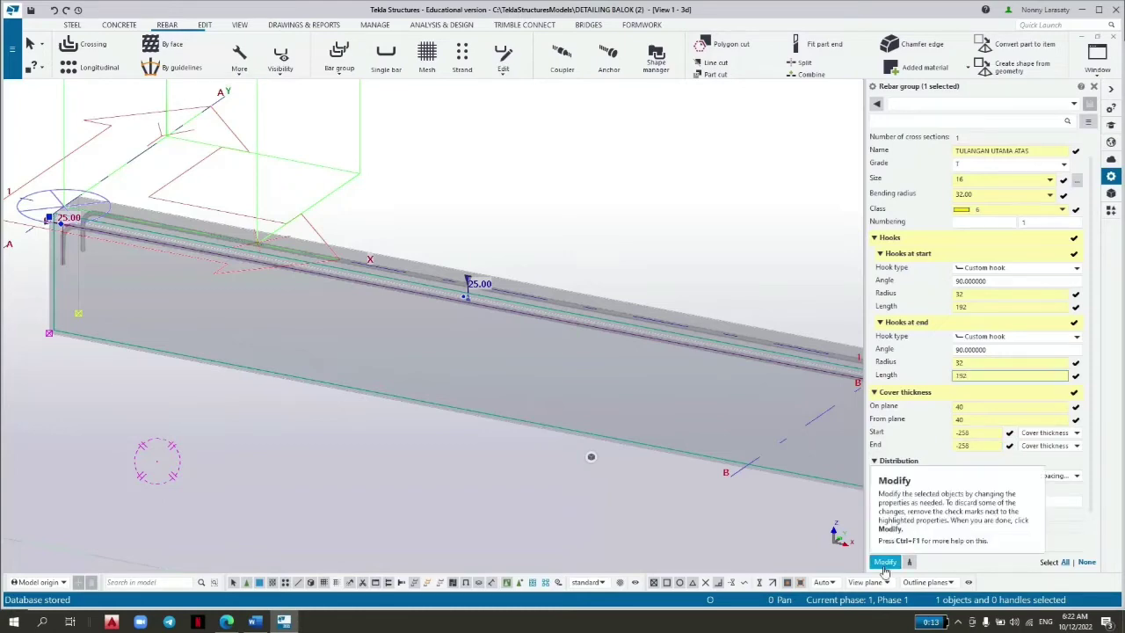
pyautogui.click(883, 562)
pyautogui.scroll(-3, 554, 385)
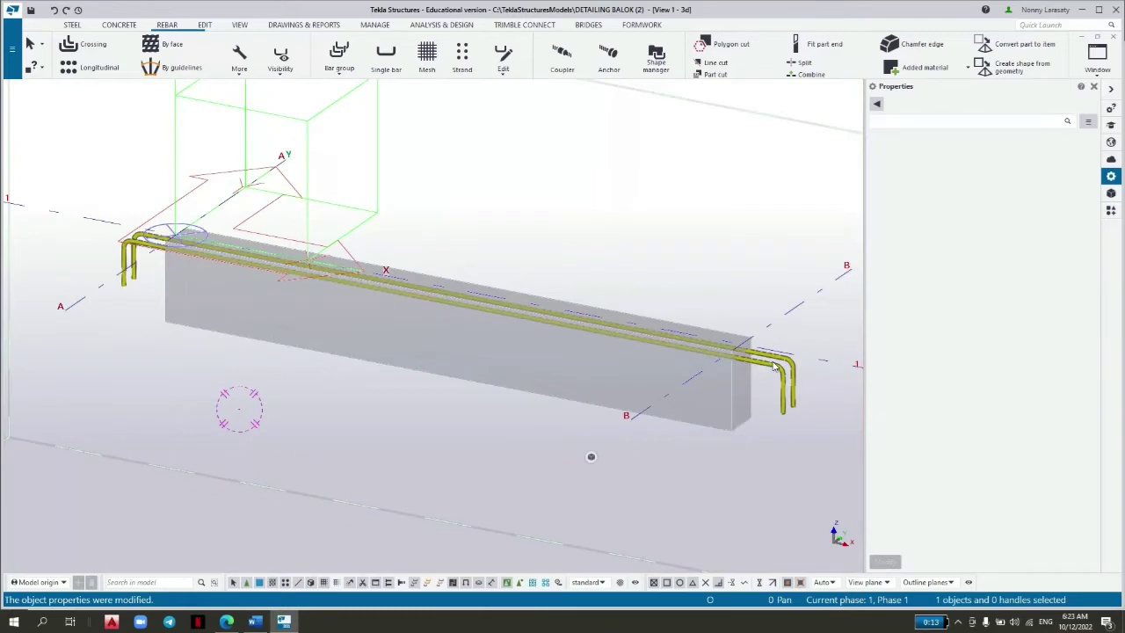
pyautogui.click(794, 387)
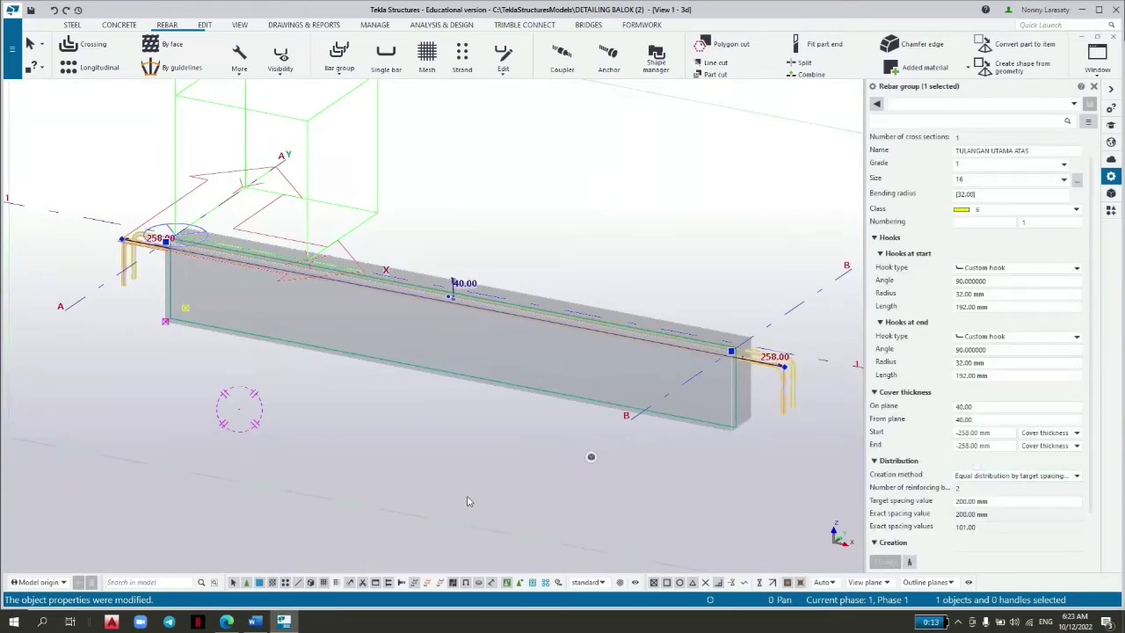
# Switch to the PDFs in the browser, consult SNI-2847-2019 section 25.4.3 on standard hook development, and return to Tekla Structures.
pyautogui.click(228, 622)
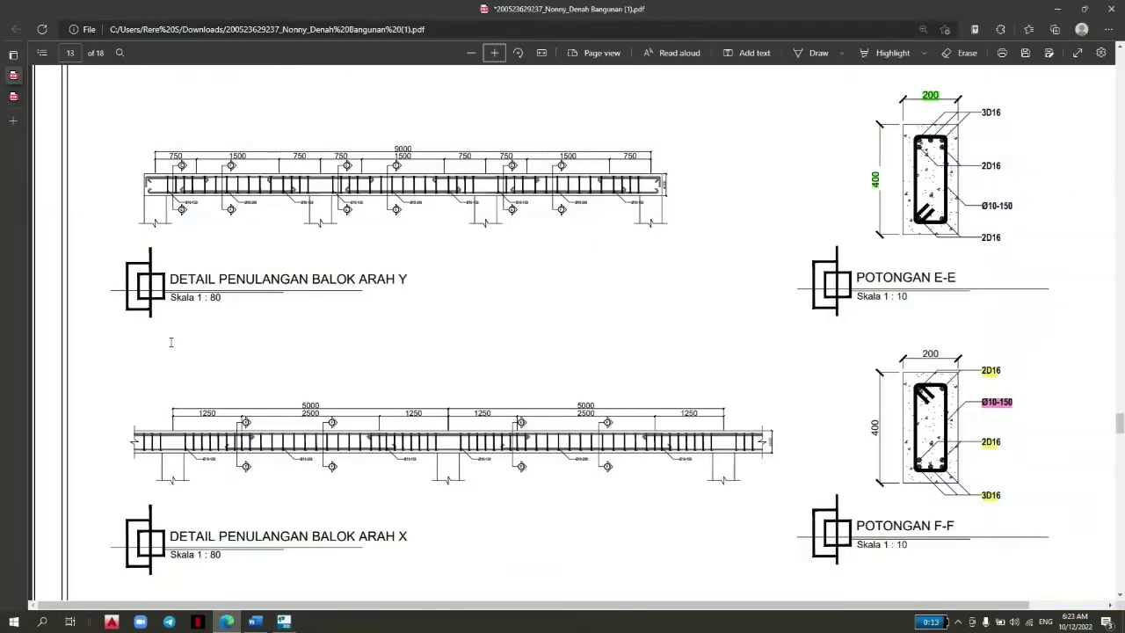
pyautogui.click(14, 96)
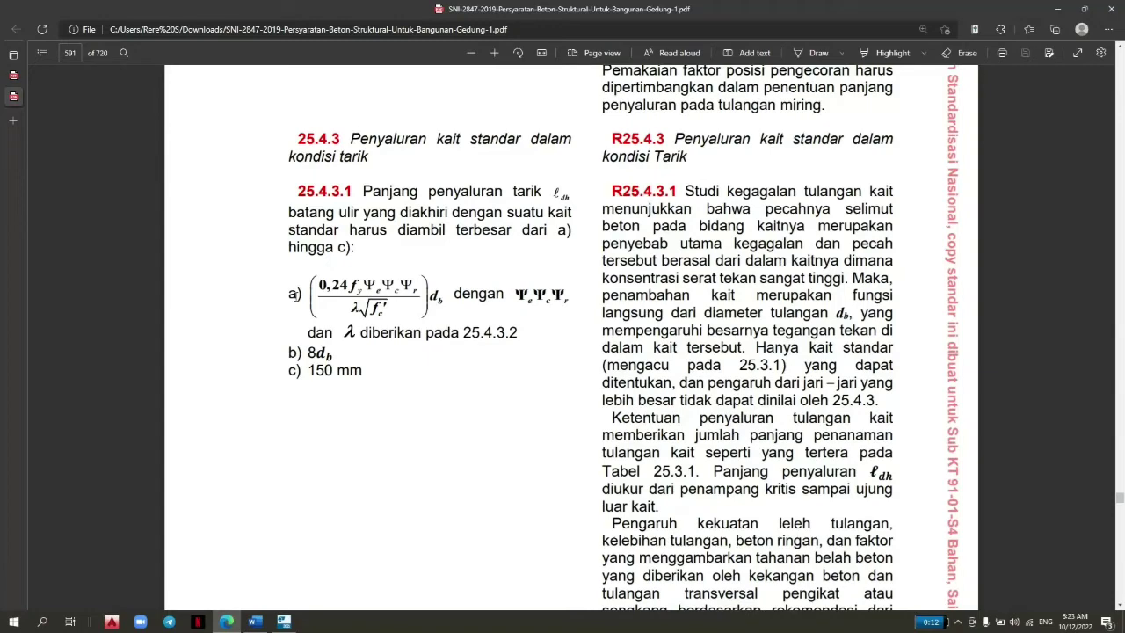
pyautogui.click(283, 621)
# Start a bar group on the beam and define the bar shape along the full length of its lower front edge.
pyautogui.click(166, 25)
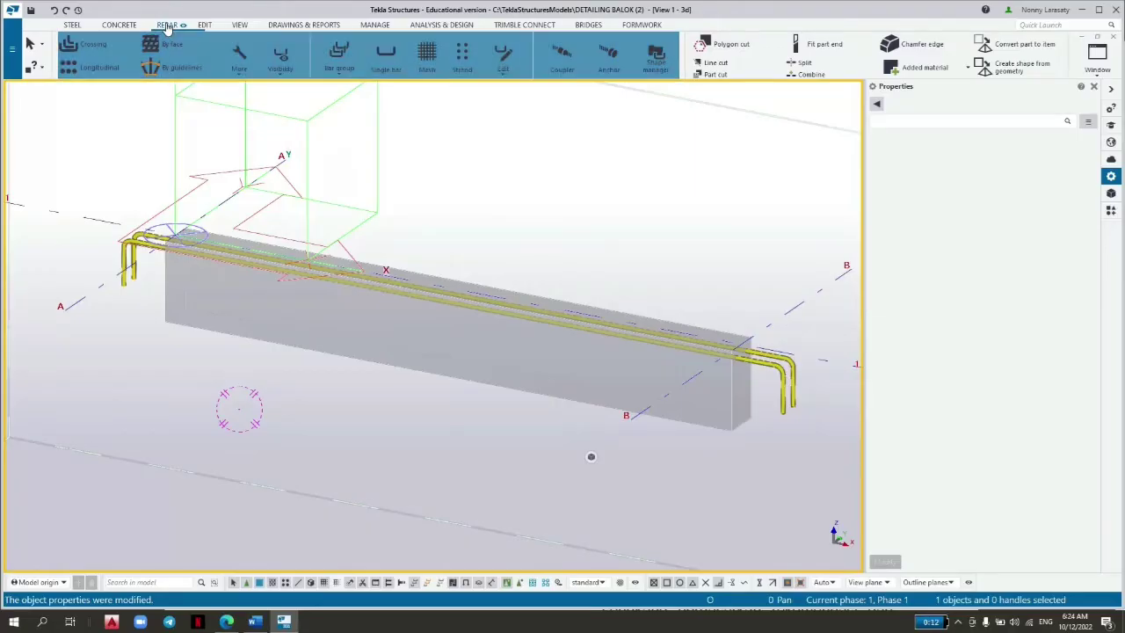
pyautogui.click(340, 58)
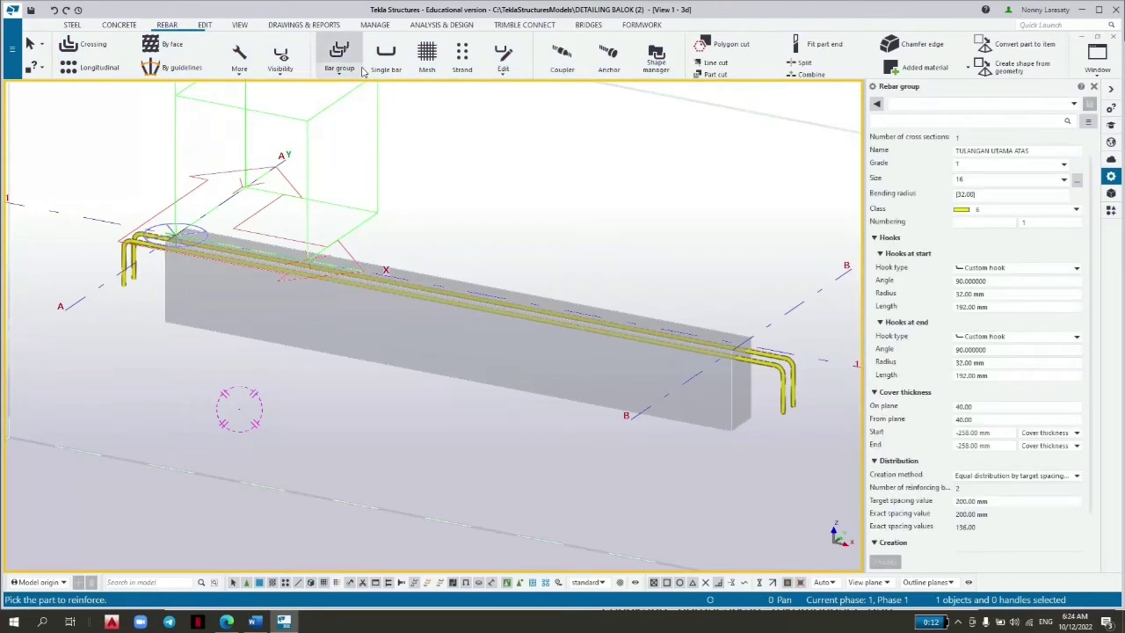
pyautogui.click(303, 347)
pyautogui.scroll(2, 173, 391)
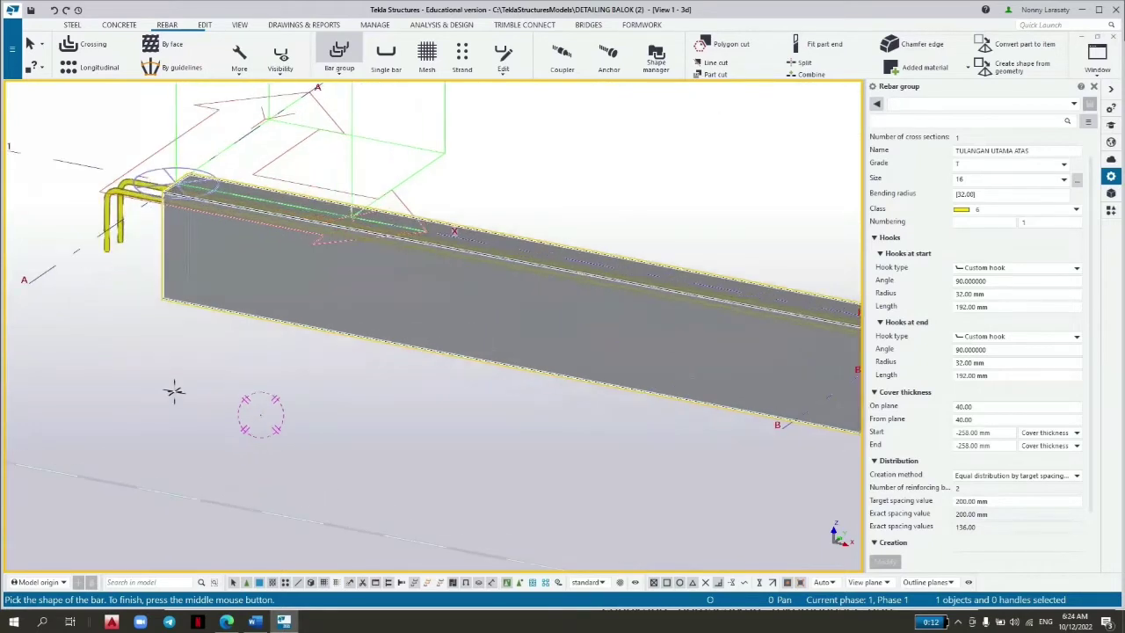
pyautogui.scroll(-3, 172, 321)
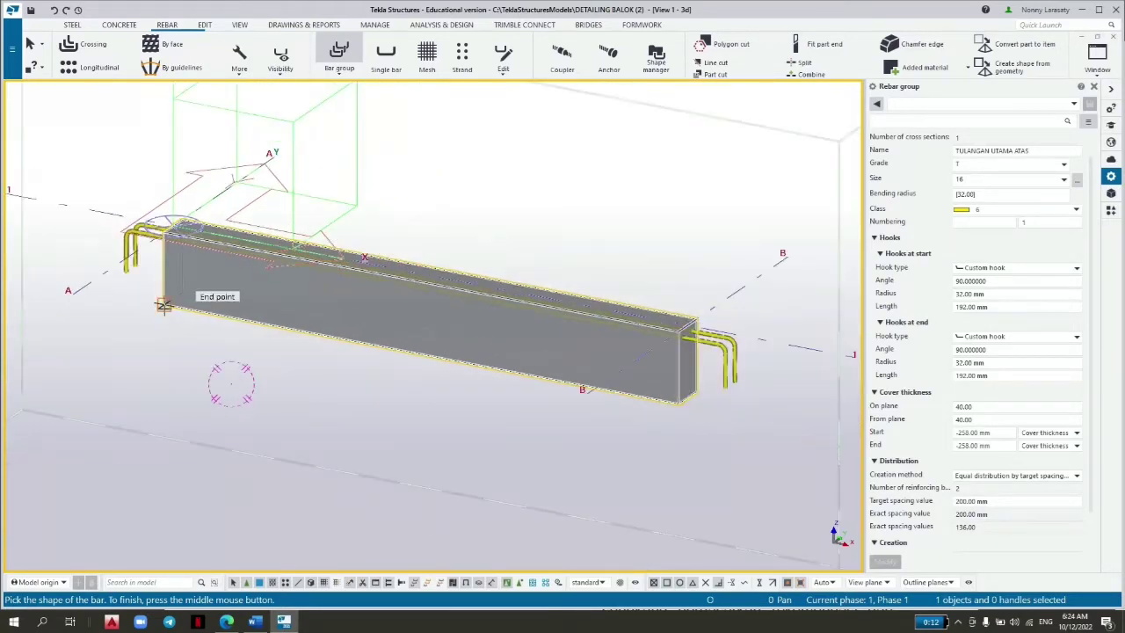
pyautogui.click(164, 305)
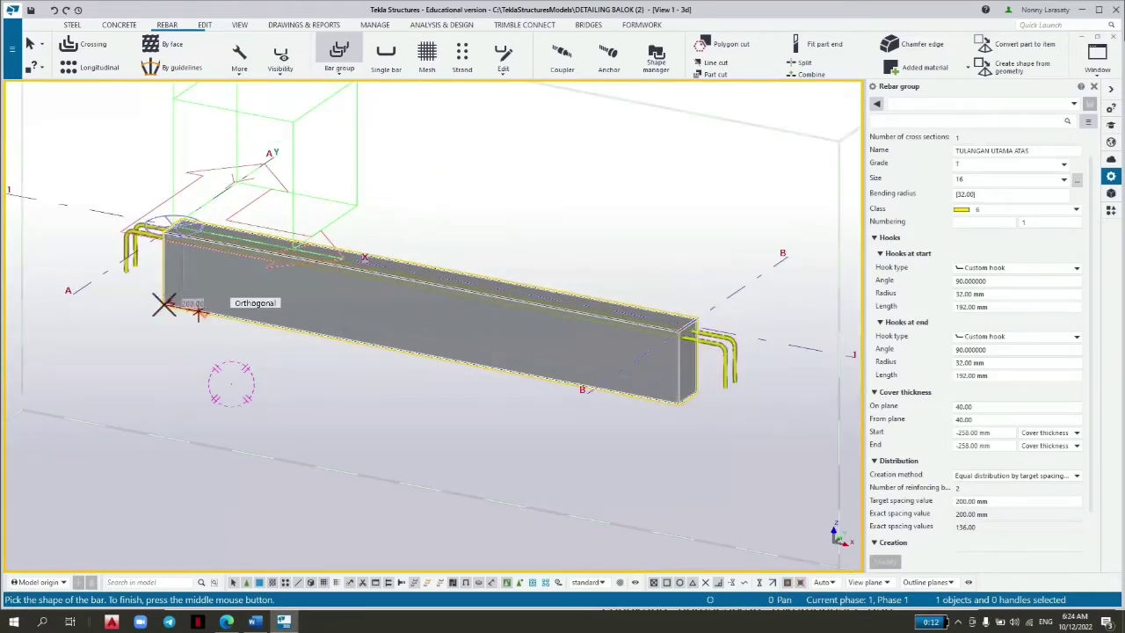
pyautogui.click(678, 404)
pyautogui.middleClick(678, 405)
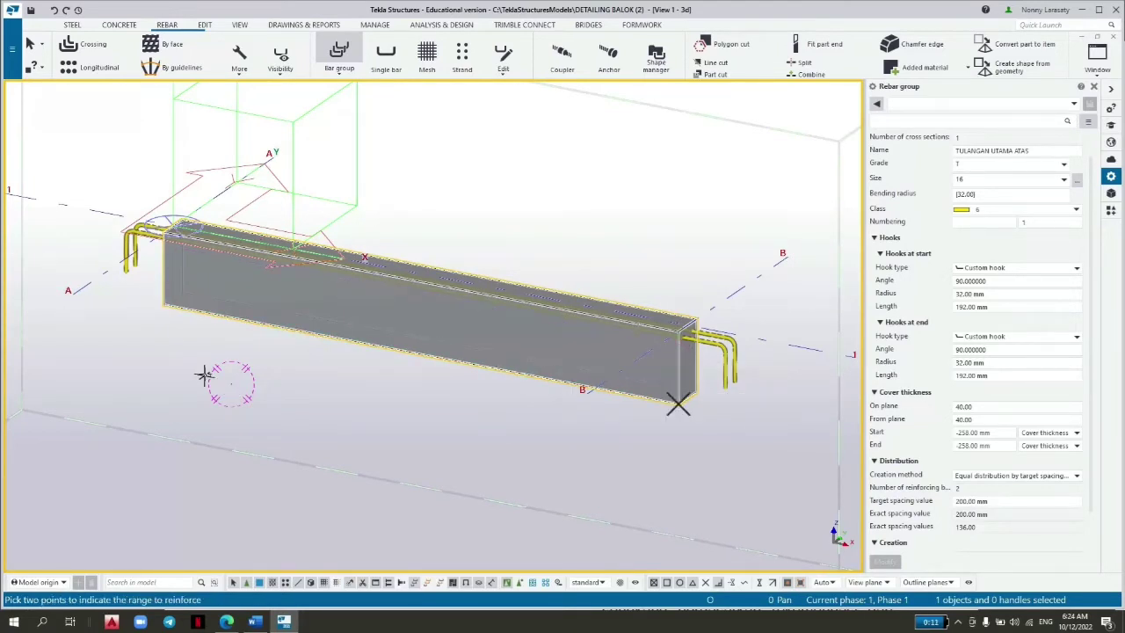
# Define the range to reinforce across the beam's width, using the two top corners at its start end, and finish the bar group.
pyautogui.scroll(1, 204, 375)
pyautogui.scroll(1, 197, 147)
pyautogui.moveTo(202, 122); pyautogui.dragTo(219, 215, button='middle')
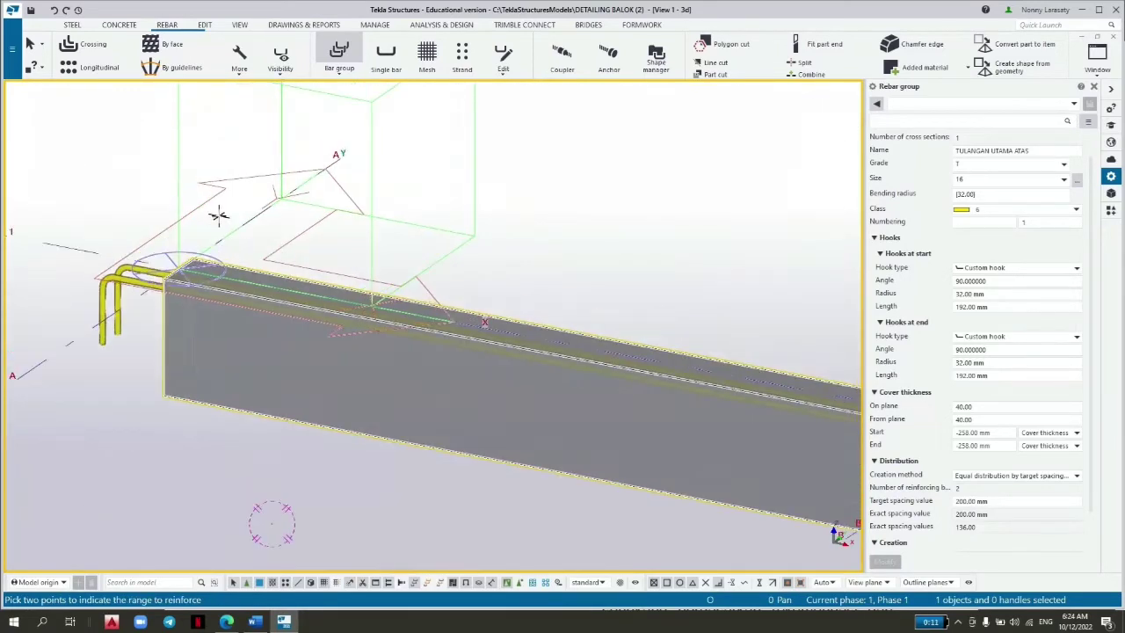
pyautogui.scroll(1, 218, 216)
pyautogui.scroll(1, 213, 220)
pyautogui.scroll(1, 204, 235)
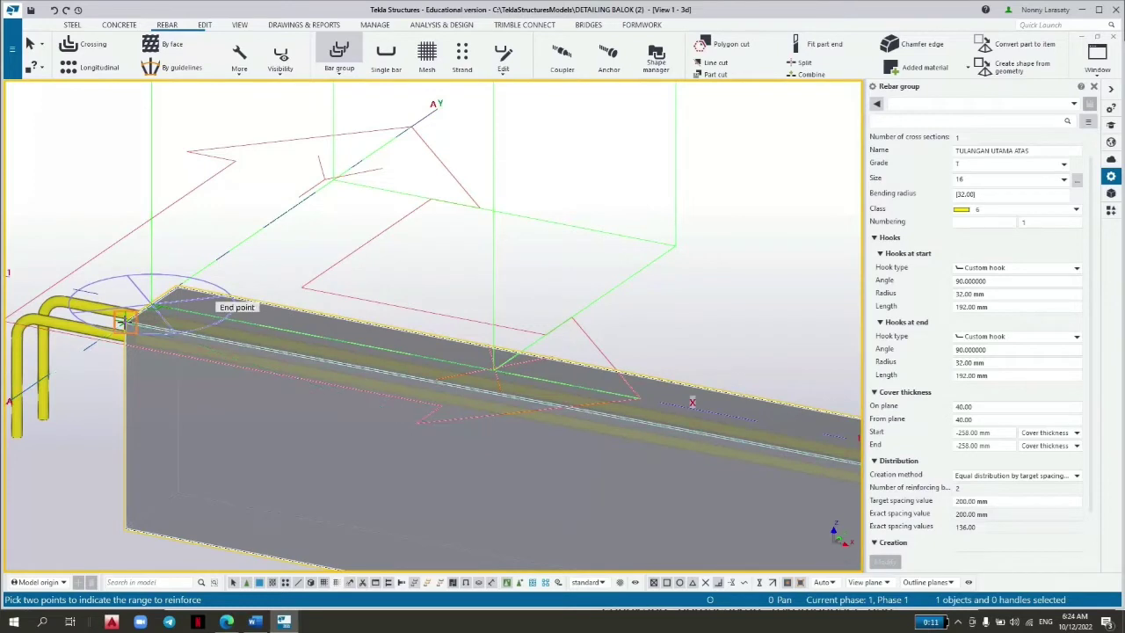
pyautogui.click(123, 321)
pyautogui.click(175, 284)
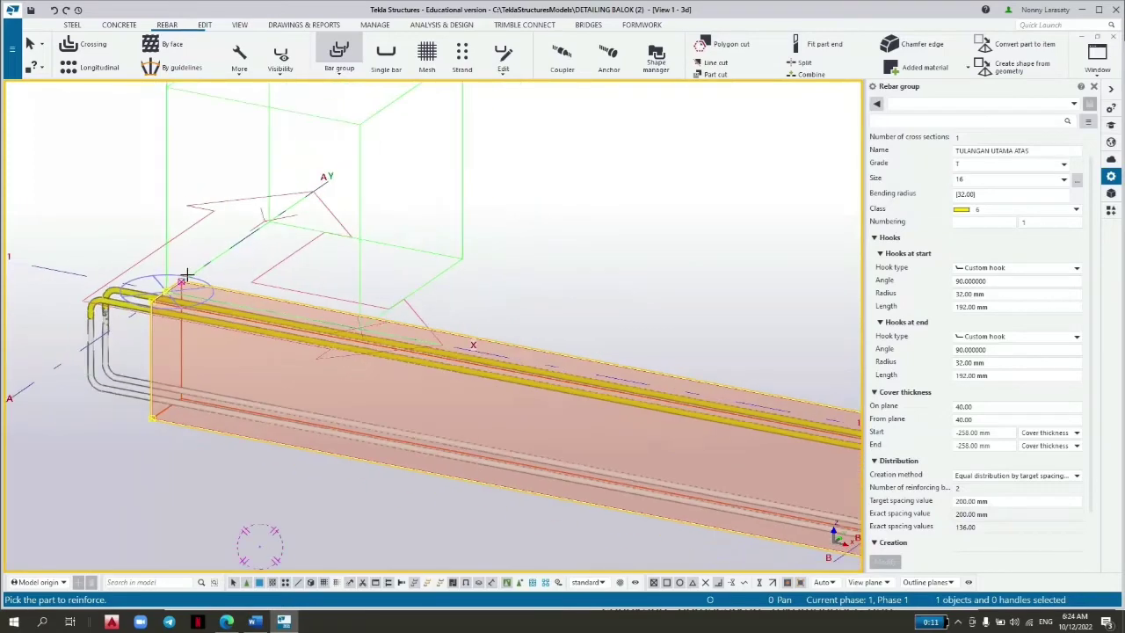
pyautogui.click(301, 252)
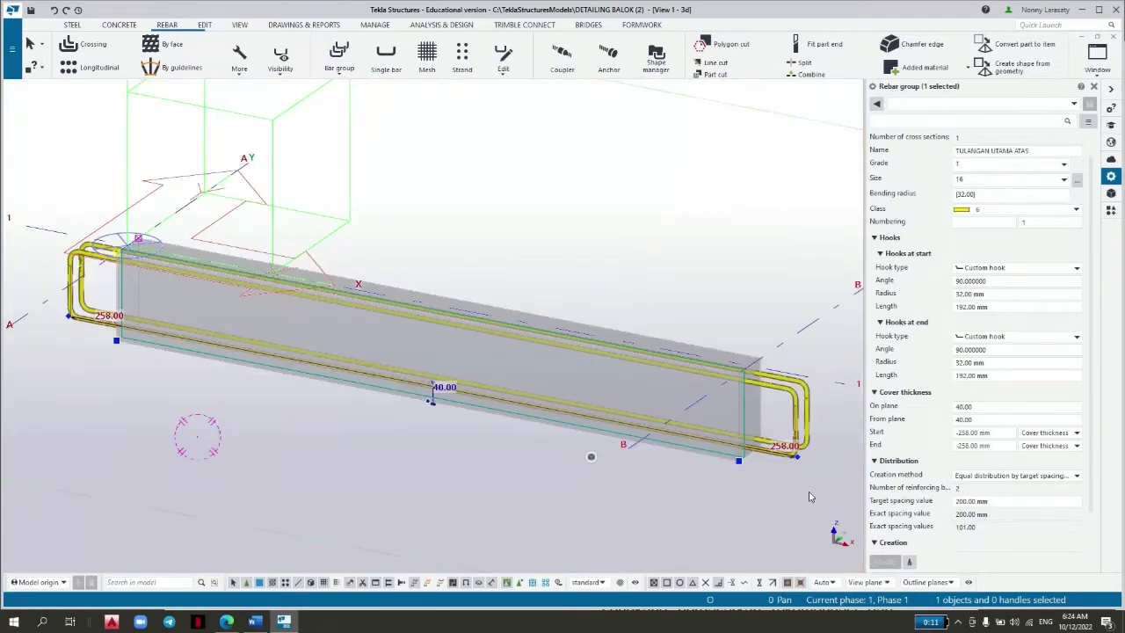
# Rename the lower rebar group TULANGAN UTAMA BAWAH and set its class to 7.
pyautogui.click(1036, 153)
pyautogui.press('BackSpace')
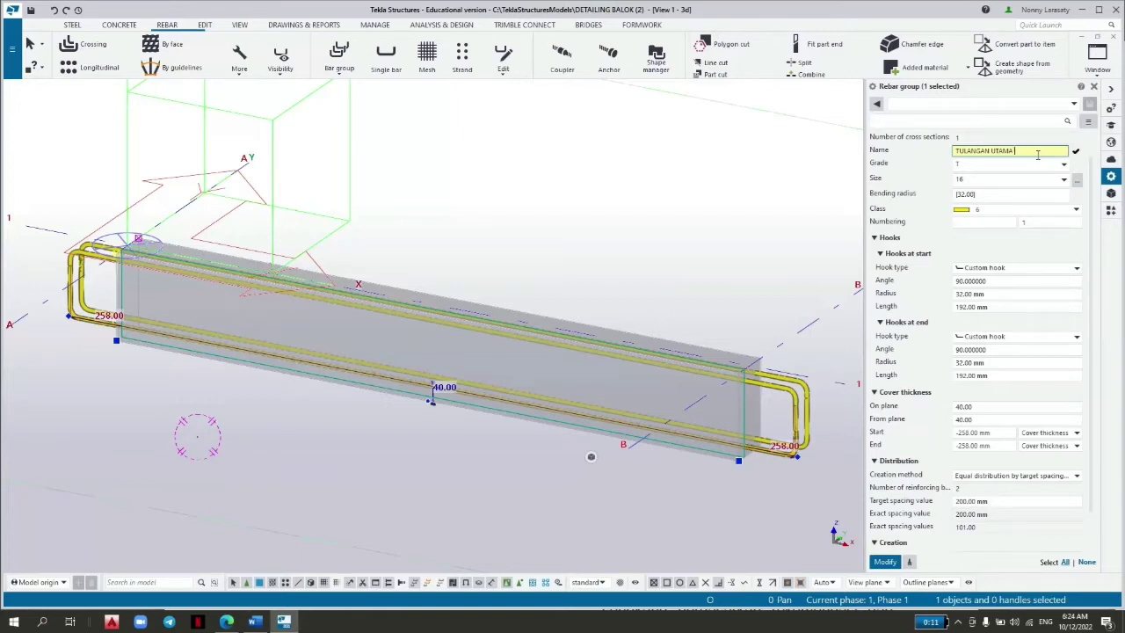
pyautogui.write('BAWAH')
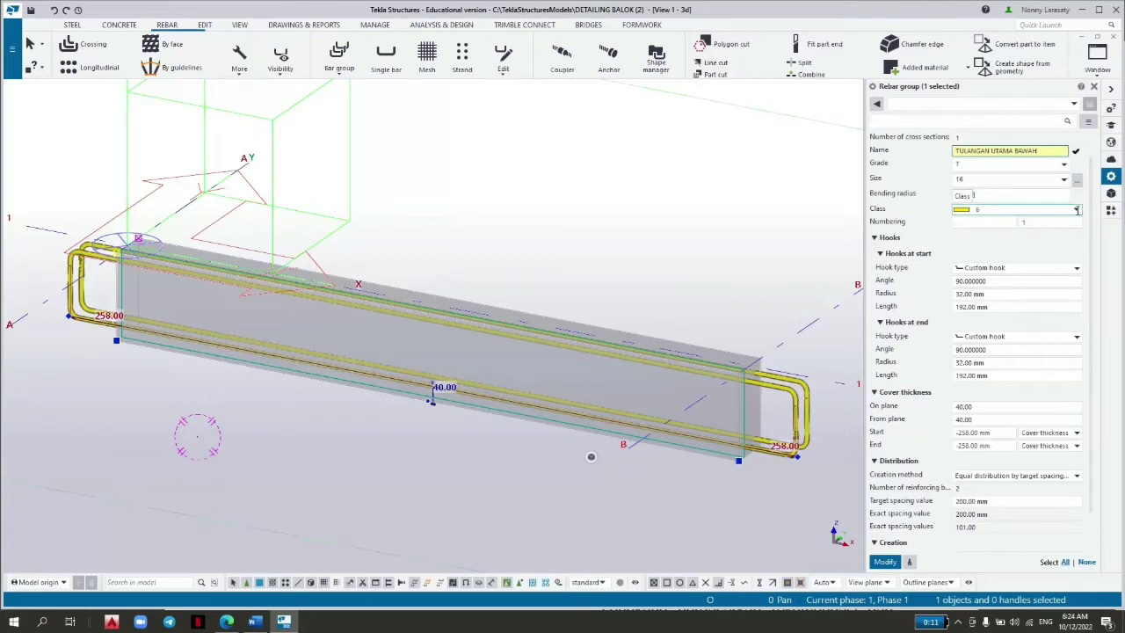
pyautogui.click(1076, 210)
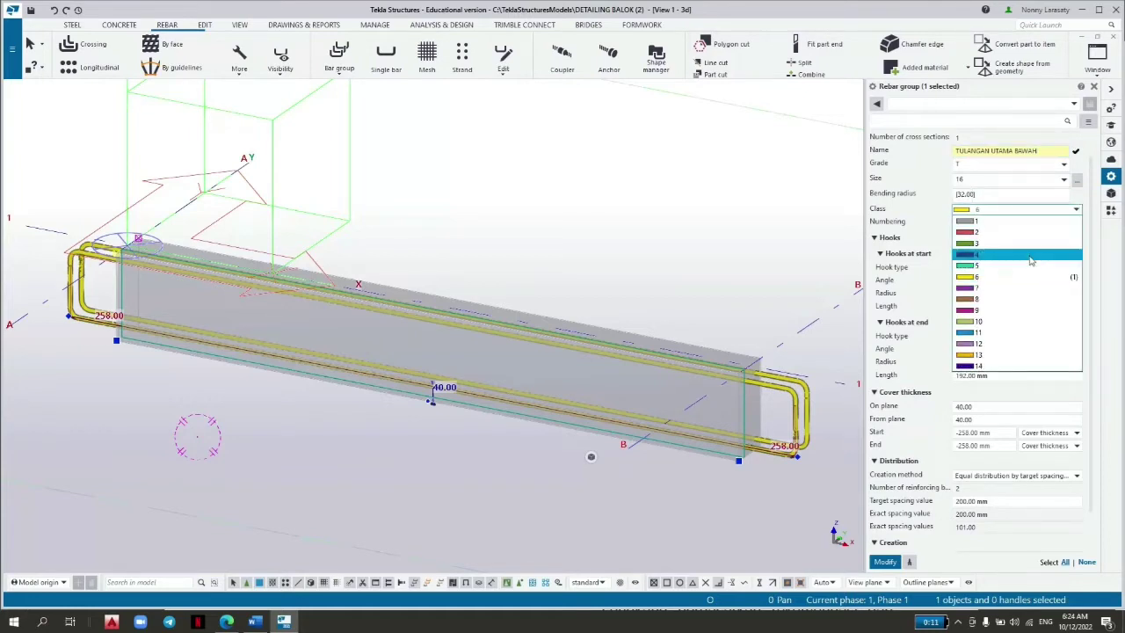
pyautogui.click(1012, 290)
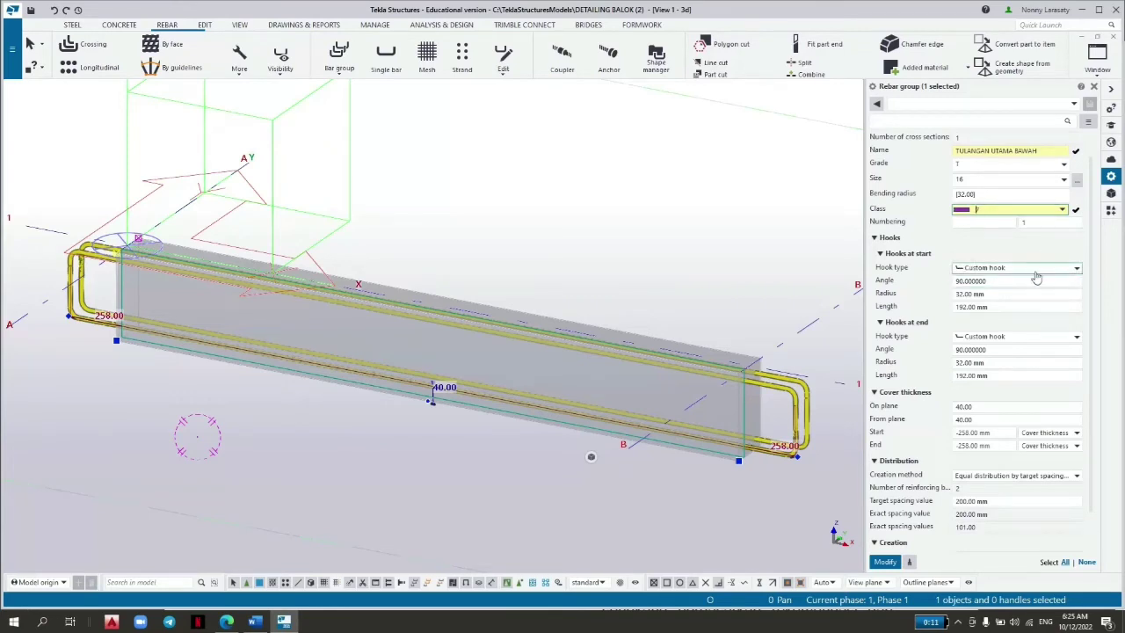
# Set the start and end hook angles of the bottom bars to 135 degrees.
pyautogui.click(1021, 285)
pyautogui.hotkey('ctrl', 'a')
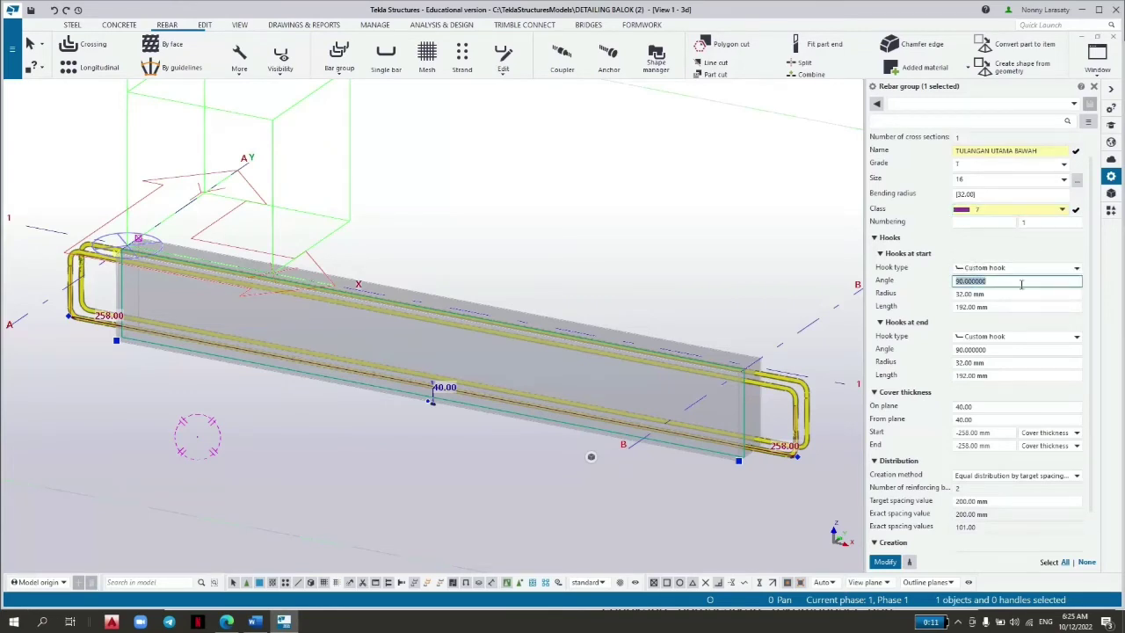
pyautogui.write('180')
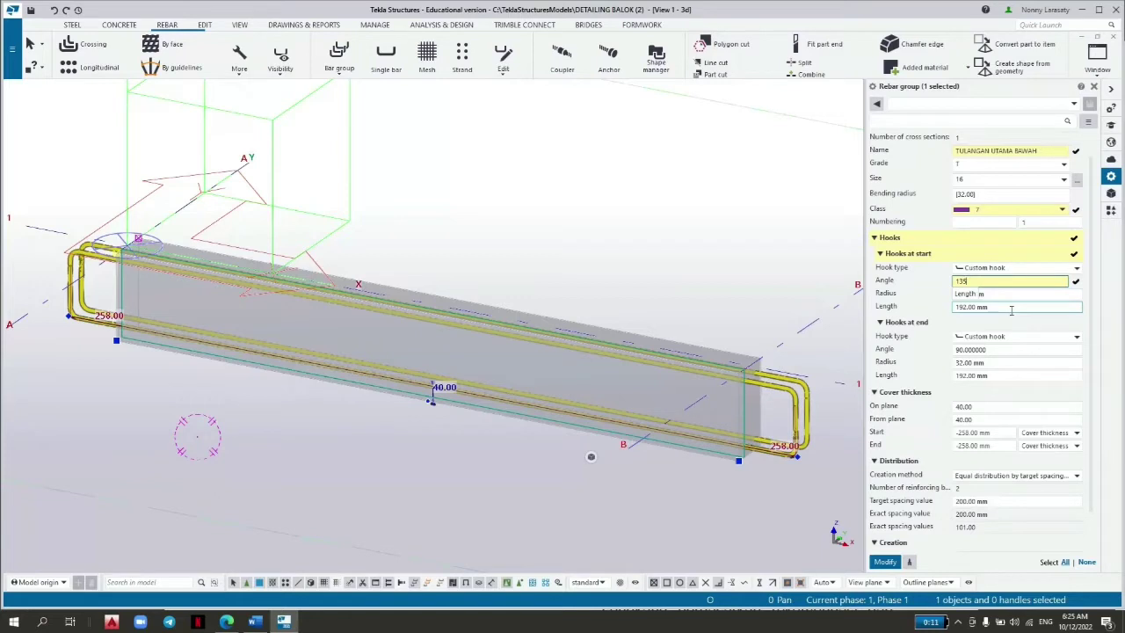
# Set the start and end hook lengths of the bottom bars to 64 mm each and apply the changes.
pyautogui.click(1010, 307)
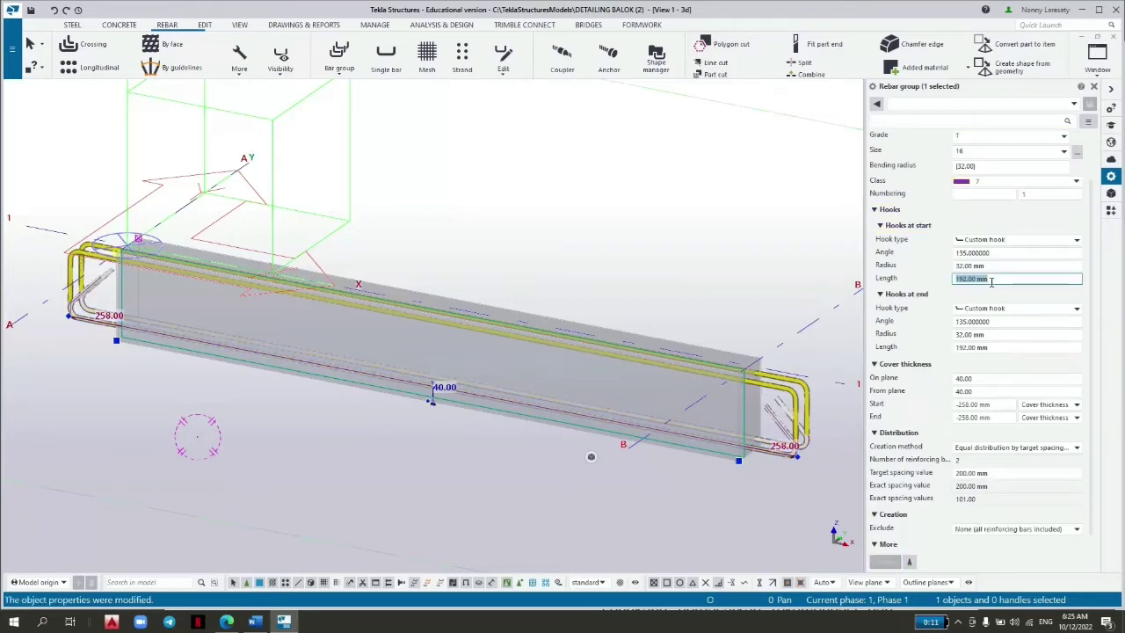
pyautogui.write('64')
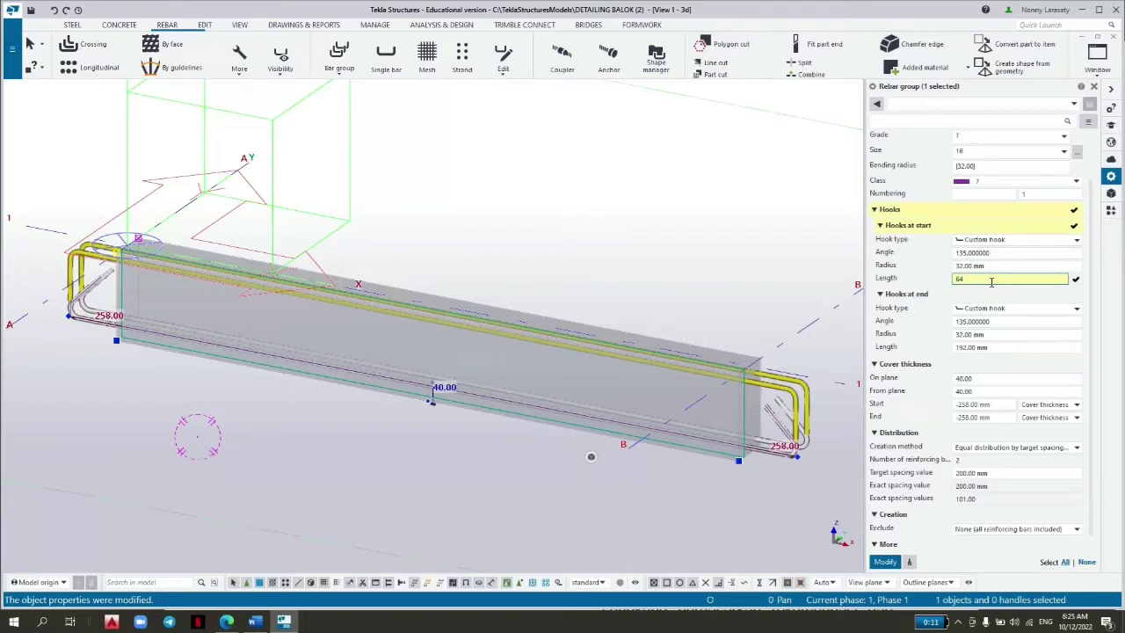
pyautogui.click(1011, 350)
pyautogui.hotkey('ctrl', 'a')
pyautogui.write('64')
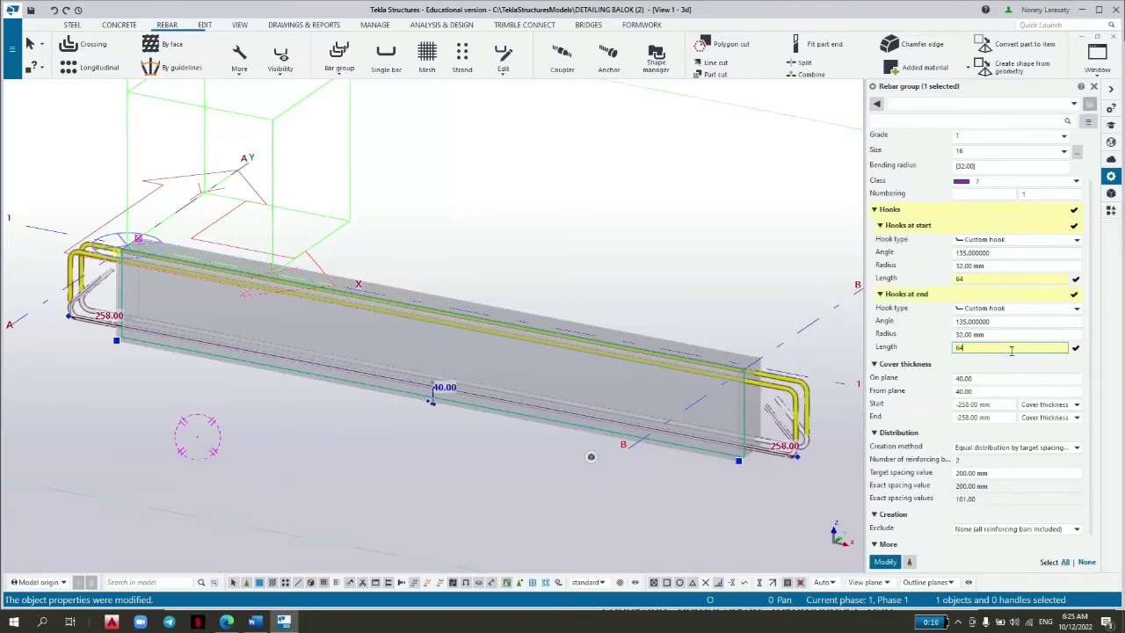
pyautogui.click(884, 561)
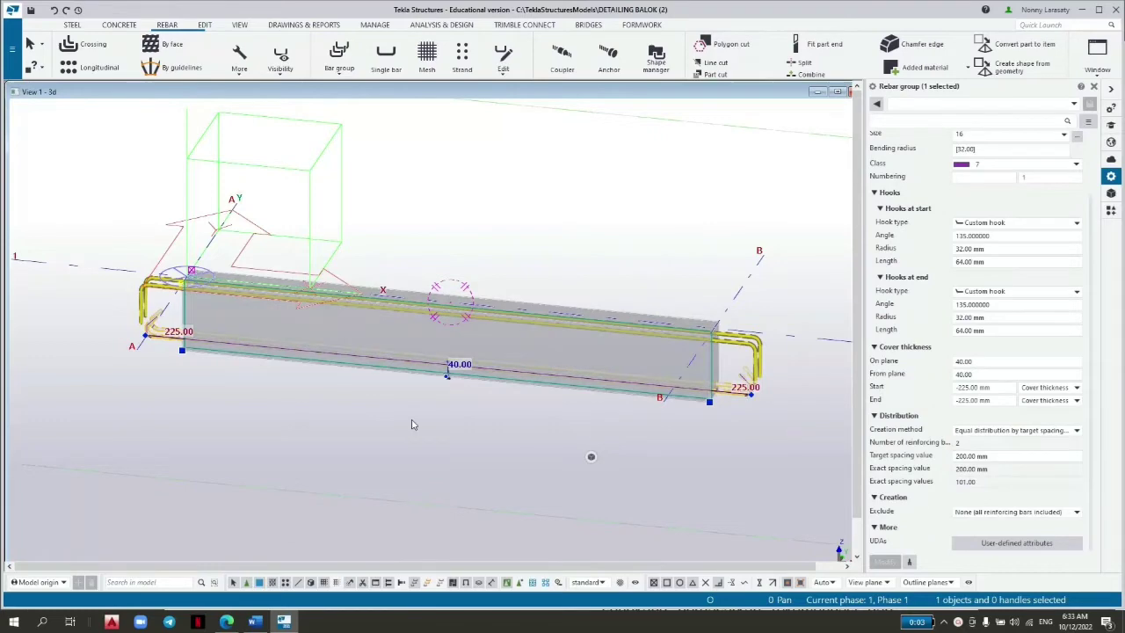
# Examine the hooks of the top and bottom main bars at the beam's start end.
pyautogui.scroll(1, 141, 345)
pyautogui.scroll(4, 141, 344)
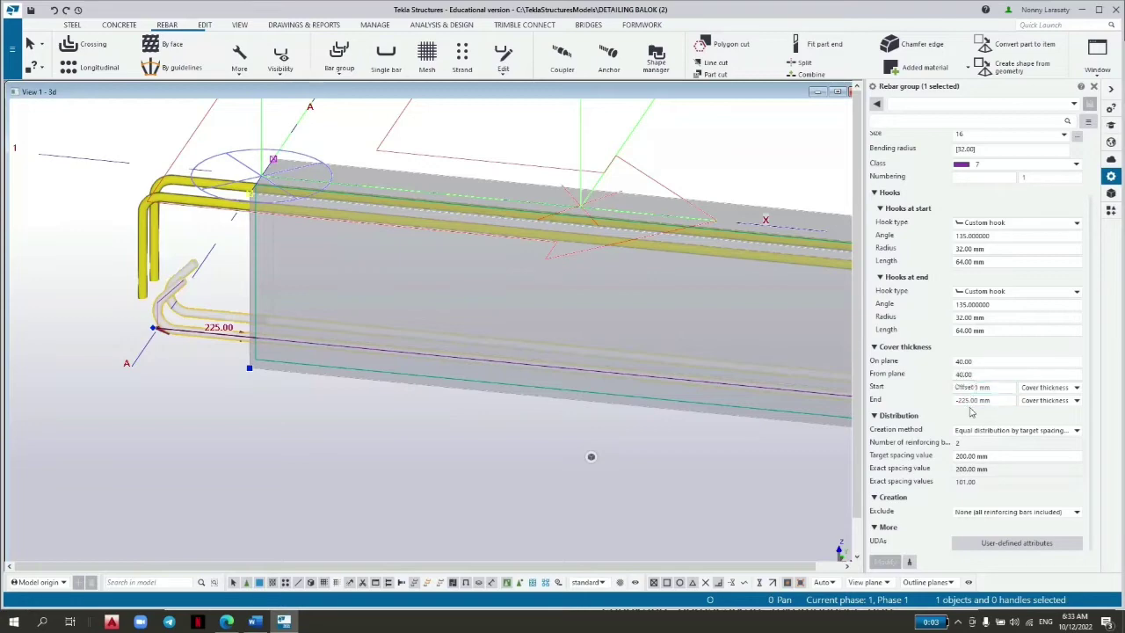
pyautogui.click(449, 462)
pyautogui.scroll(-3, 449, 462)
pyautogui.moveTo(529, 479); pyautogui.dragTo(307, 419, button='middle')
pyautogui.scroll(-1, 343, 422)
pyautogui.scroll(-1, 349, 422)
pyautogui.scroll(1, 181, 376)
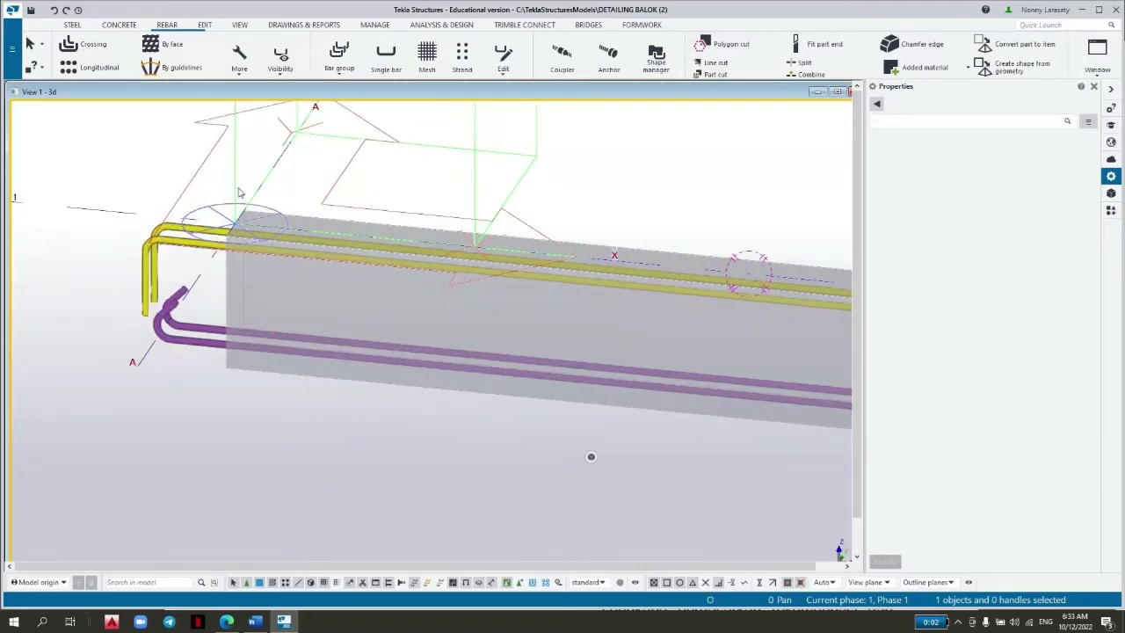
# Add a point at any position, placing it at the middle of the top edge on the beam's start end.
pyautogui.click(339, 54)
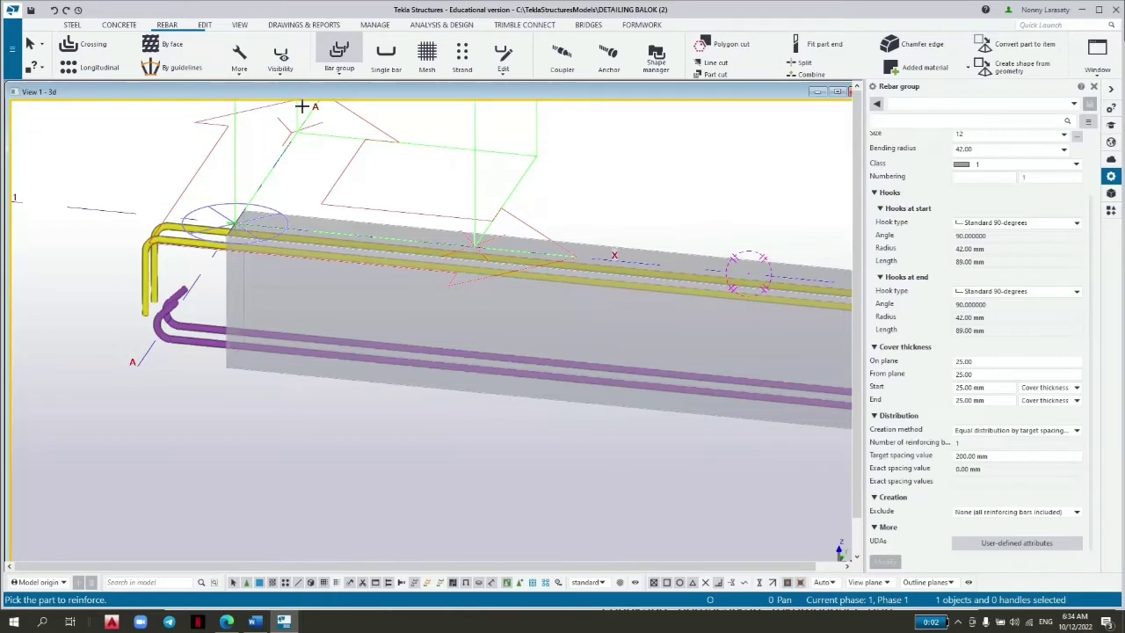
pyautogui.click(202, 25)
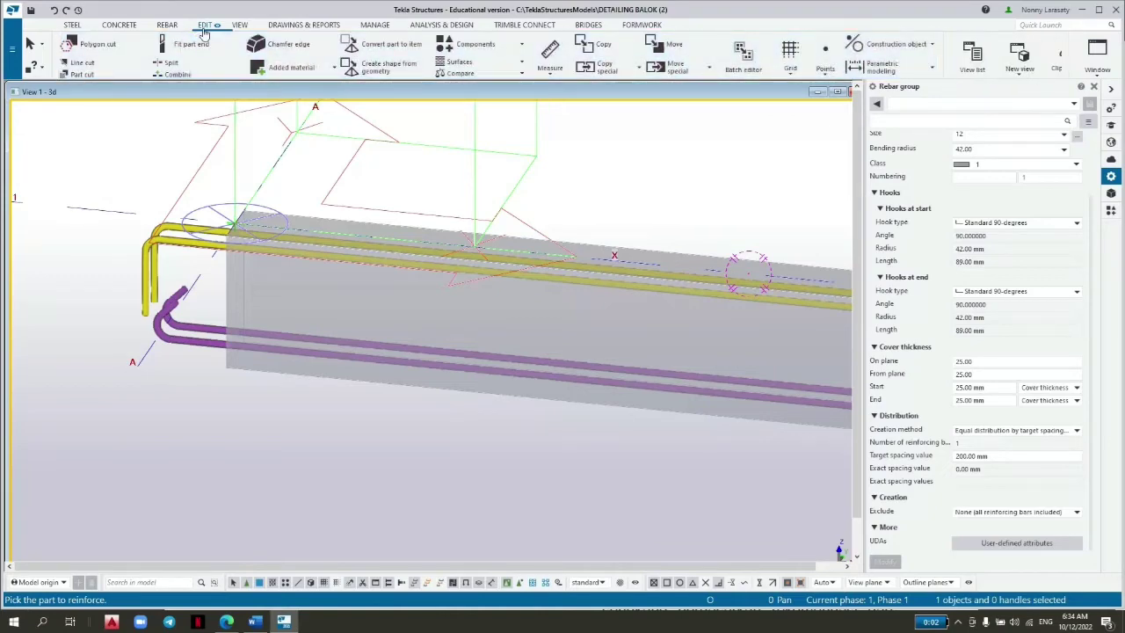
pyautogui.click(830, 71)
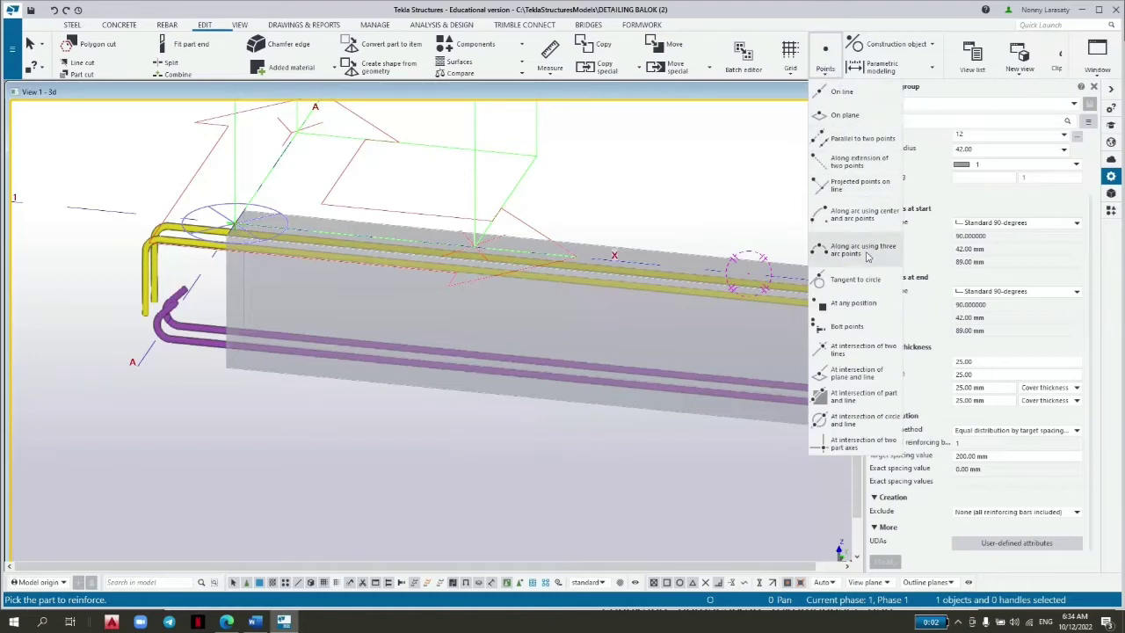
pyautogui.click(864, 304)
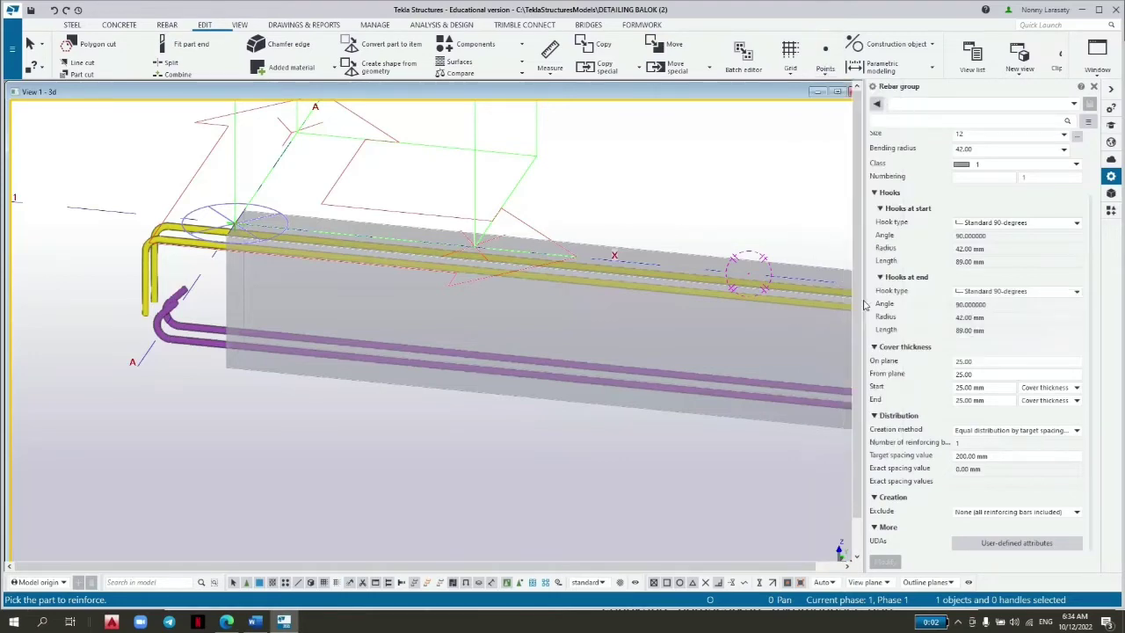
pyautogui.scroll(2, 255, 186)
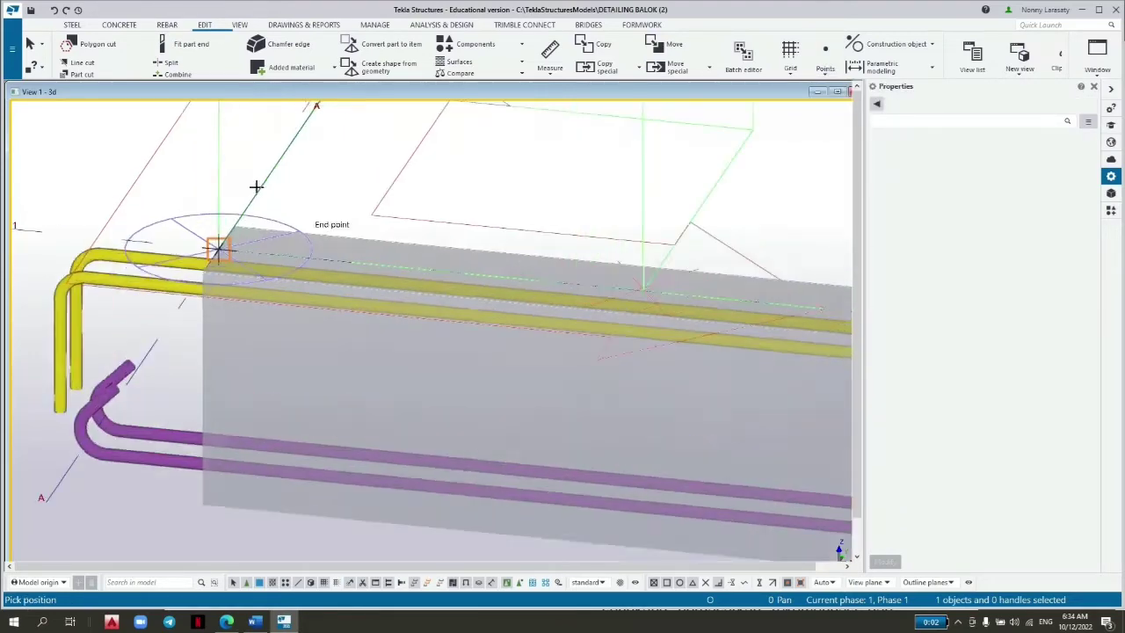
pyautogui.scroll(1, 255, 186)
pyautogui.scroll(1, 220, 241)
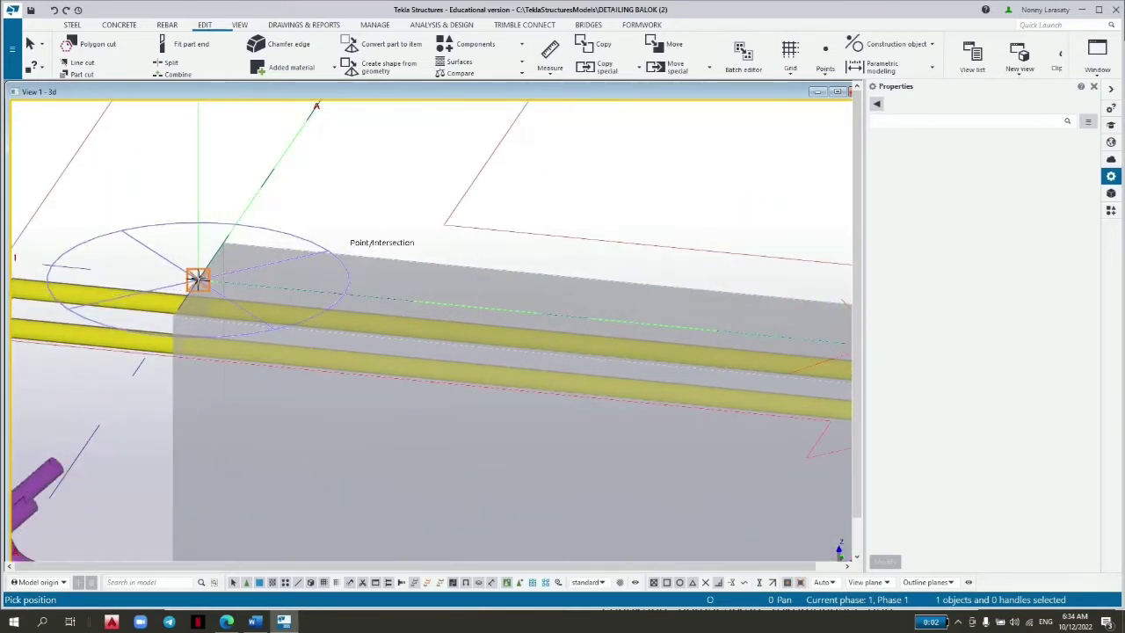
pyautogui.scroll(-2, 198, 279)
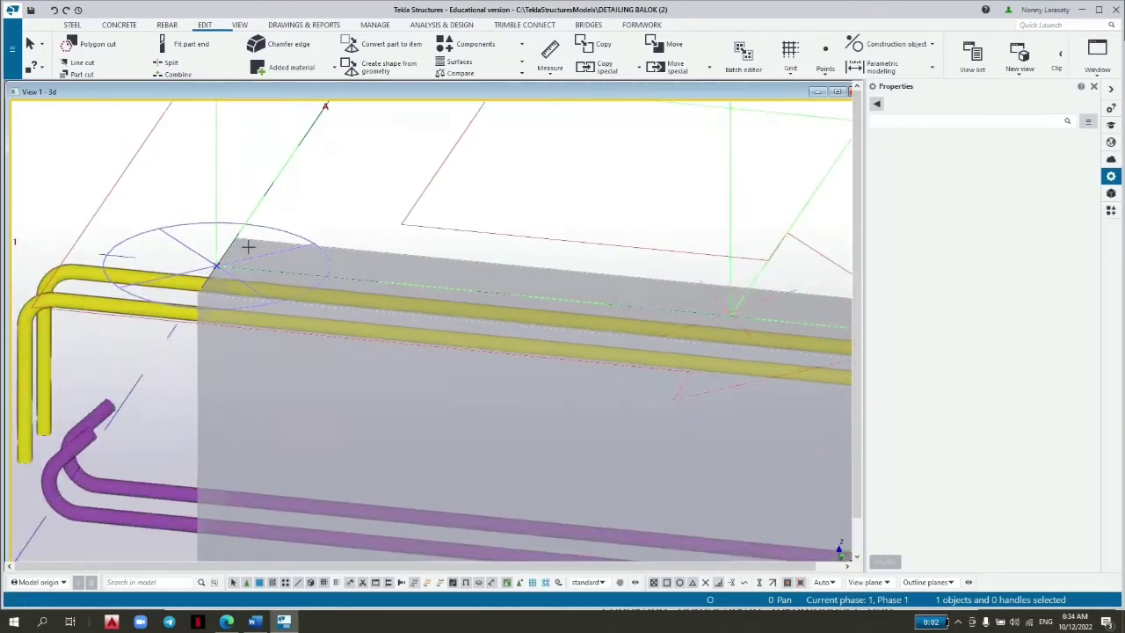
# Linearly copy the point at the beam's start end 750 mm along X.
pyautogui.scroll(2, 226, 258)
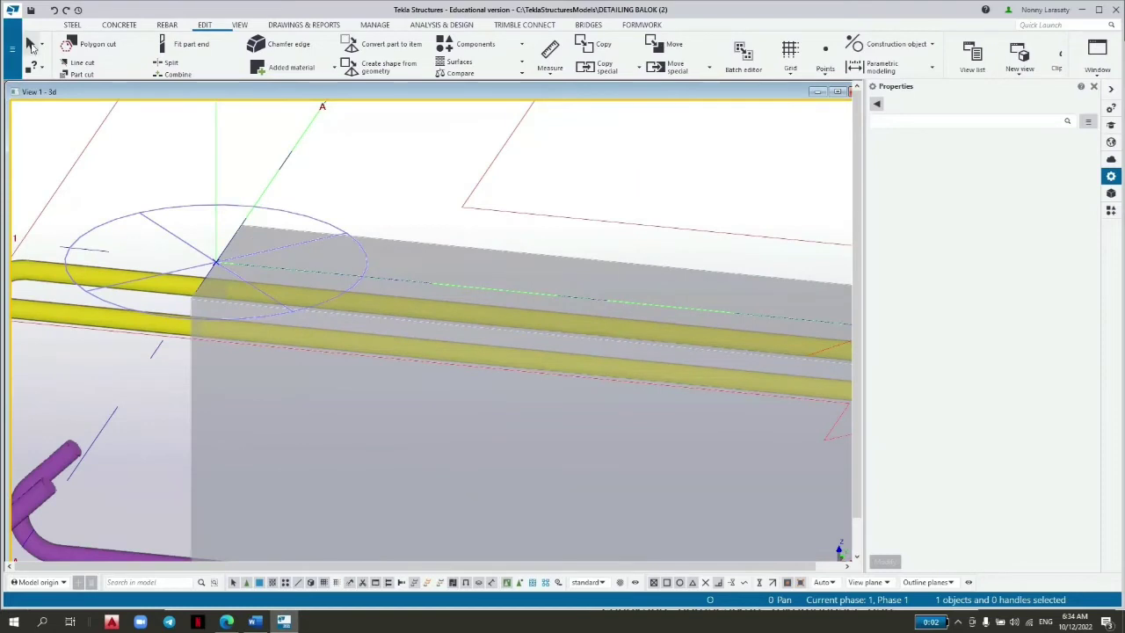
pyautogui.click(215, 264)
pyautogui.scroll(-2, 299, 251)
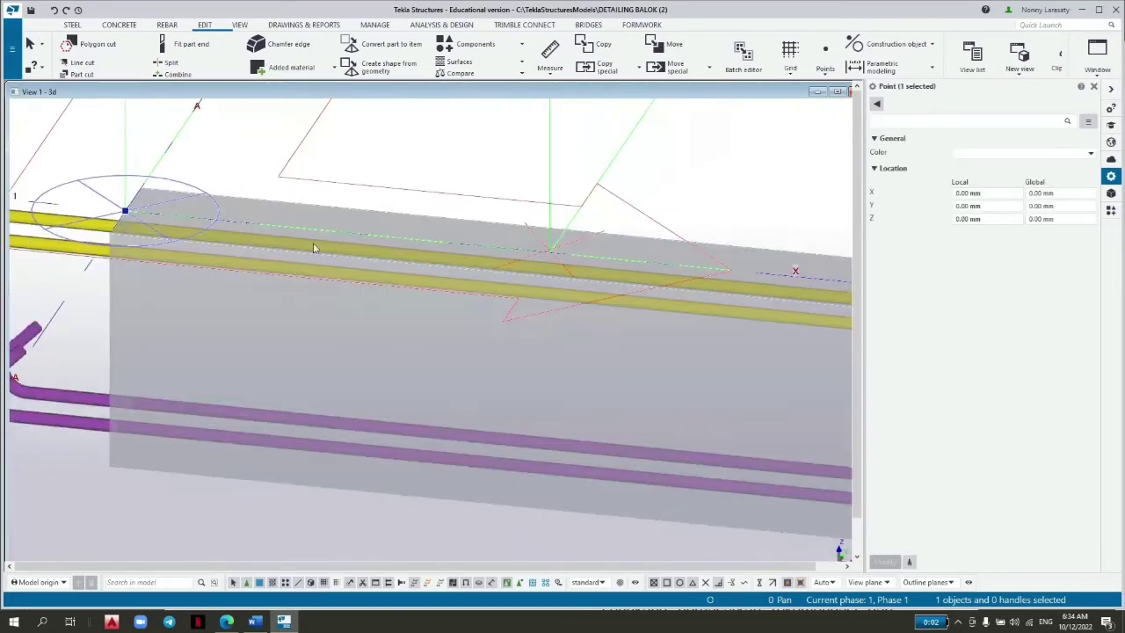
pyautogui.click(631, 73)
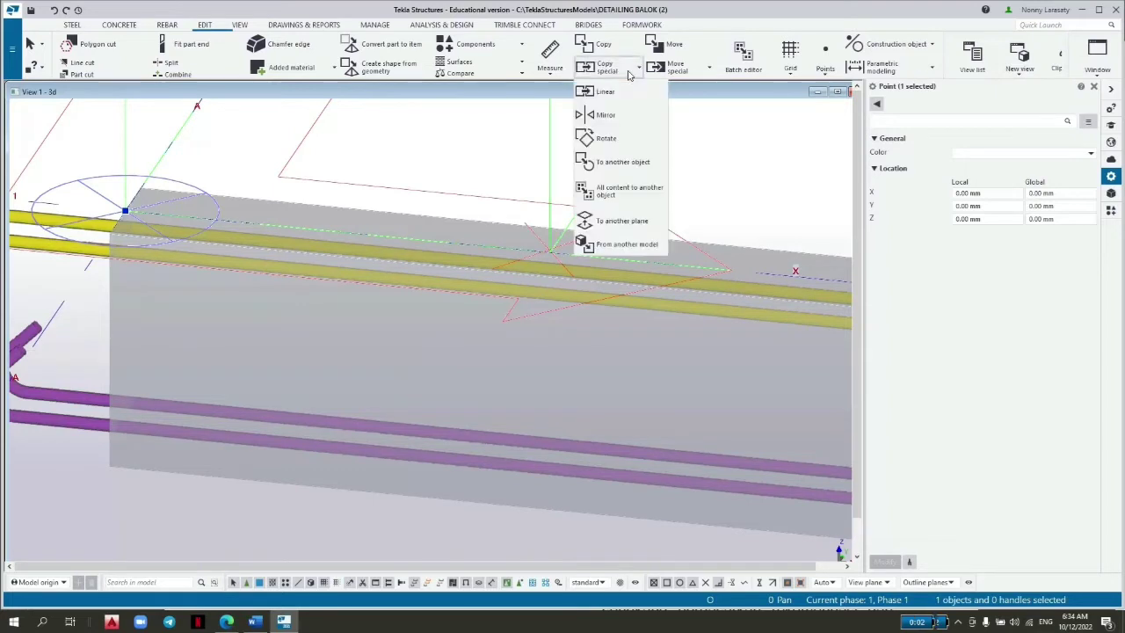
pyautogui.click(623, 91)
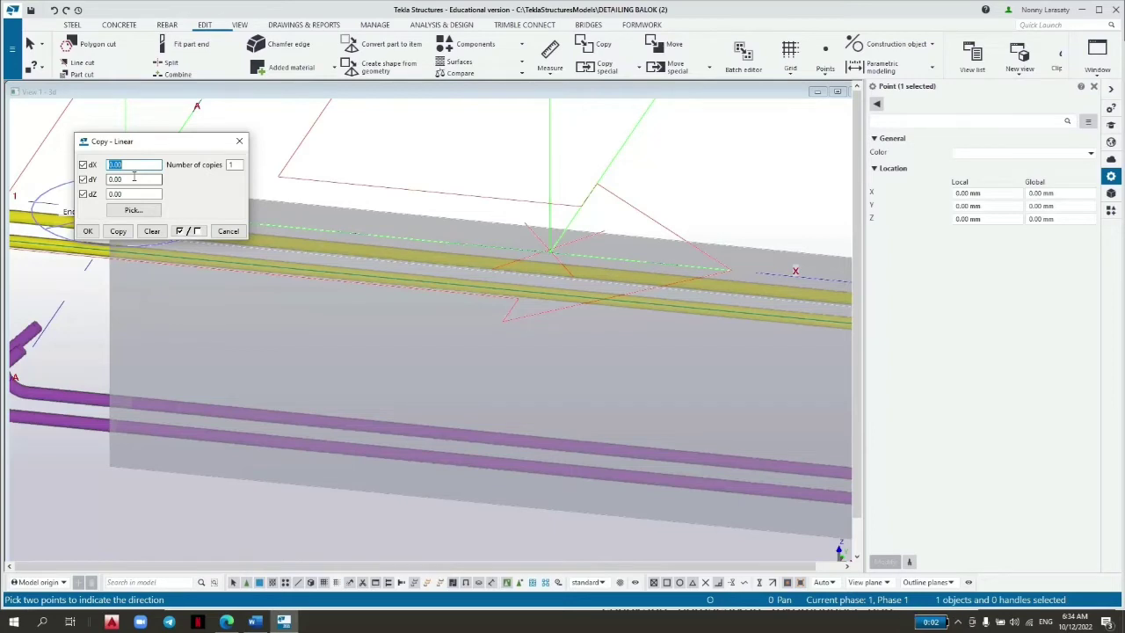
pyautogui.write('750')
pyautogui.click(118, 230)
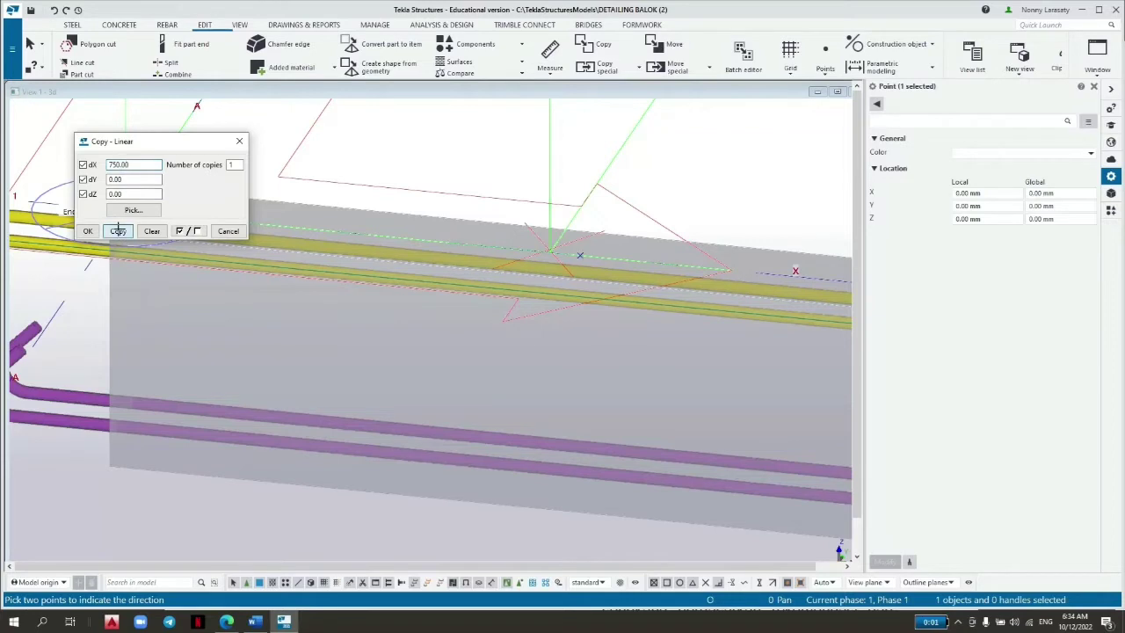
# Copy the same start point 1500 mm along X and finish the linear copy.
pyautogui.doubleClick(133, 165)
pyautogui.write('1')
pyautogui.click(119, 231)
pyautogui.click(239, 141)
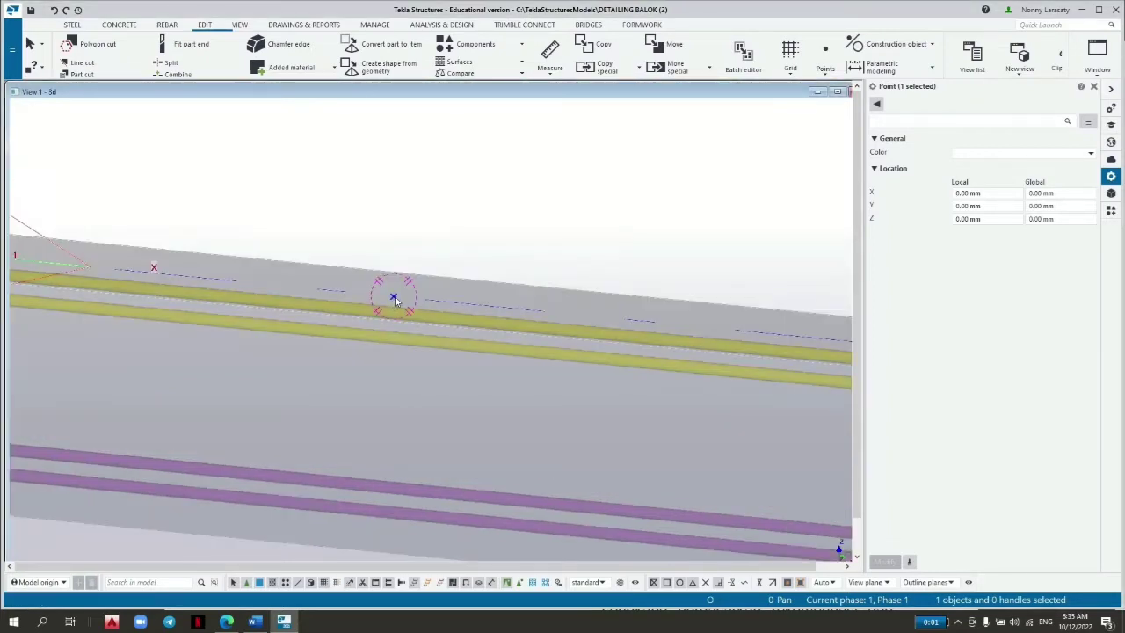
# Linearly copy the point at the beam's midspan another 750 mm along X towards the far end.
pyautogui.click(393, 297)
pyautogui.click(628, 72)
pyautogui.click(620, 97)
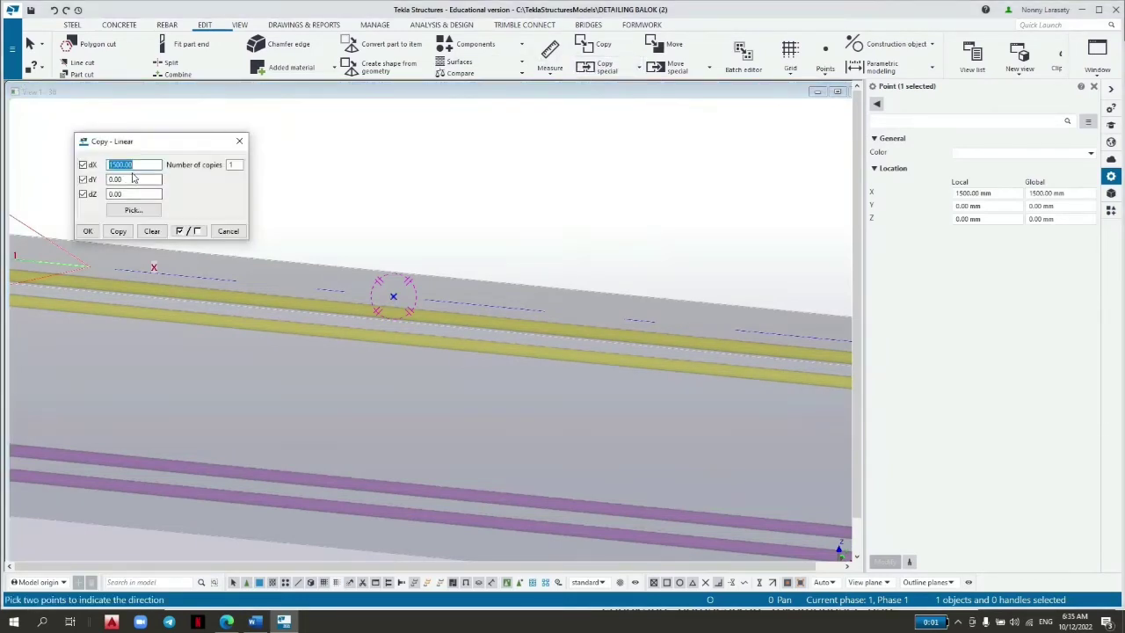
pyautogui.write('750')
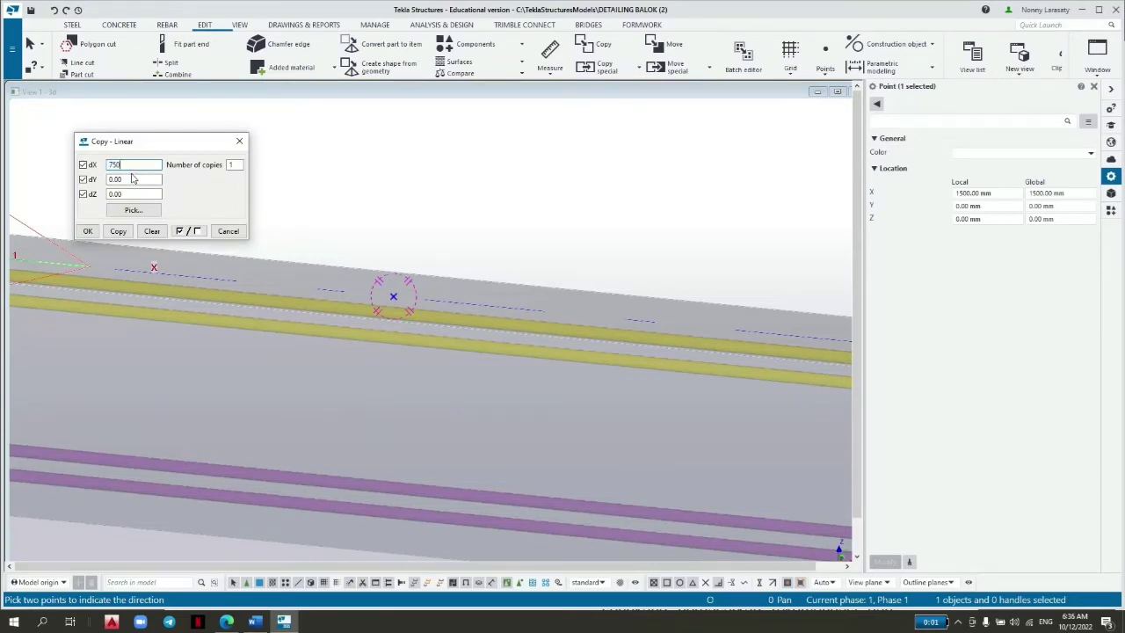
pyautogui.click(121, 230)
pyautogui.click(91, 232)
pyautogui.scroll(-2, 790, 256)
pyautogui.moveTo(791, 256); pyautogui.dragTo(539, 248, button='middle')
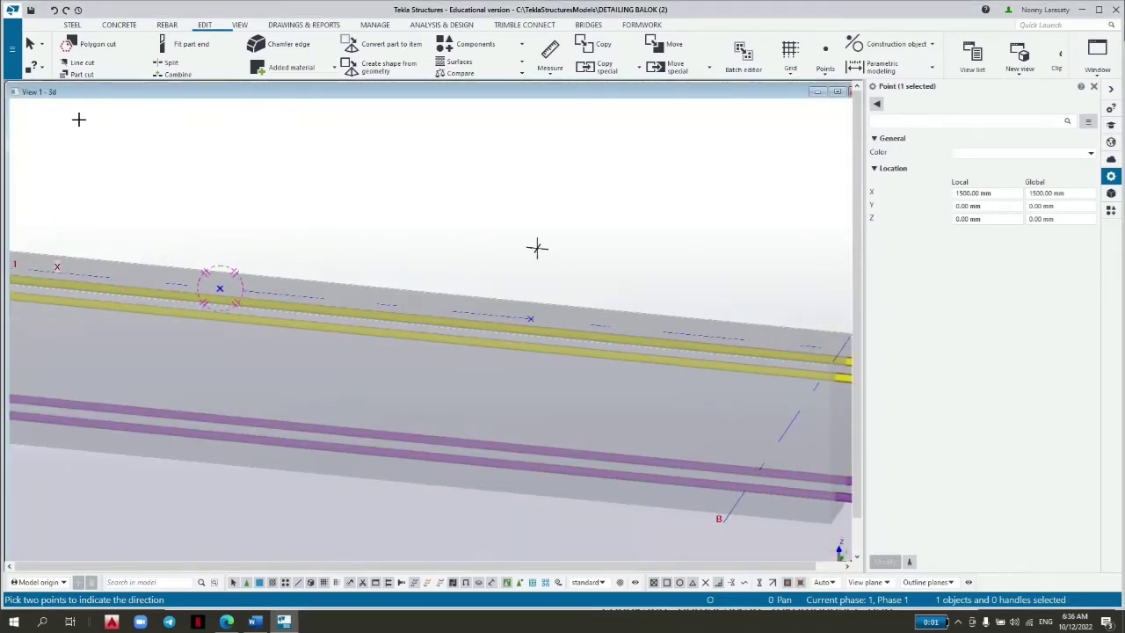
pyautogui.rightClick(293, 175)
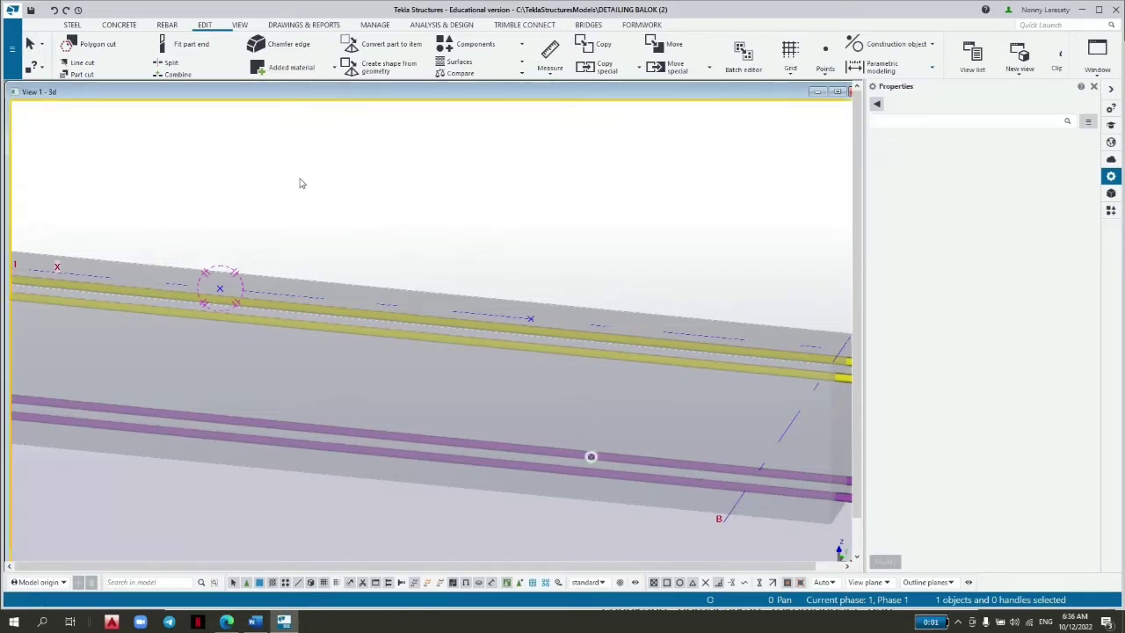
pyautogui.click(302, 180)
# Start a bar group on the beam and define its bar shape from the start point to the point 750 mm along the top.
pyautogui.scroll(-2, 259, 191)
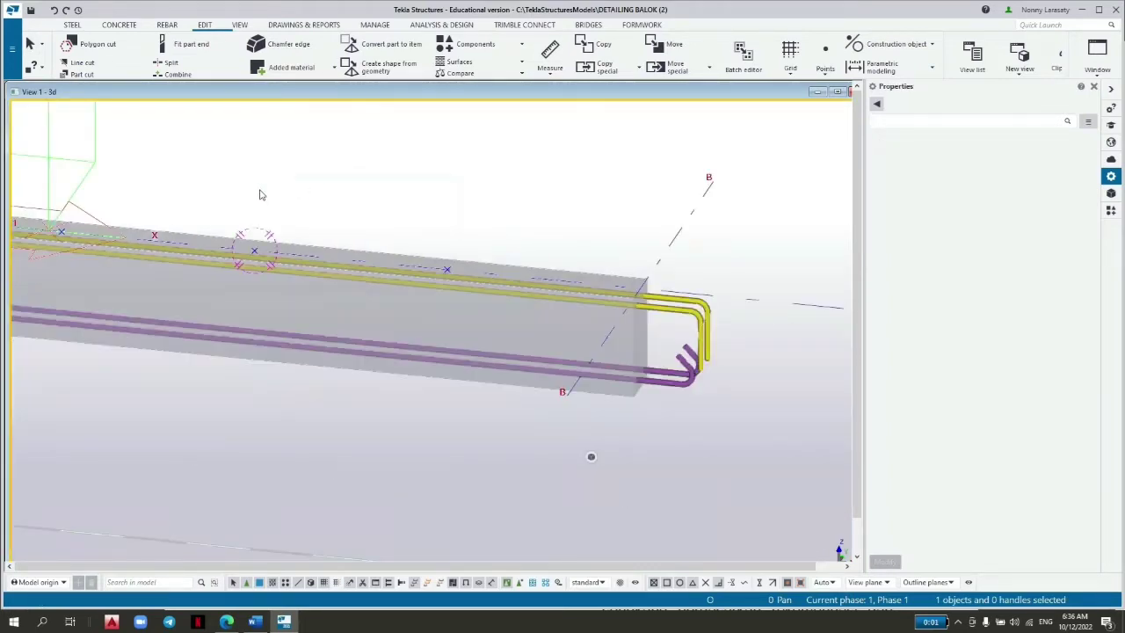
pyautogui.moveTo(284, 193); pyautogui.dragTo(551, 269, button='middle')
pyautogui.scroll(1, 416, 247)
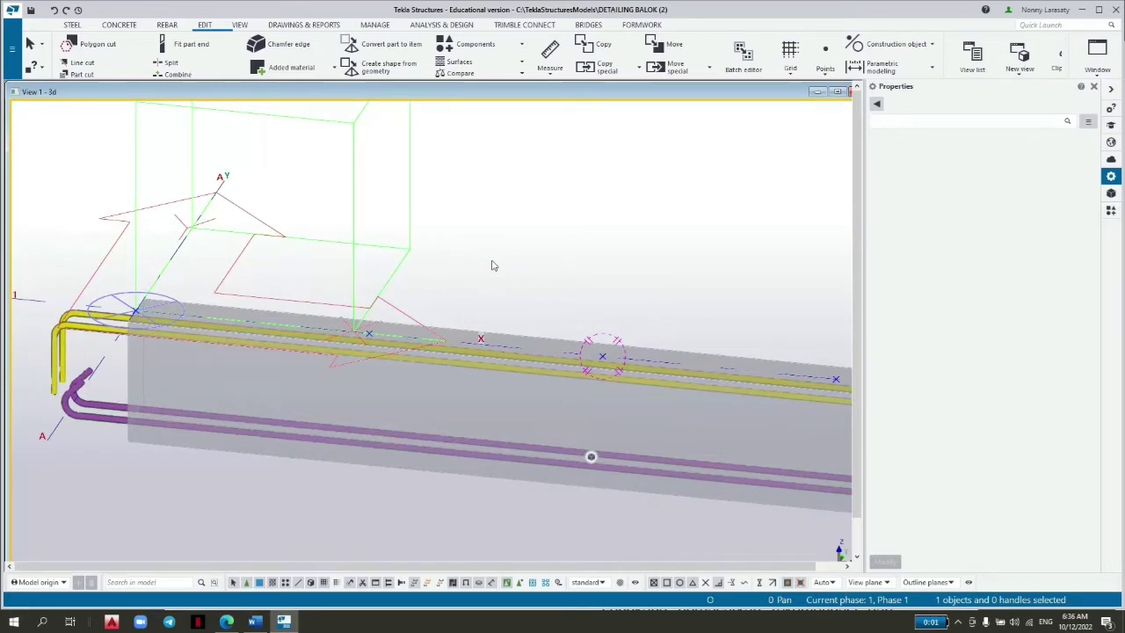
pyautogui.click(165, 26)
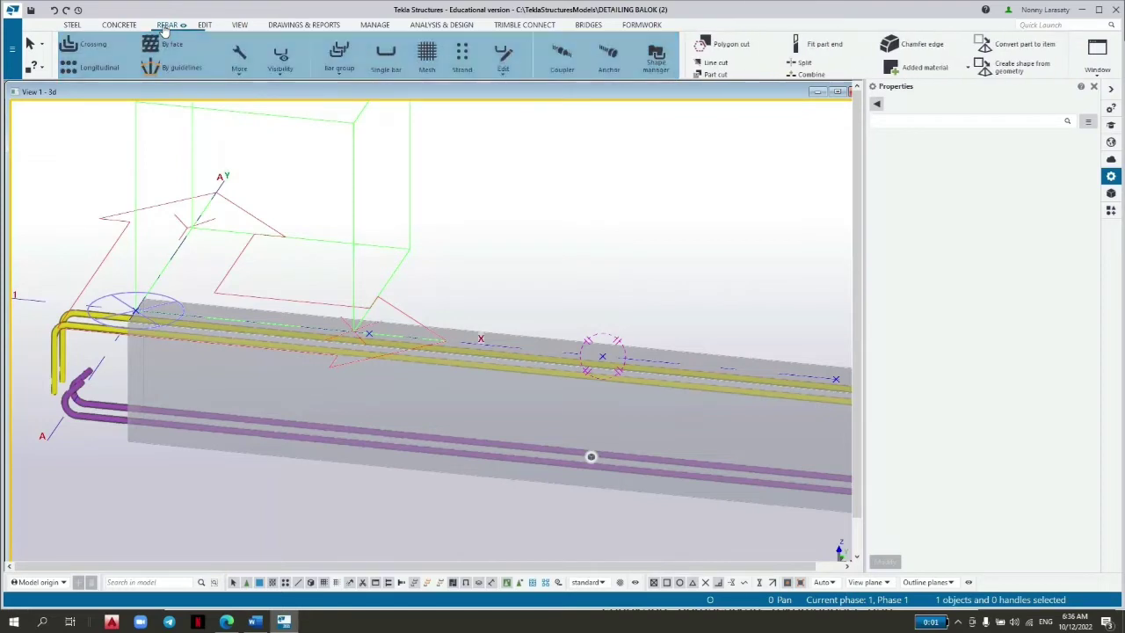
pyautogui.click(339, 67)
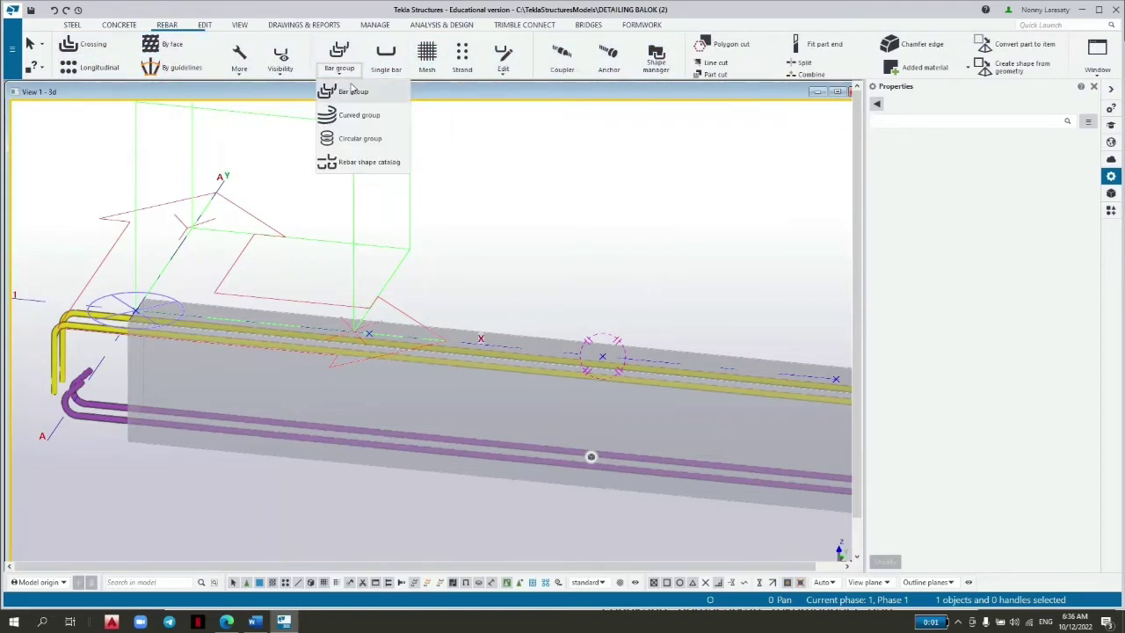
pyautogui.click(330, 93)
pyautogui.scroll(1, 120, 258)
pyautogui.click(130, 360)
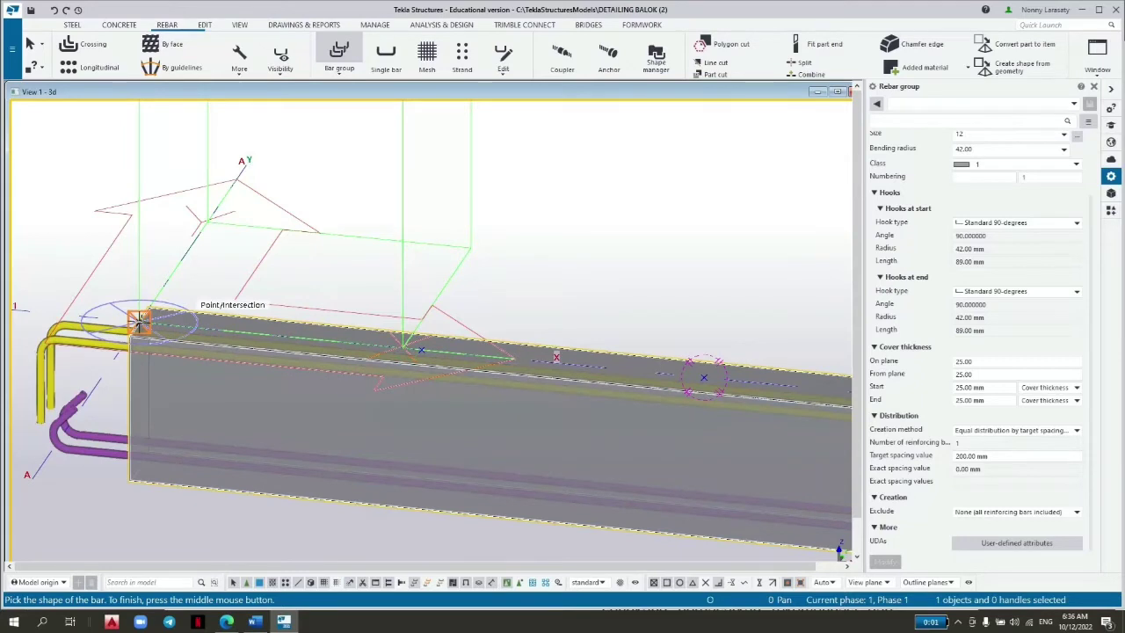
pyautogui.click(139, 320)
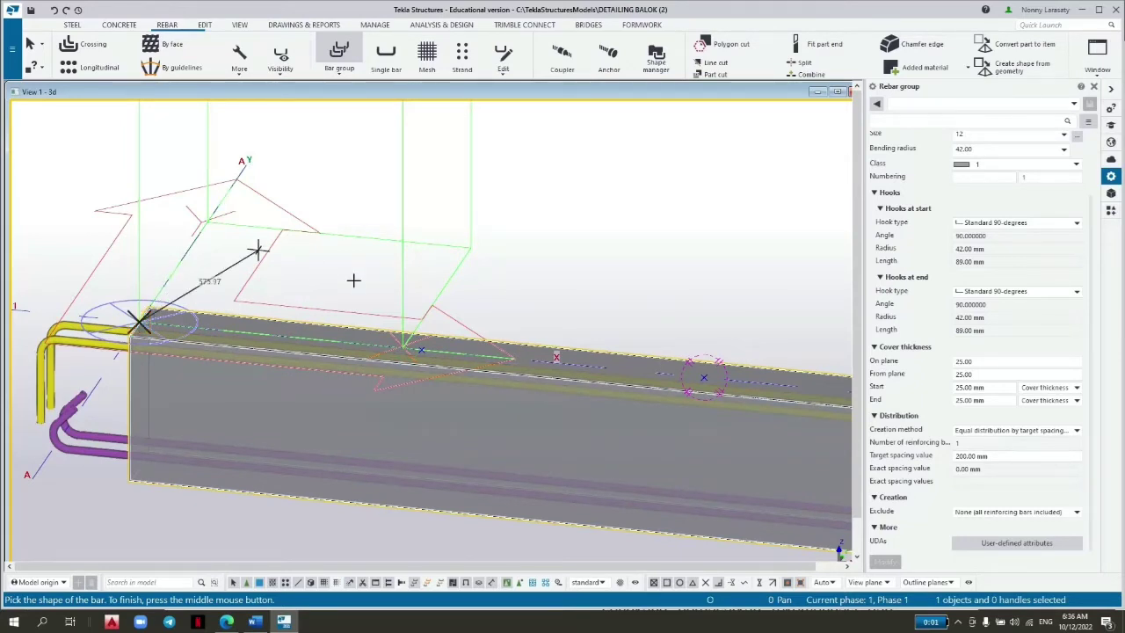
pyautogui.click(421, 349)
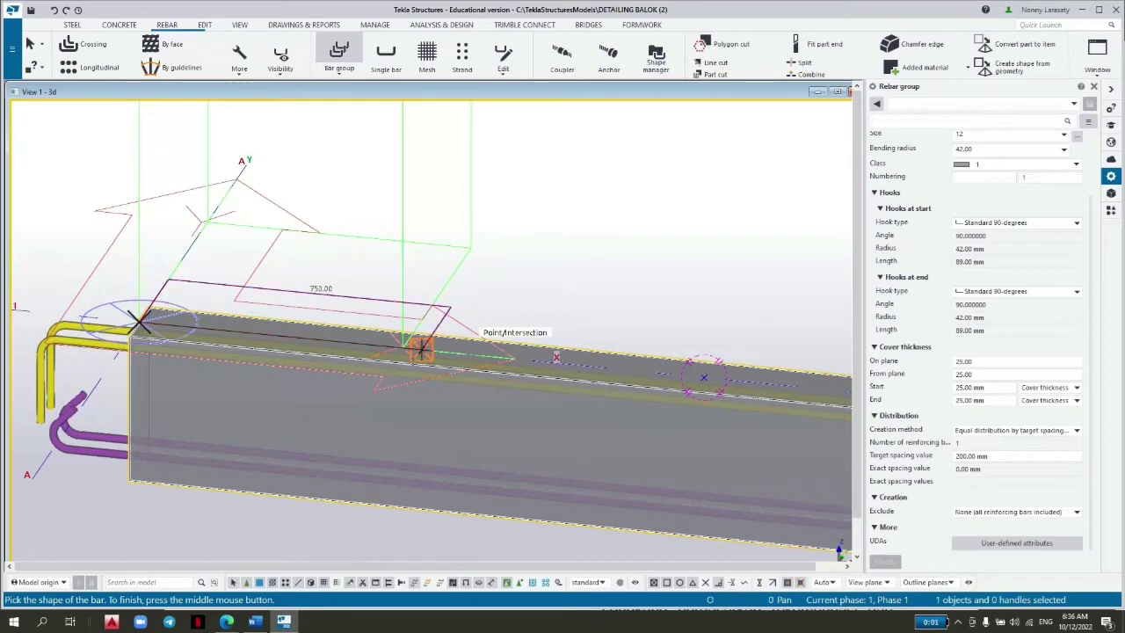
pyautogui.middleClick(296, 413)
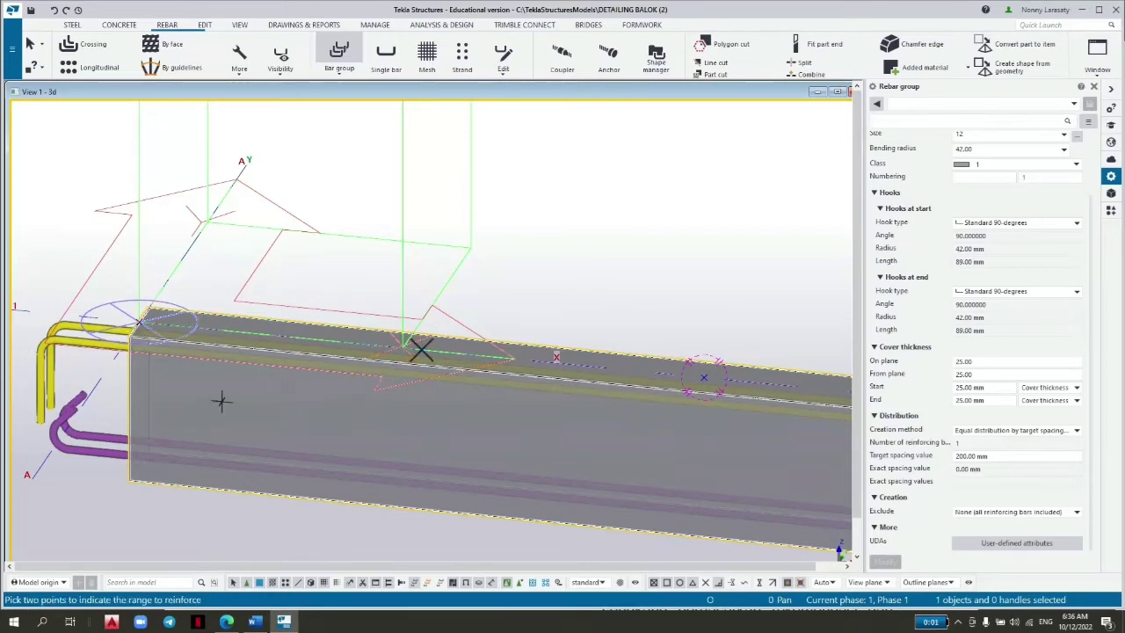
# Set the bar group's range between the two lower corners of the beam's start end and finish the command.
pyautogui.scroll(3, 154, 478)
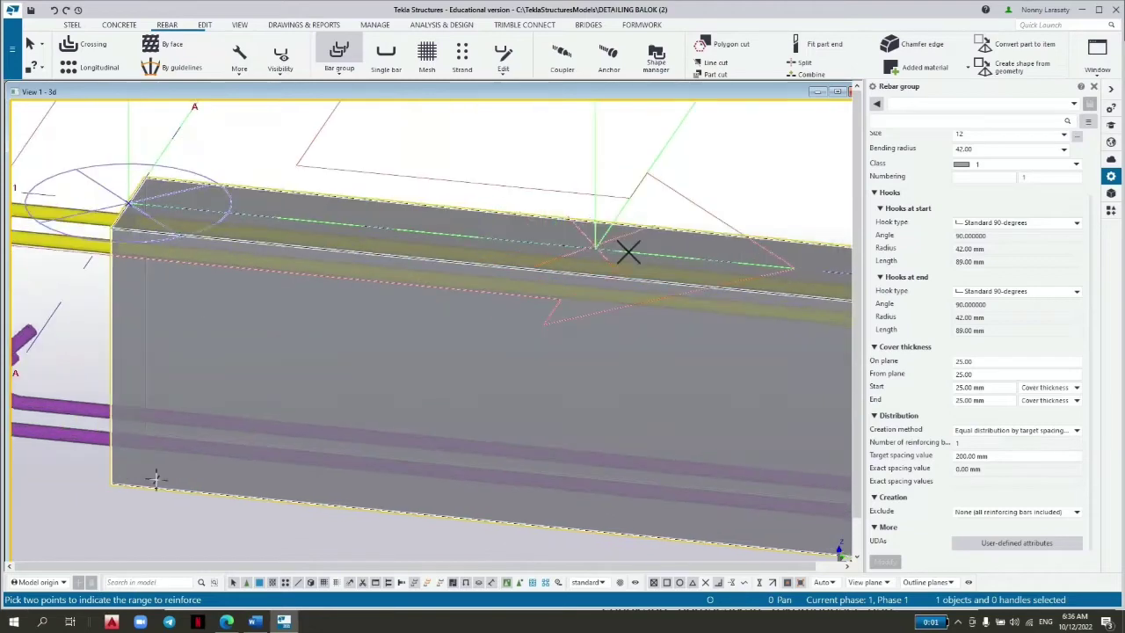
pyautogui.scroll(1, 154, 479)
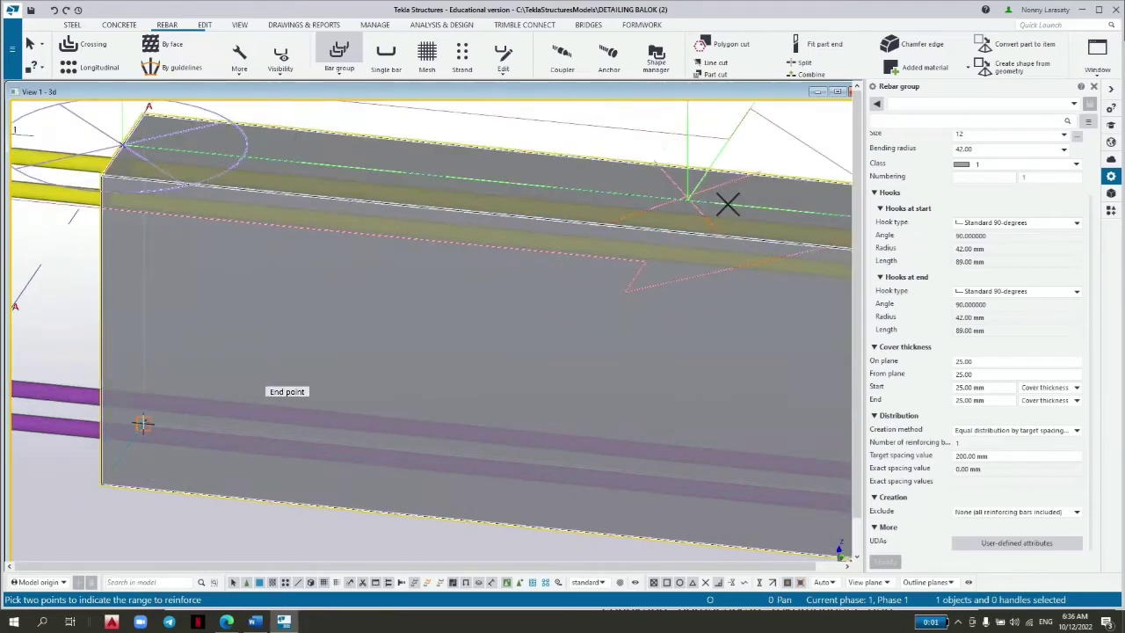
pyautogui.click(143, 424)
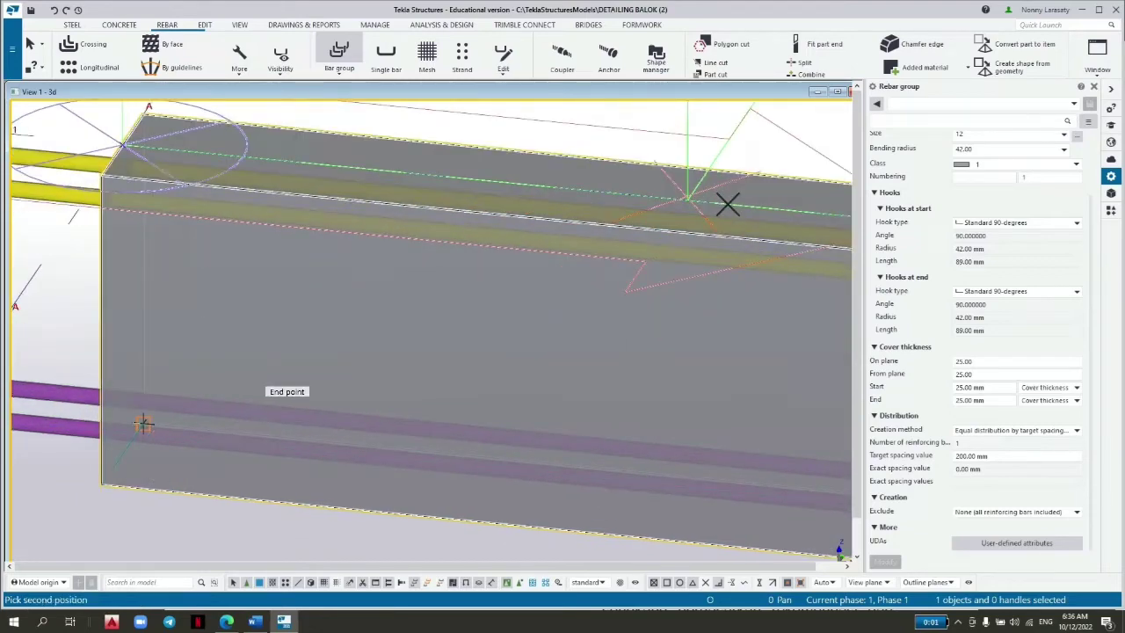
pyautogui.click(101, 484)
pyautogui.press('Escape')
pyautogui.scroll(-5, 324, 334)
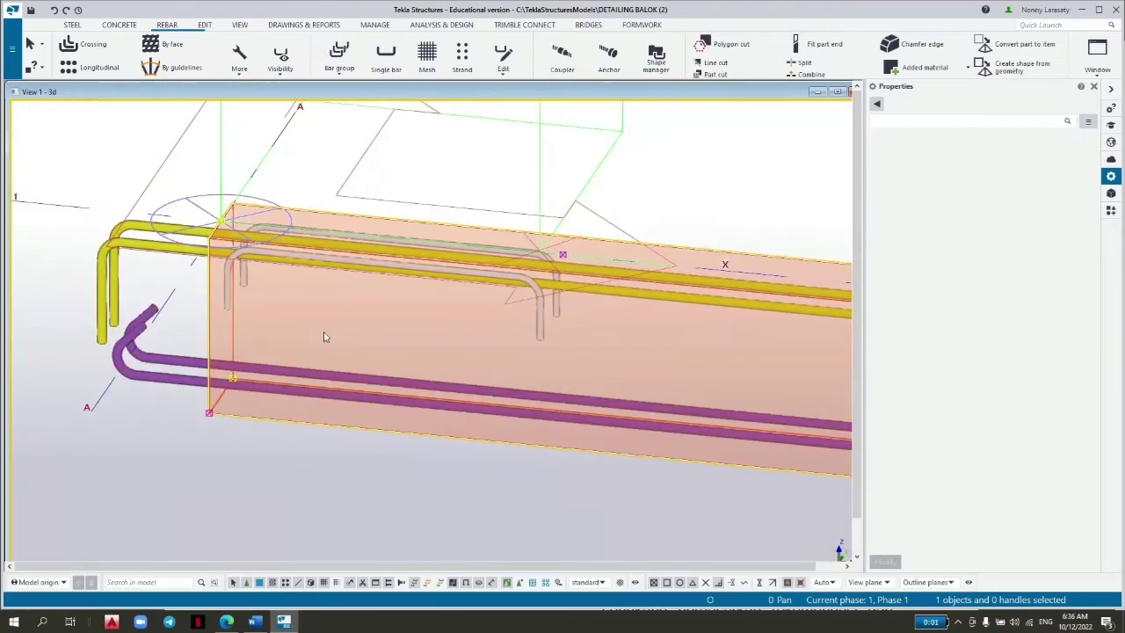
# Select the new short bar group and enter TUL. TUMPUAN as its name.
pyautogui.scroll(2, 324, 319)
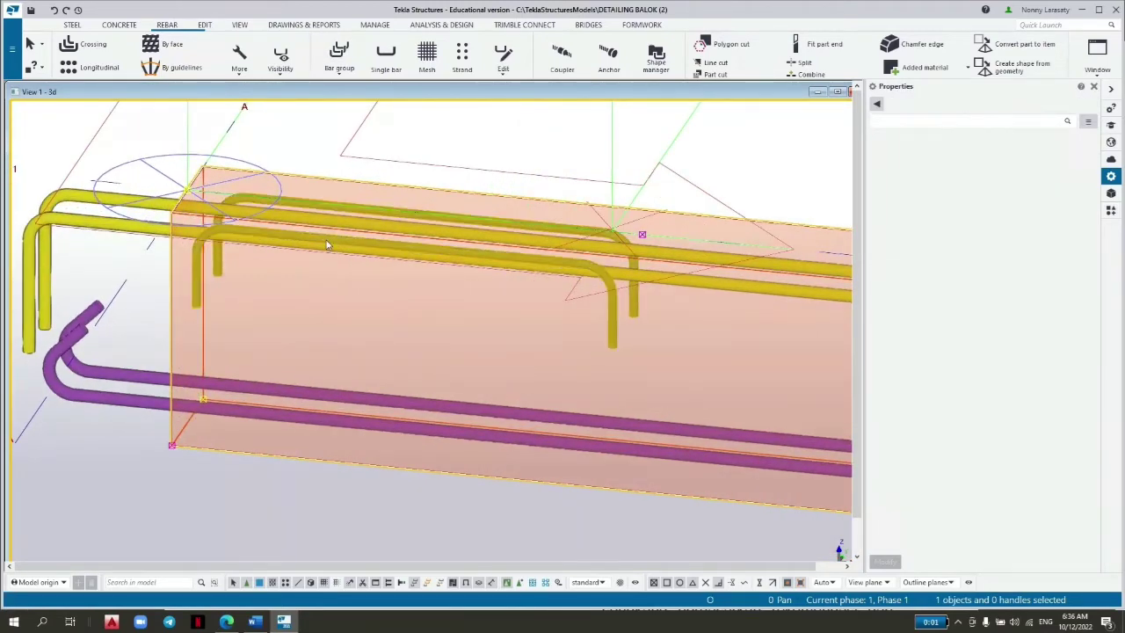
pyautogui.click(326, 246)
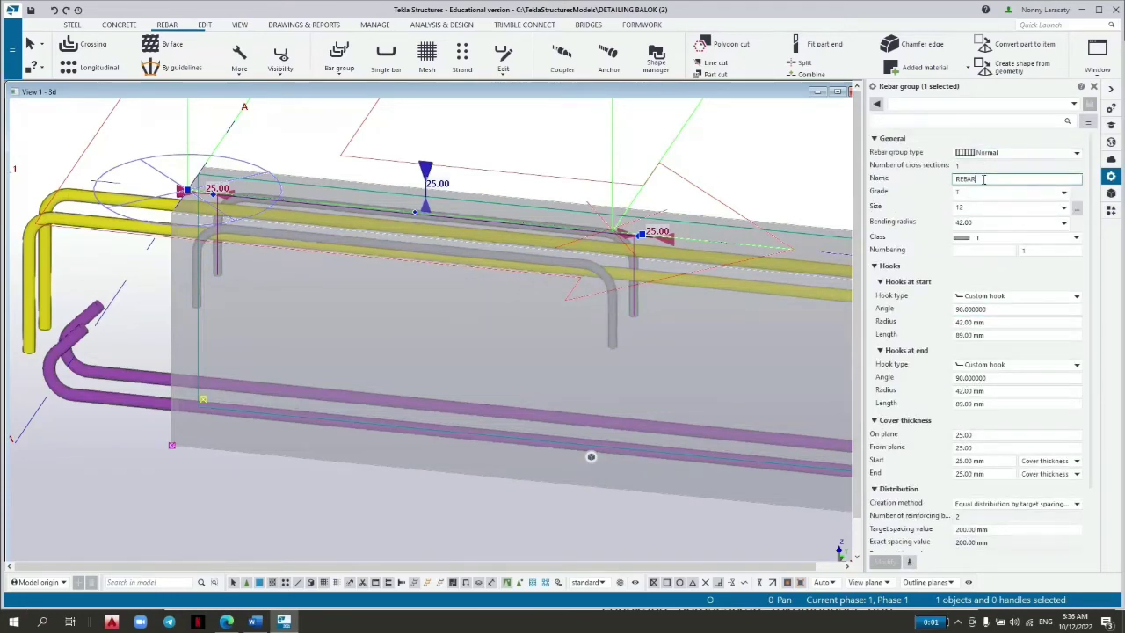
pyautogui.doubleClick(983, 178)
pyautogui.write('TUL. TUMPUAN')
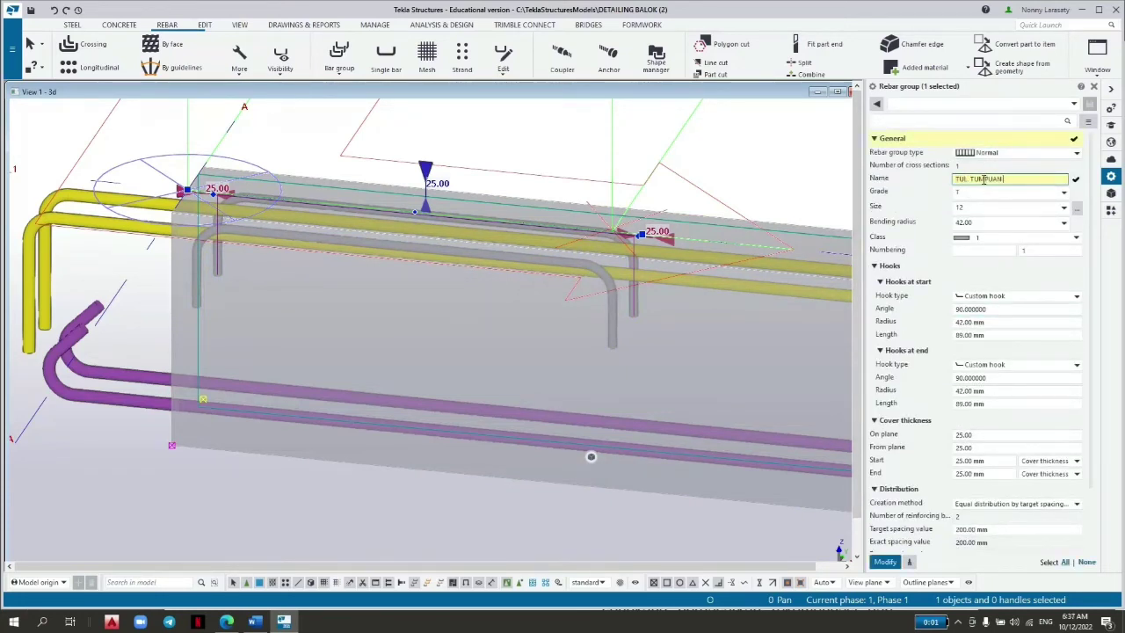
# Choose the grade T size 16 main bar with 32 mm bending radius for the group and set its class to 3.
pyautogui.click(1077, 209)
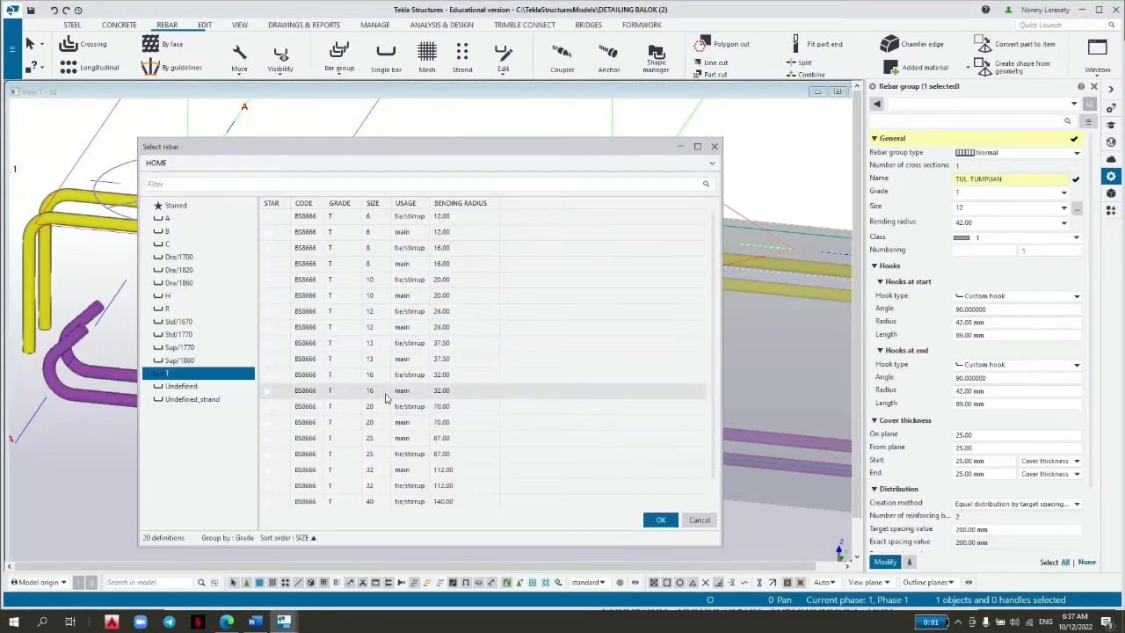
pyautogui.click(384, 395)
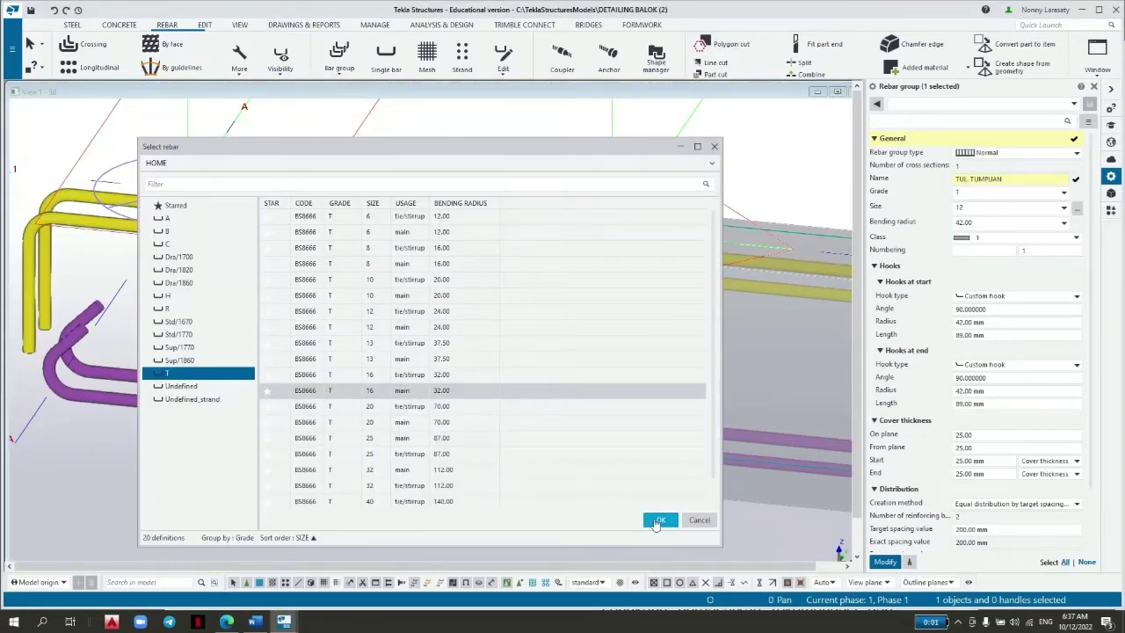
pyautogui.click(659, 519)
pyautogui.click(1020, 238)
pyautogui.click(1000, 272)
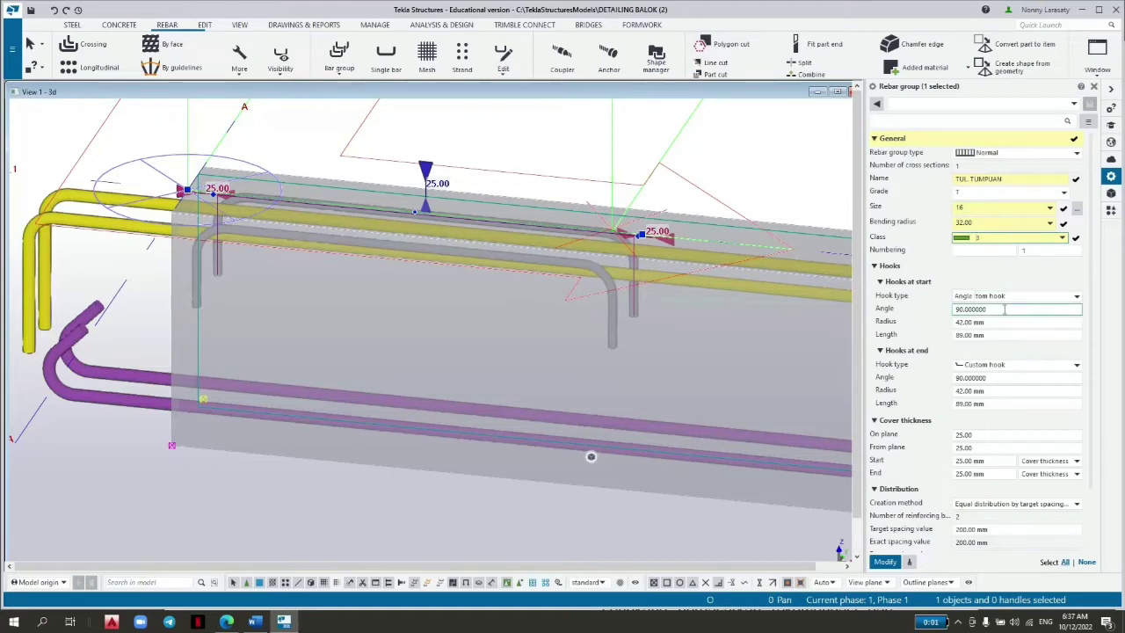
# Set the group's start hooks to an angle of 135 degrees, a radius of 32 mm and a length of 64 mm.
pyautogui.click(1005, 309)
pyautogui.doubleClick(1004, 308)
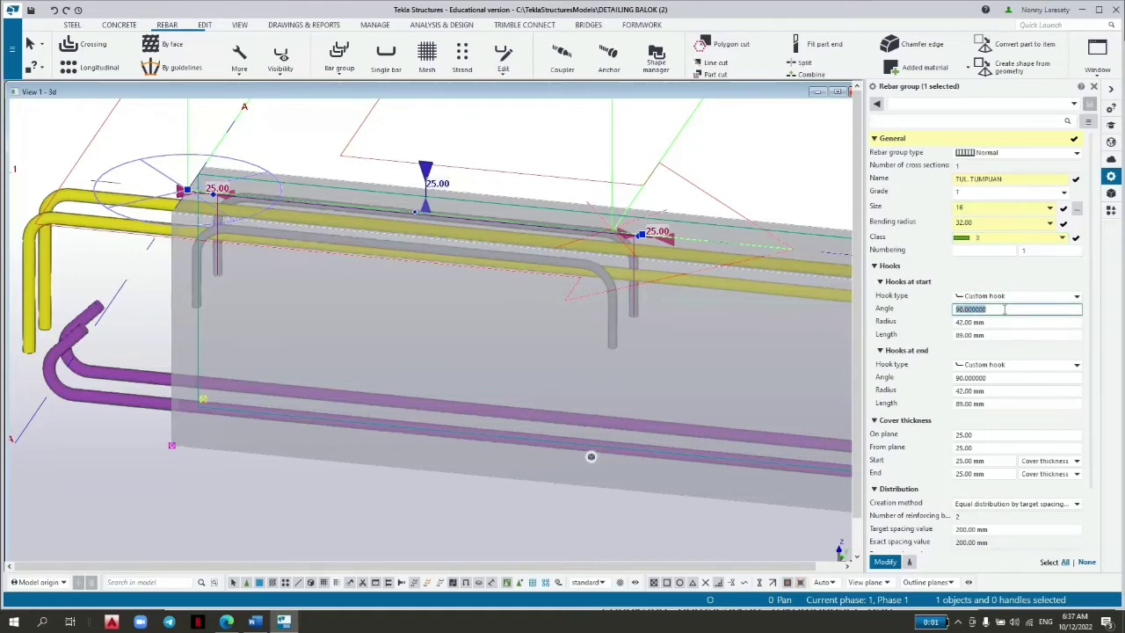
pyautogui.write('135')
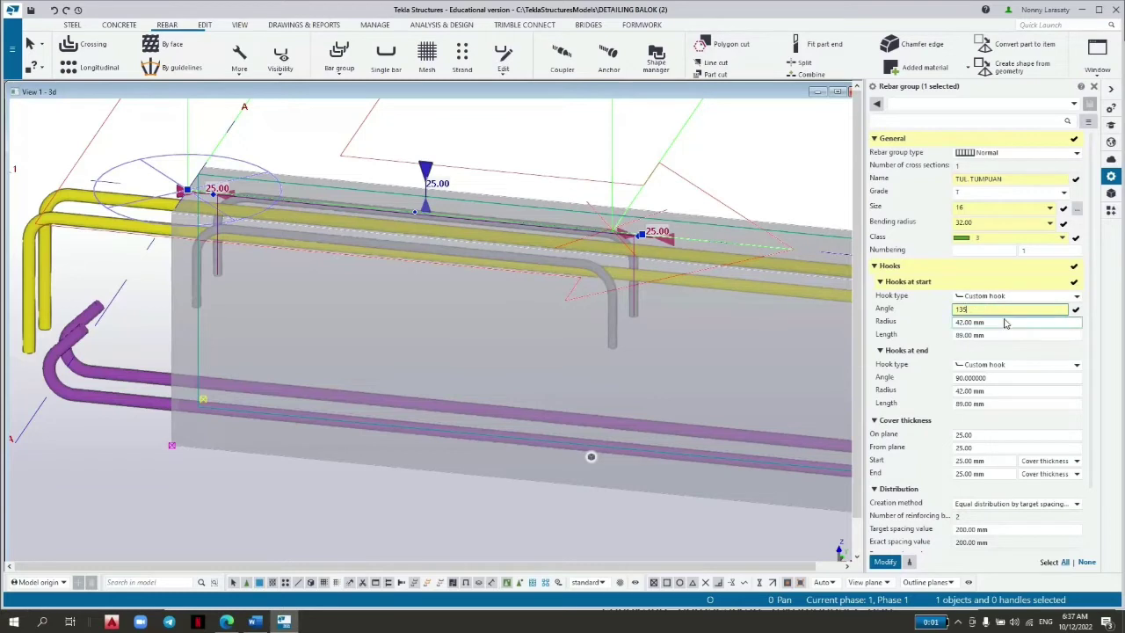
pyautogui.press('Tab')
pyautogui.write('32')
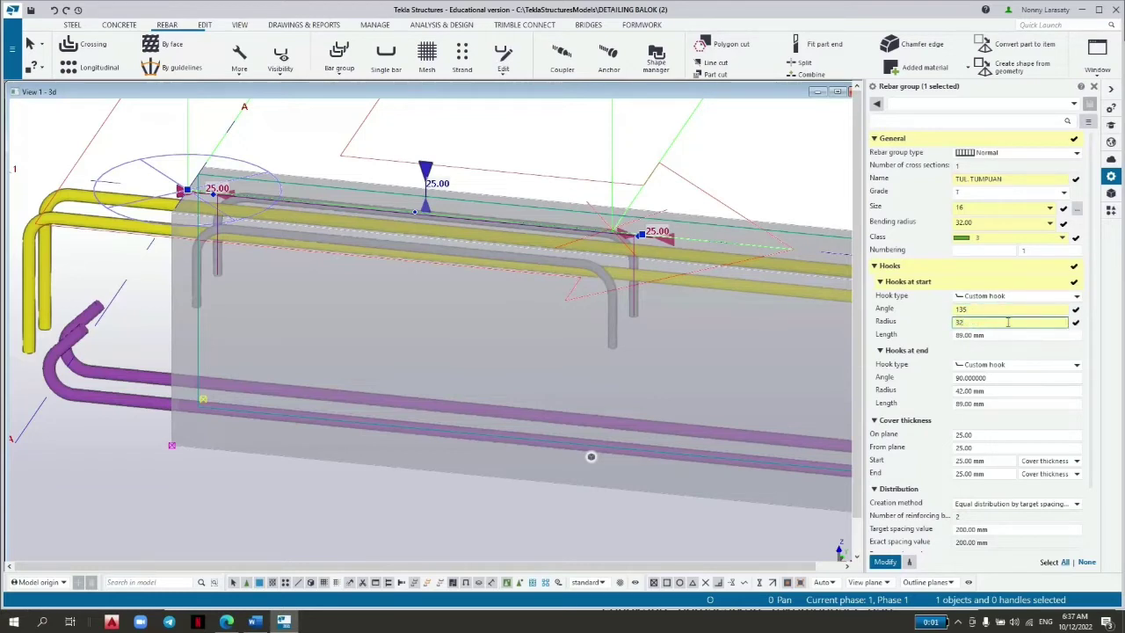
pyautogui.click(998, 335)
pyautogui.tripleClick(998, 335)
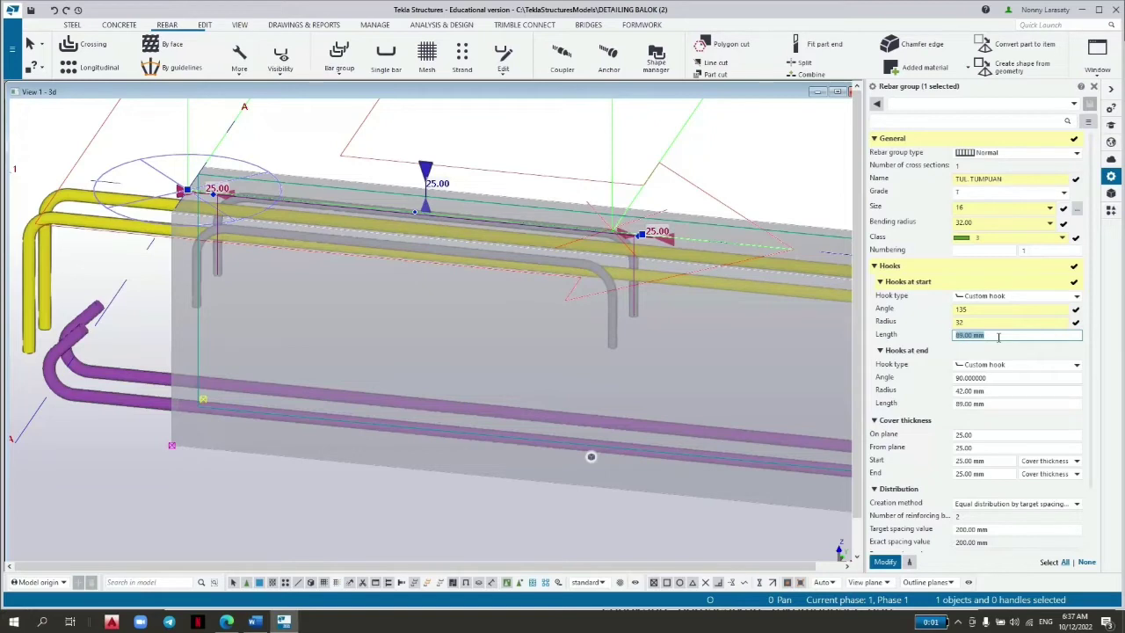
pyautogui.write('64')
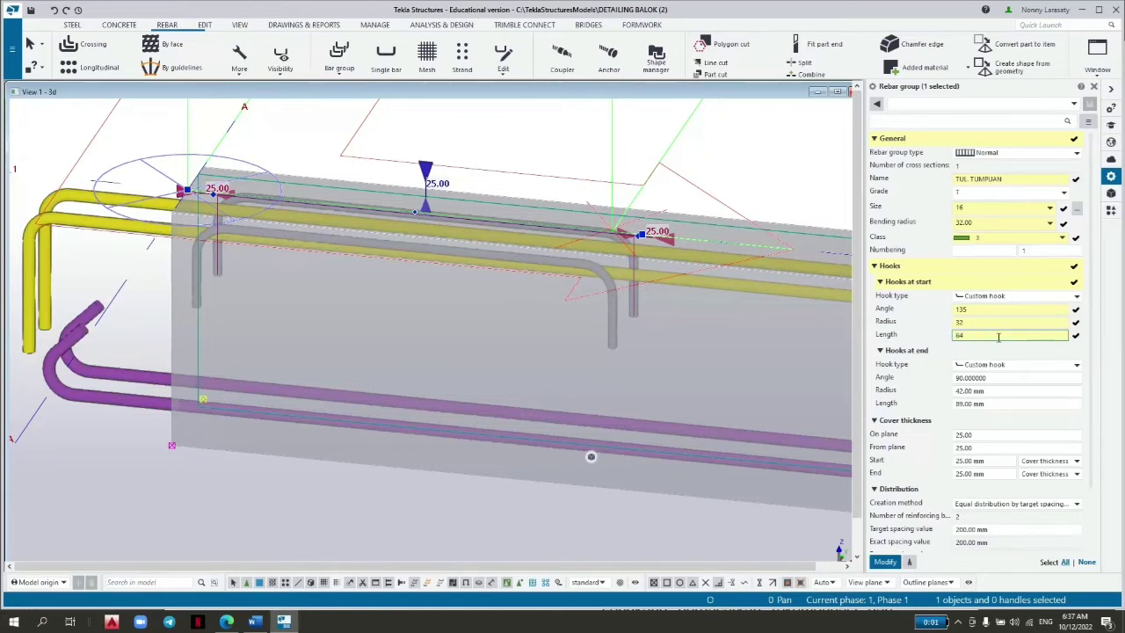
# Set the TUL. TUMPUAN group's end hooks to an angle of 135 degrees, a radius of 32 mm and a length of 240 mm.
pyautogui.click(984, 378)
pyautogui.doubleClick(993, 380)
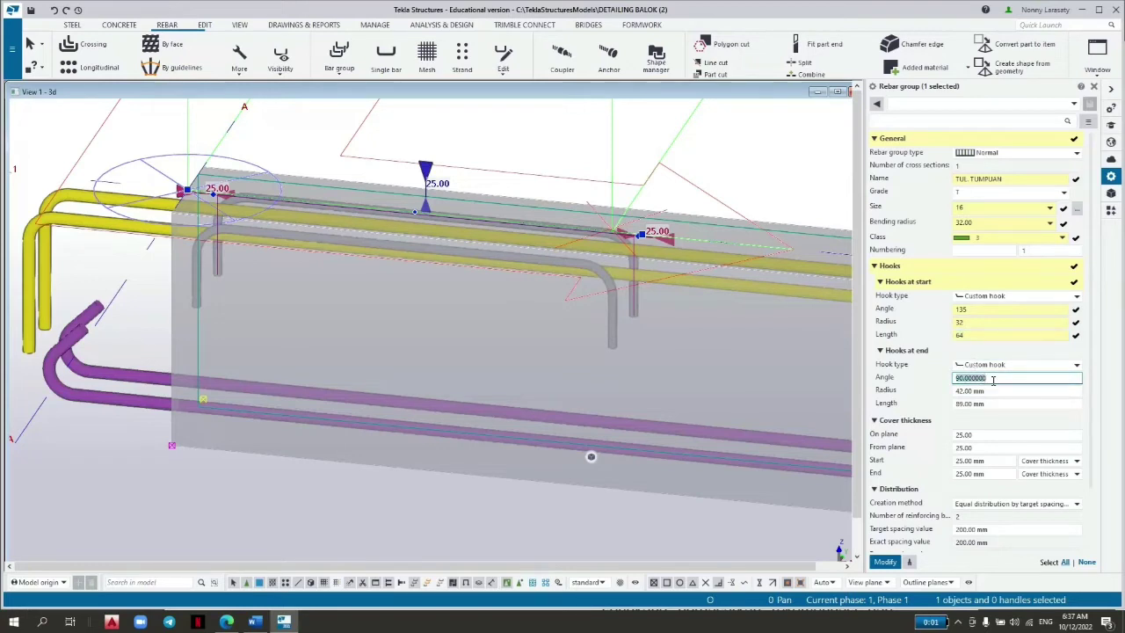
pyautogui.write('135')
pyautogui.click(979, 390)
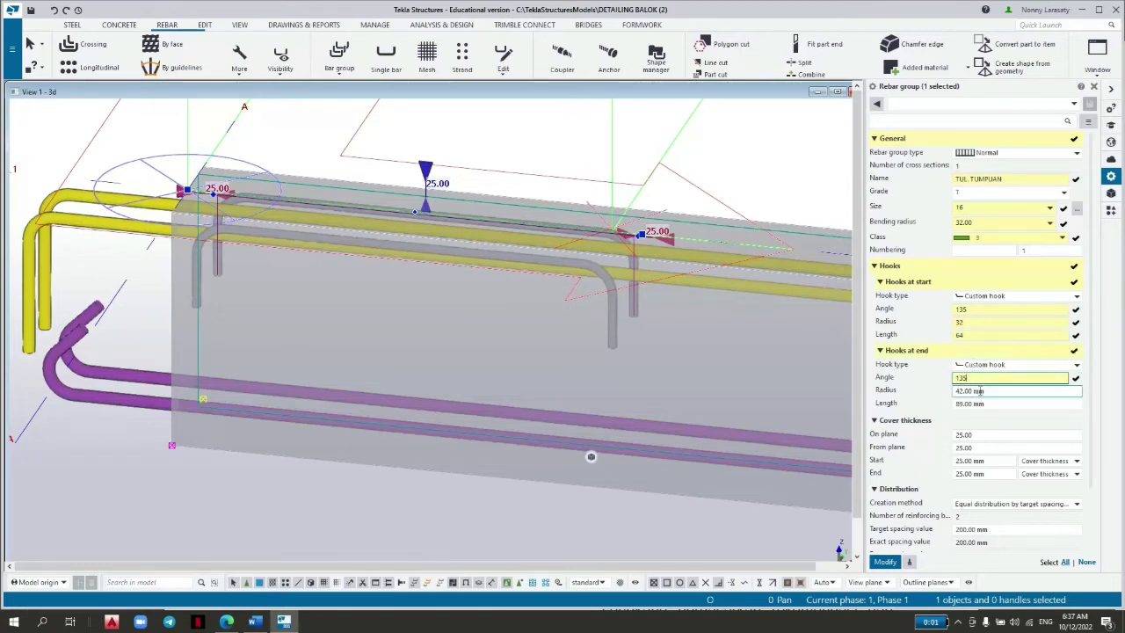
pyautogui.doubleClick(980, 391)
pyautogui.write('32')
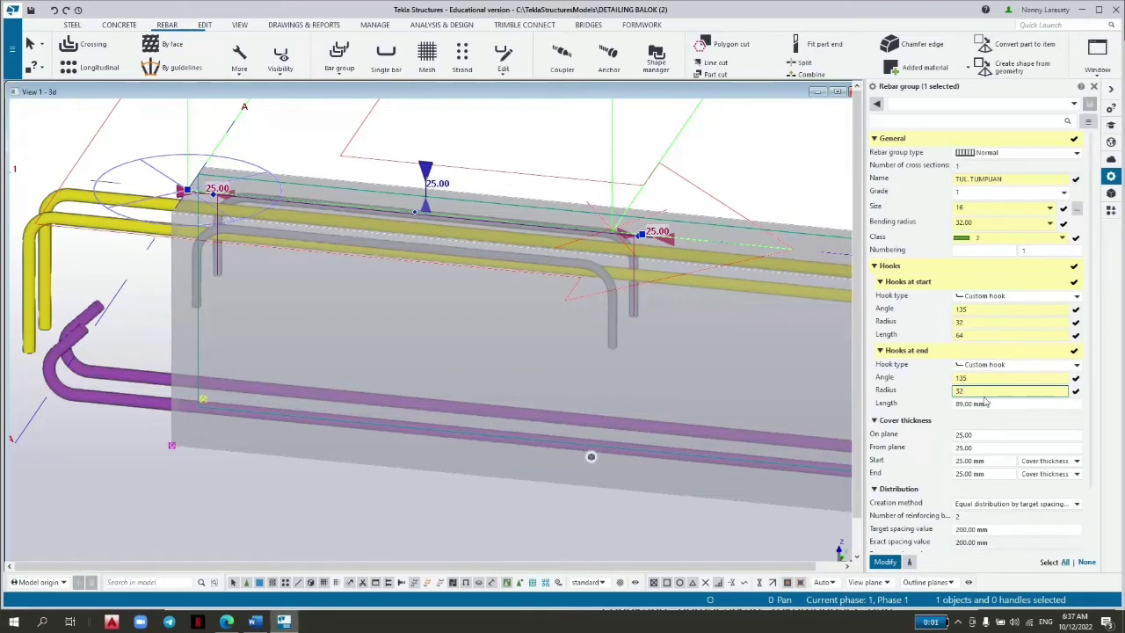
pyautogui.click(983, 402)
pyautogui.doubleClick(982, 403)
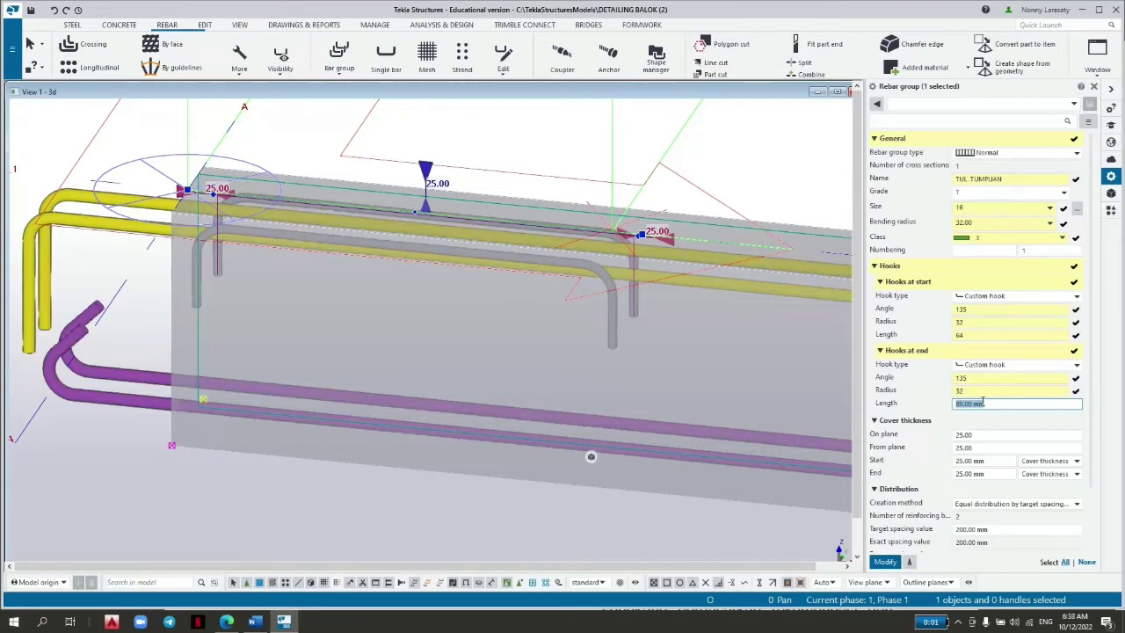
pyautogui.write('16')
pyautogui.press('BackSpace')
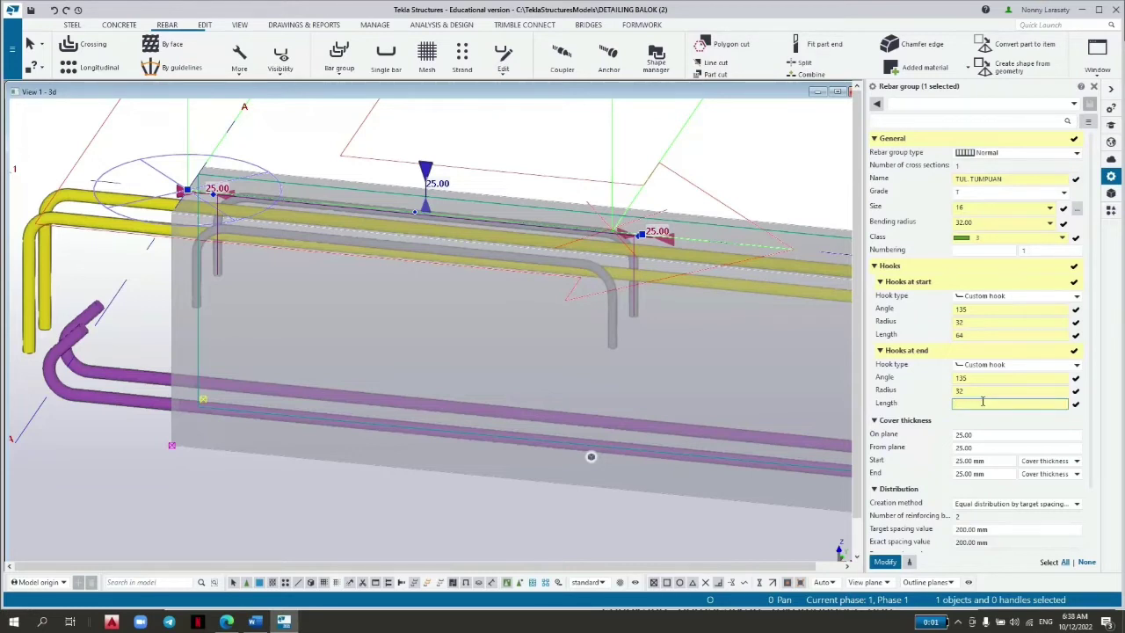
pyautogui.write('40')
# Set the group's on-plane and from-plane cover thickness to 40 mm each.
pyautogui.click(999, 435)
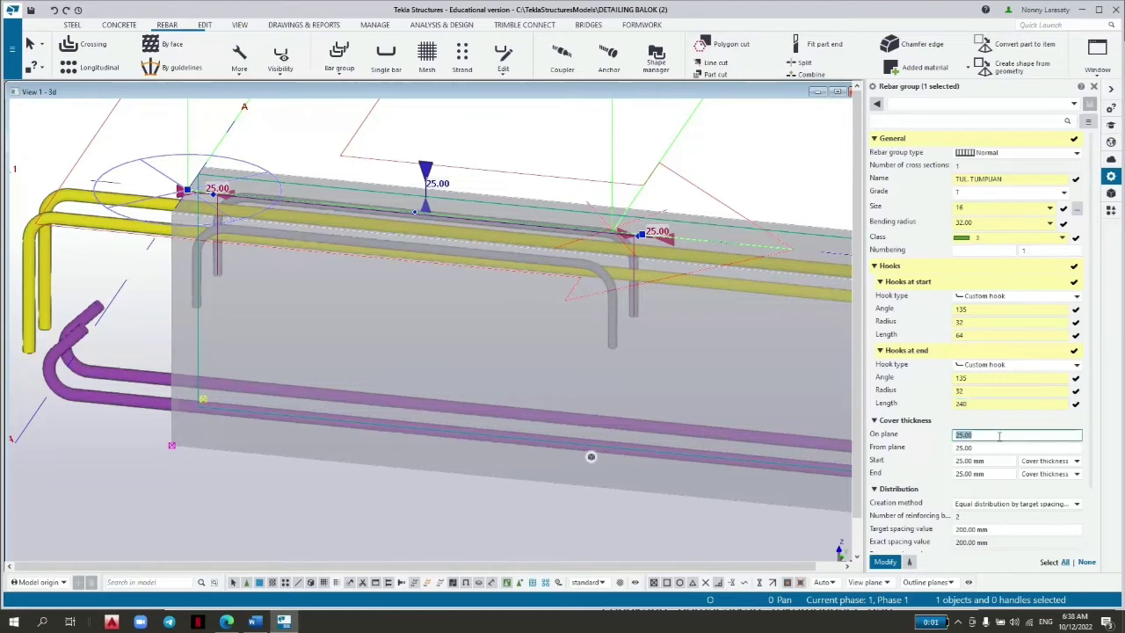
pyautogui.write('40')
pyautogui.click(988, 448)
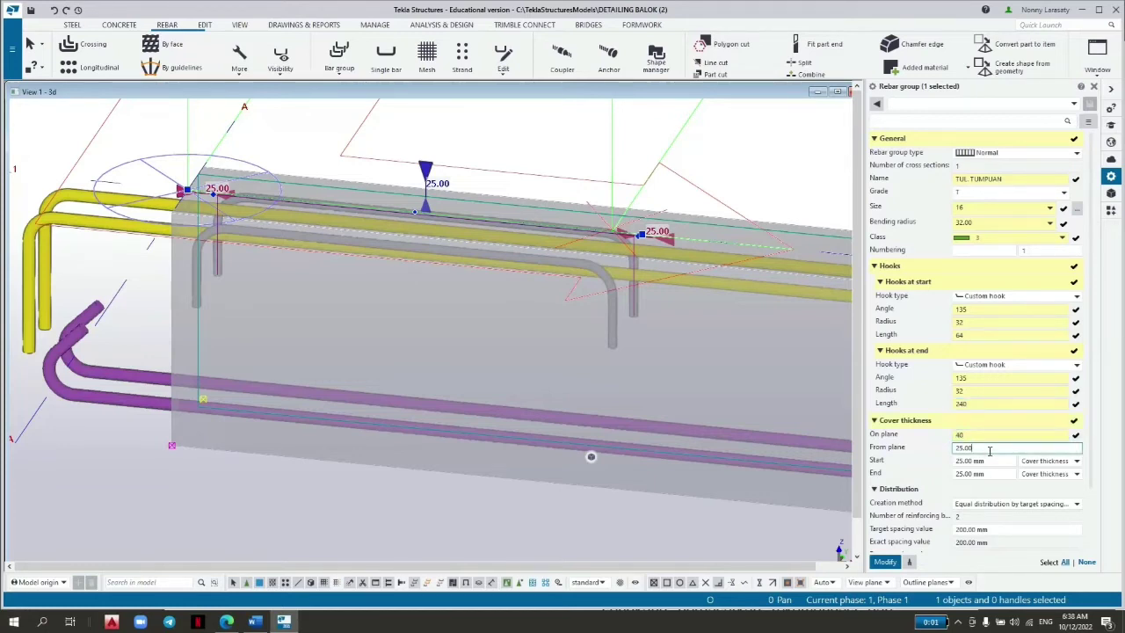
pyautogui.doubleClick(988, 448)
pyautogui.write('40')
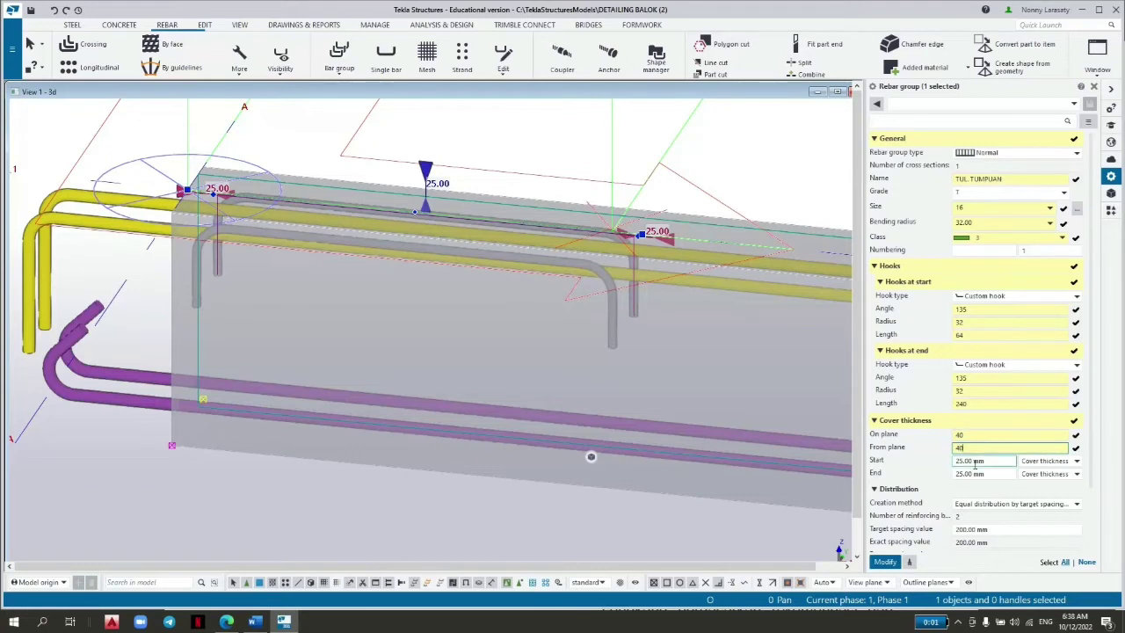
# Set the group's start cover to -225 mm and end cover to -240 mm, and apply the properties with a 64 mm end hook length.
pyautogui.click(976, 461)
pyautogui.doubleClick(975, 462)
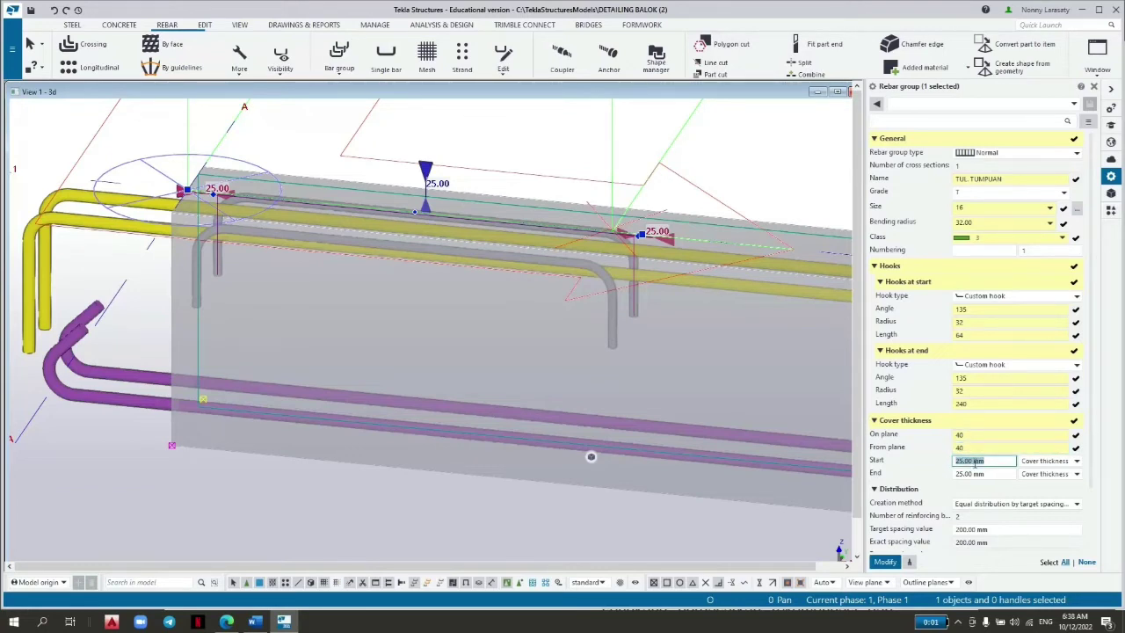
pyautogui.write('225')
pyautogui.doubleClick(975, 462)
pyautogui.write('-225')
pyautogui.click(979, 474)
pyautogui.doubleClick(979, 474)
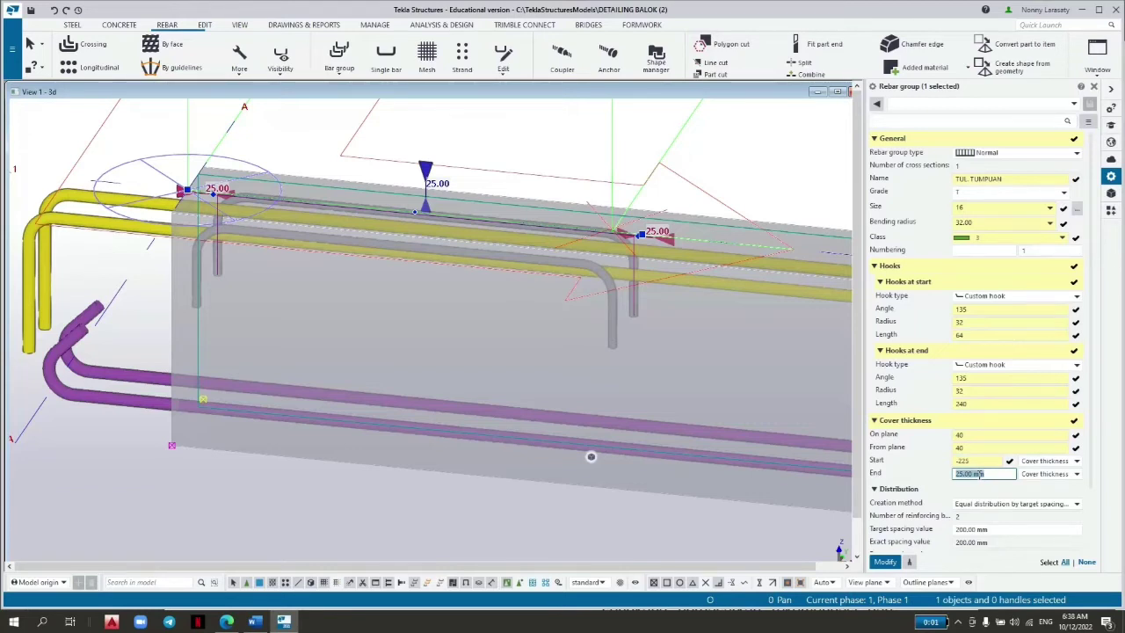
pyautogui.write('-240')
pyautogui.scroll(-2, 962, 485)
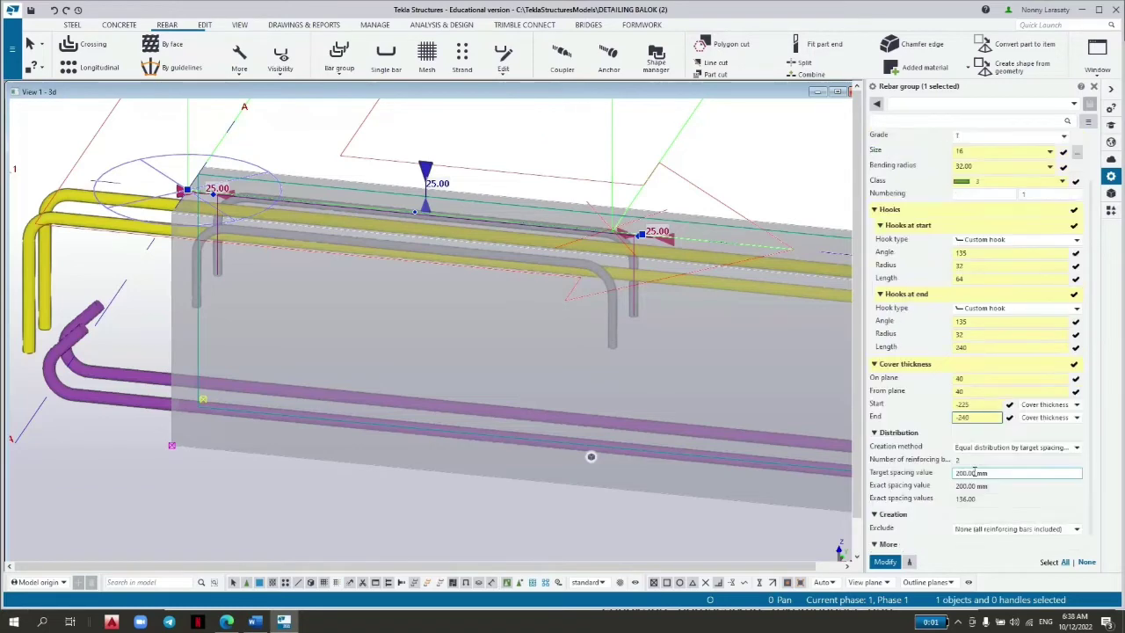
pyautogui.click(885, 561)
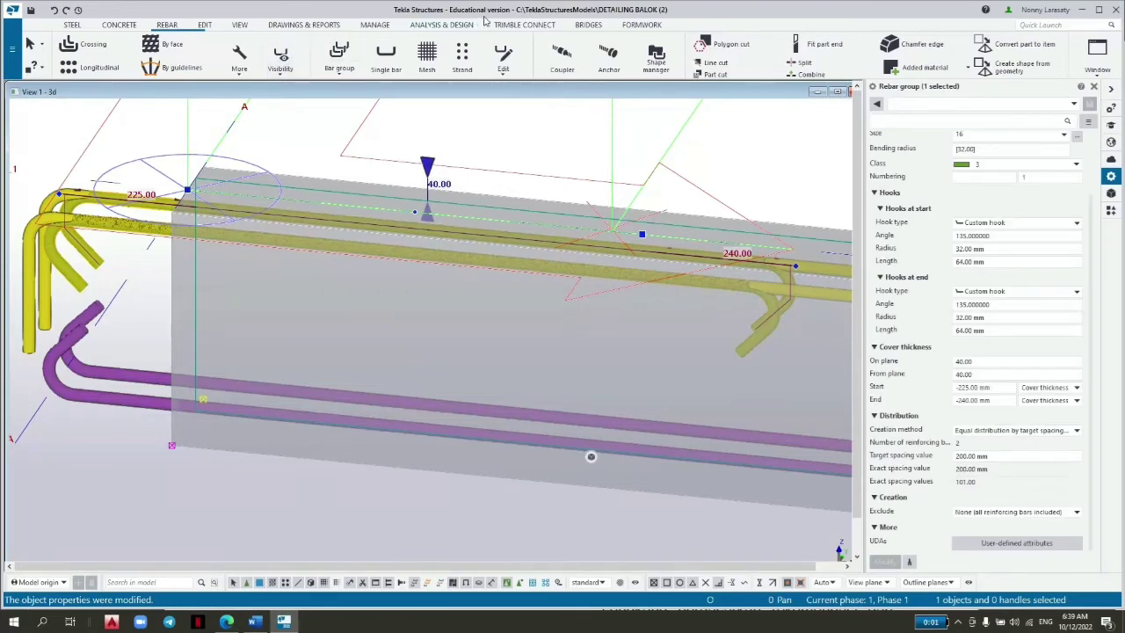
# Move the TUL. TUMPUAN bar group linearly by -25 mm in Z and end the move command.
pyautogui.click(204, 24)
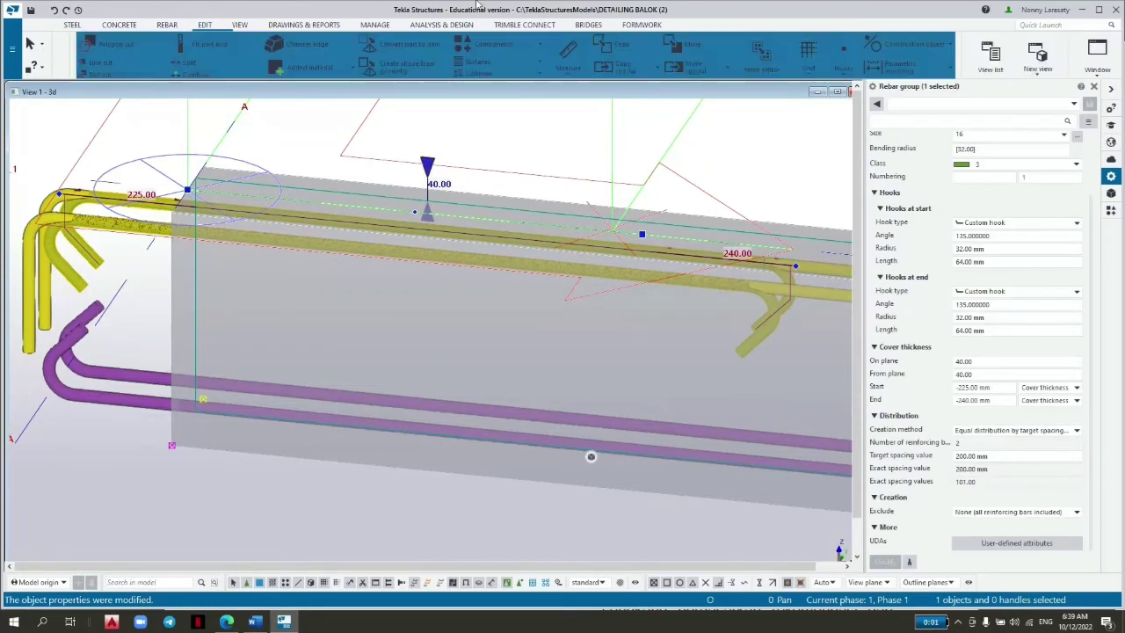
pyautogui.click(710, 68)
pyautogui.click(676, 87)
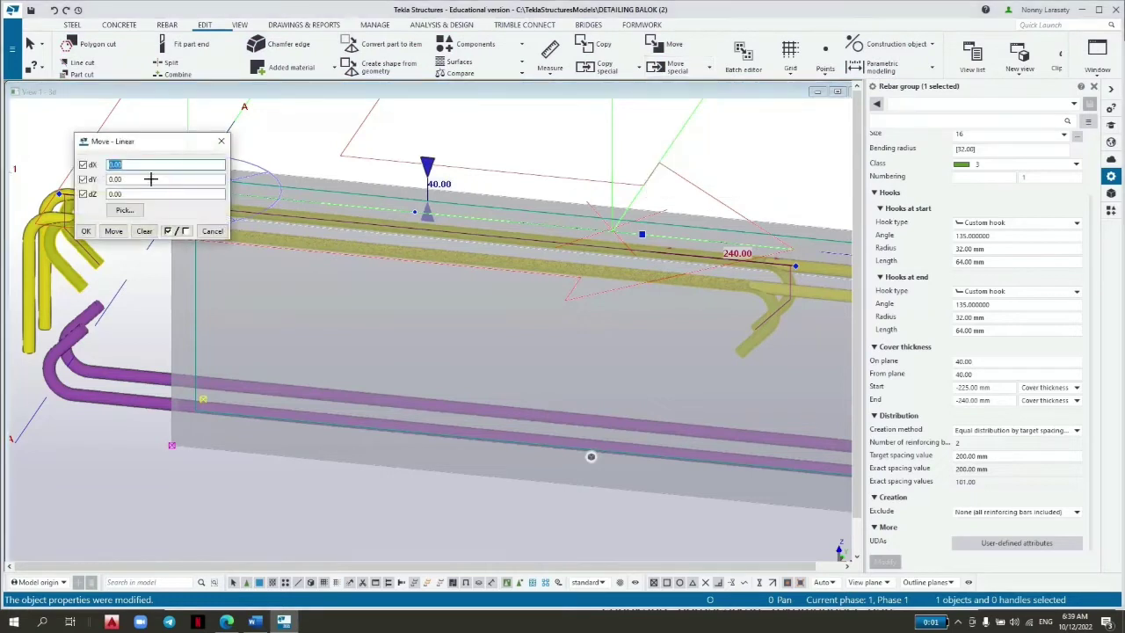
pyautogui.doubleClick(137, 195)
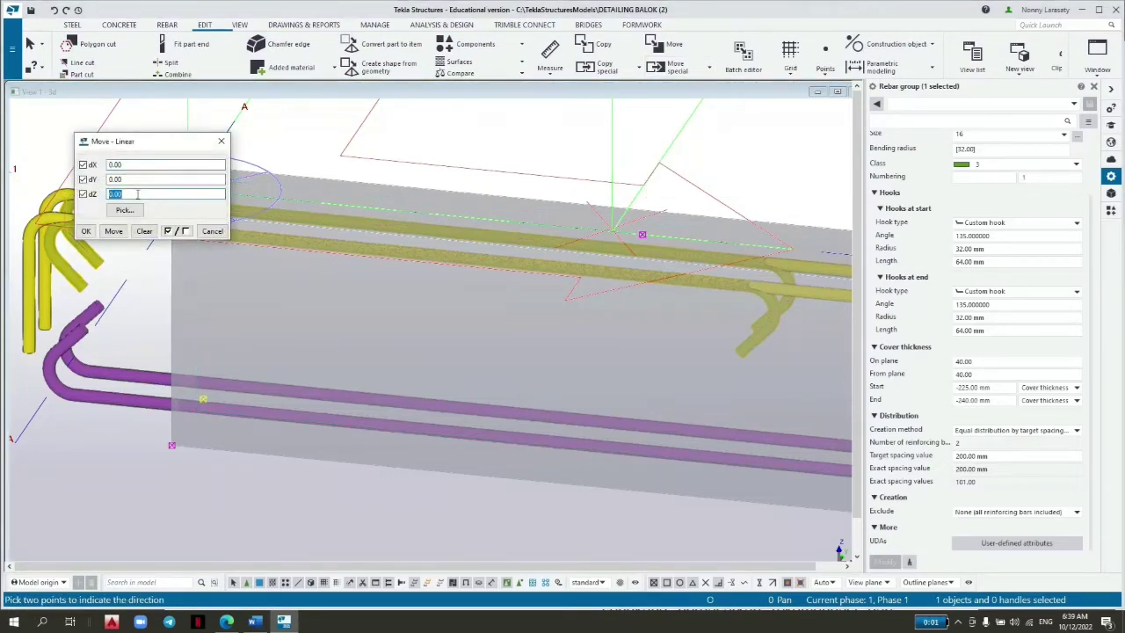
pyautogui.write('-25')
pyautogui.click(113, 231)
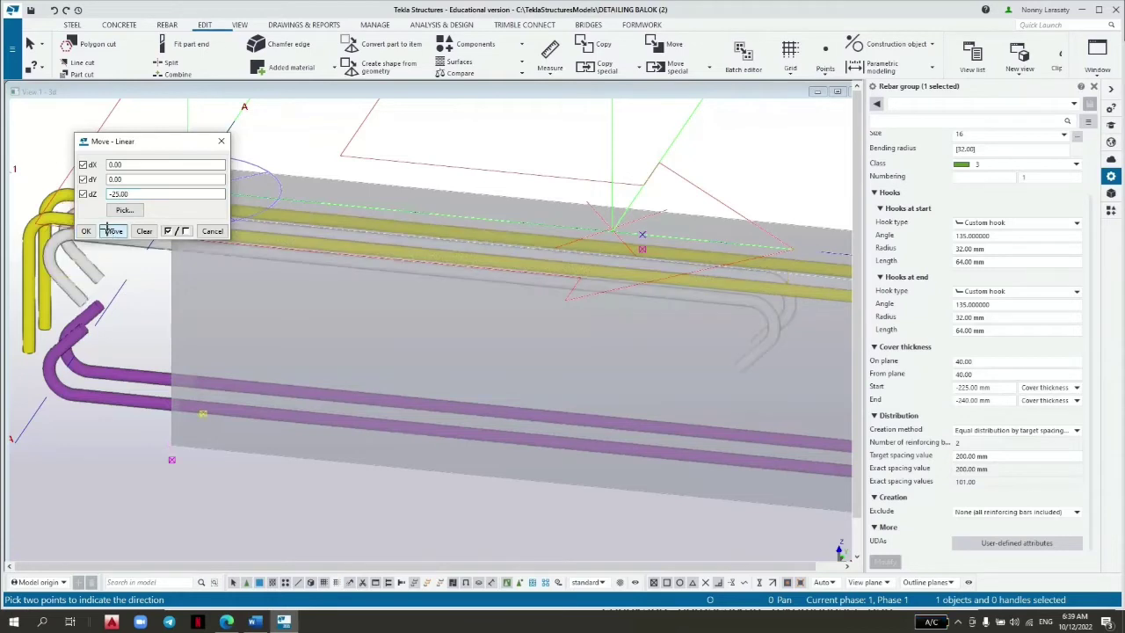
pyautogui.click(86, 231)
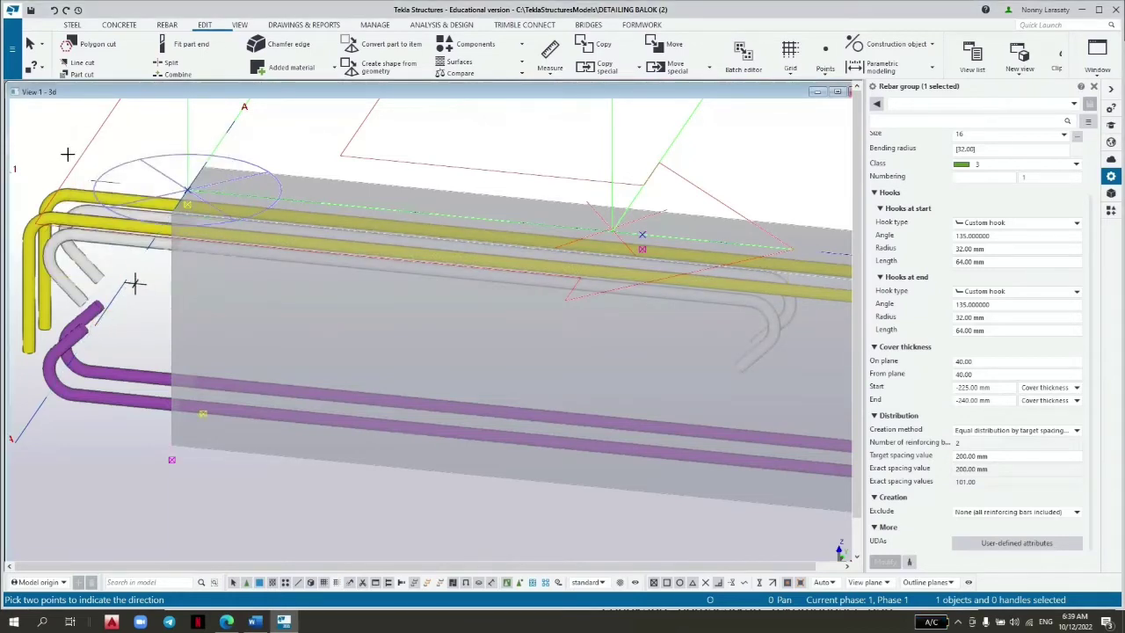
pyautogui.press('Escape')
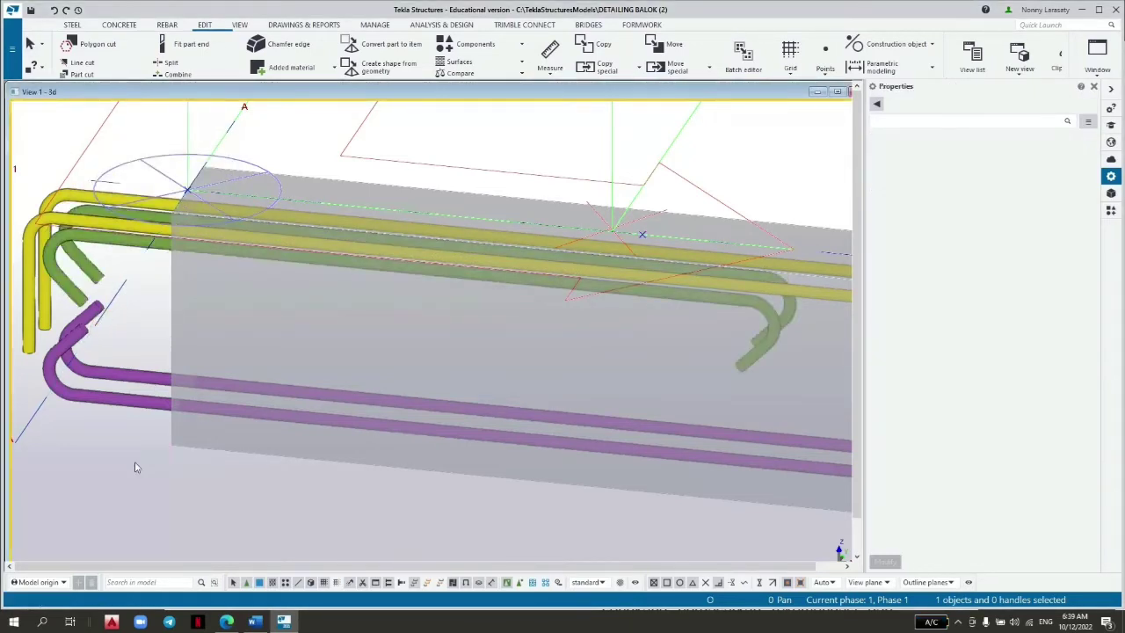
pyautogui.rightClick(99, 450)
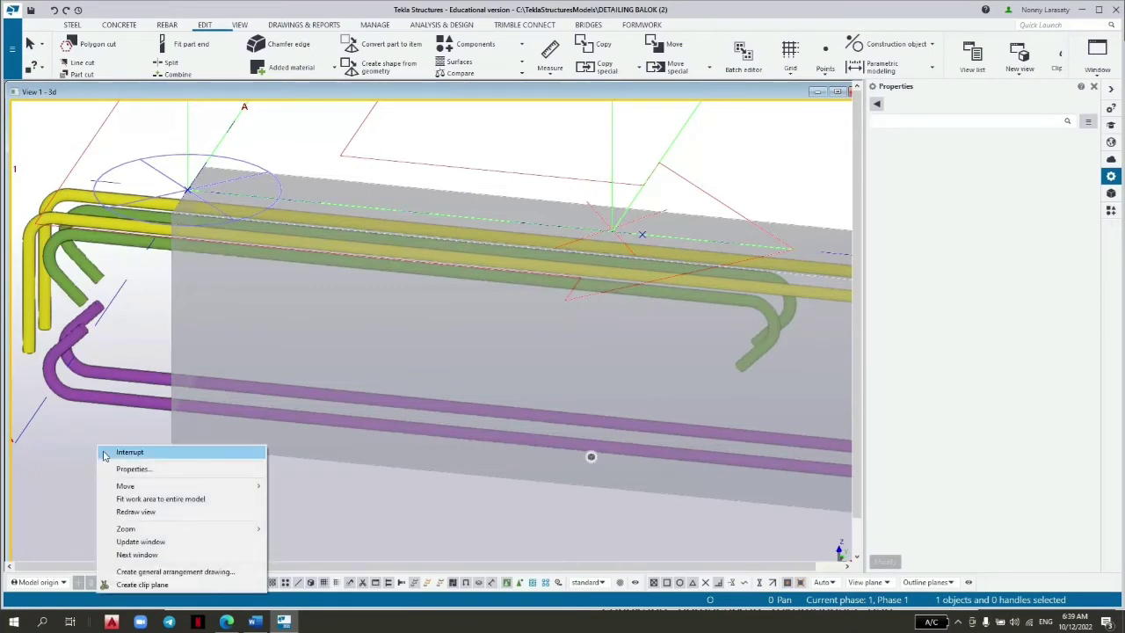
pyautogui.click(110, 451)
# Check the PDF section, then model a single bar in the beam from its start-end top midpoint to the point 750 mm along the top.
pyautogui.keyDown('ctrl'); pyautogui.moveTo(109, 452); pyautogui.dragTo(120, 425, button='middle'); pyautogui.keyUp('ctrl')
pyautogui.scroll(-1, 120, 425)
pyautogui.scroll(3, 121, 425)
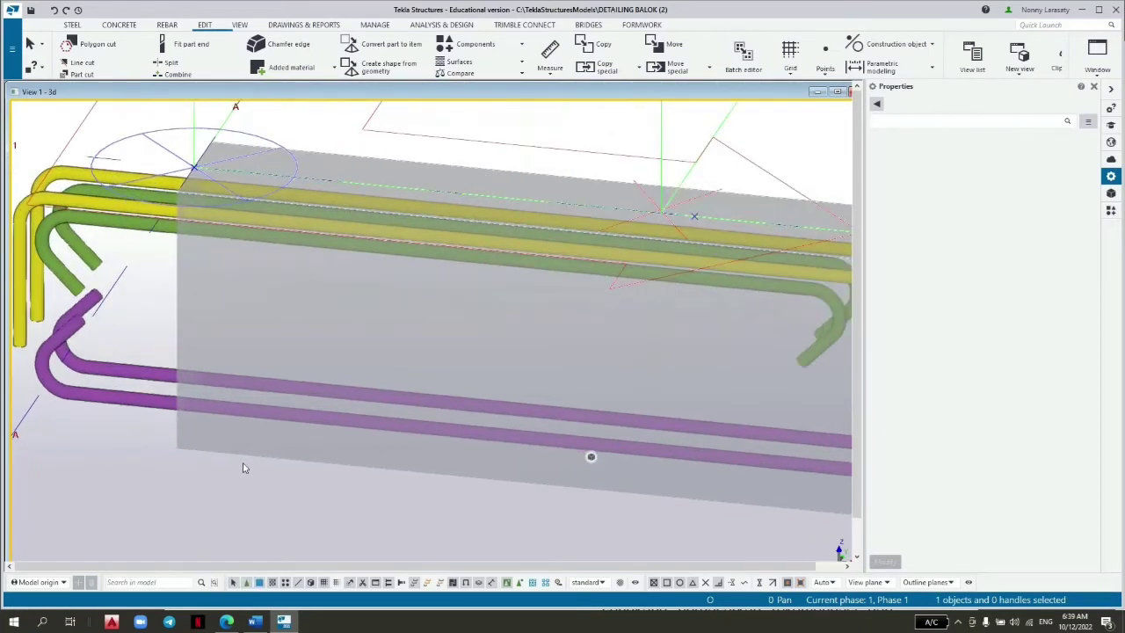
pyautogui.scroll(-2, 262, 447)
pyautogui.hotkey('alt', 'Tab')
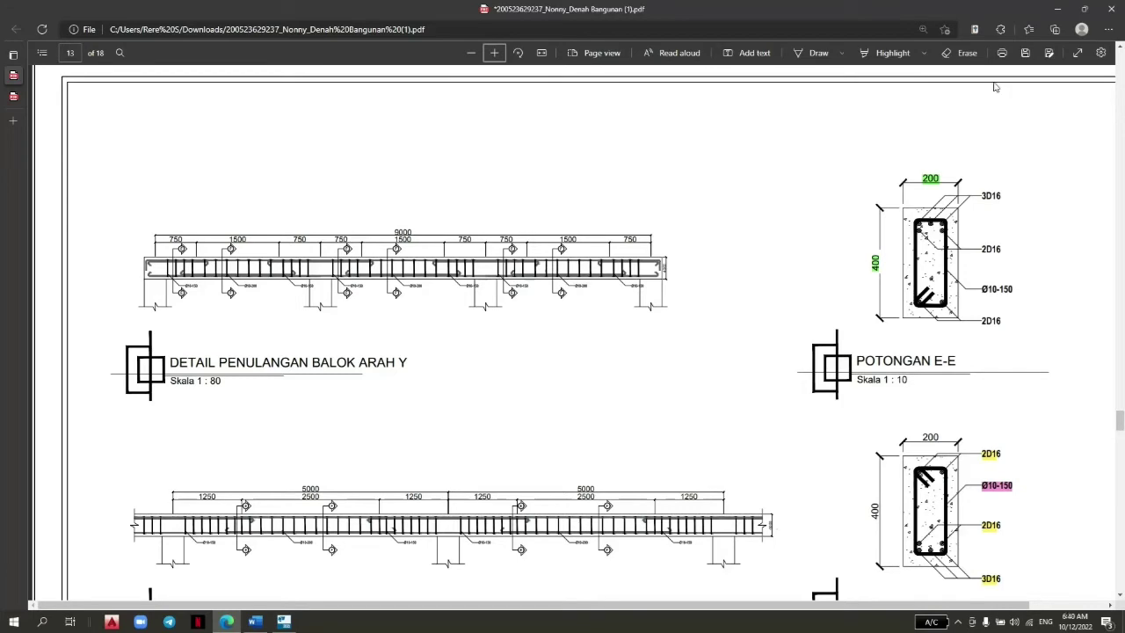
pyautogui.click(1057, 9)
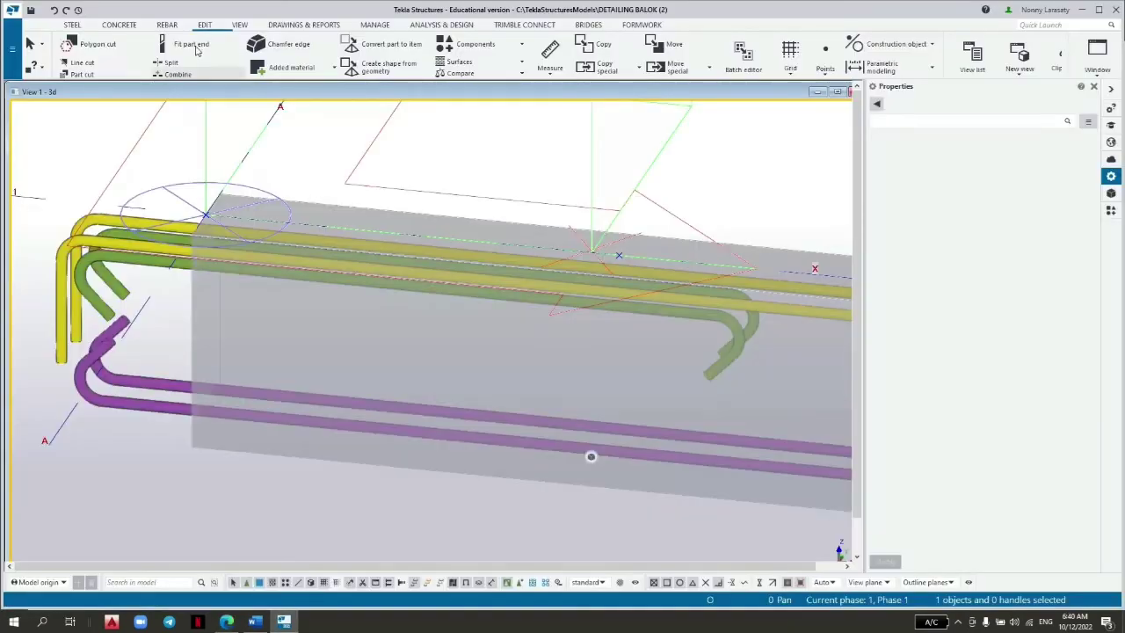
pyautogui.click(167, 26)
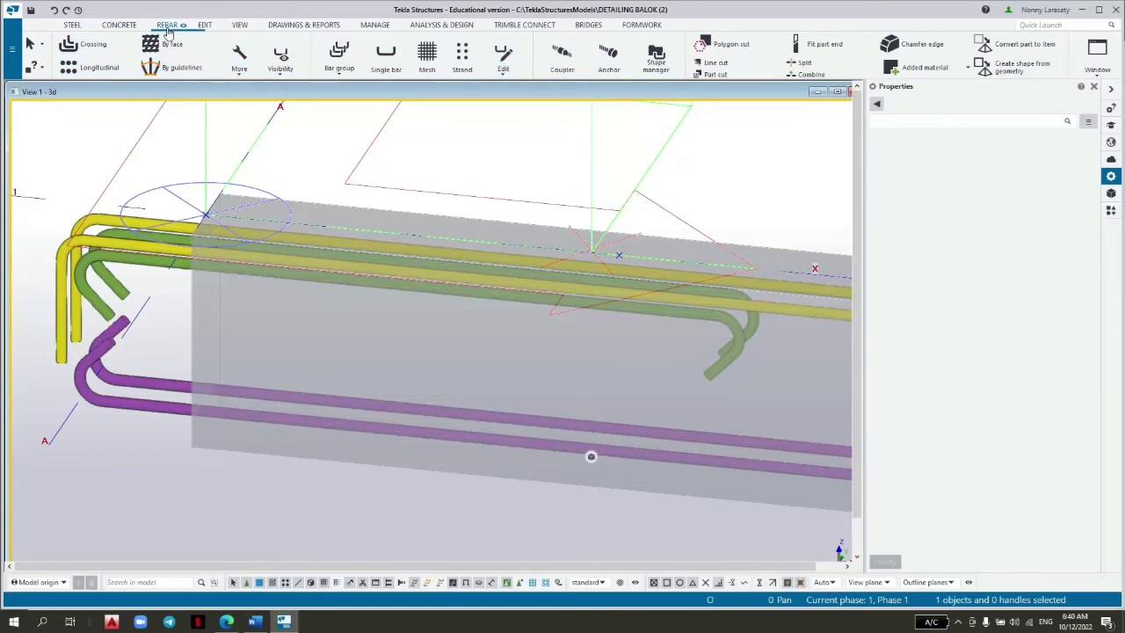
pyautogui.click(385, 62)
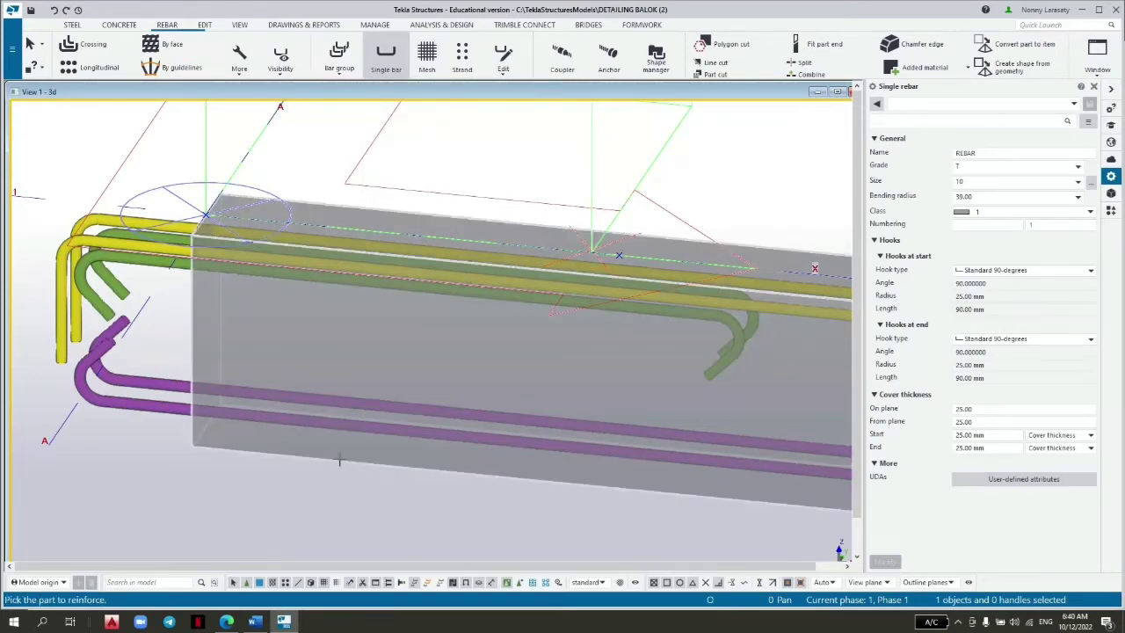
pyautogui.click(340, 460)
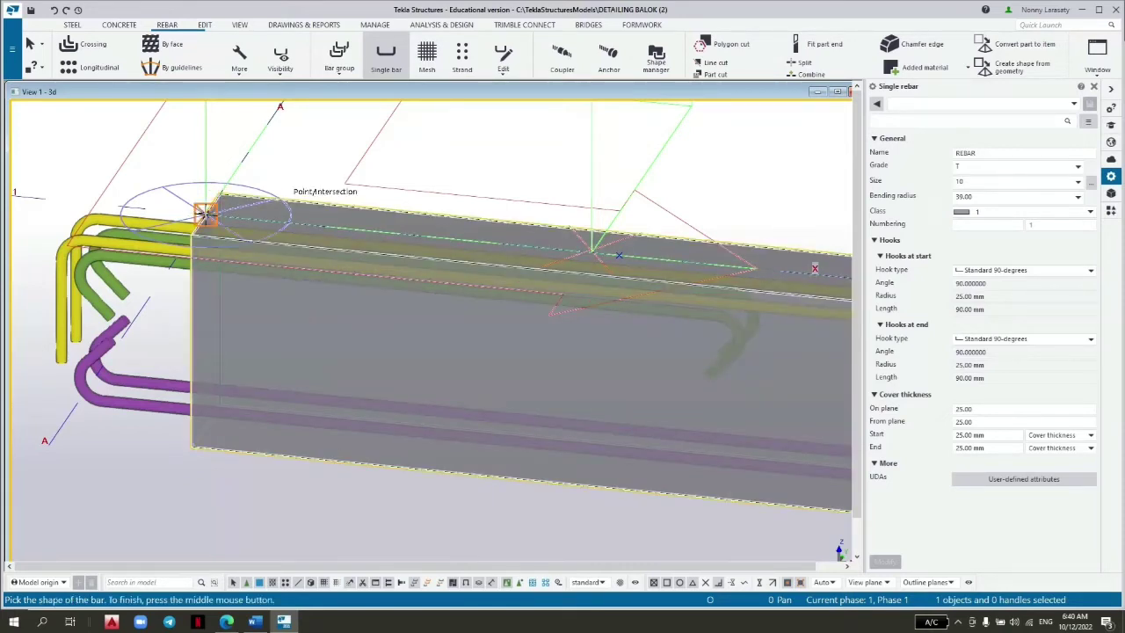
pyautogui.click(203, 213)
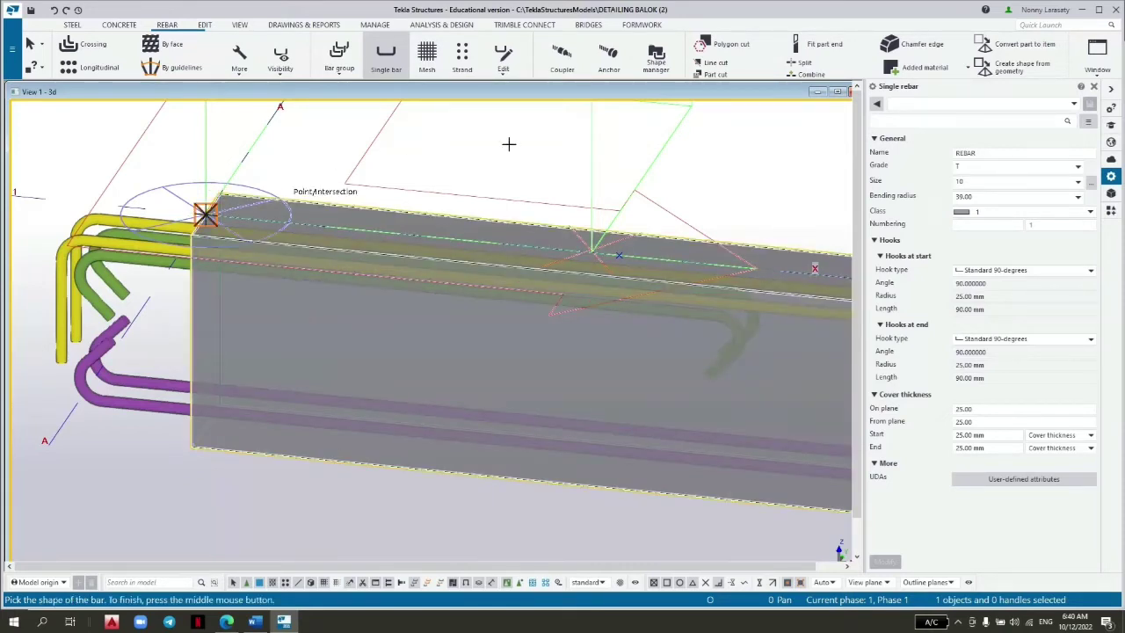
pyautogui.click(619, 254)
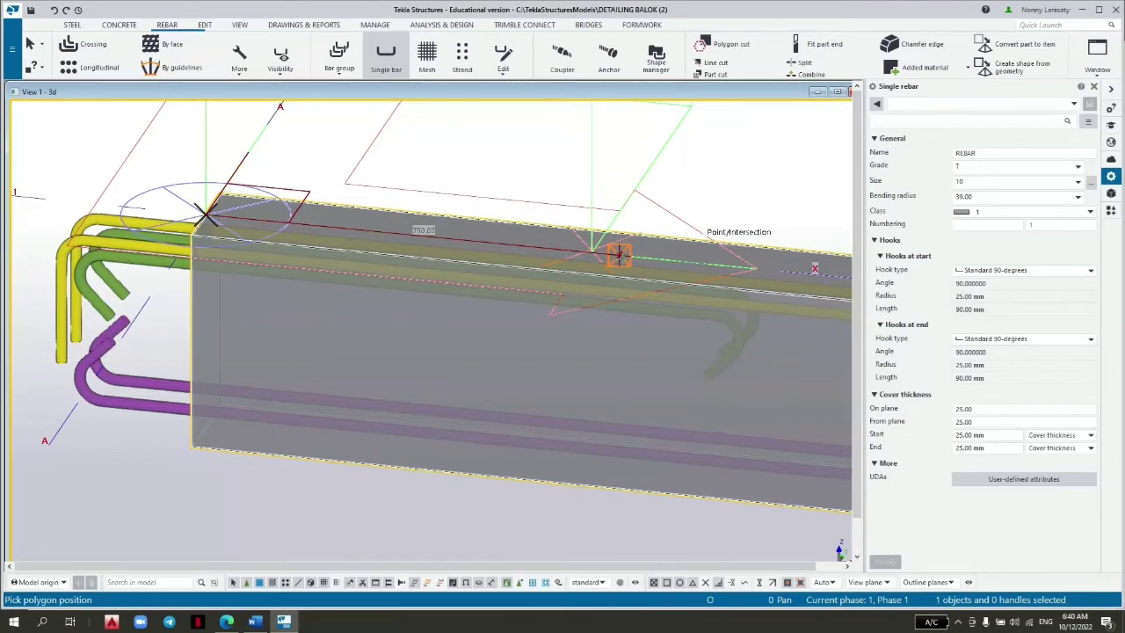
pyautogui.middleClick(619, 255)
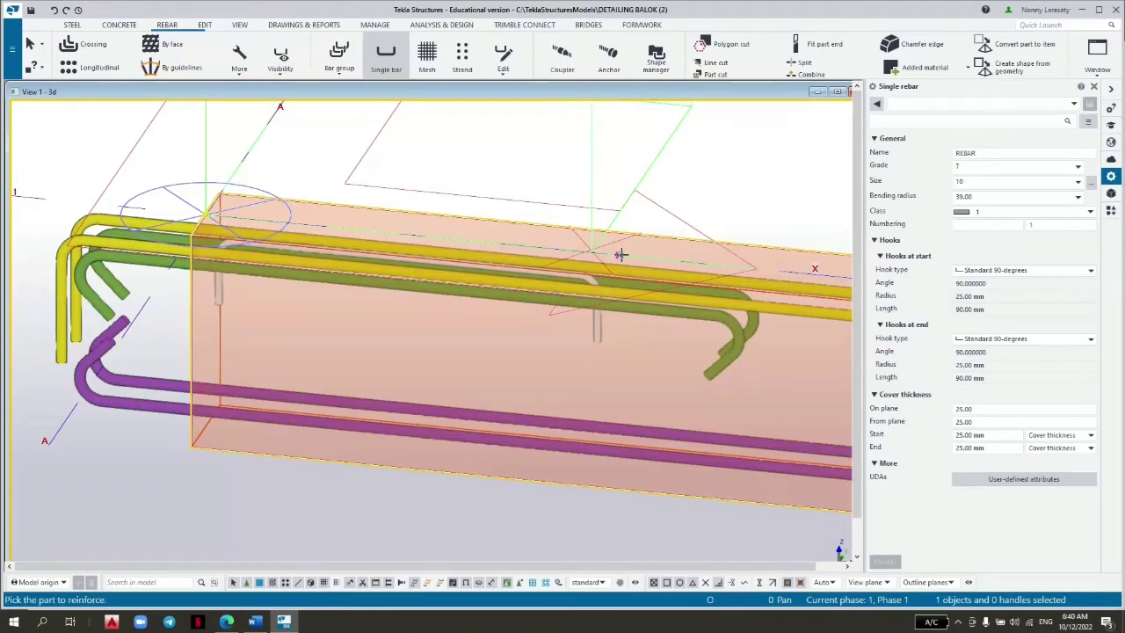
pyautogui.click(31, 46)
pyautogui.click(152, 455)
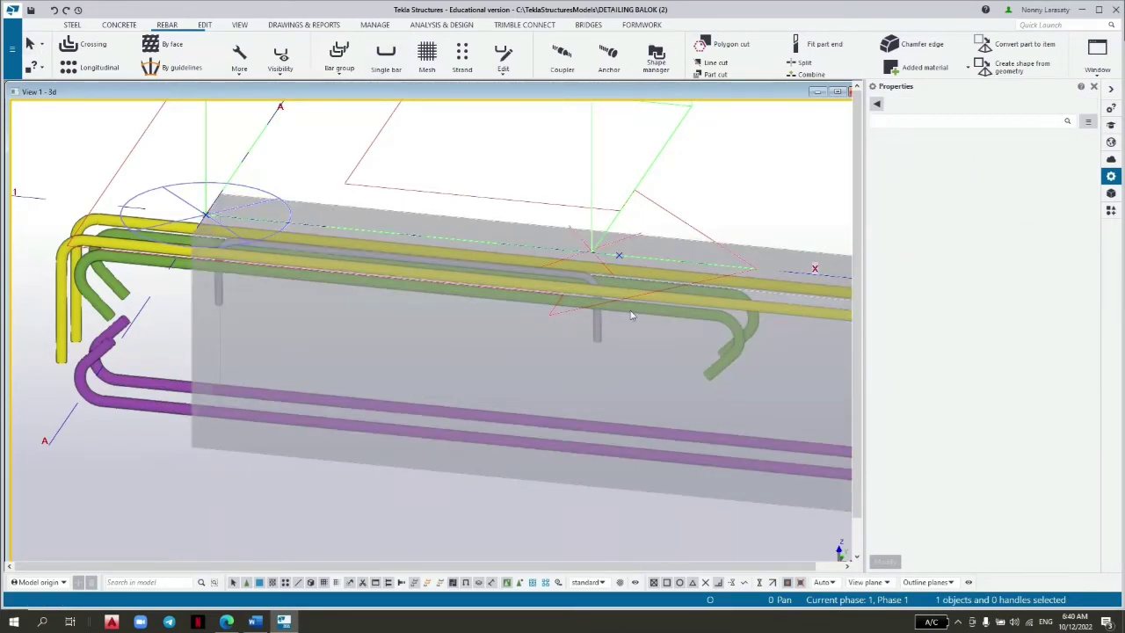
# Select the new single bar and name it TUL. TUNGGAL ATAS.
pyautogui.click(599, 332)
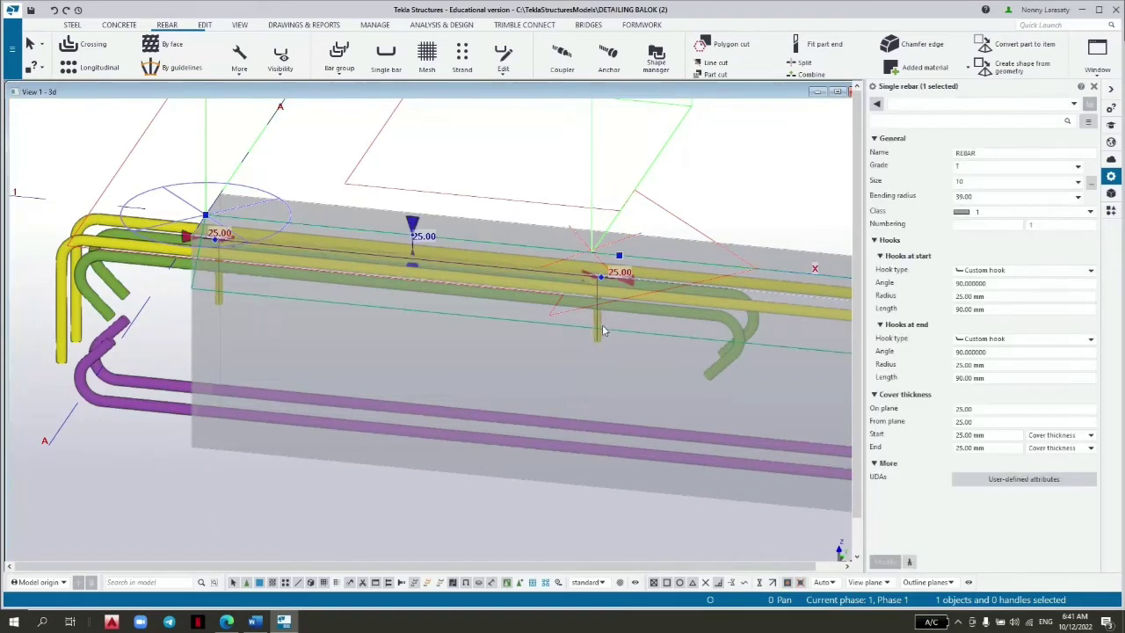
pyautogui.doubleClick(1010, 153)
pyautogui.write('TUL. TUNGGAL ATAS')
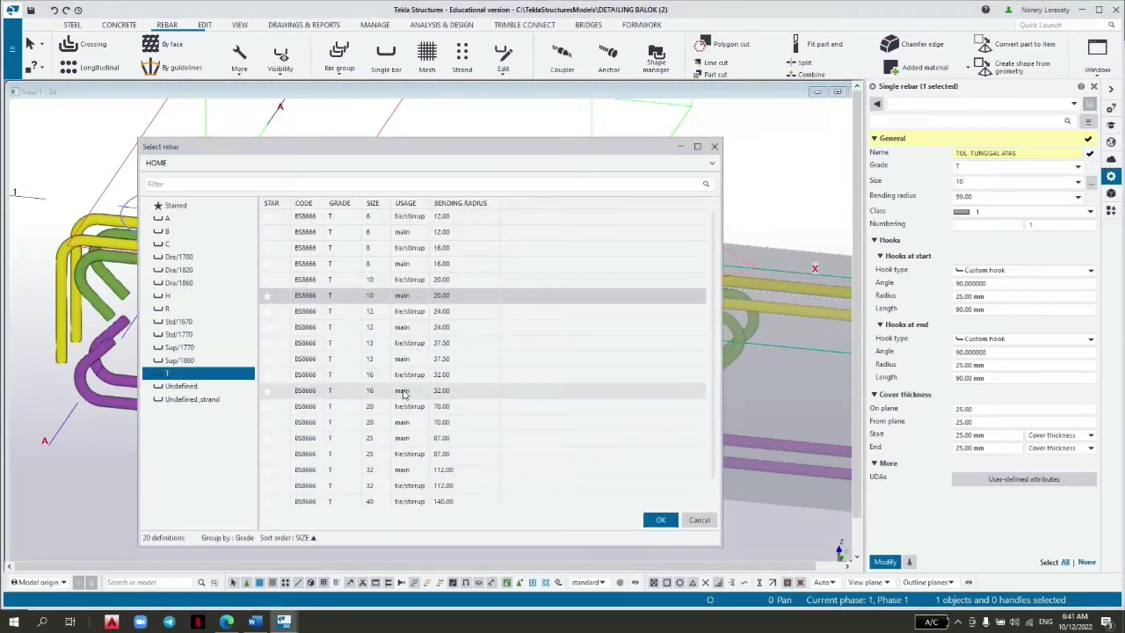
# Choose the grade T size 16 main bar with 32 mm bending radius for the single bar and set its class to 4.
pyautogui.click(404, 393)
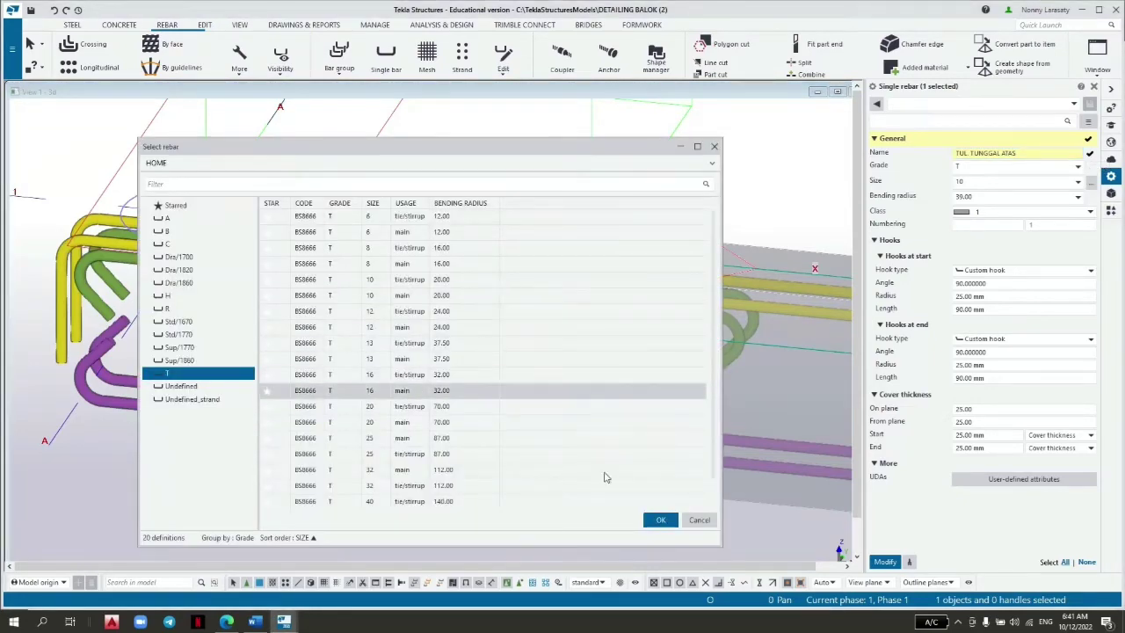
pyautogui.click(660, 519)
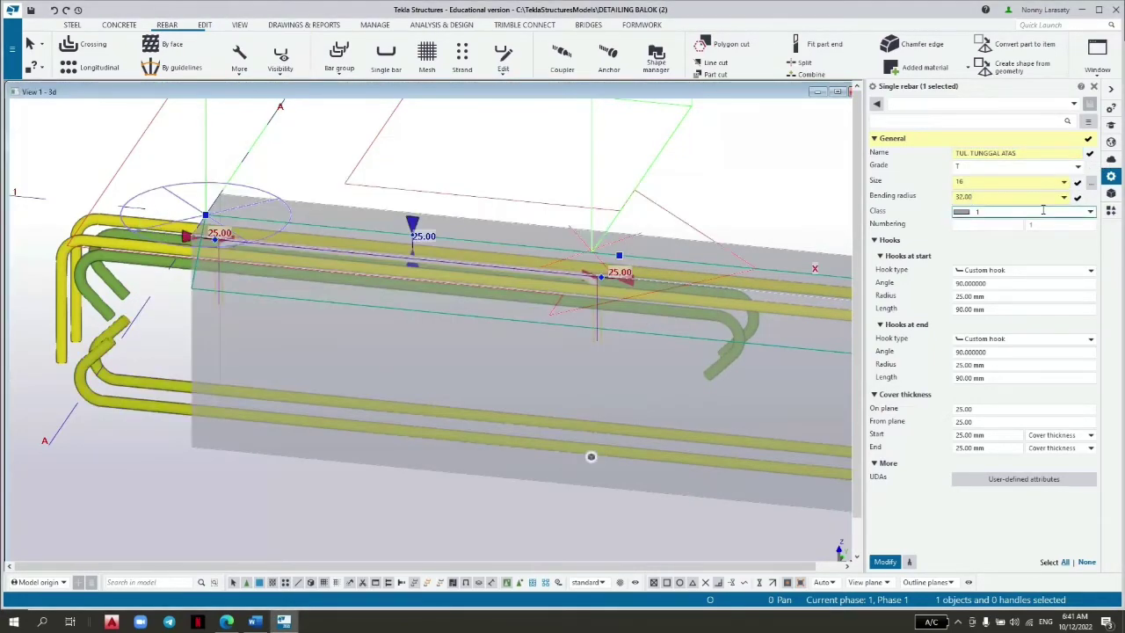
pyautogui.click(1043, 211)
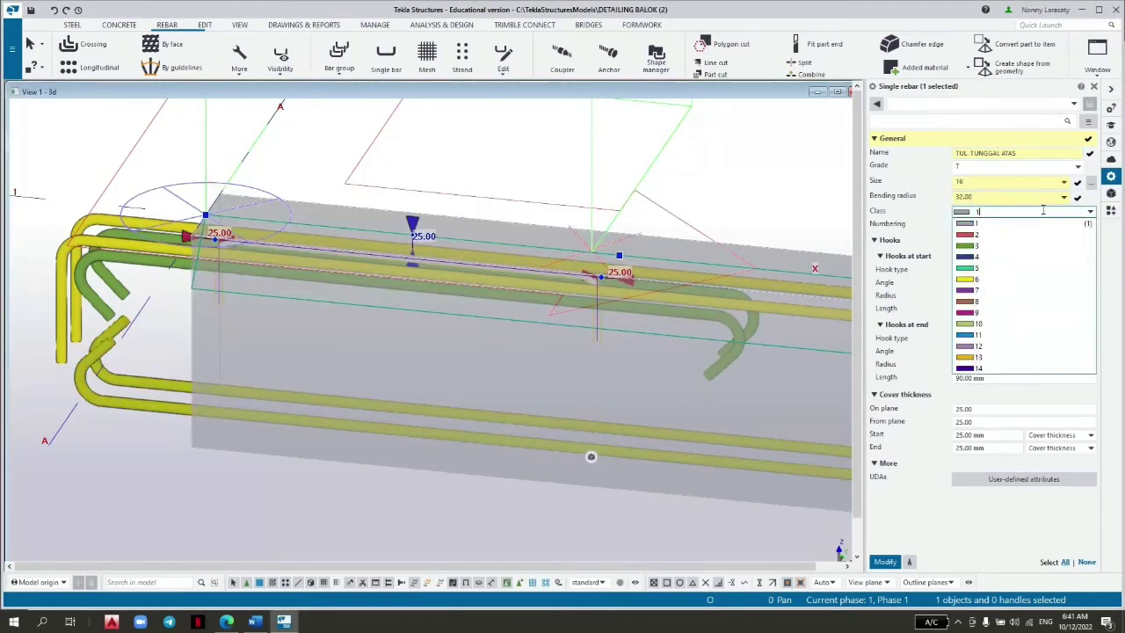
pyautogui.click(1020, 258)
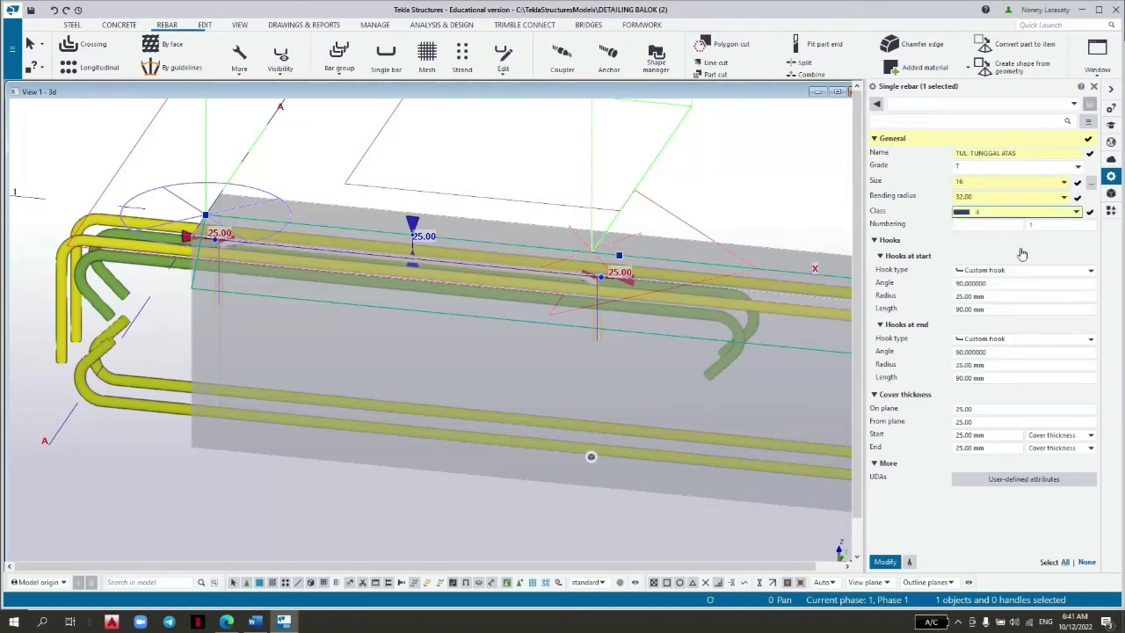
# Set the single bar's start hook to radius 32 mm and length 192 mm, and choose no hook at its end.
pyautogui.click(997, 296)
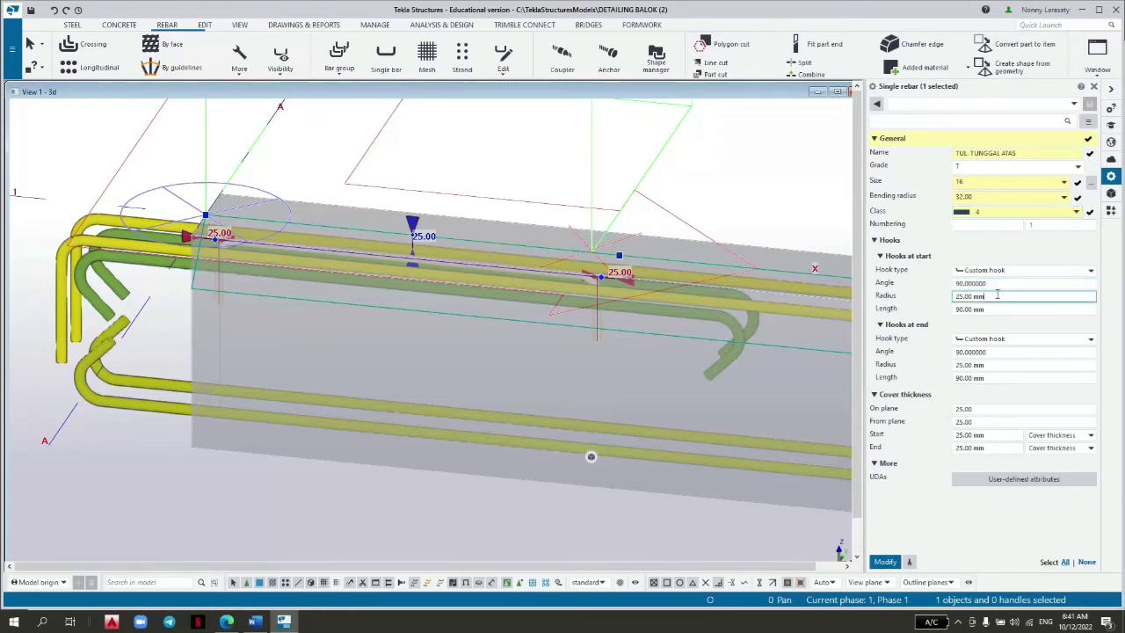
pyautogui.write('32')
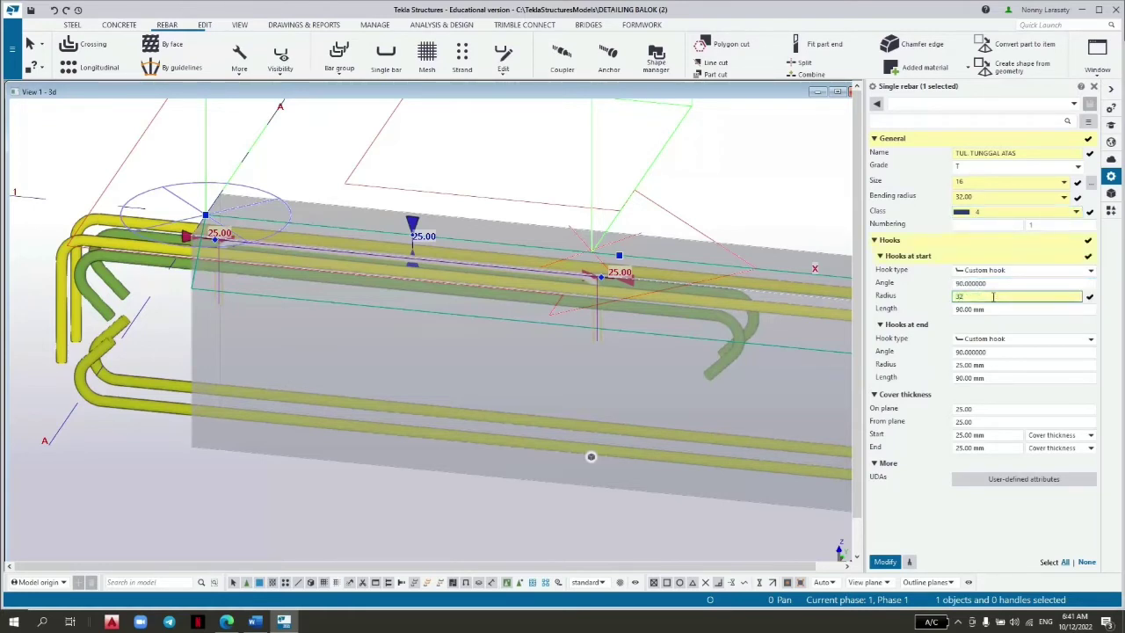
pyautogui.click(986, 309)
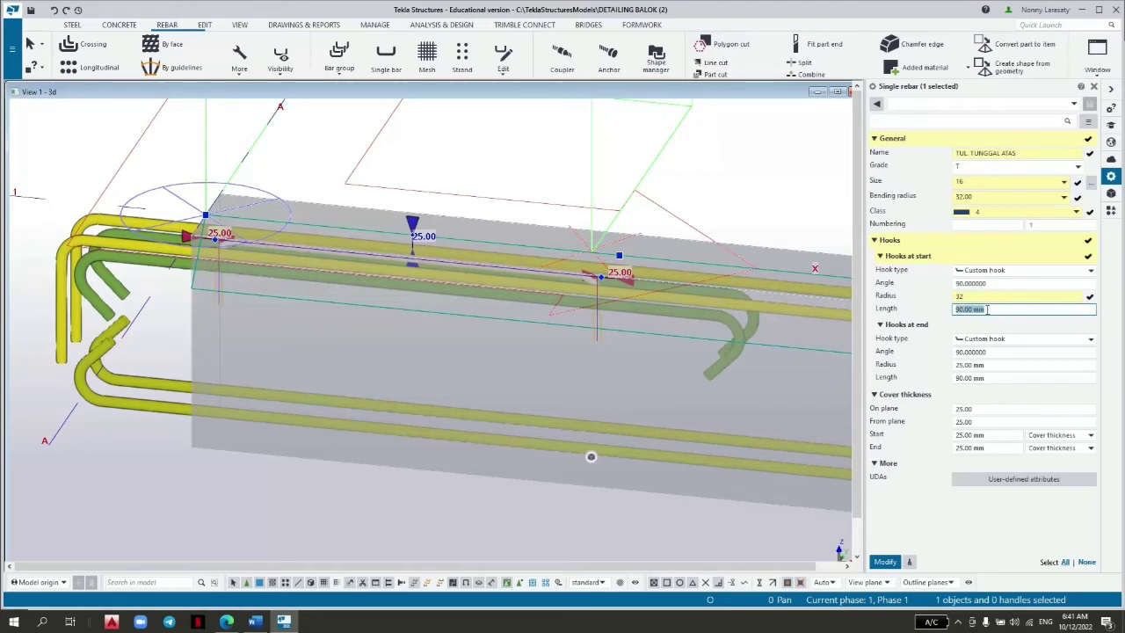
pyautogui.write('192')
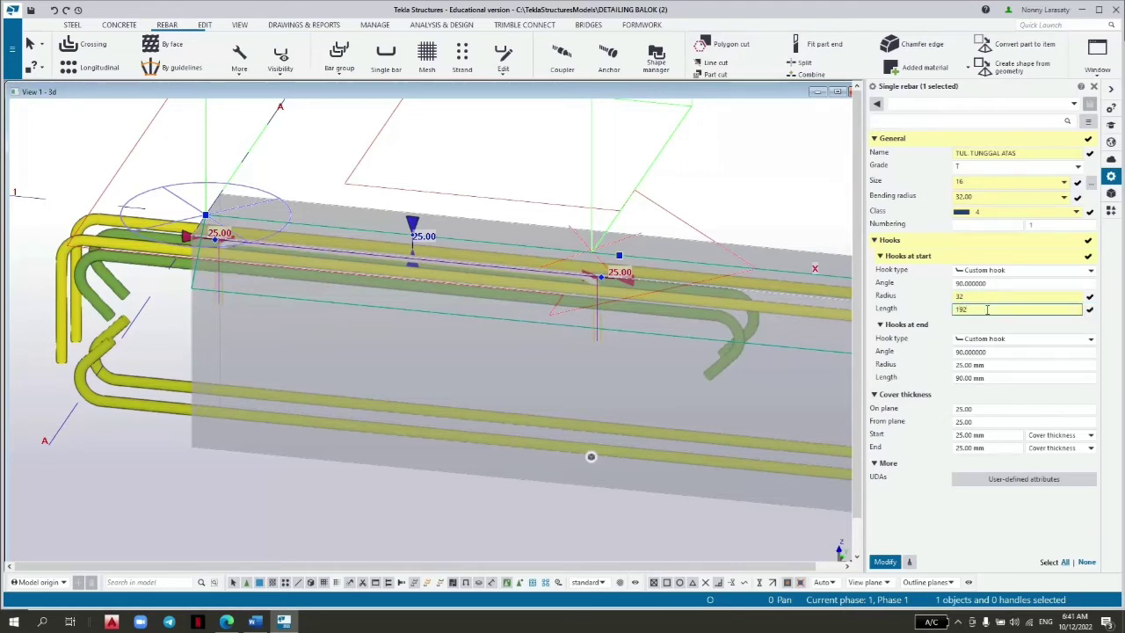
pyautogui.click(985, 339)
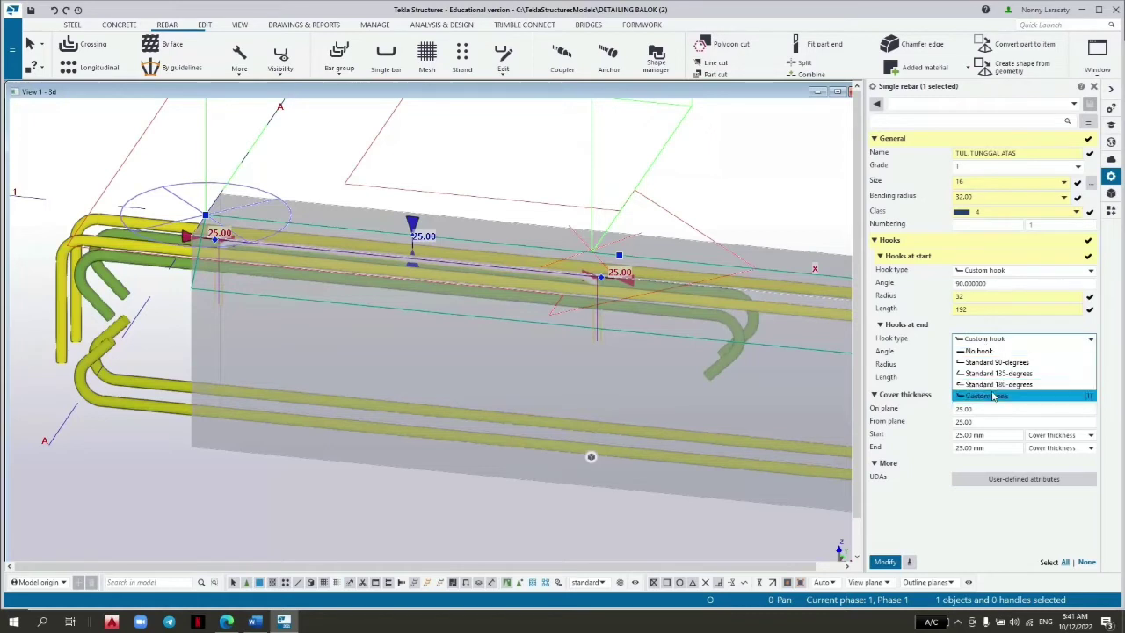
pyautogui.click(996, 351)
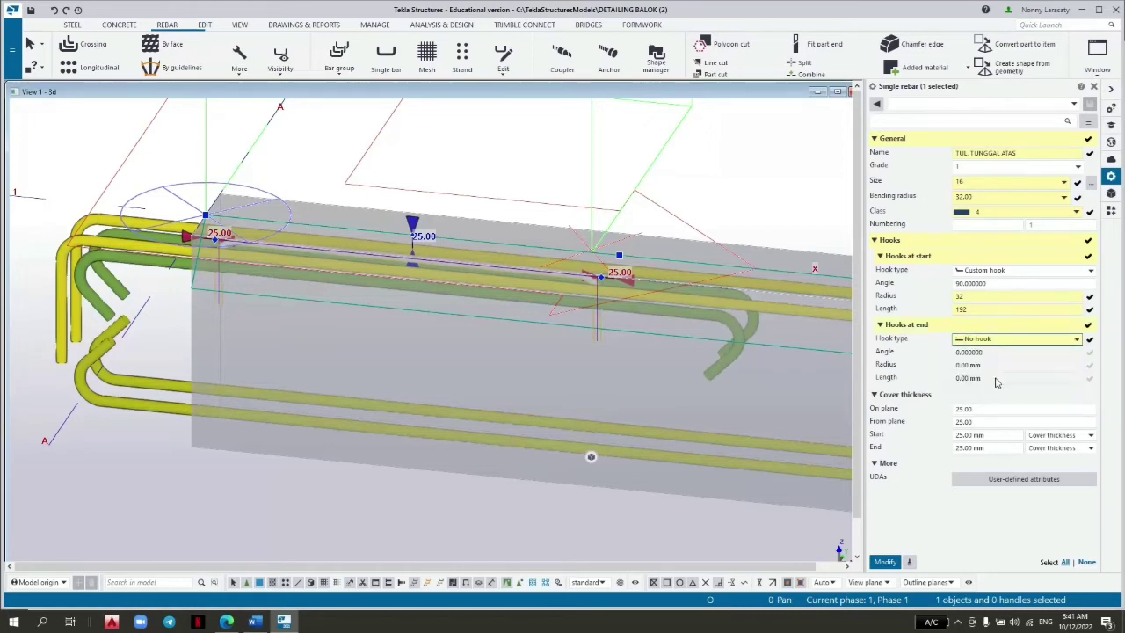
# Set the single bar's cover thickness to 40 on plane, 40 from plane, -258 at start and -240 at end, and apply the changes.
pyautogui.click(985, 409)
pyautogui.write('40')
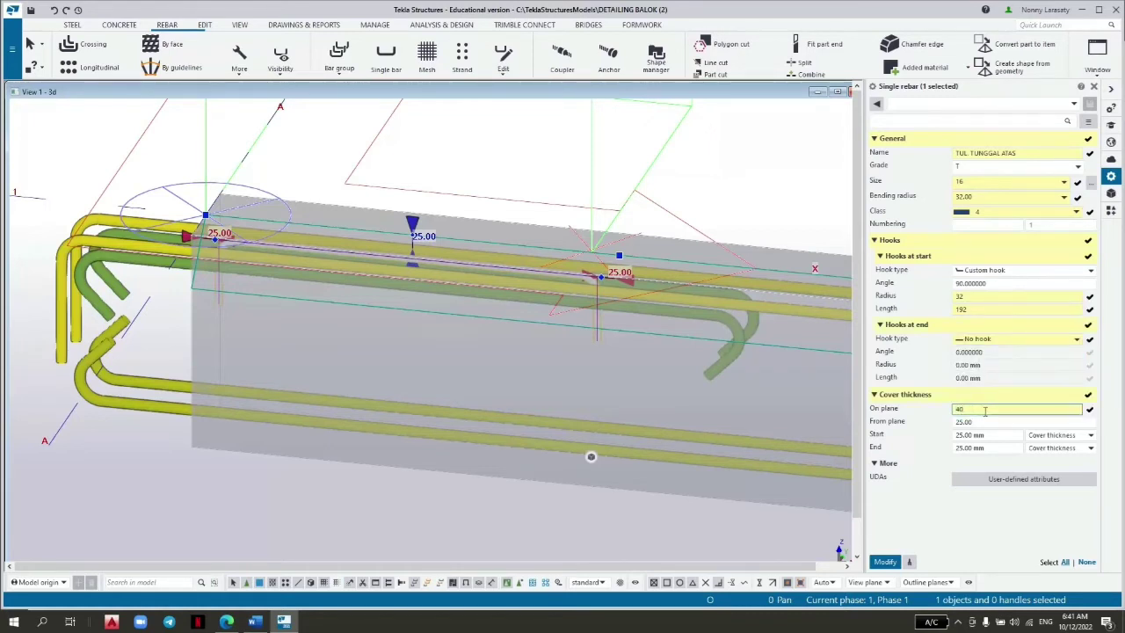
pyautogui.click(973, 423)
pyautogui.write('4')
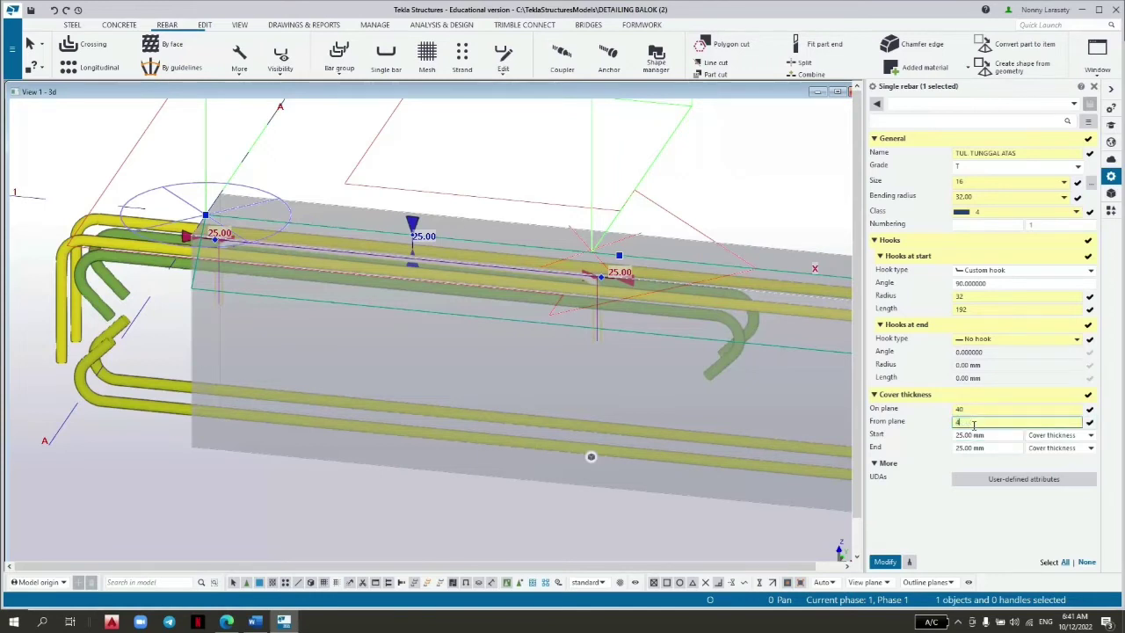
pyautogui.write('0')
pyautogui.click(970, 435)
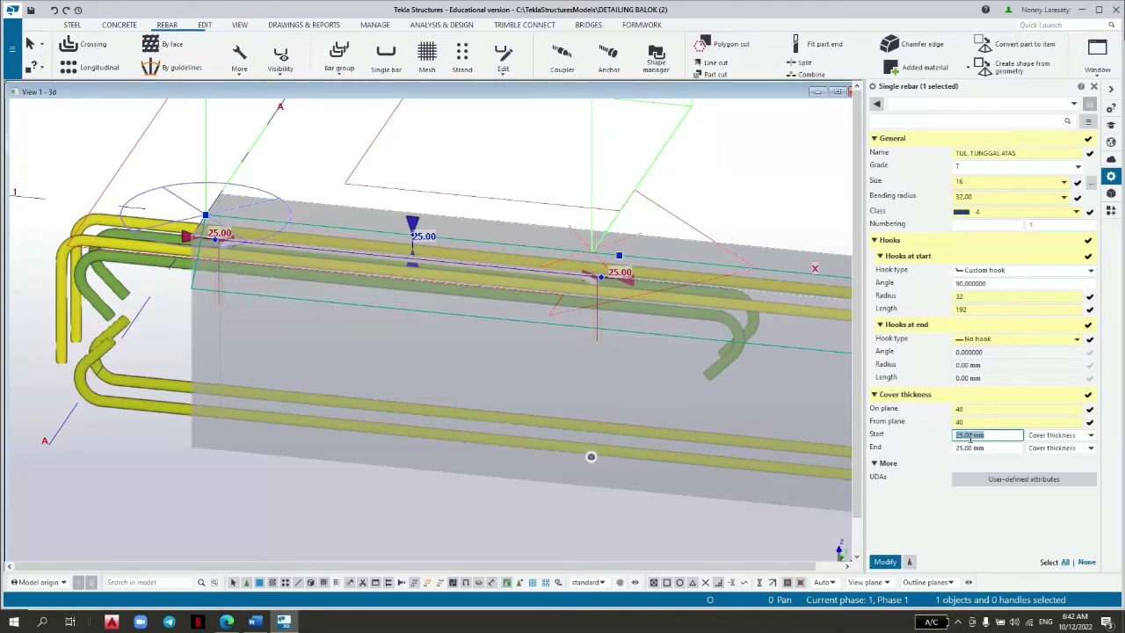
pyautogui.write('48')
pyautogui.click(961, 450)
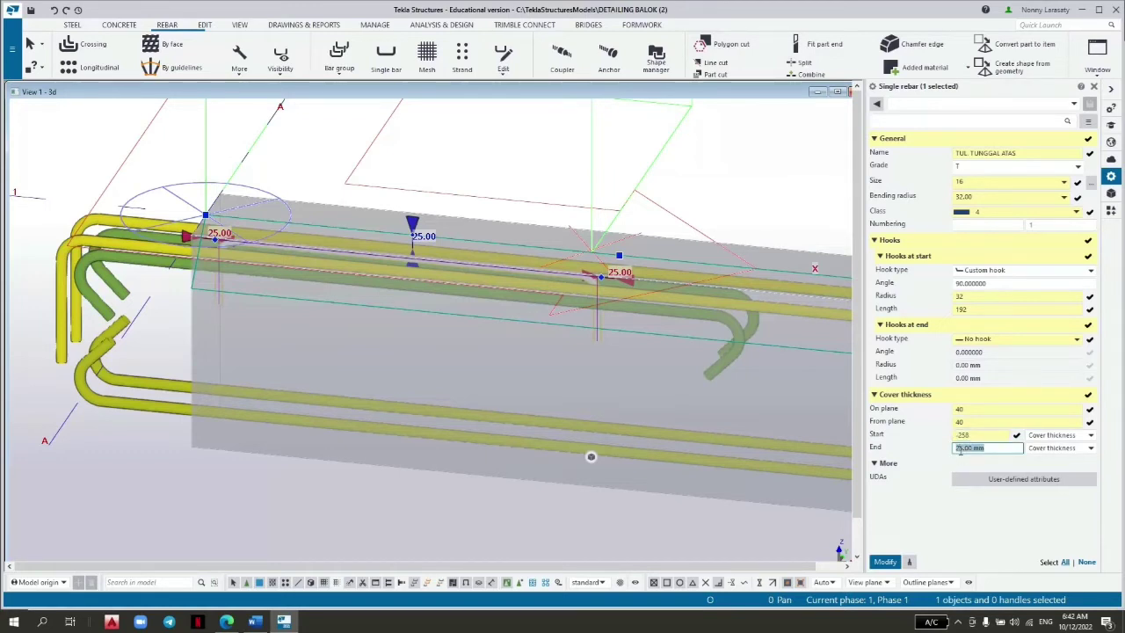
pyautogui.write('-240')
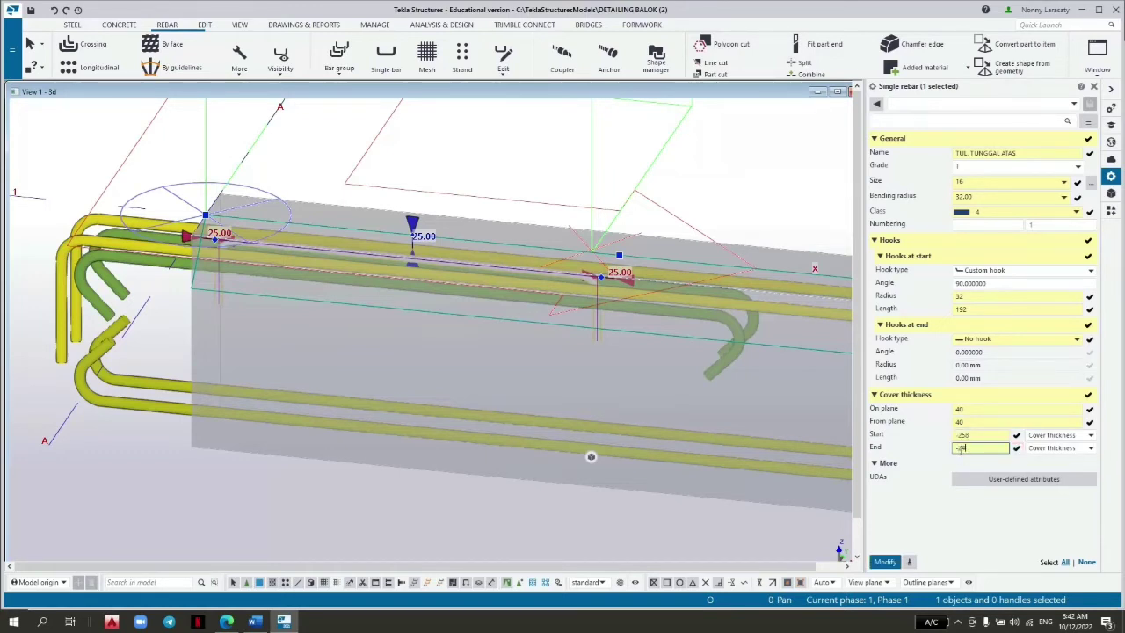
pyautogui.click(886, 563)
# Move the TUL. TUNGGAL ATAS bar linearly by 50 mm in Y and end the move command.
pyautogui.moveTo(215, 342); pyautogui.dragTo(314, 326, button='middle')
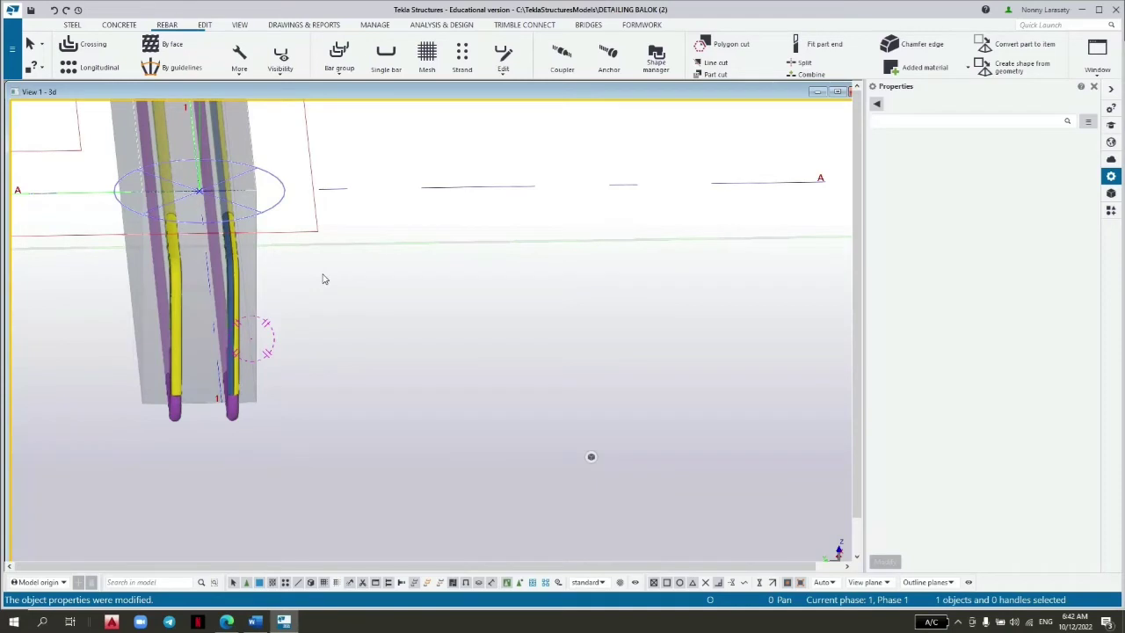
pyautogui.click(232, 281)
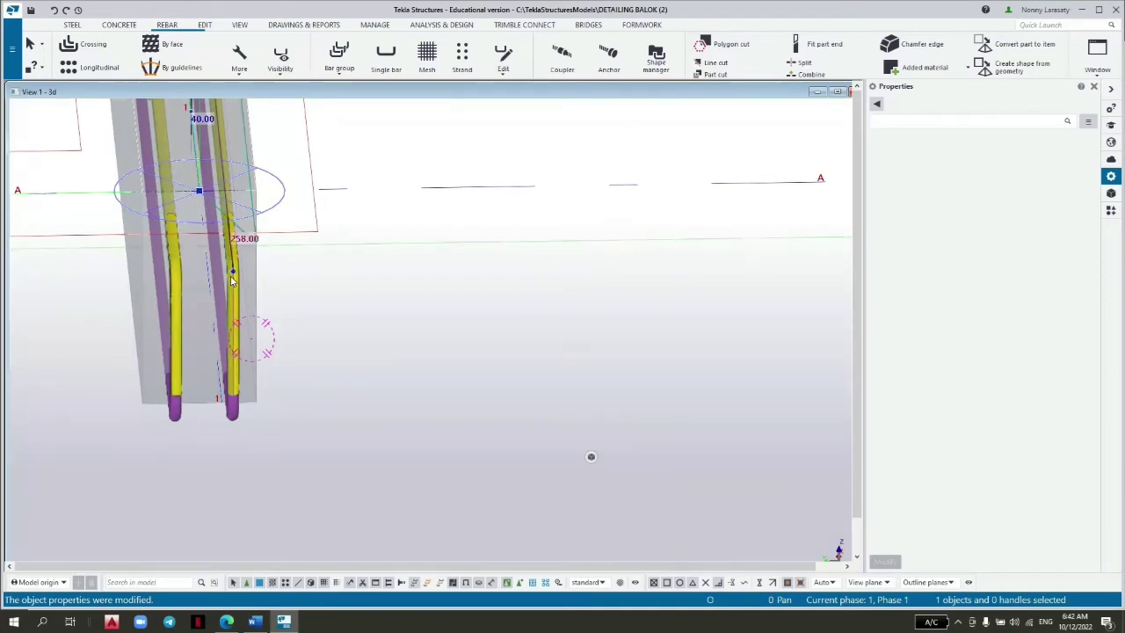
pyautogui.click(205, 27)
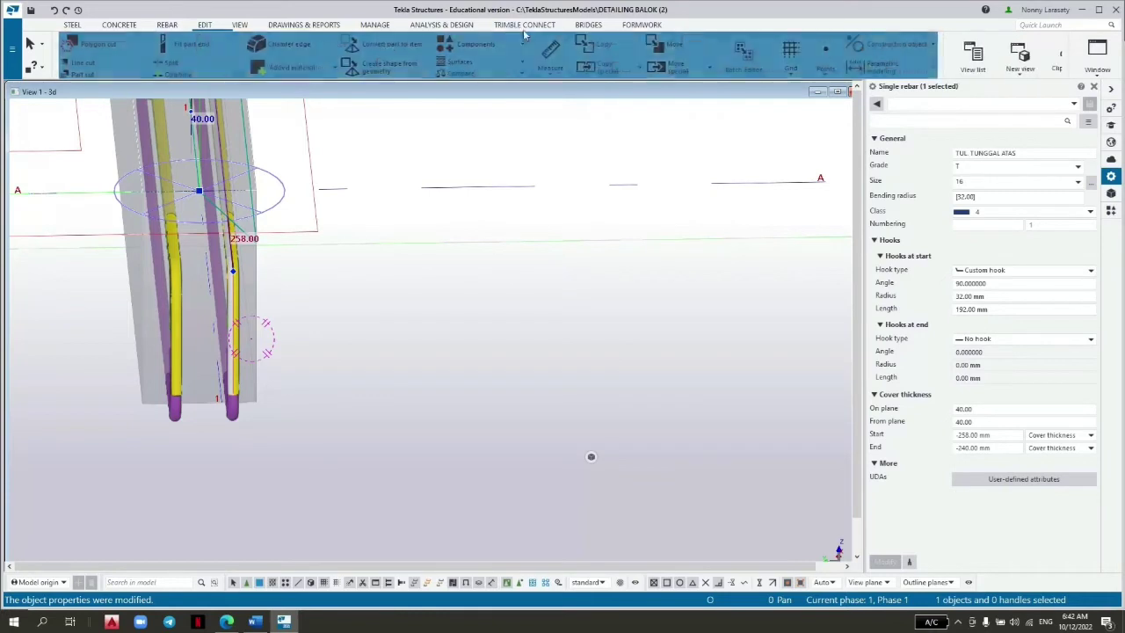
pyautogui.click(693, 77)
pyautogui.click(674, 92)
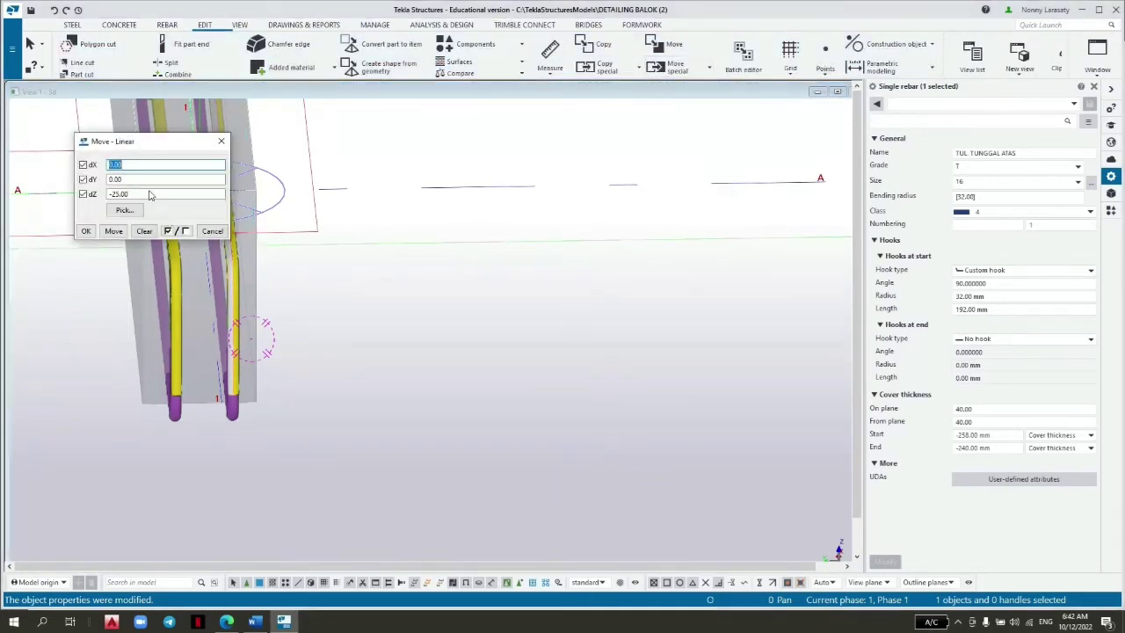
pyautogui.doubleClick(388, 192)
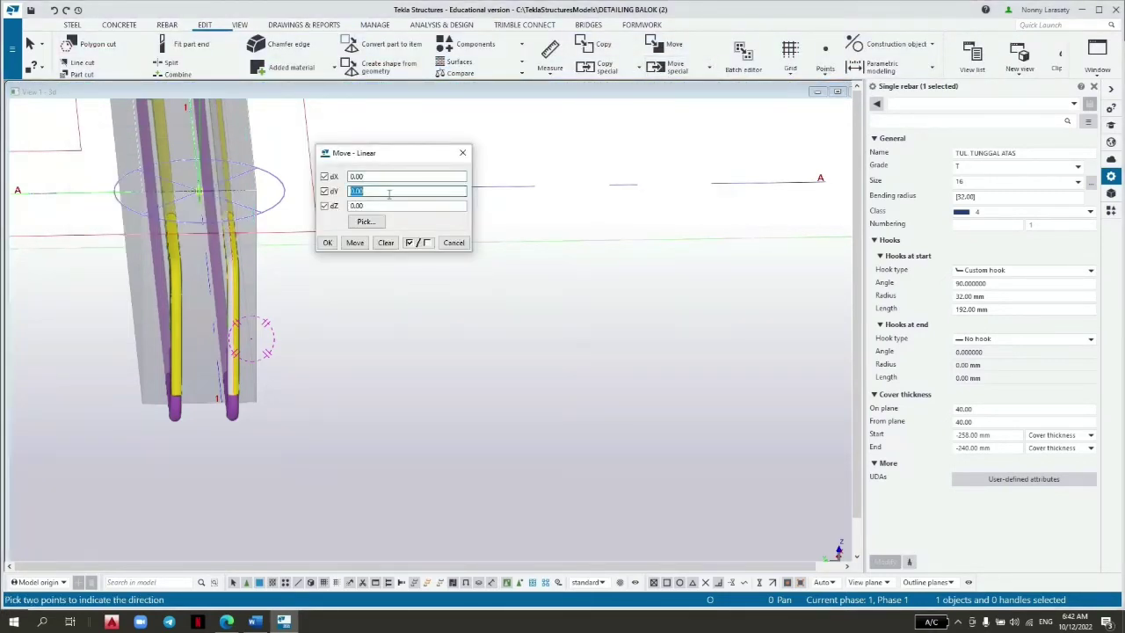
pyautogui.write('50')
pyautogui.scroll(2, 290, 316)
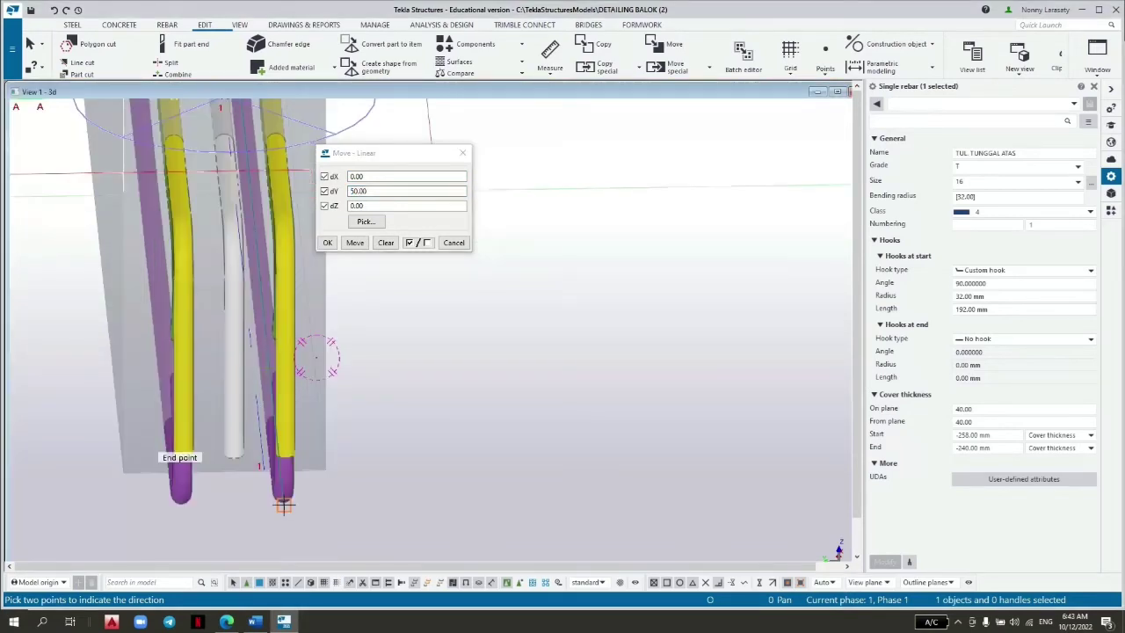
pyautogui.click(330, 243)
# Copy the three intermediate points on the beam's top linearly by -400 mm in Z and end the copy command.
pyautogui.keyDown('ctrl'); pyautogui.moveTo(395, 214); pyautogui.dragTo(548, 434, button='middle'); pyautogui.keyUp('ctrl')
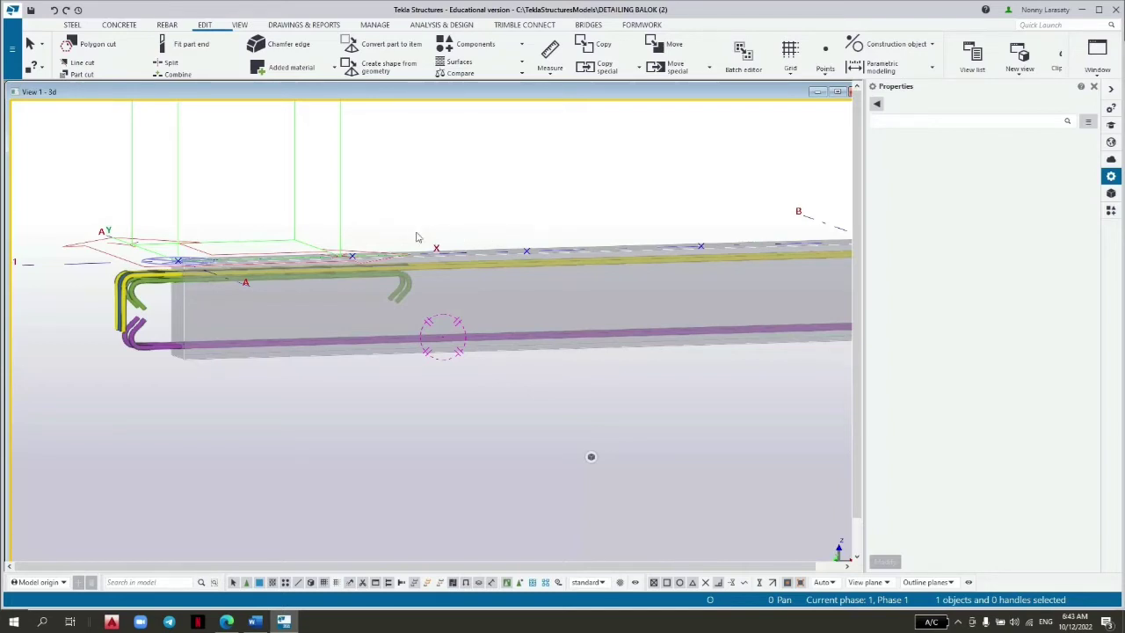
pyautogui.moveTo(352, 258); pyautogui.dragTo(236, 256, button='middle')
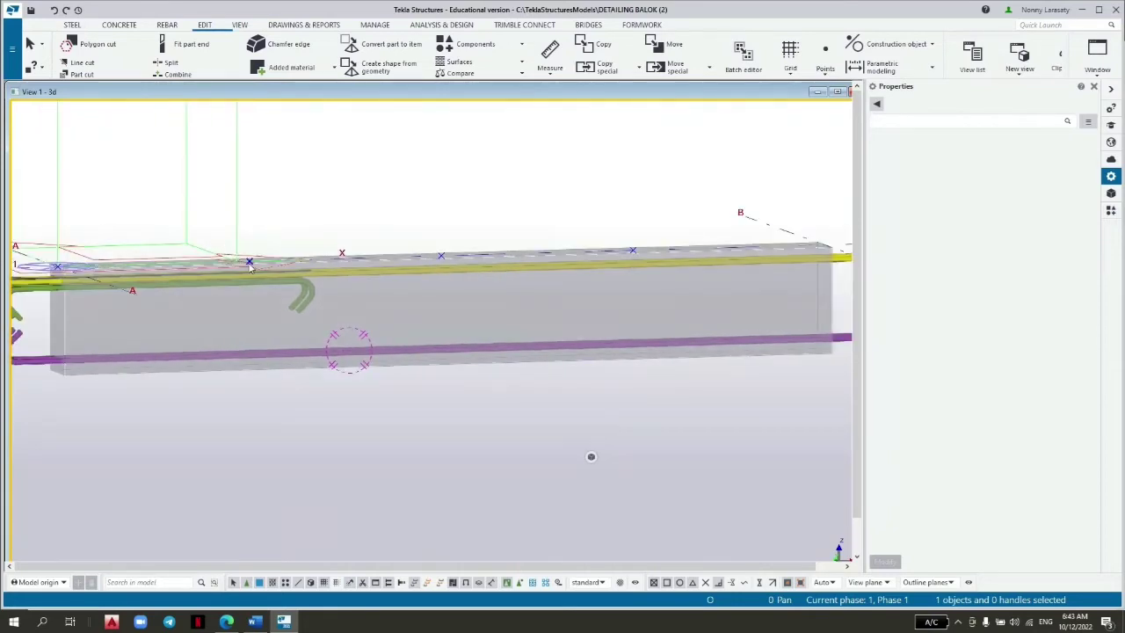
pyautogui.click(250, 262)
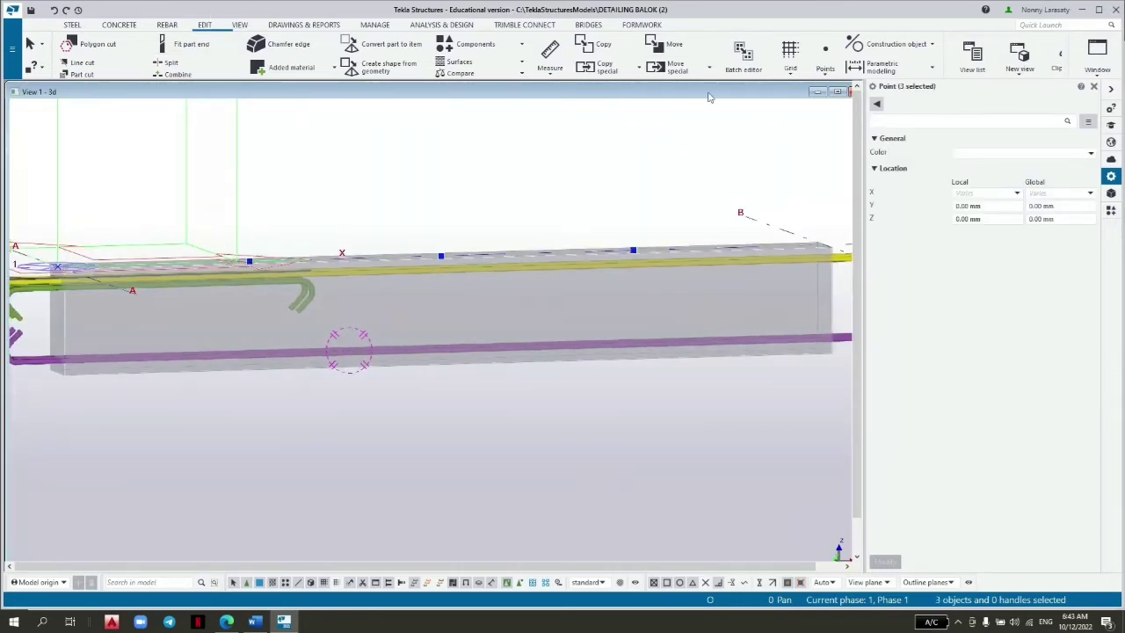
pyautogui.click(633, 74)
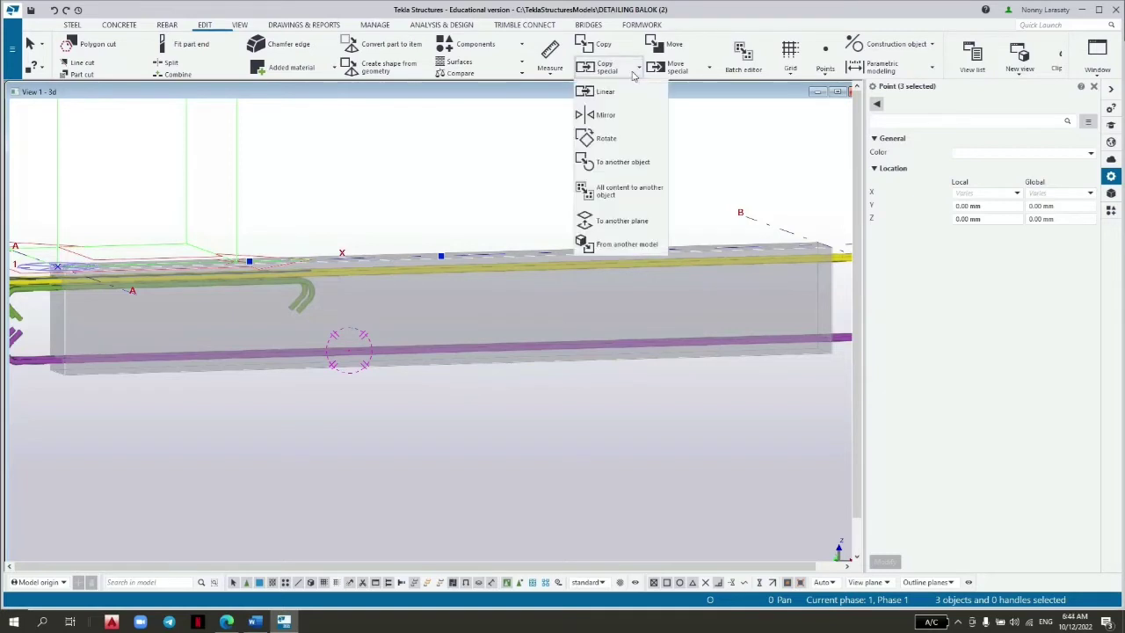
pyautogui.click(606, 92)
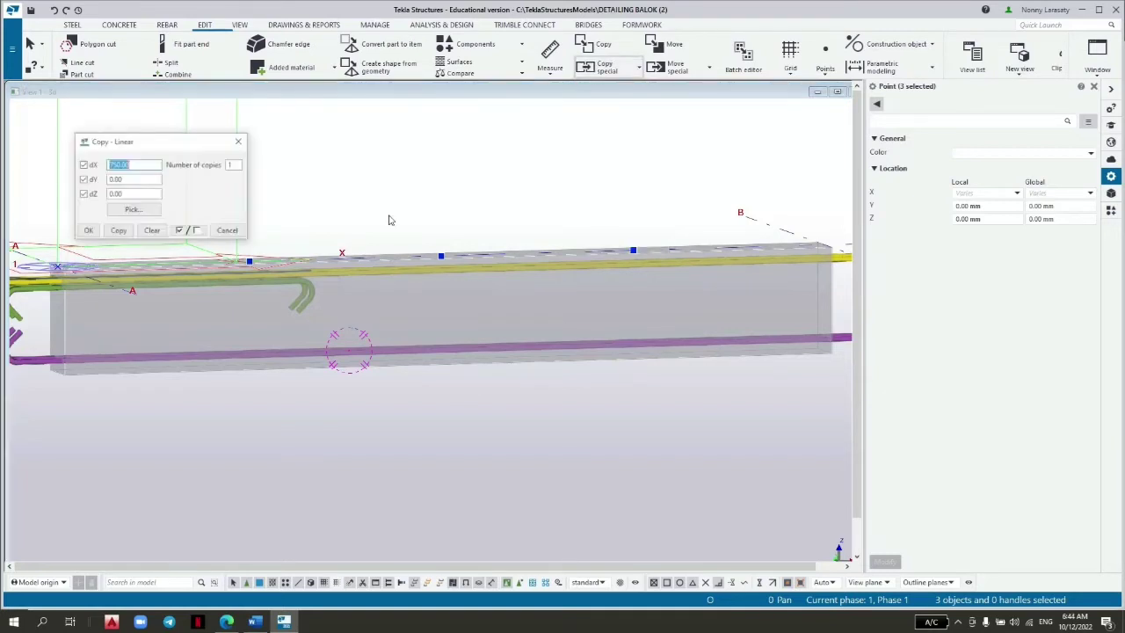
pyautogui.doubleClick(132, 194)
pyautogui.write('-40')
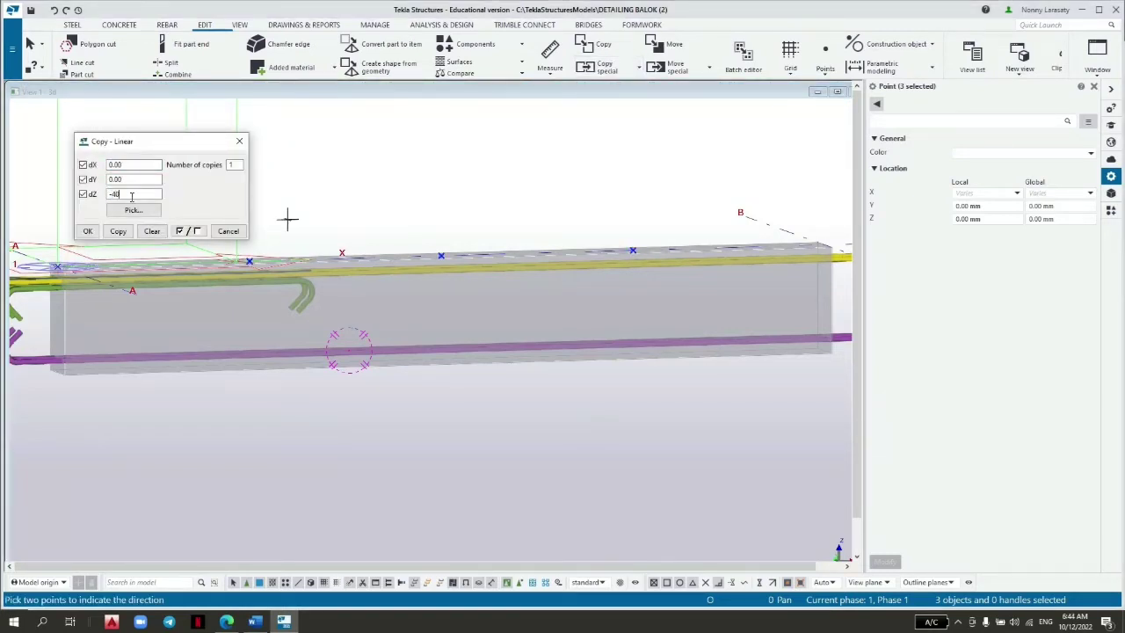
pyautogui.write('0')
pyautogui.click(119, 236)
pyautogui.click(88, 232)
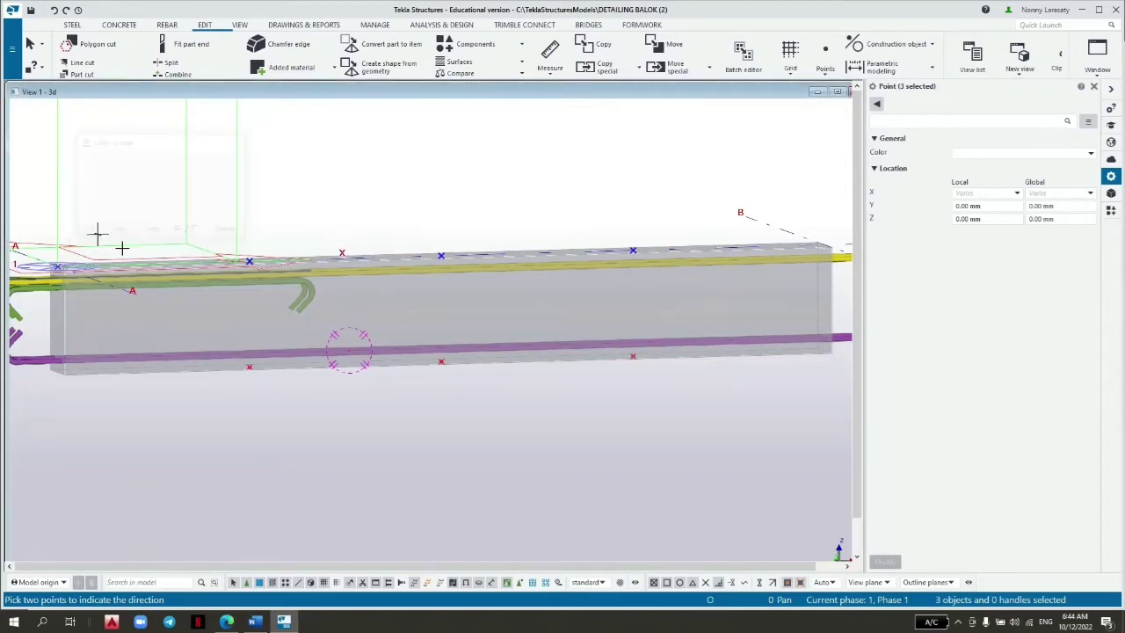
pyautogui.click(411, 446)
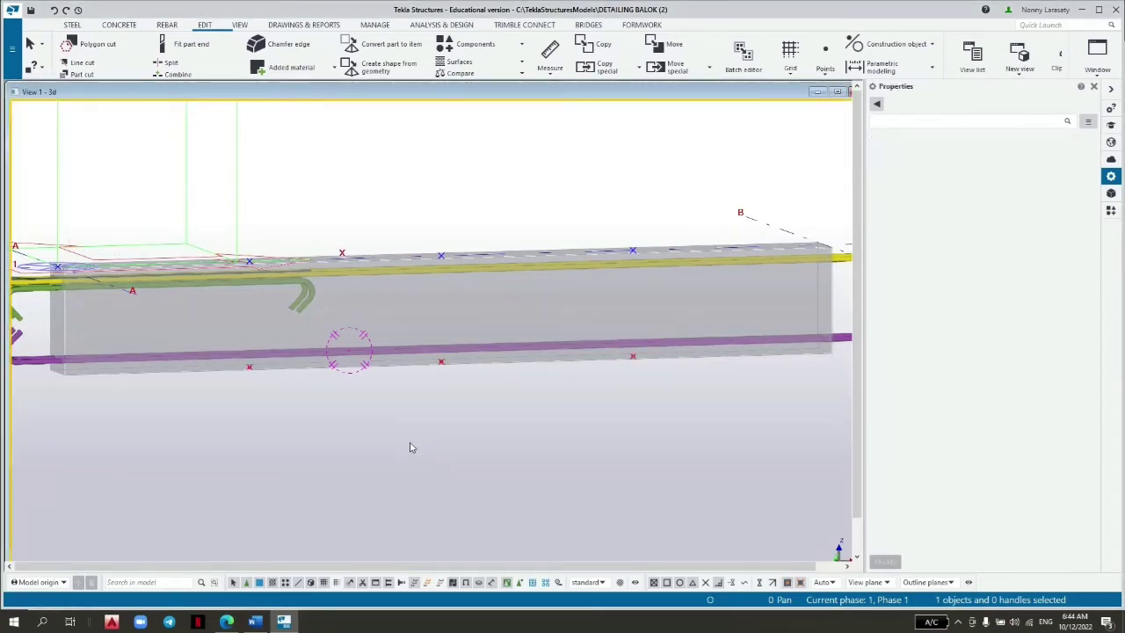
# Model a bar group in the beam from the first to the third bottom point, 1500 mm long, with its range across the start end's top edge.
pyautogui.moveTo(418, 422)
pyautogui.mouseDown(button='middle')
pyautogui.moveTo(399, 420)
pyautogui.moveTo(403, 433)
pyautogui.mouseUp(button='middle')
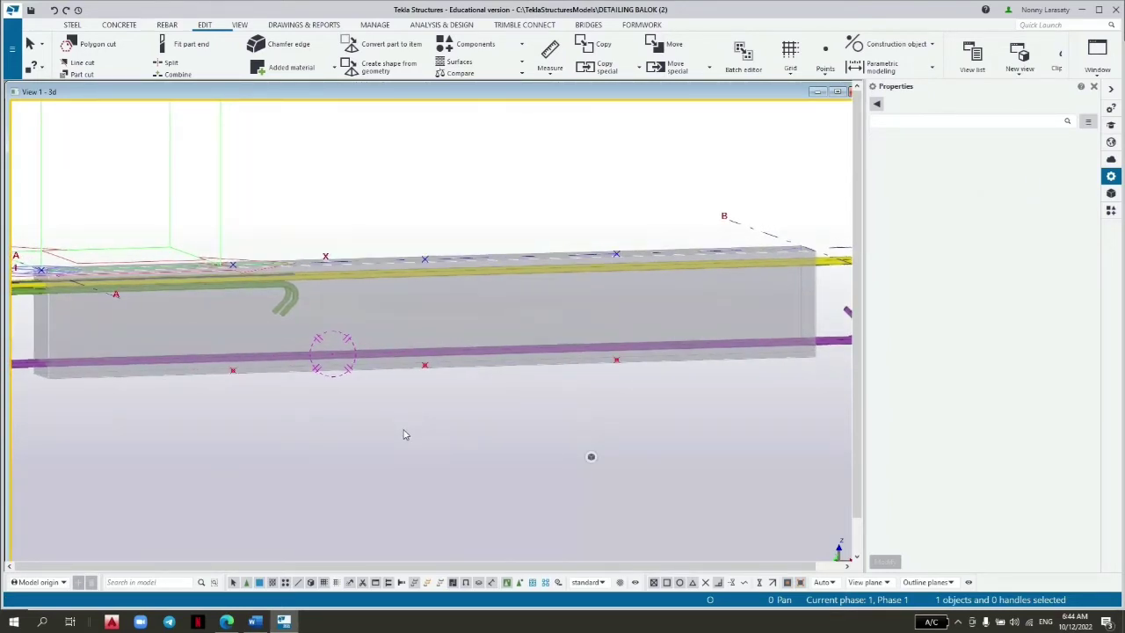
pyautogui.click(168, 27)
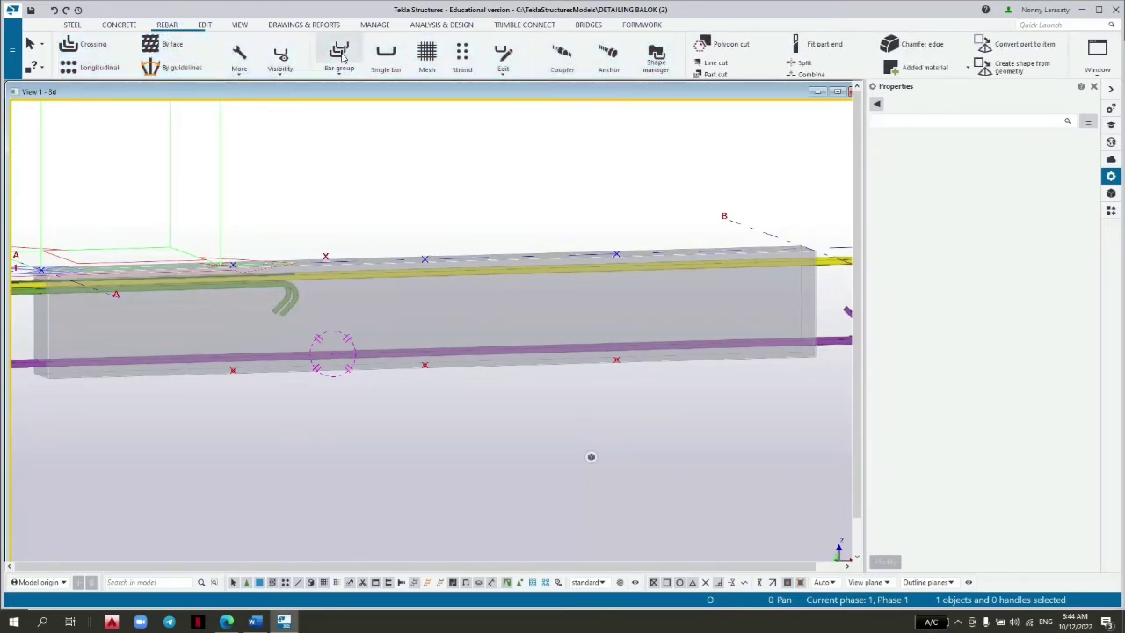
pyautogui.click(340, 72)
pyautogui.click(349, 91)
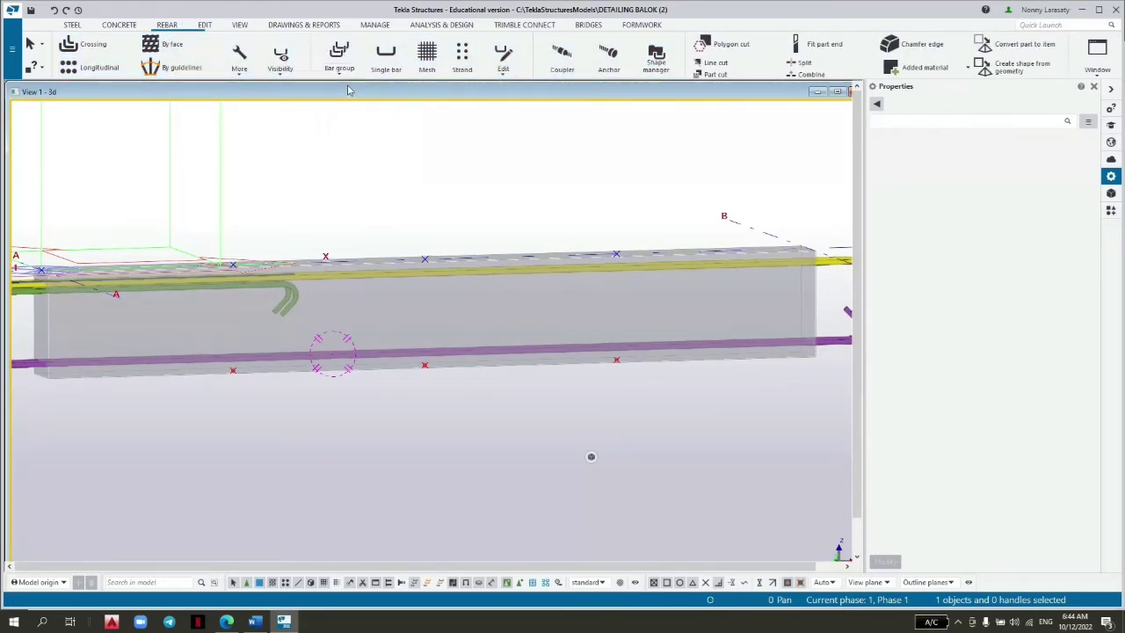
pyautogui.click(506, 361)
pyautogui.scroll(2, 320, 307)
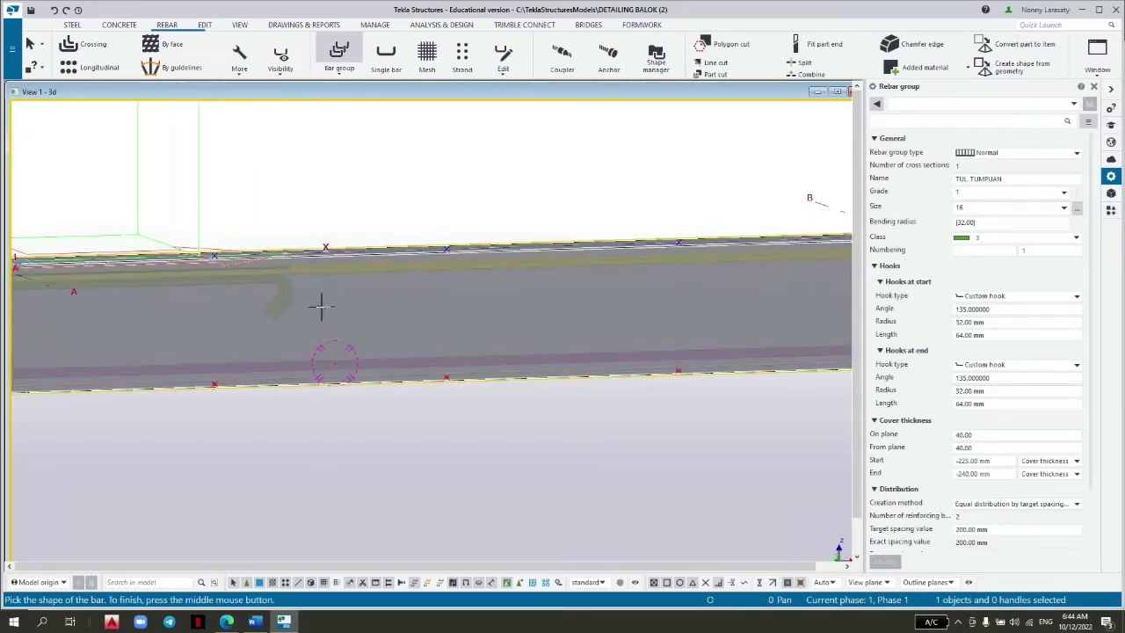
pyautogui.scroll(-1, 321, 306)
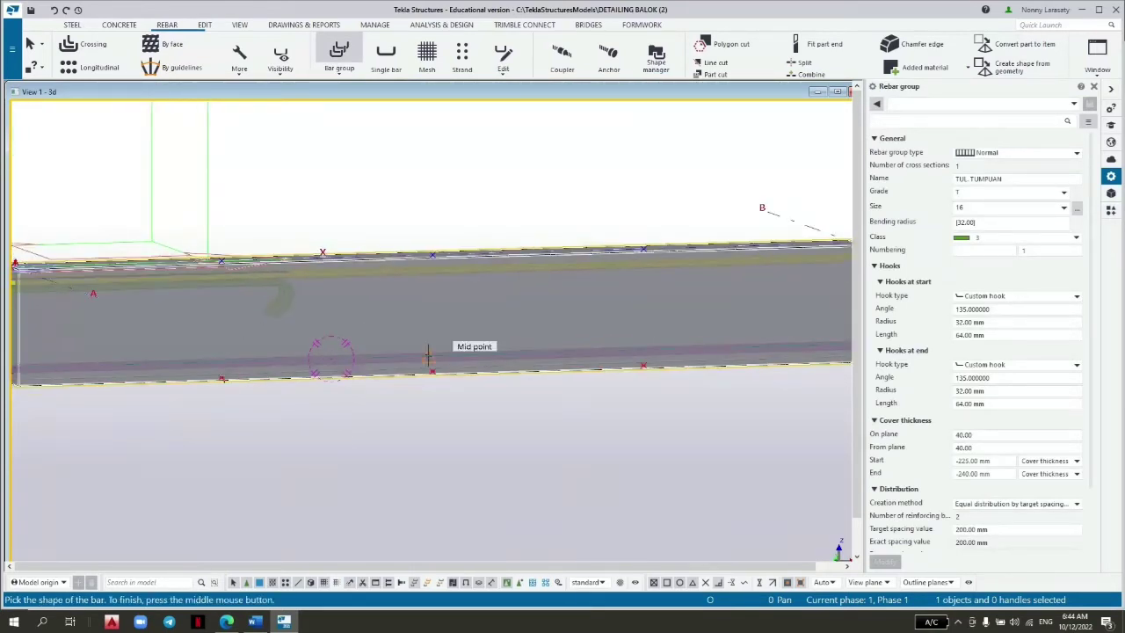
pyautogui.click(221, 376)
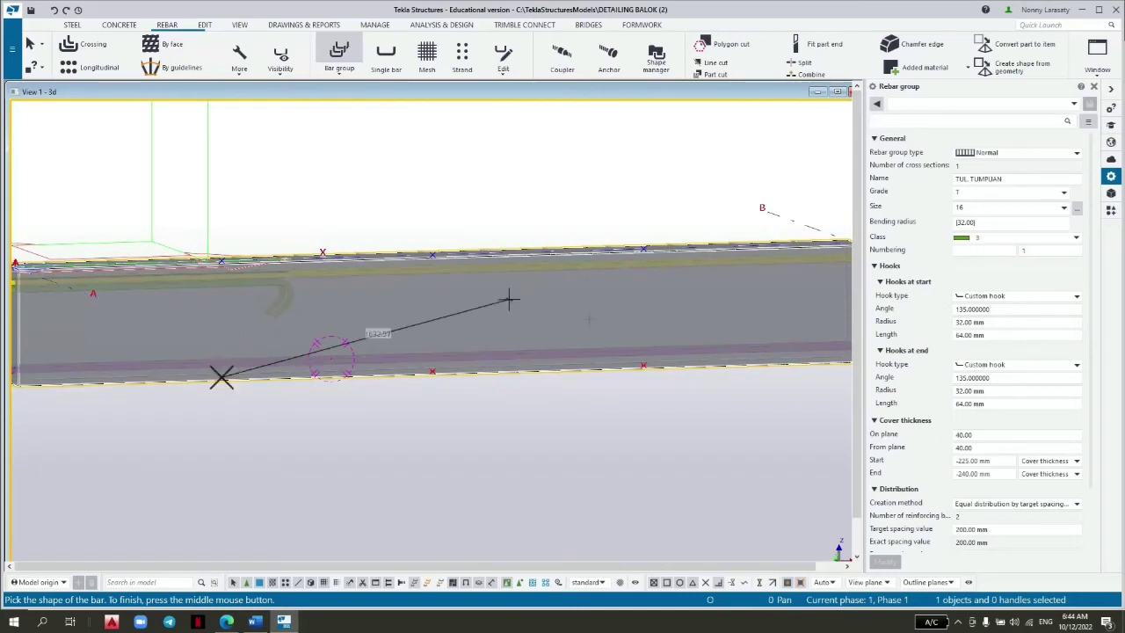
pyautogui.click(643, 365)
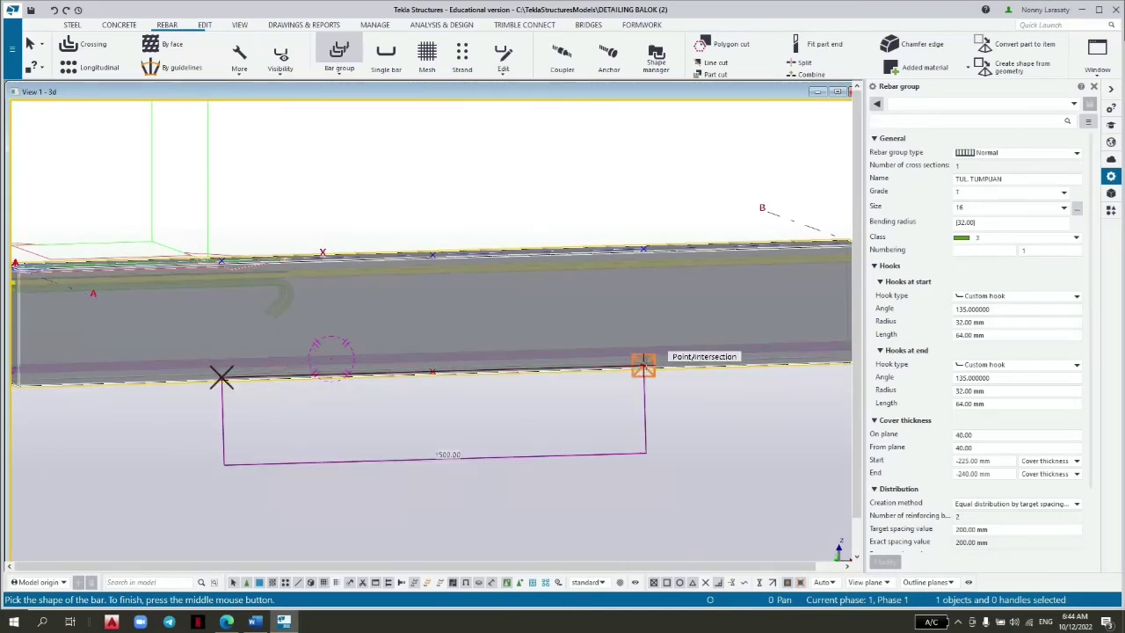
pyautogui.middleClick(618, 325)
pyautogui.moveTo(254, 412); pyautogui.dragTo(317, 447, button='middle')
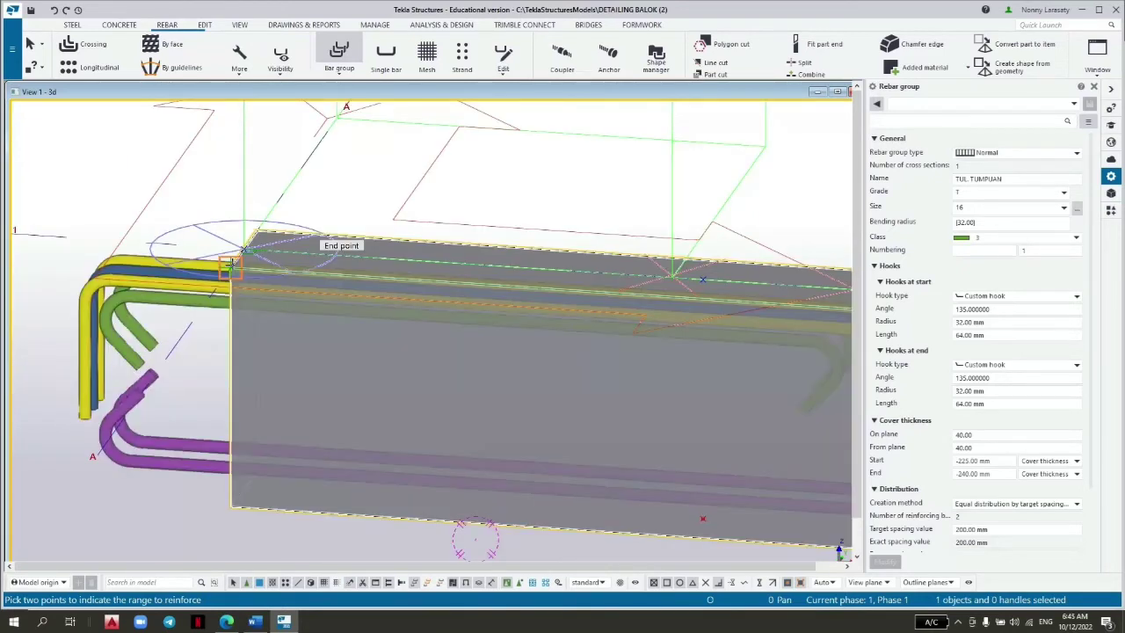
pyautogui.click(231, 266)
pyautogui.click(256, 230)
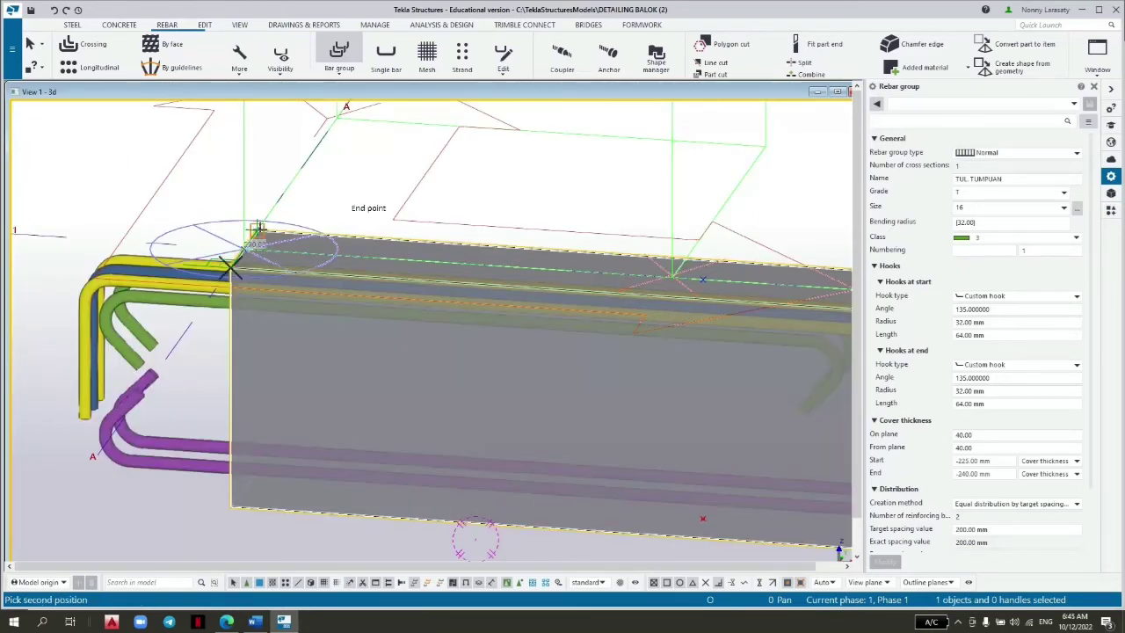
pyautogui.click(256, 230)
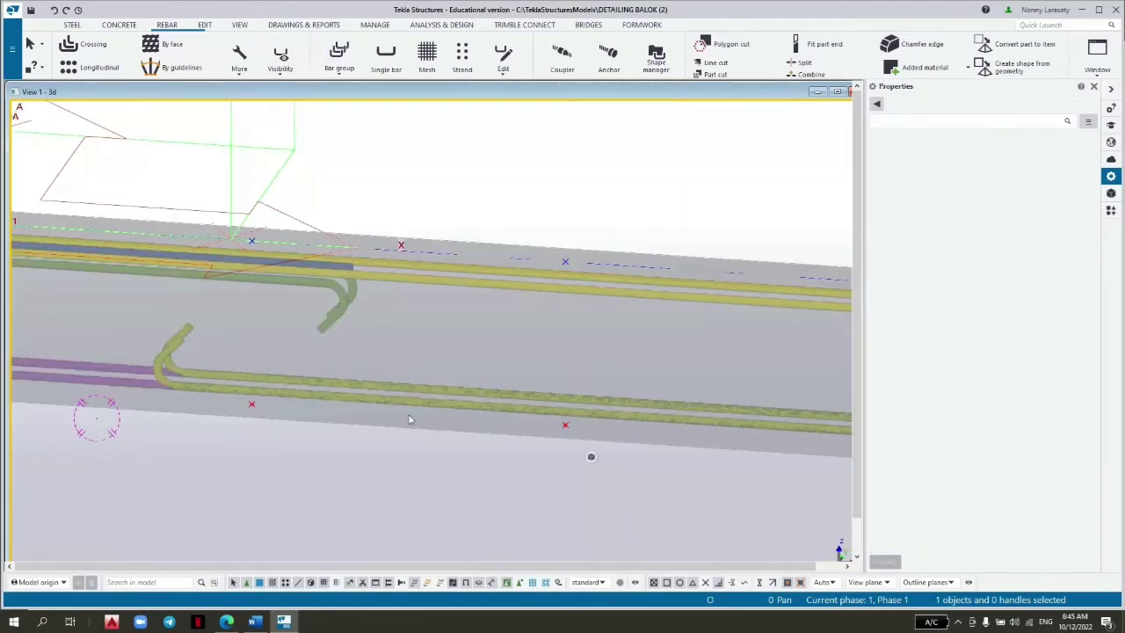
# Move the midspan bottom bar group linearly by 25 mm in Z and close the move settings.
pyautogui.click(432, 404)
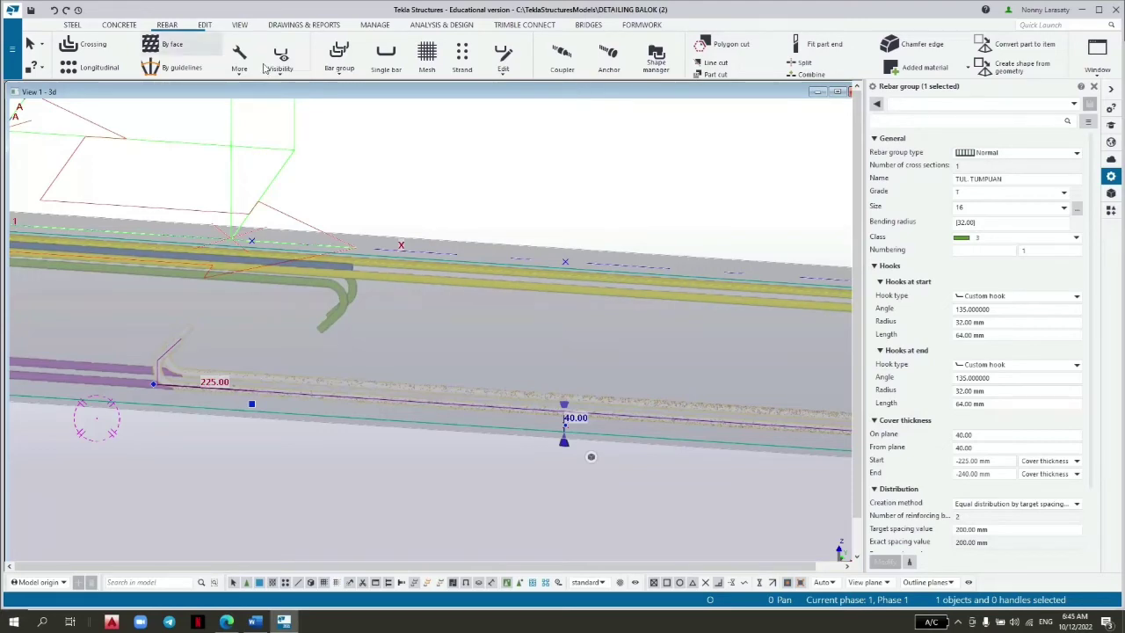
pyautogui.click(205, 27)
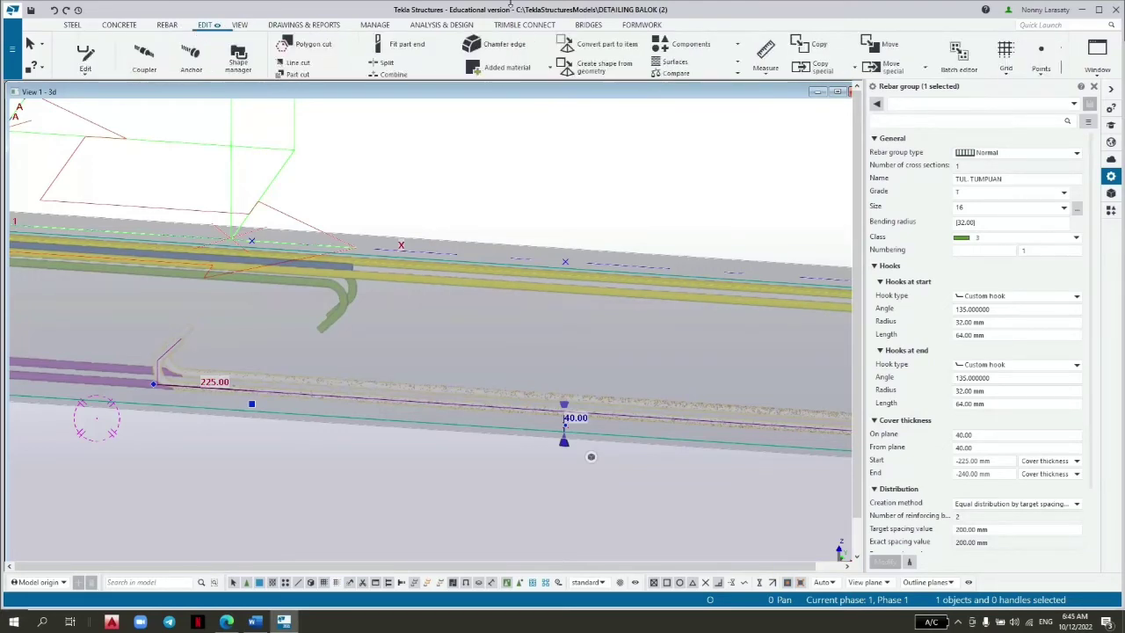
pyautogui.click(672, 51)
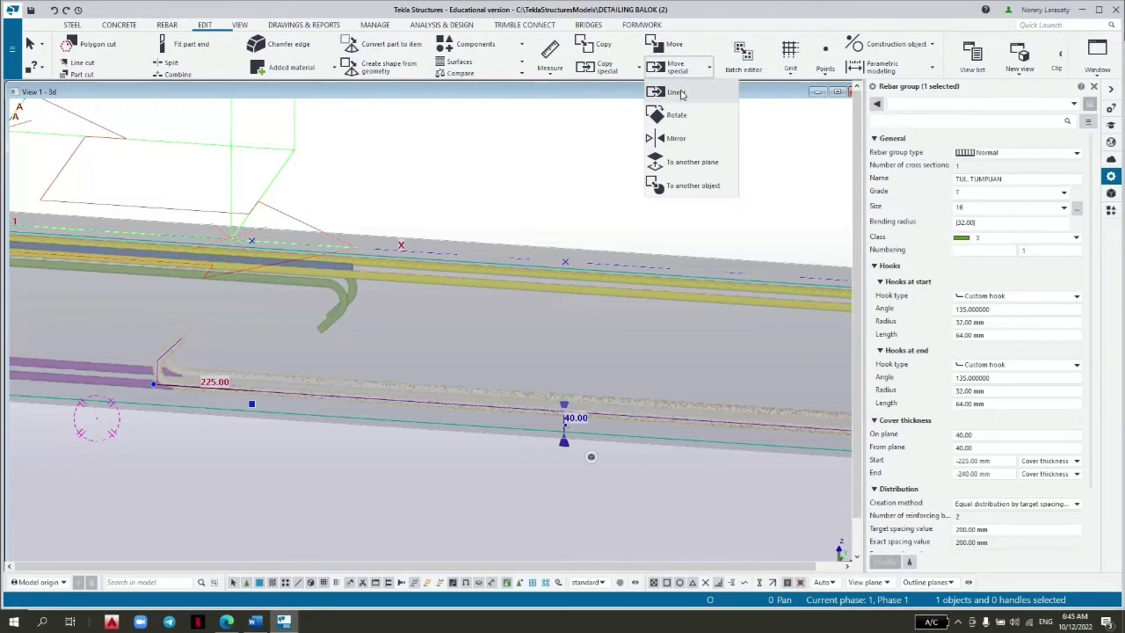
pyautogui.click(676, 88)
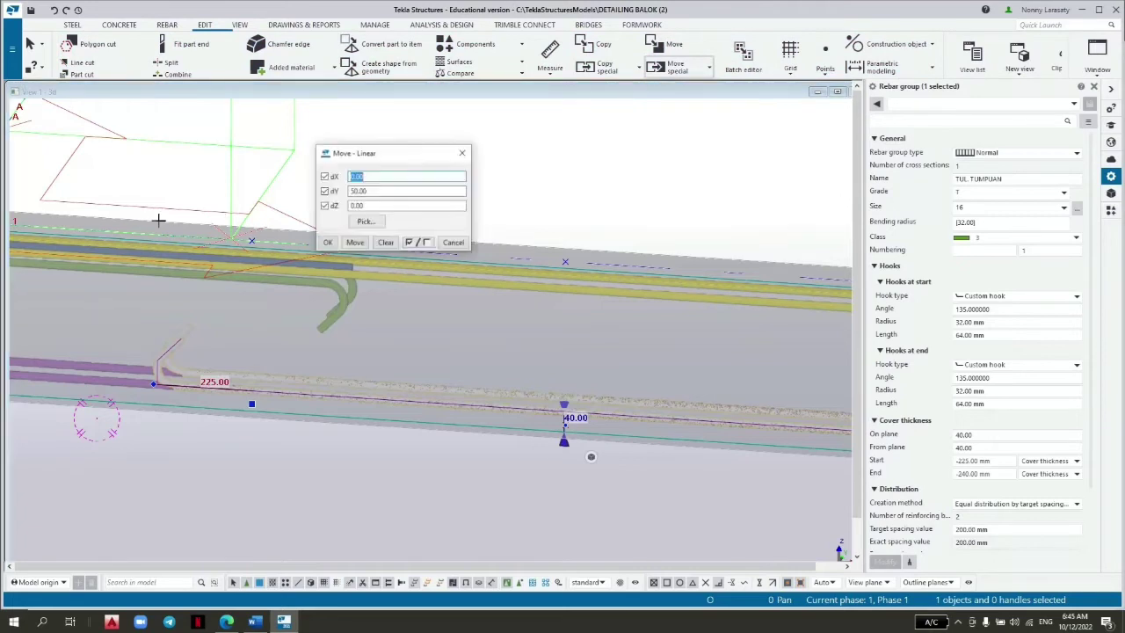
pyautogui.click(385, 243)
pyautogui.click(378, 205)
pyautogui.doubleClick(376, 205)
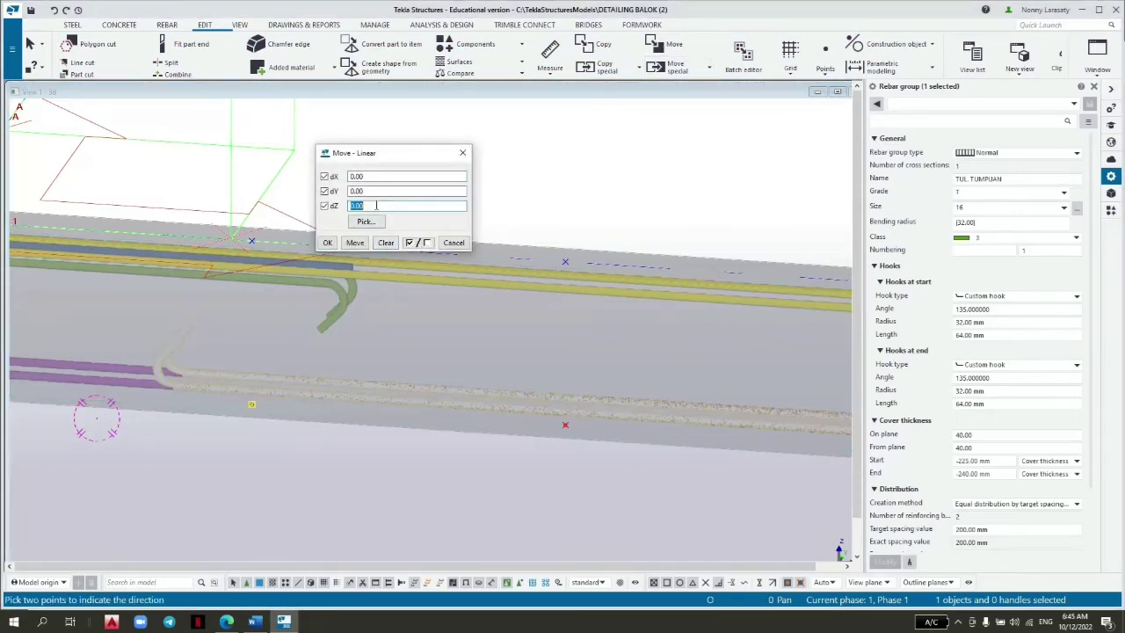
pyautogui.write('25')
pyautogui.click(354, 243)
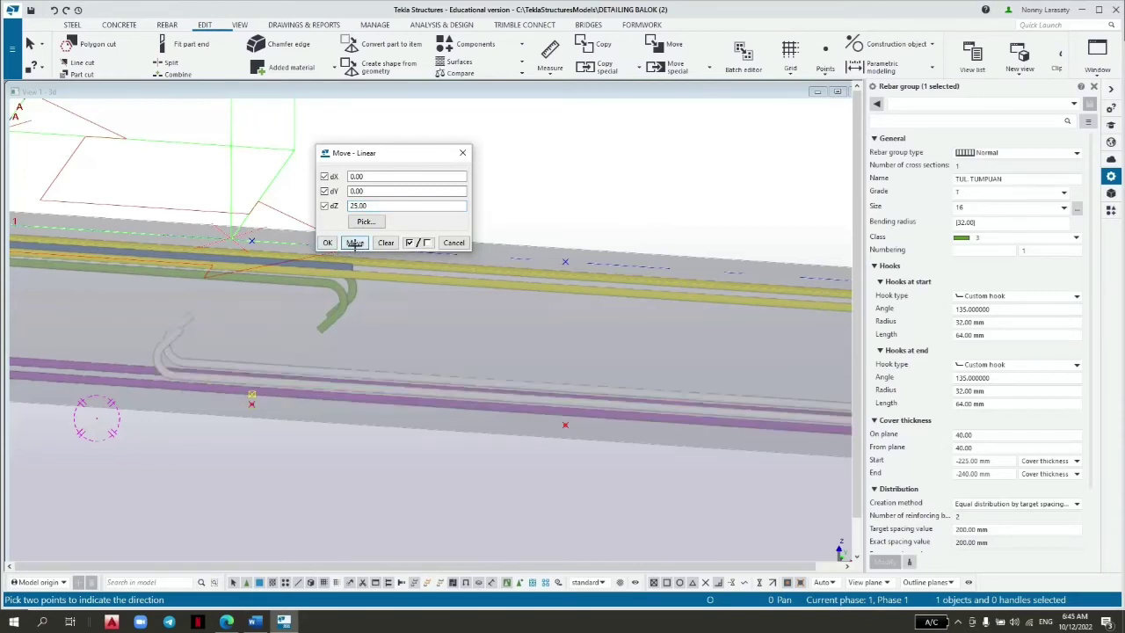
pyautogui.click(327, 243)
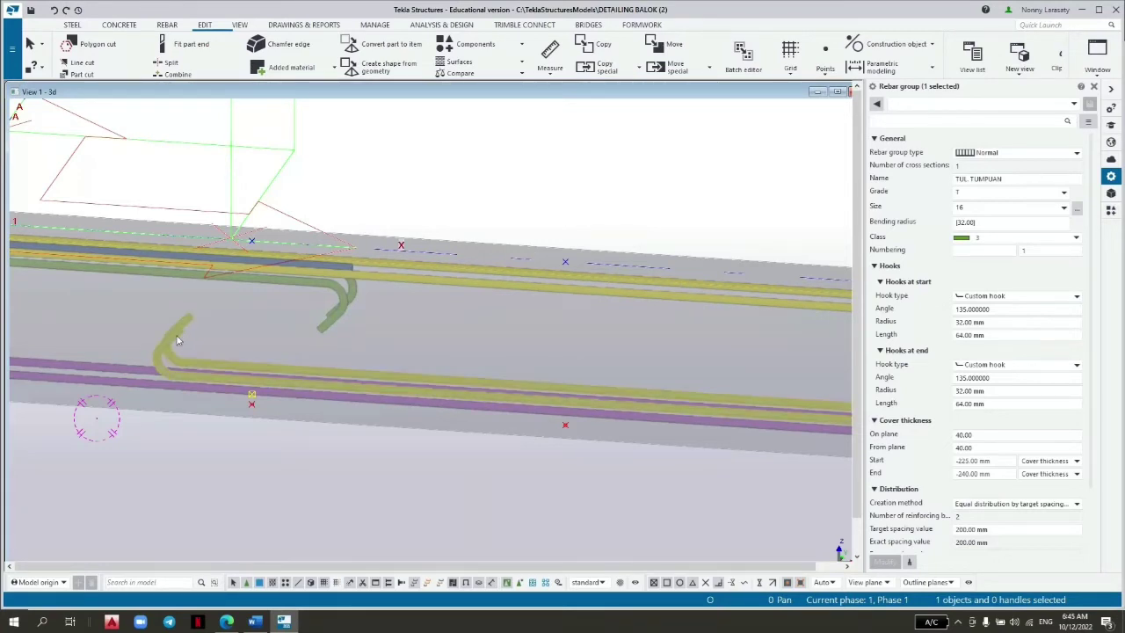
# Name the raised bottom bar group TUL. LAPANGAN and set its class to 5.
pyautogui.click(992, 178)
pyautogui.tripleClick(992, 179)
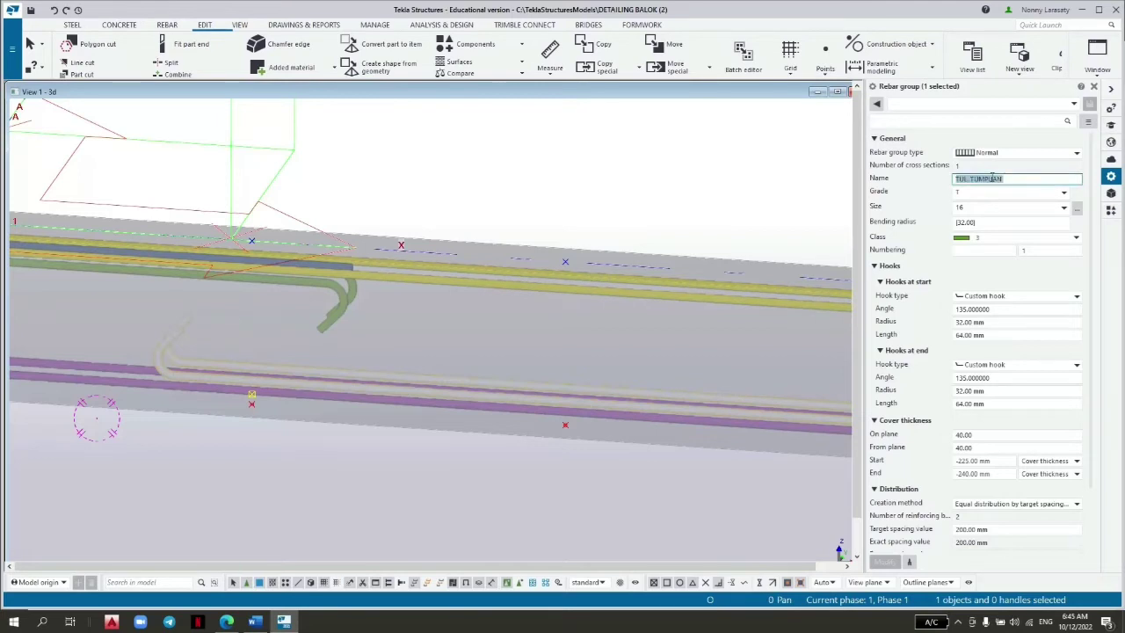
pyautogui.write('TU')
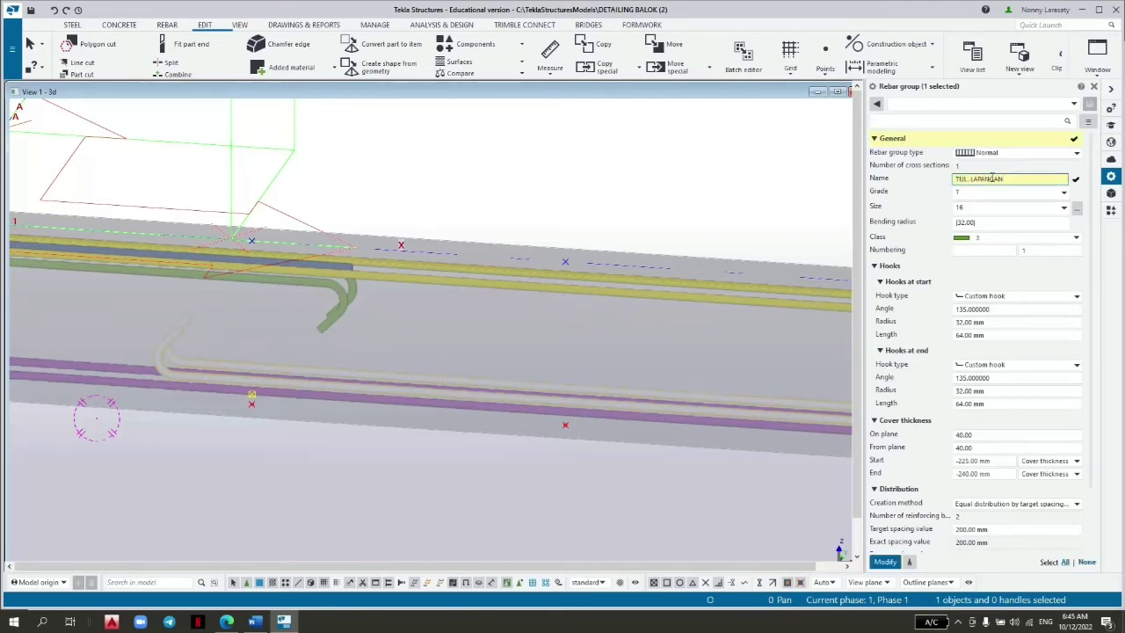
pyautogui.click(1076, 237)
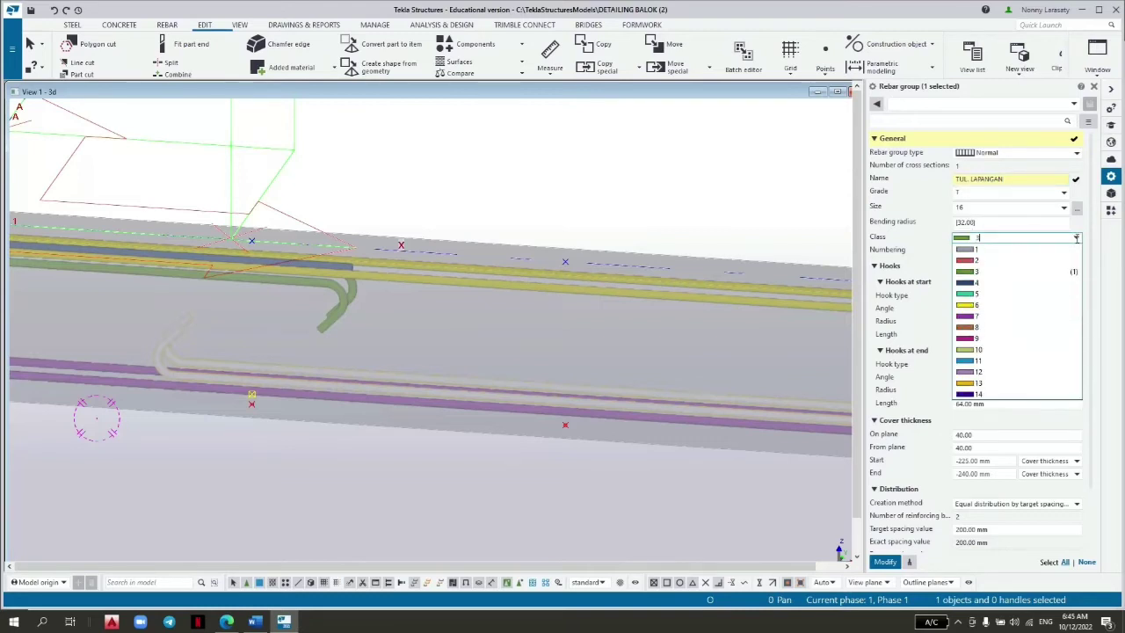
pyautogui.click(1034, 295)
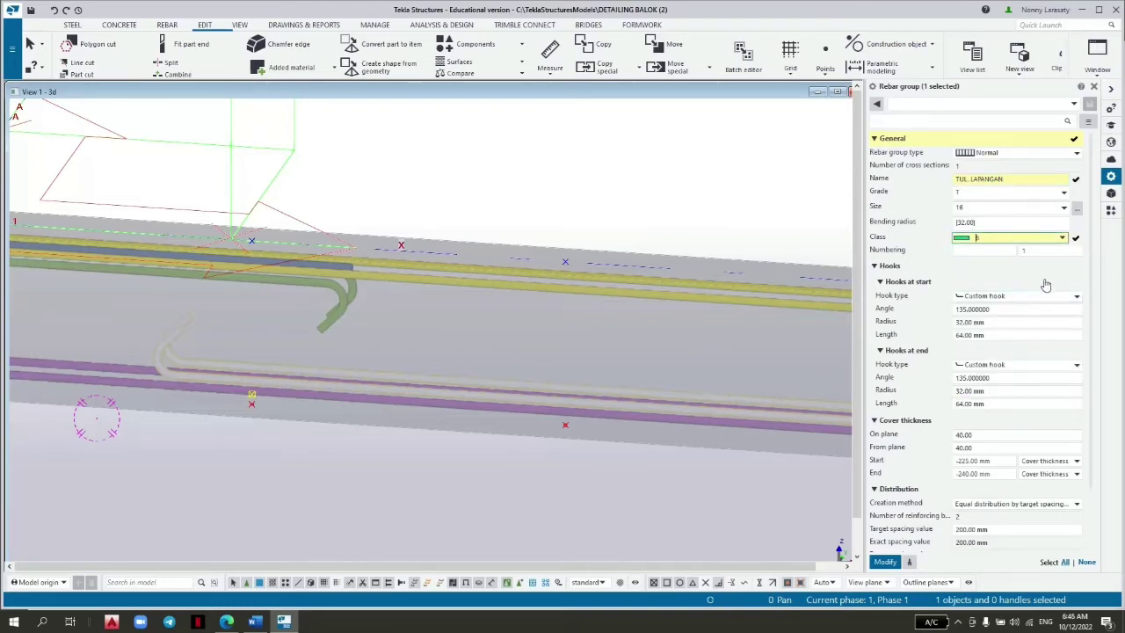
pyautogui.click(1026, 310)
pyautogui.scroll(-1, 1027, 351)
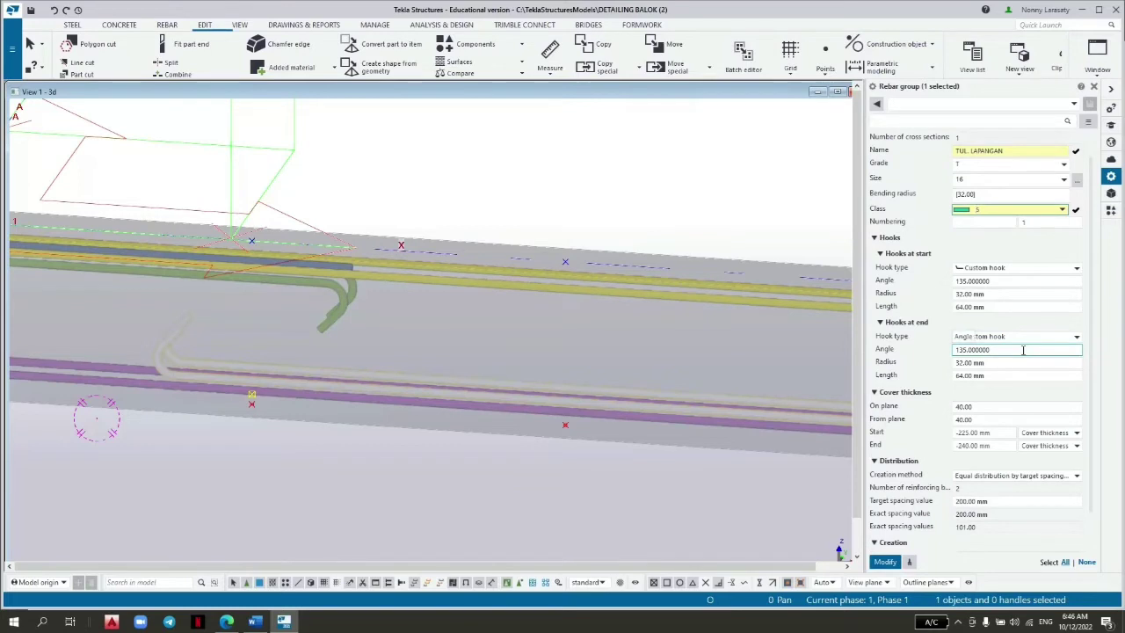
# Set the TUL. LAPANGAN group's cover thickness to -320 mm at both start and end, and apply the changes.
pyautogui.click(1005, 407)
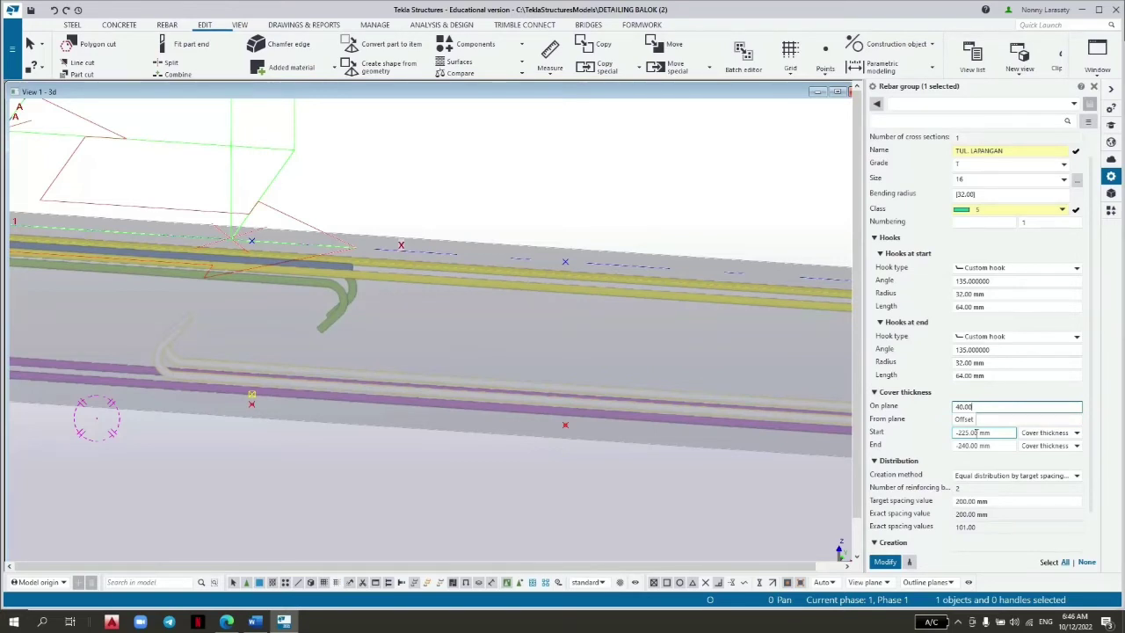
pyautogui.click(973, 432)
pyautogui.doubleClick(974, 432)
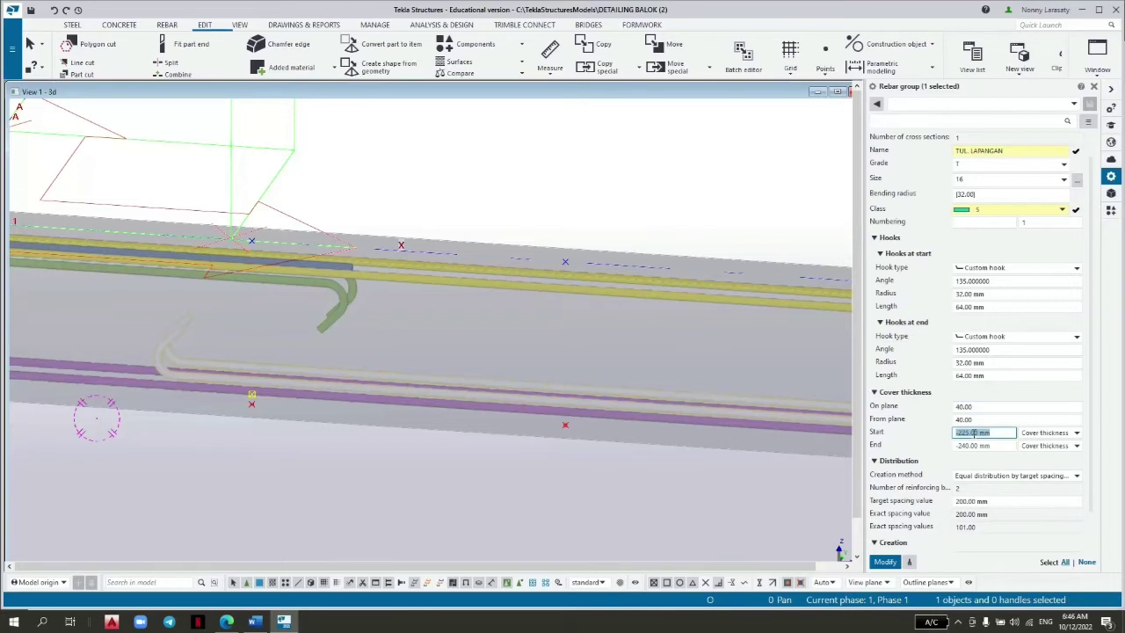
pyautogui.write('-380')
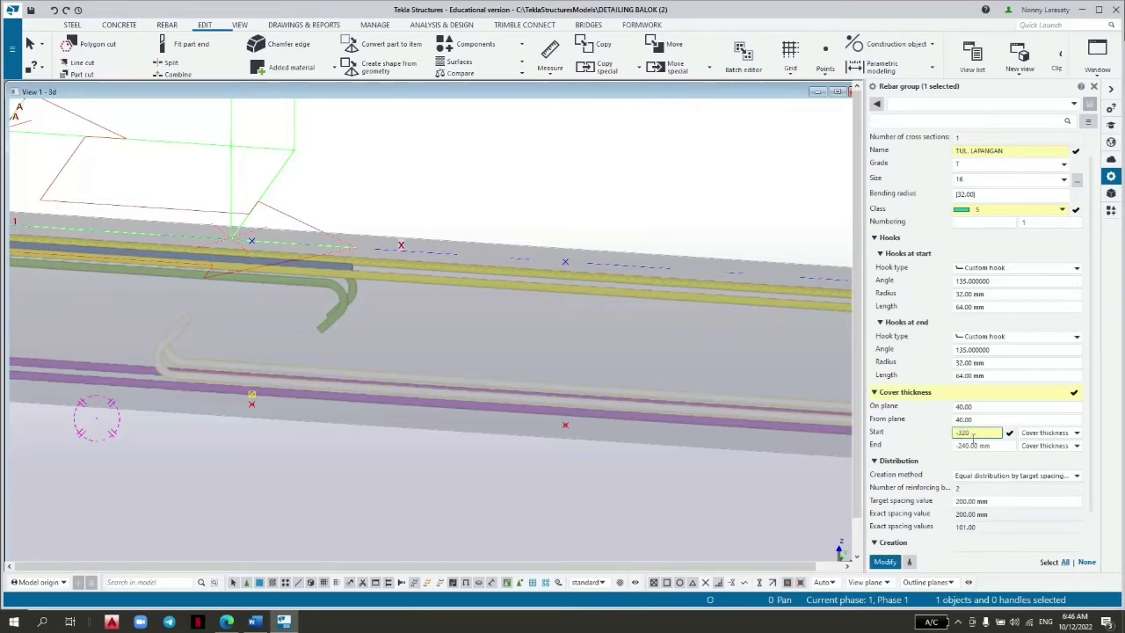
pyautogui.doubleClick(972, 445)
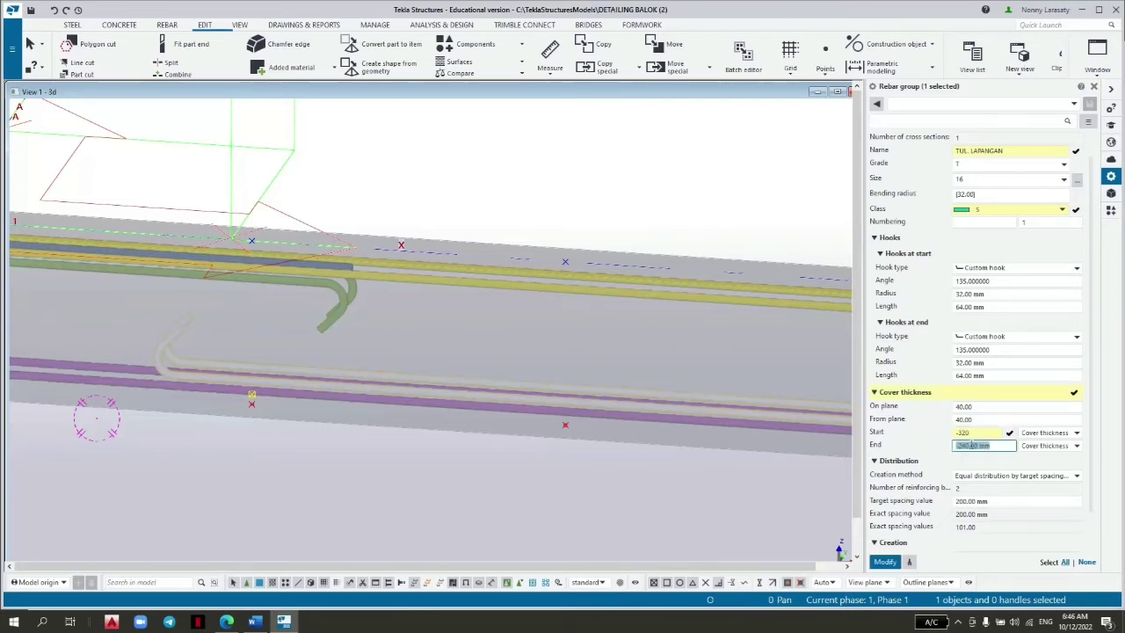
pyautogui.press('BackSpace')
pyautogui.write('-320')
pyautogui.click(883, 561)
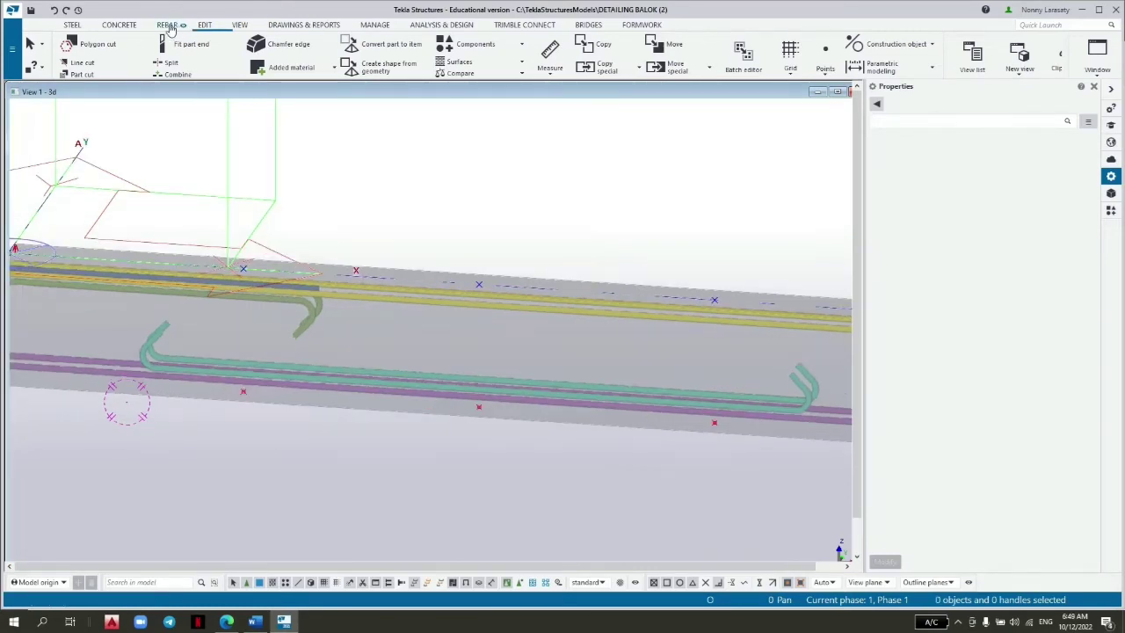
# Model a TUL. TUNGGAL BAWAH single bar in the beam from the first to the third bottom point, 1500 mm apart, and end the command.
pyautogui.click(168, 26)
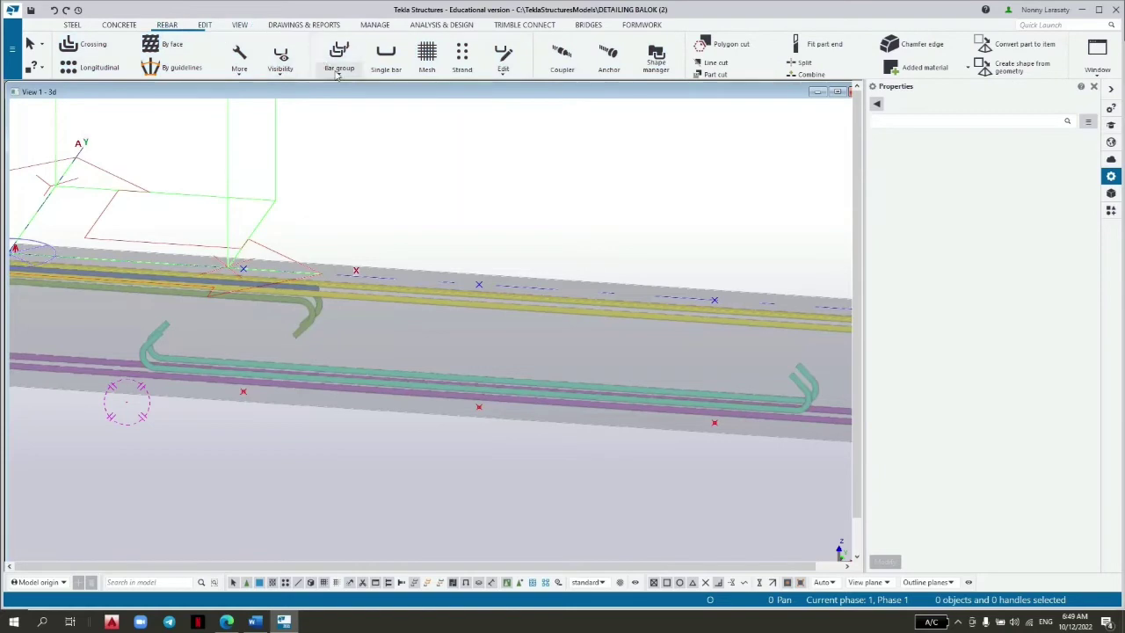
pyautogui.click(384, 58)
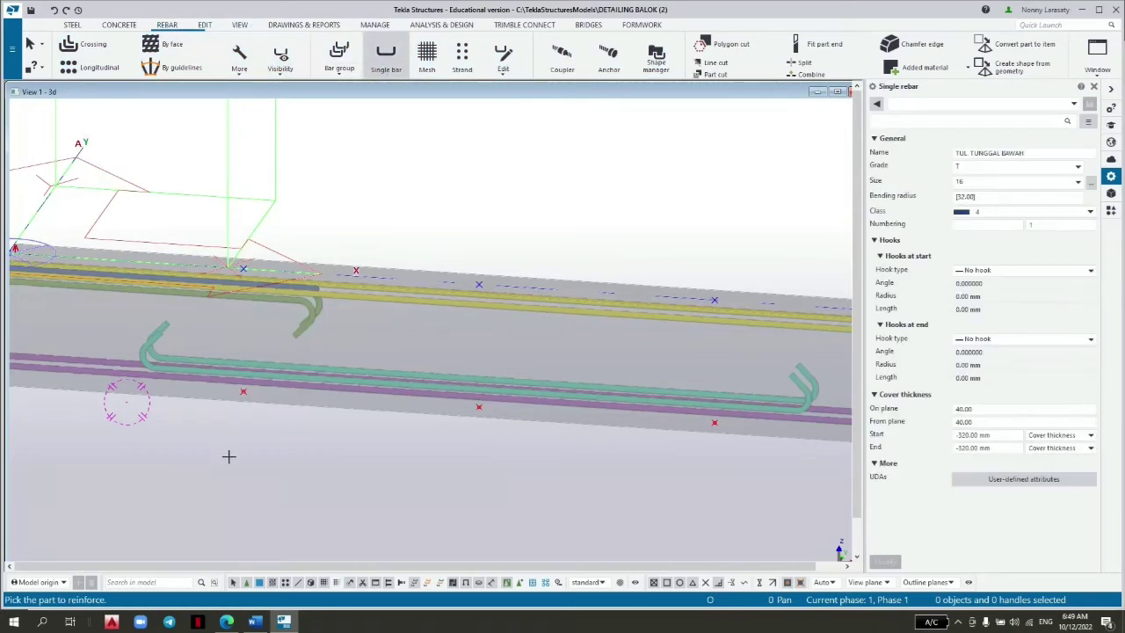
pyautogui.click(292, 407)
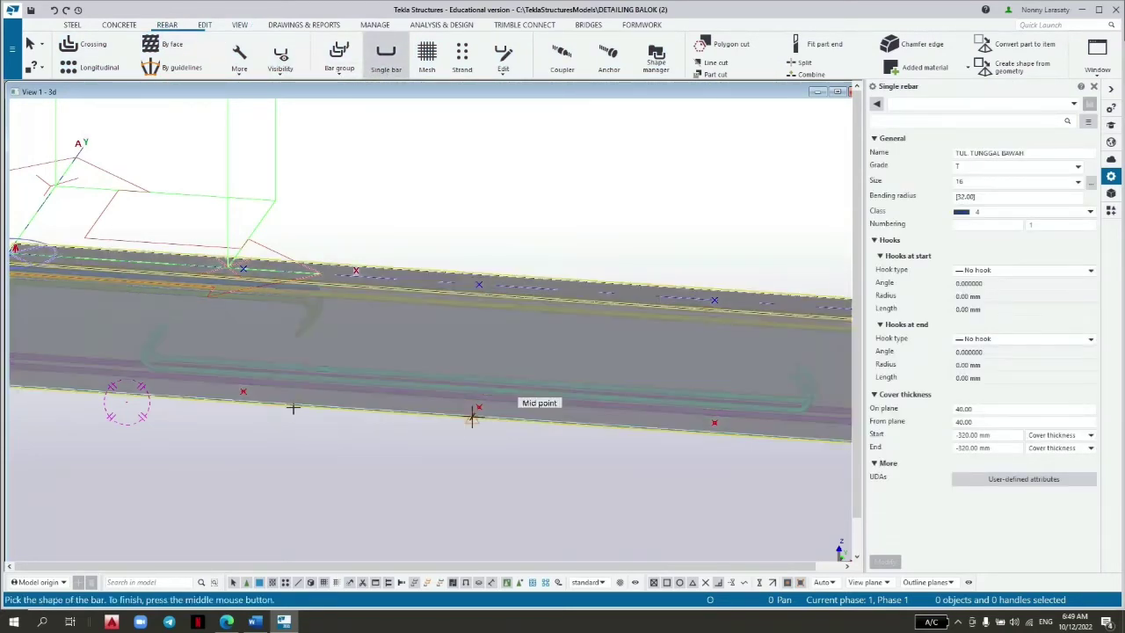
pyautogui.click(243, 389)
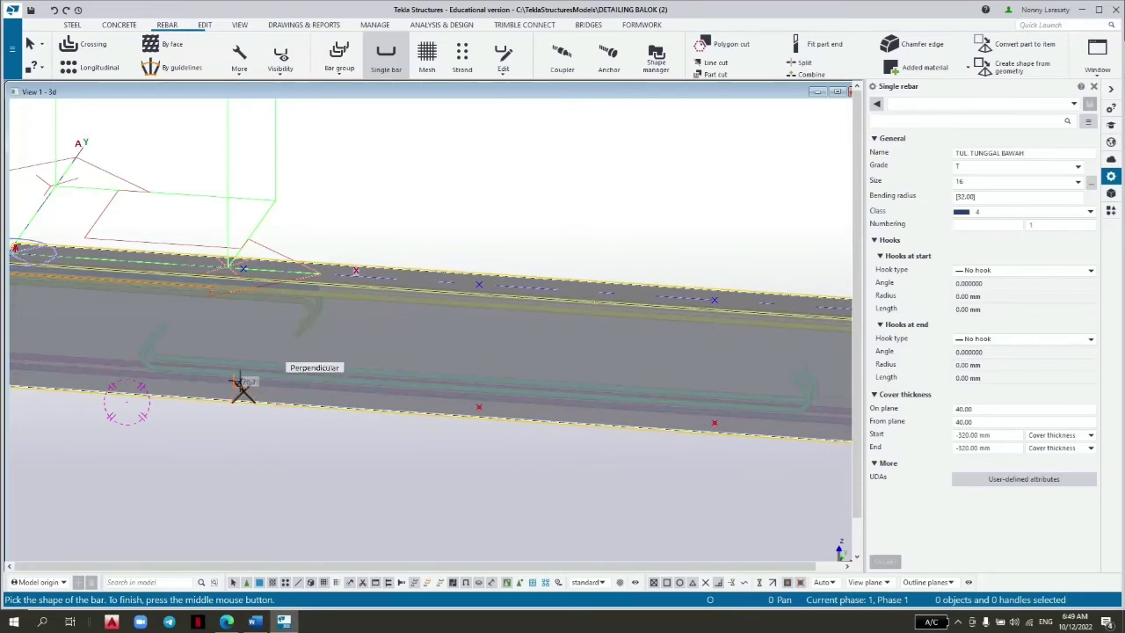
pyautogui.click(714, 422)
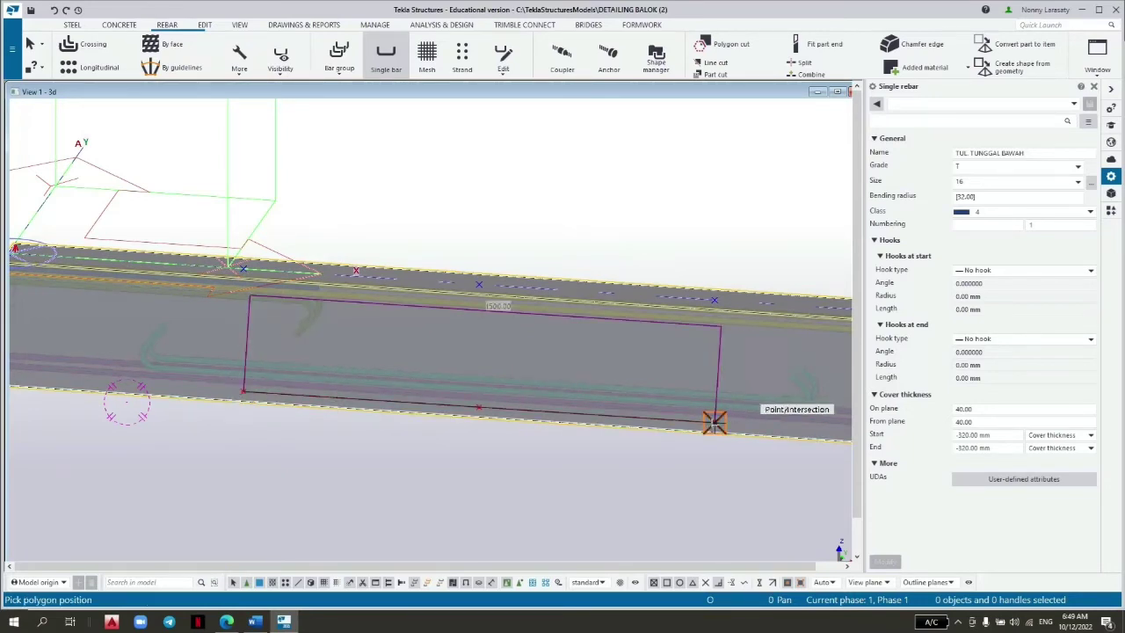
pyautogui.middleClick(714, 422)
pyautogui.click(601, 513)
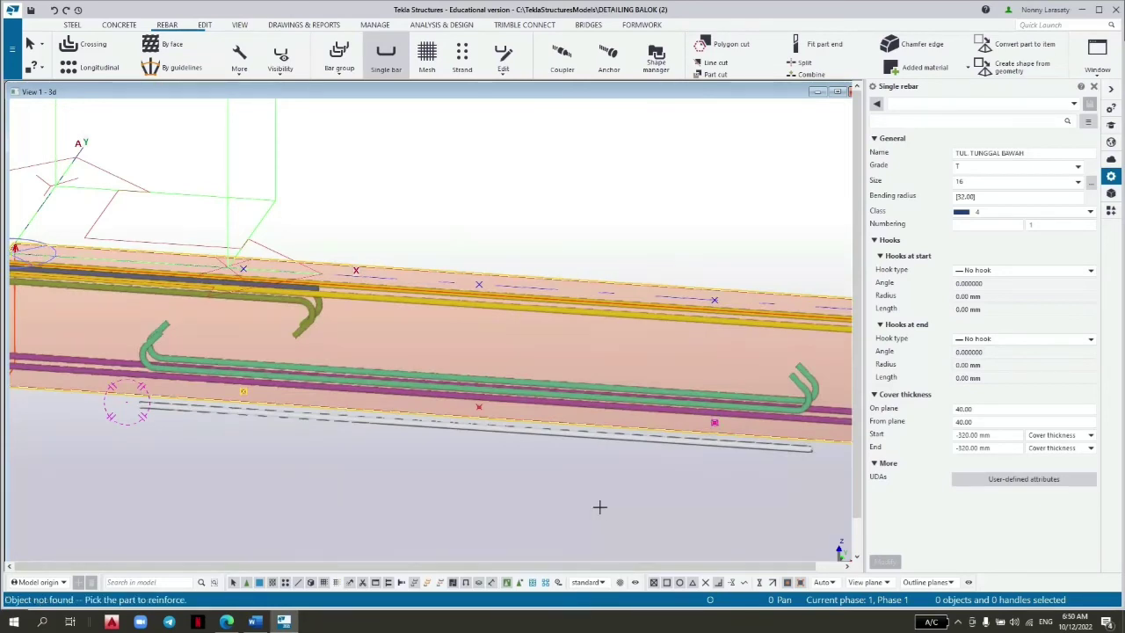
pyautogui.rightClick(555, 459)
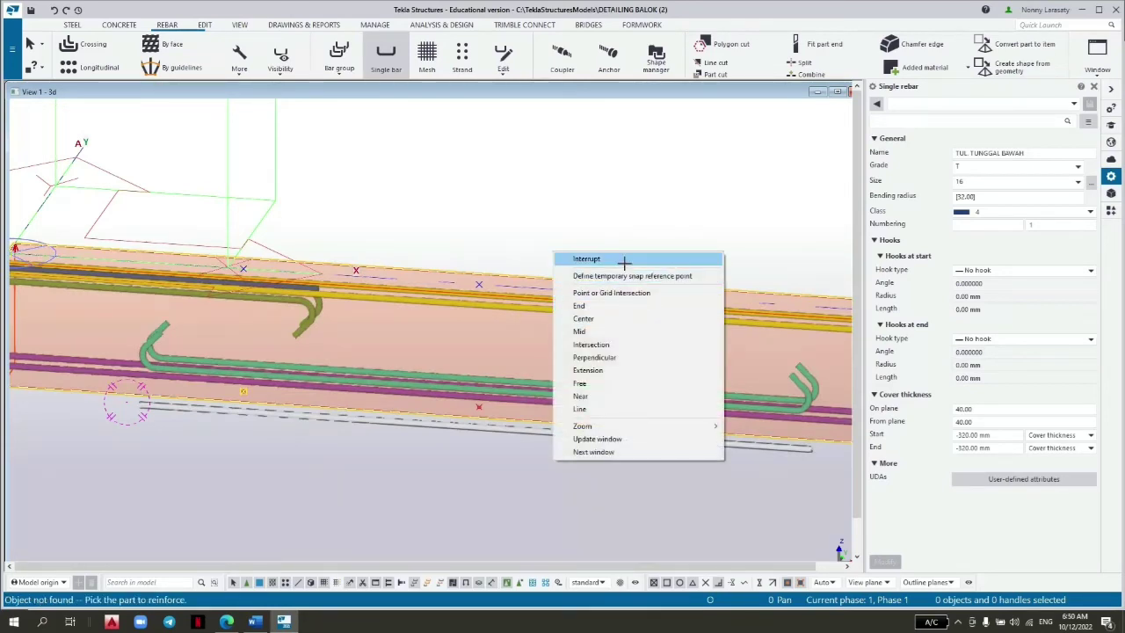
pyautogui.click(624, 261)
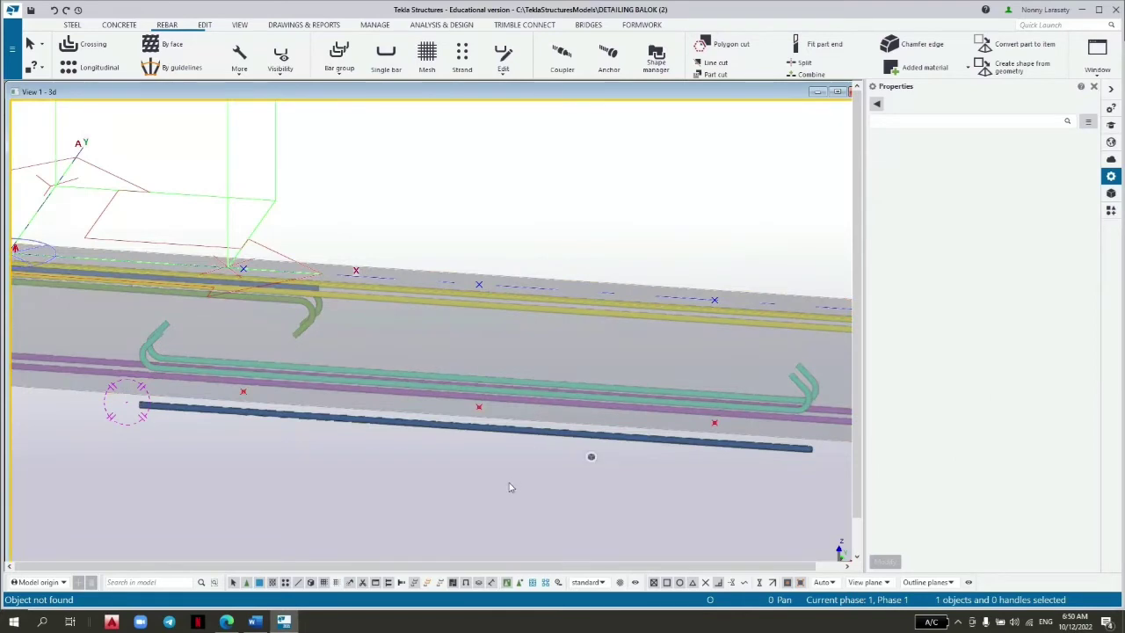
# Move the TUL. TUNGGAL BAWAH bar linearly by 50 mm in Y and 100 mm in Z, and end the move command.
pyautogui.click(528, 432)
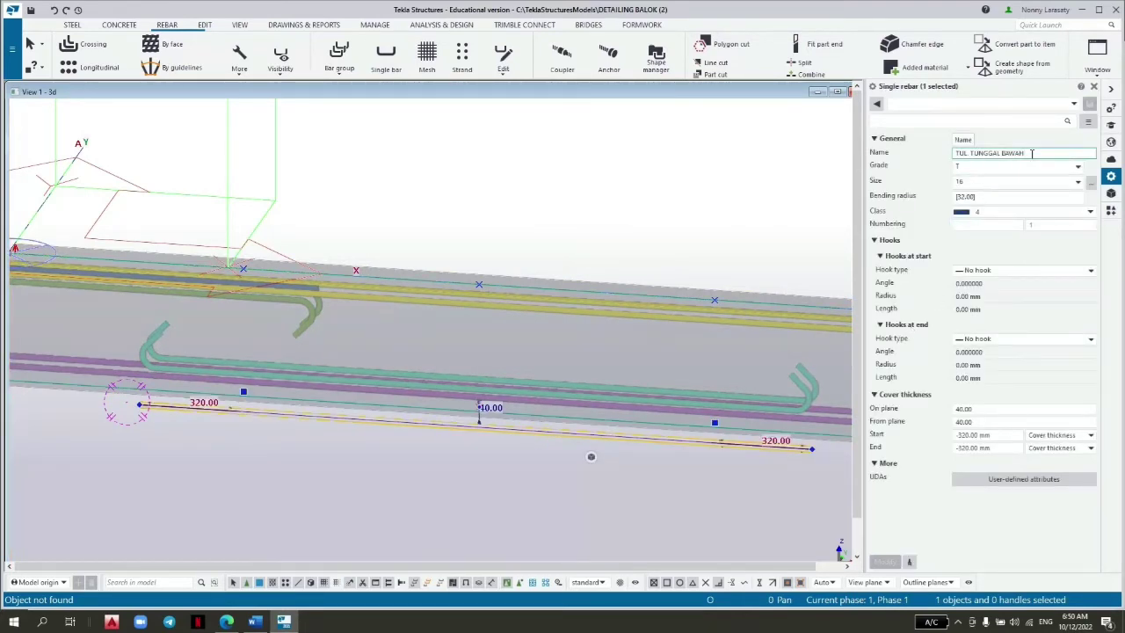
pyautogui.click(991, 434)
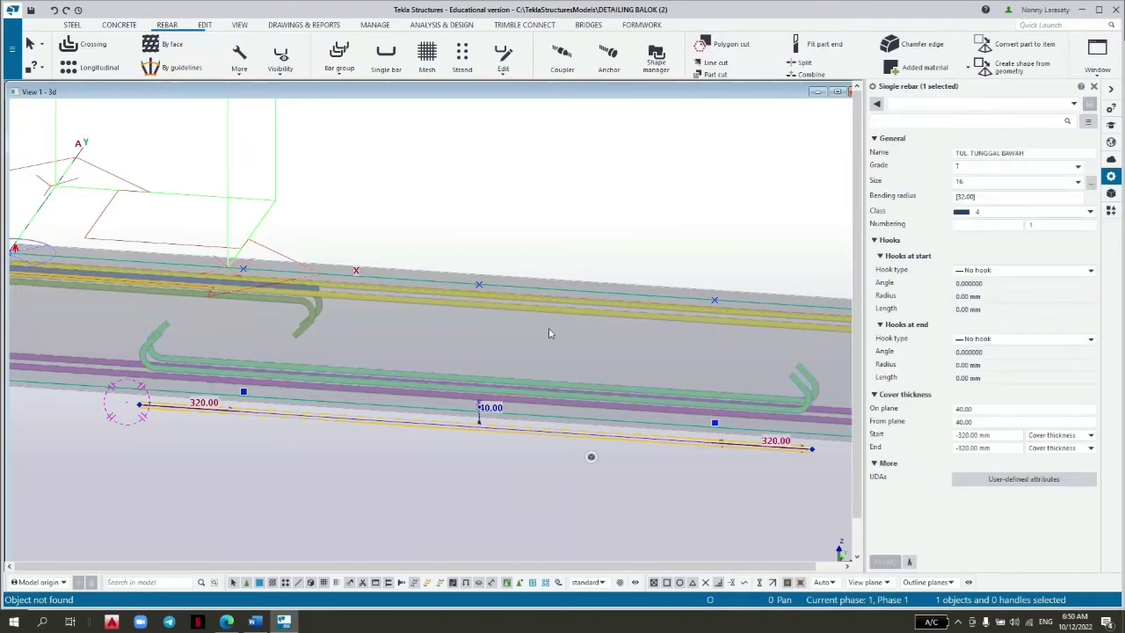
pyautogui.click(204, 25)
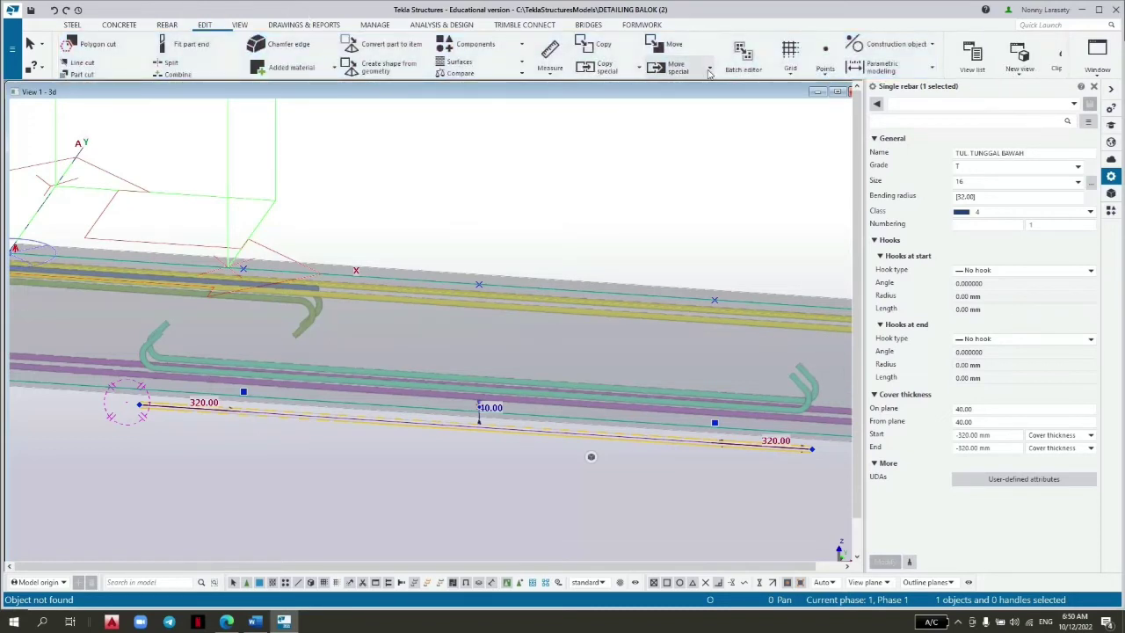
pyautogui.click(708, 67)
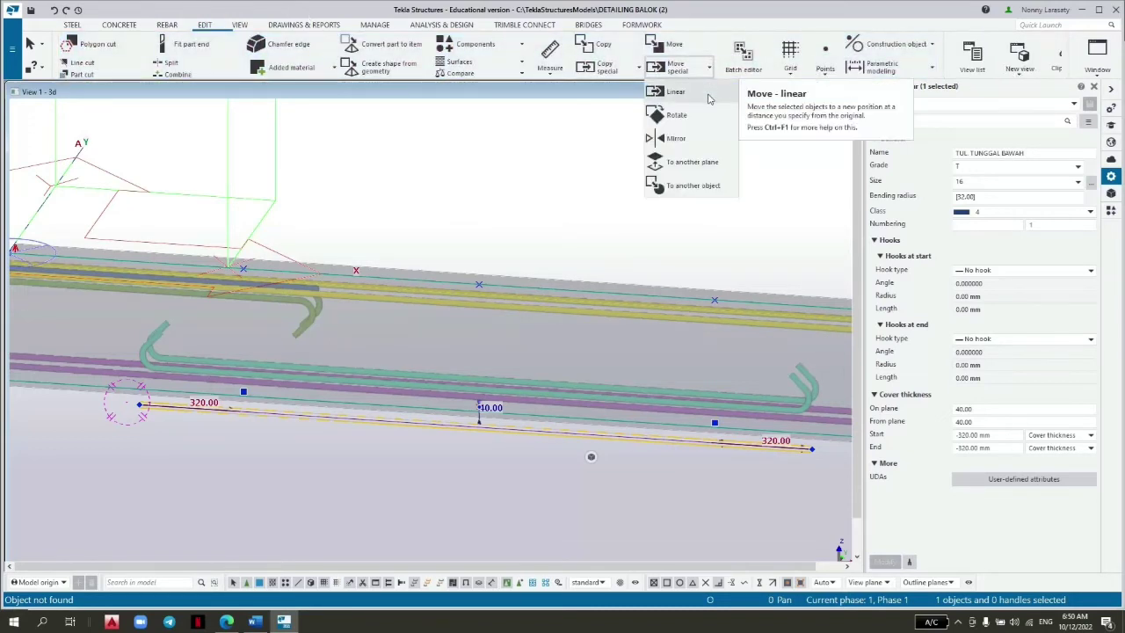
pyautogui.click(709, 97)
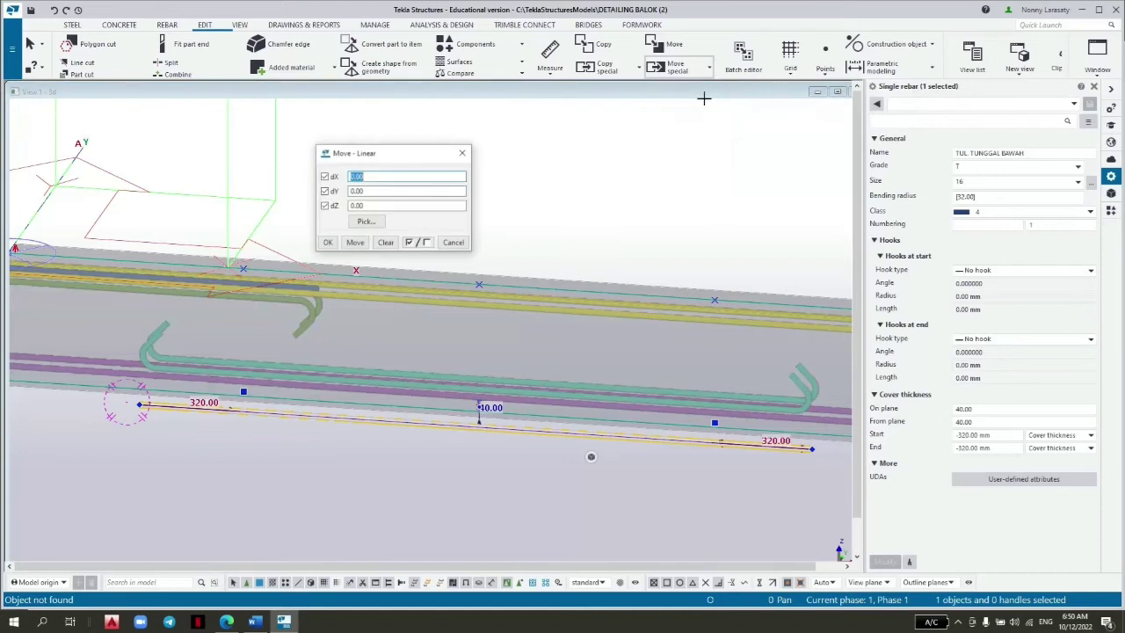
pyautogui.click(368, 191)
pyautogui.doubleClick(367, 191)
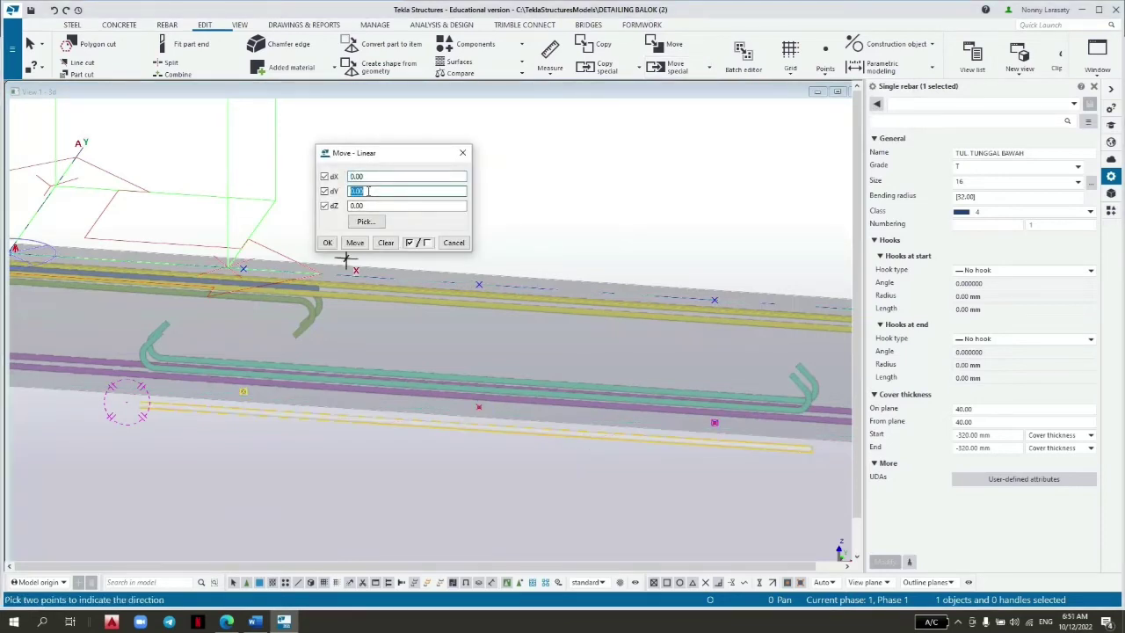
pyautogui.write('50')
pyautogui.click(365, 206)
pyautogui.doubleClick(368, 206)
pyautogui.write('1')
pyautogui.click(354, 242)
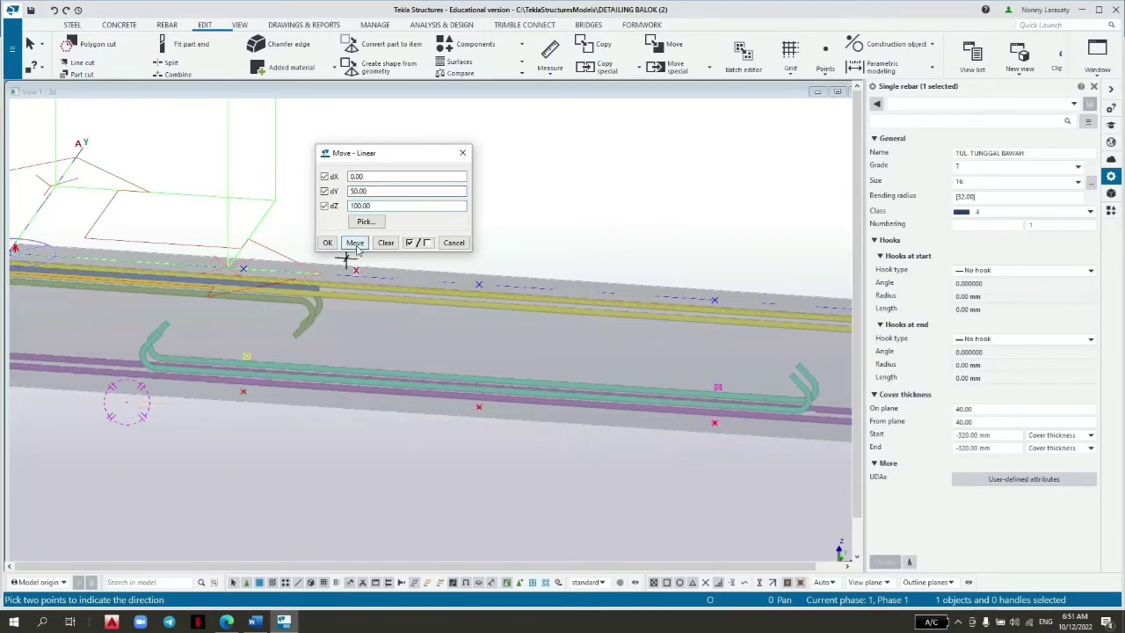
pyautogui.rightClick(254, 454)
pyautogui.click(318, 253)
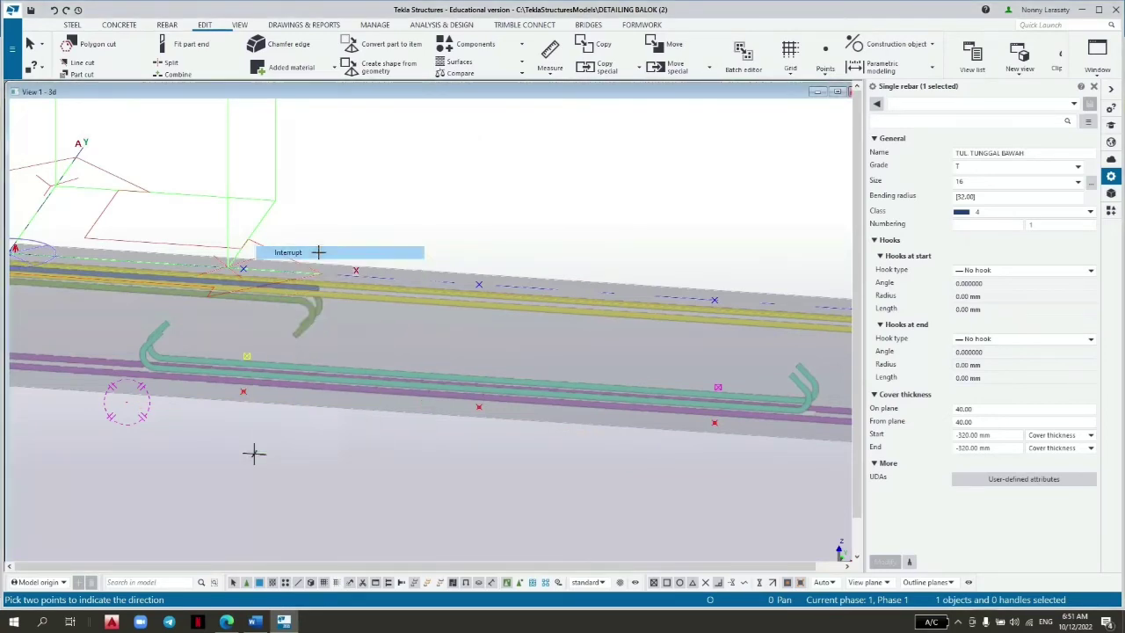
pyautogui.moveTo(147, 439); pyautogui.dragTo(239, 440, button='middle')
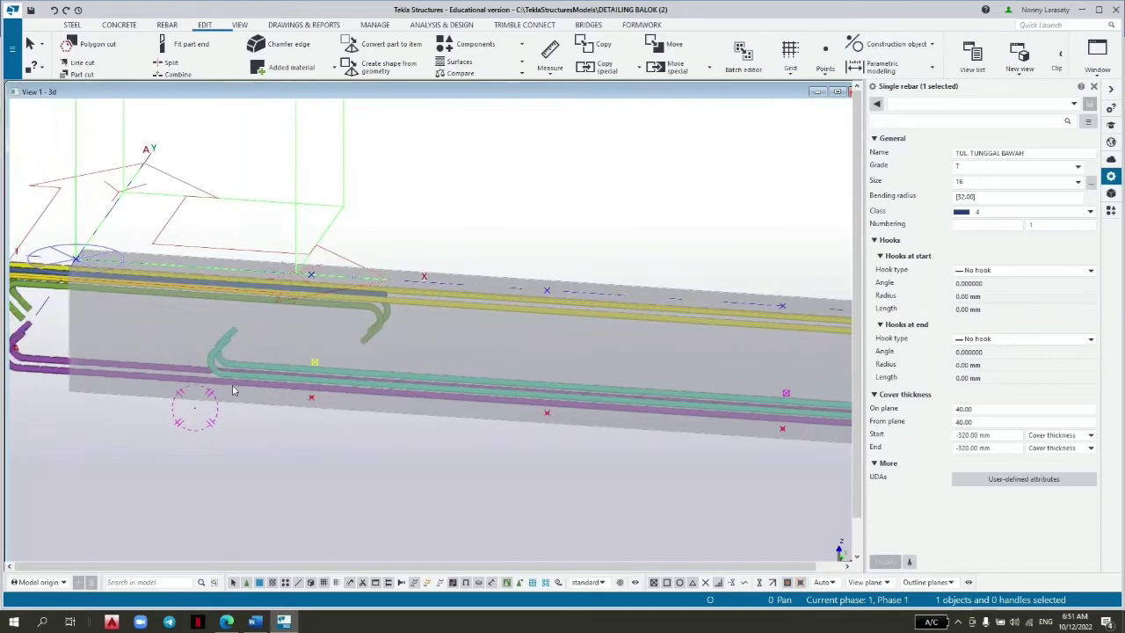
pyautogui.scroll(-1, 476, 364)
pyautogui.moveTo(429, 467); pyautogui.dragTo(302, 414, button='middle')
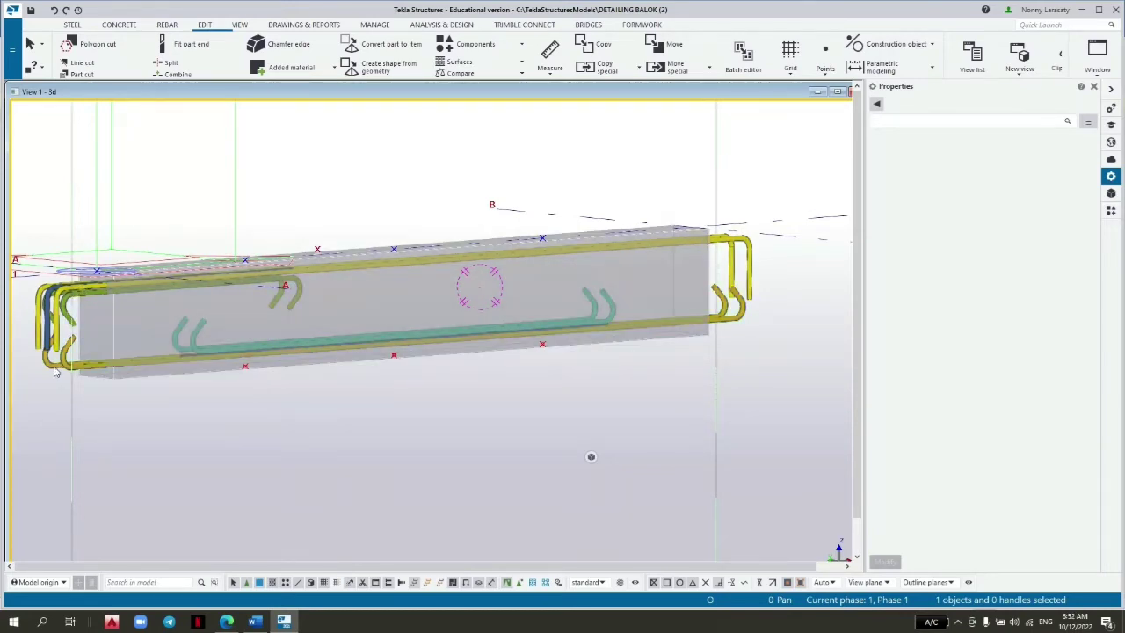
# Copy the TUL. TUMPUAN group and the short top single bar once, rotated 180 degrees around Z about origin X 1500, Y 0, Z 400.
pyautogui.scroll(2, 63, 327)
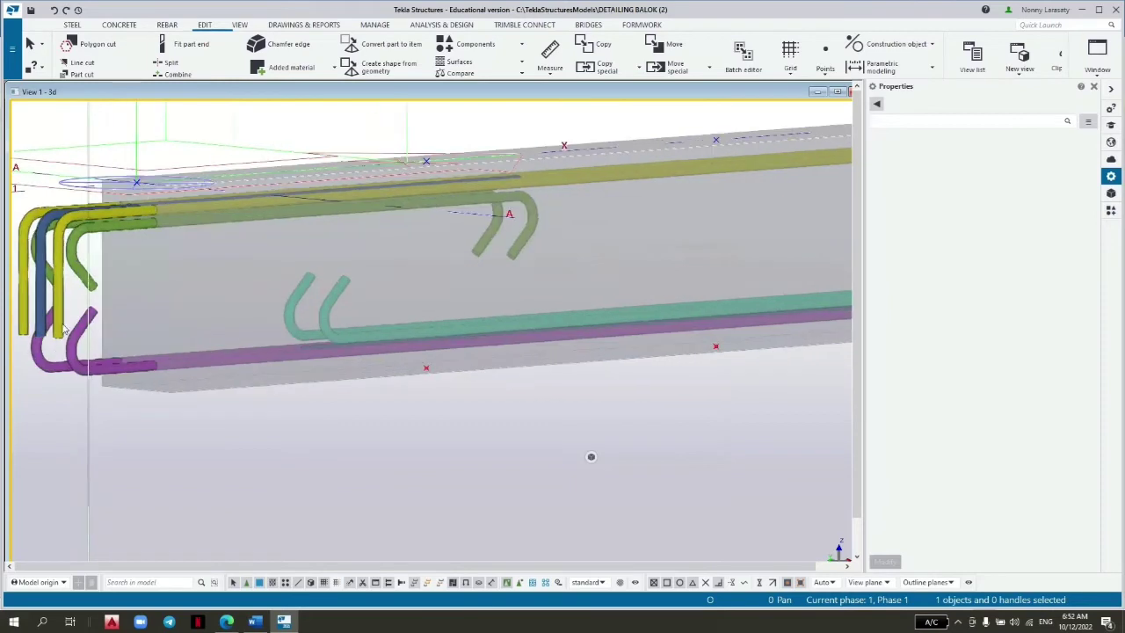
pyautogui.click(77, 241)
pyautogui.click(44, 239)
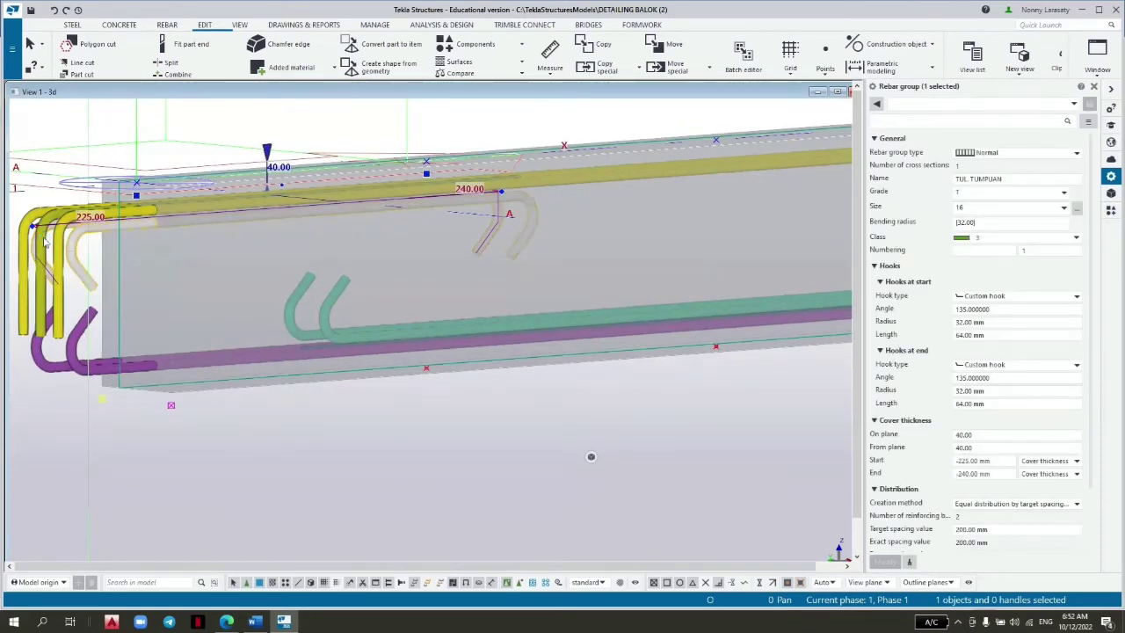
pyautogui.click(44, 242)
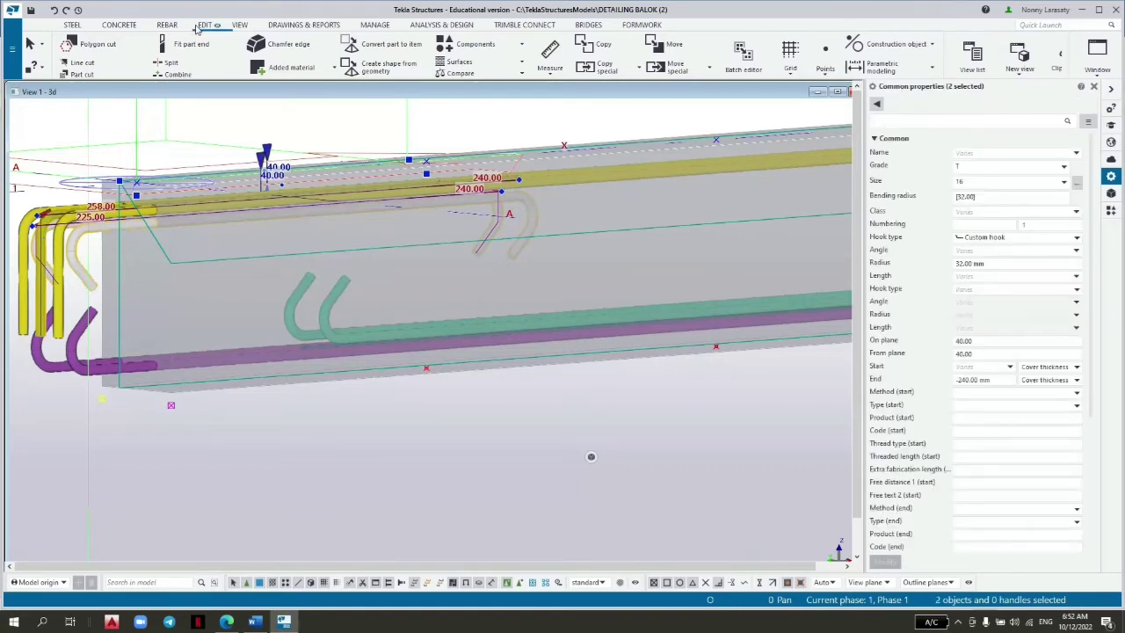
pyautogui.click(636, 67)
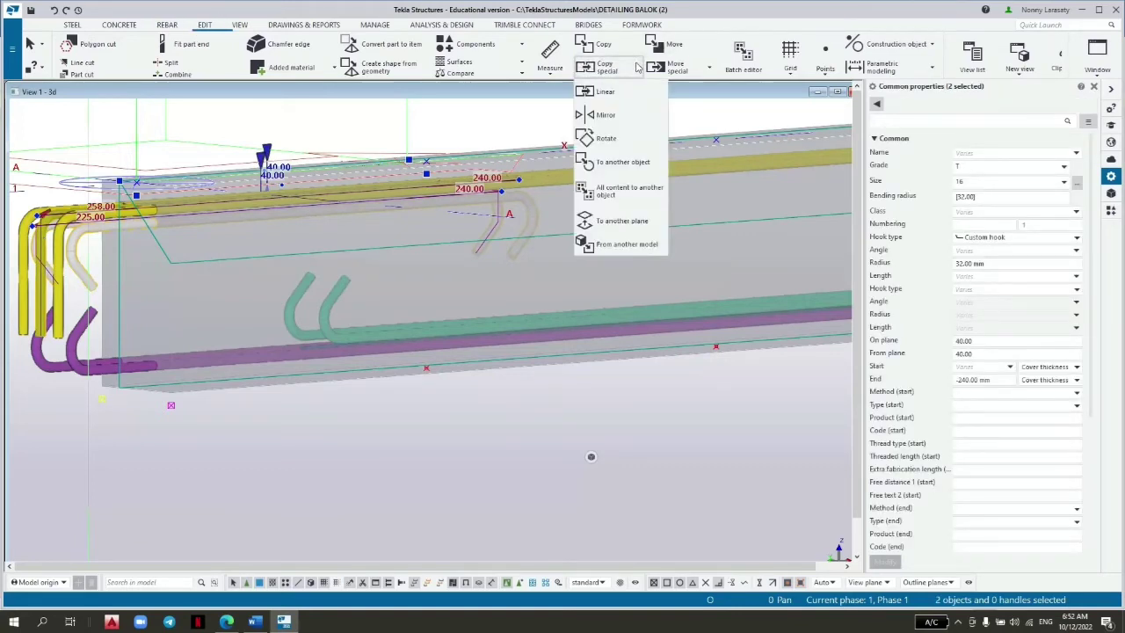
pyautogui.click(615, 141)
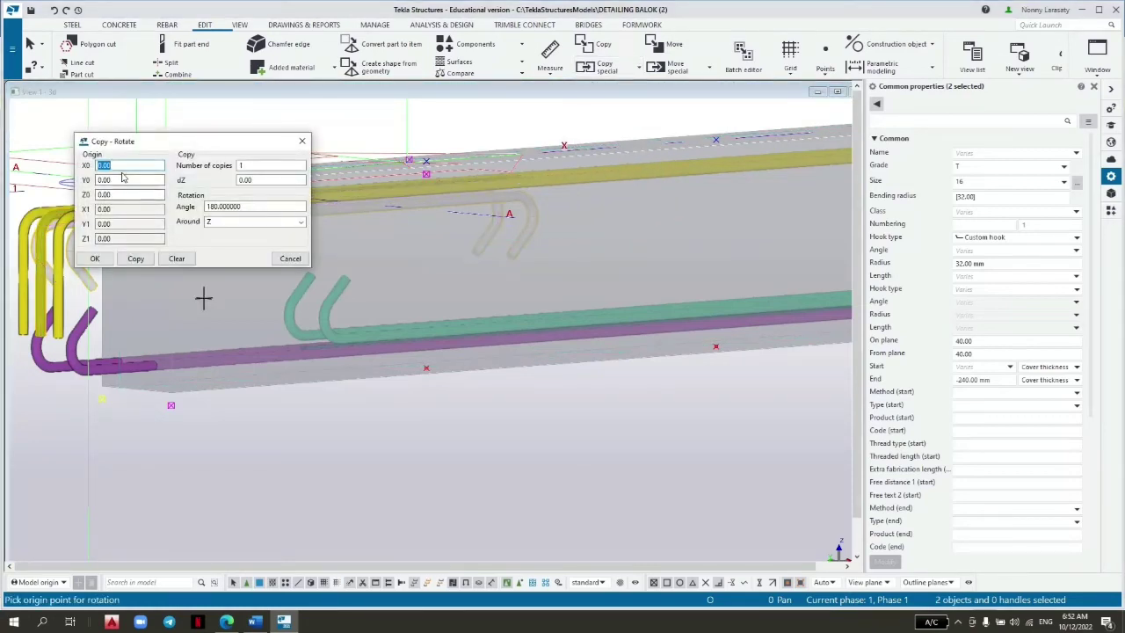
pyautogui.write('1')
pyautogui.press('Tab')
pyautogui.press('Tab')
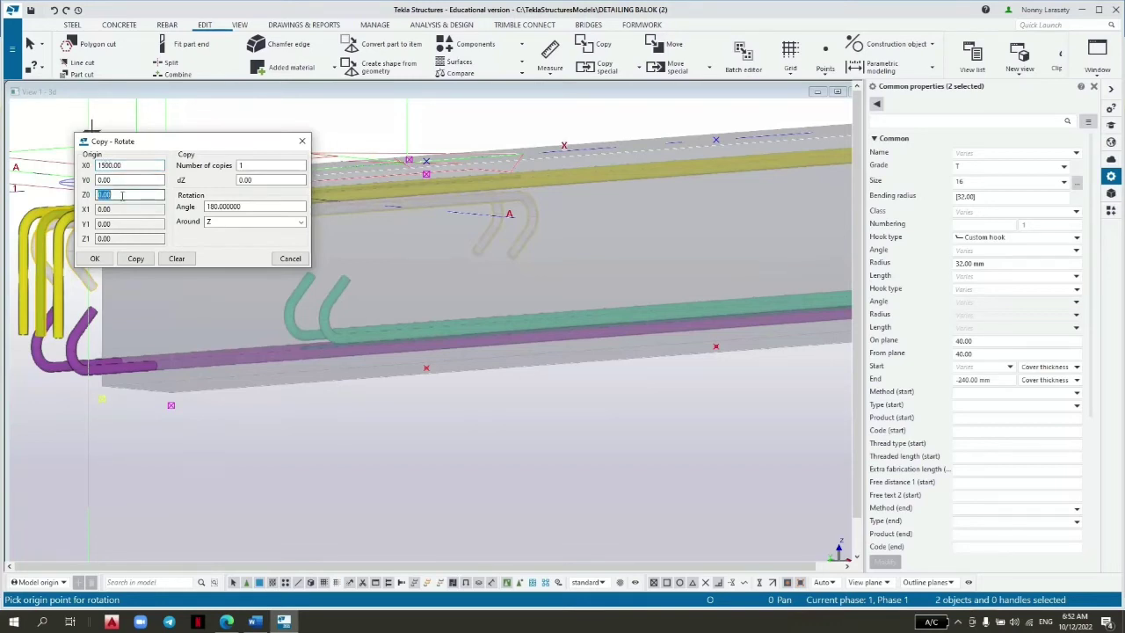
pyautogui.write('400')
pyautogui.click(136, 257)
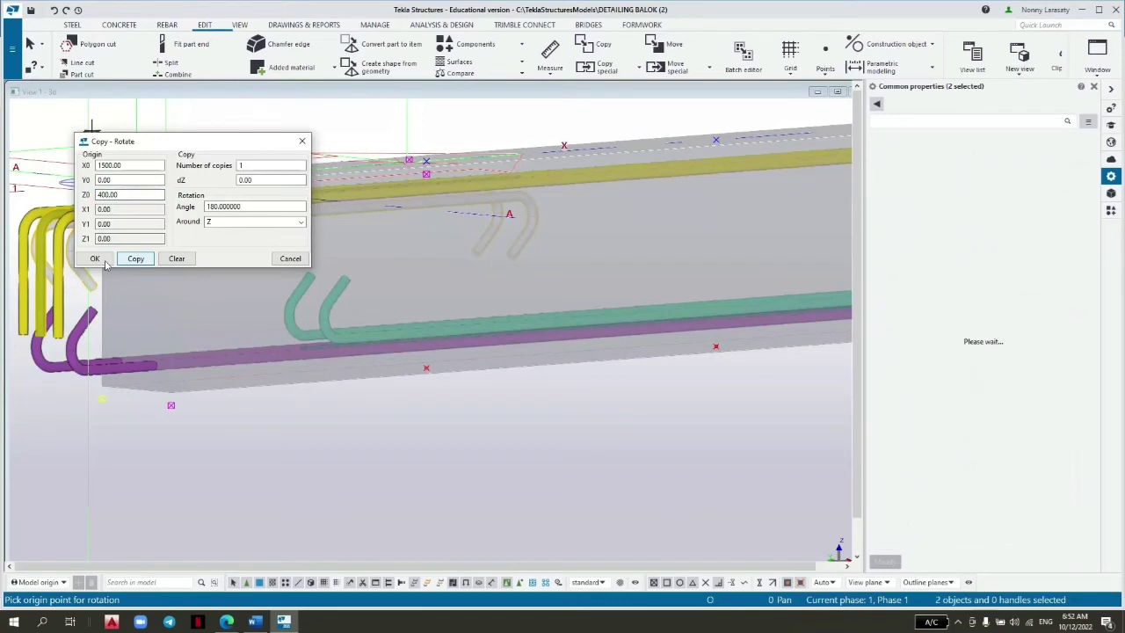
pyautogui.click(95, 258)
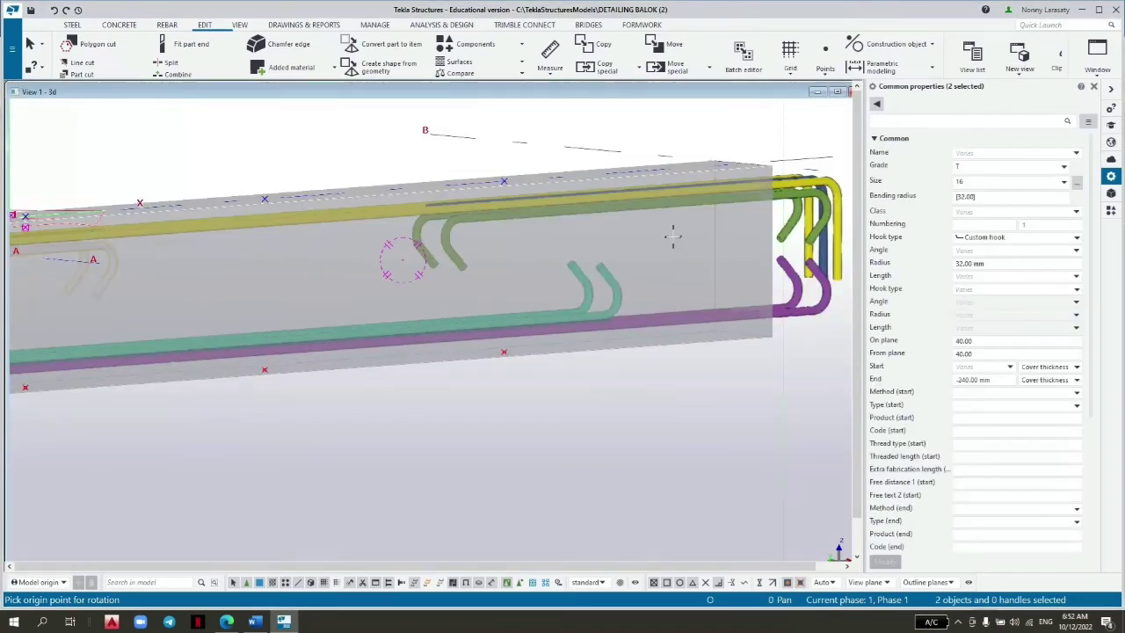
pyautogui.scroll(-1, 676, 420)
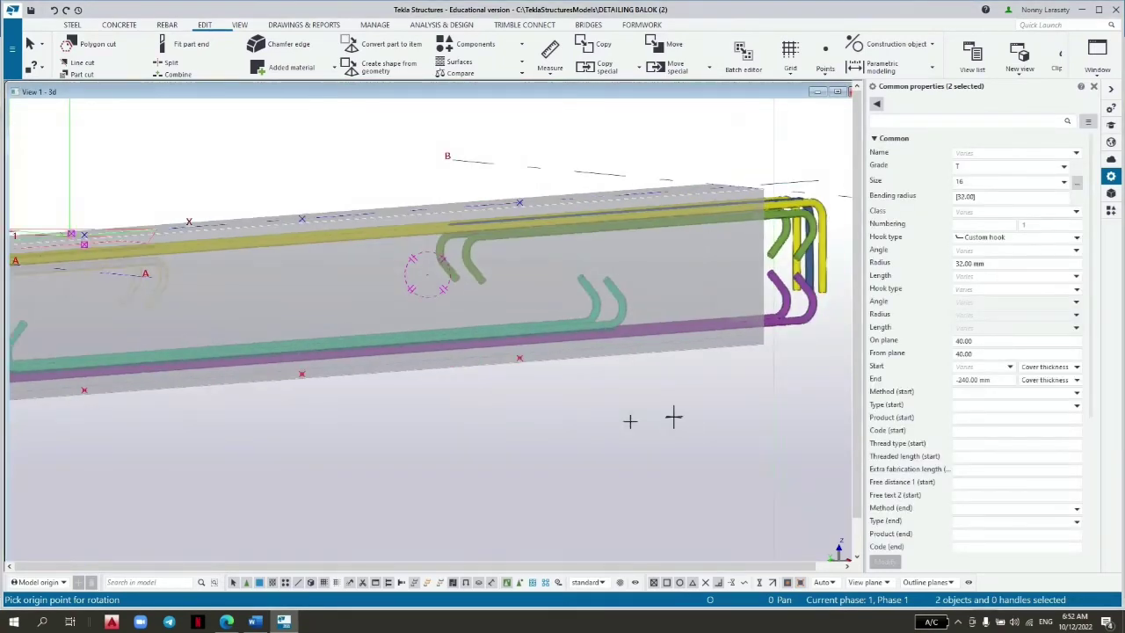
pyautogui.scroll(2, 641, 422)
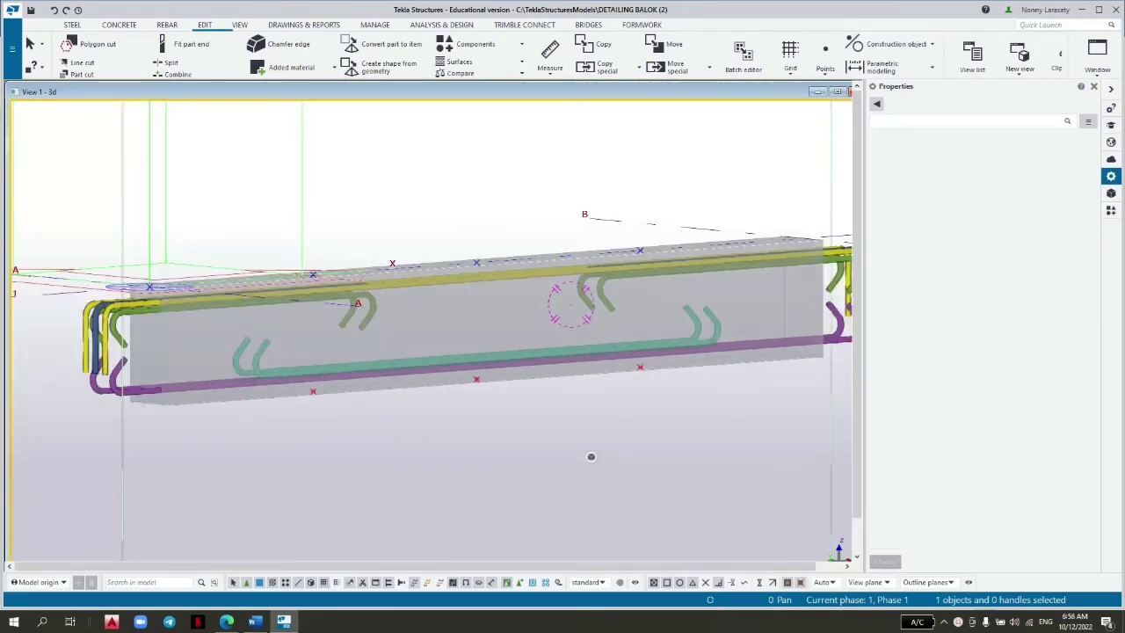
# Start a crossing rebar set on the beam, check the shear-bar size formulas in Word, and return to Tekla with the rectangular shape editable.
pyautogui.click(167, 25)
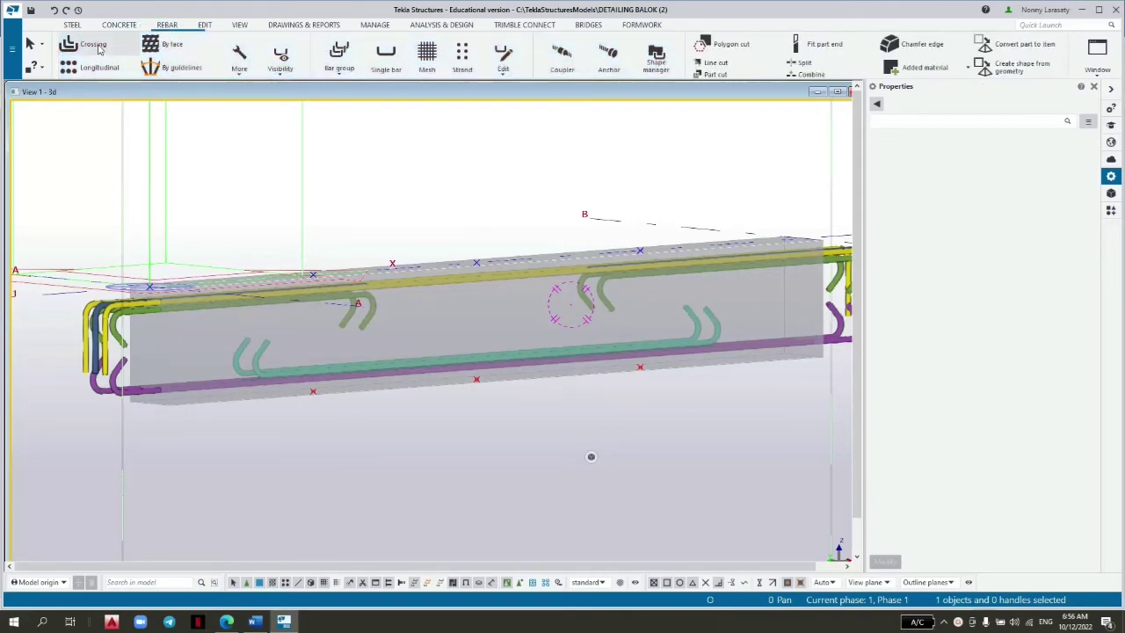
pyautogui.click(176, 67)
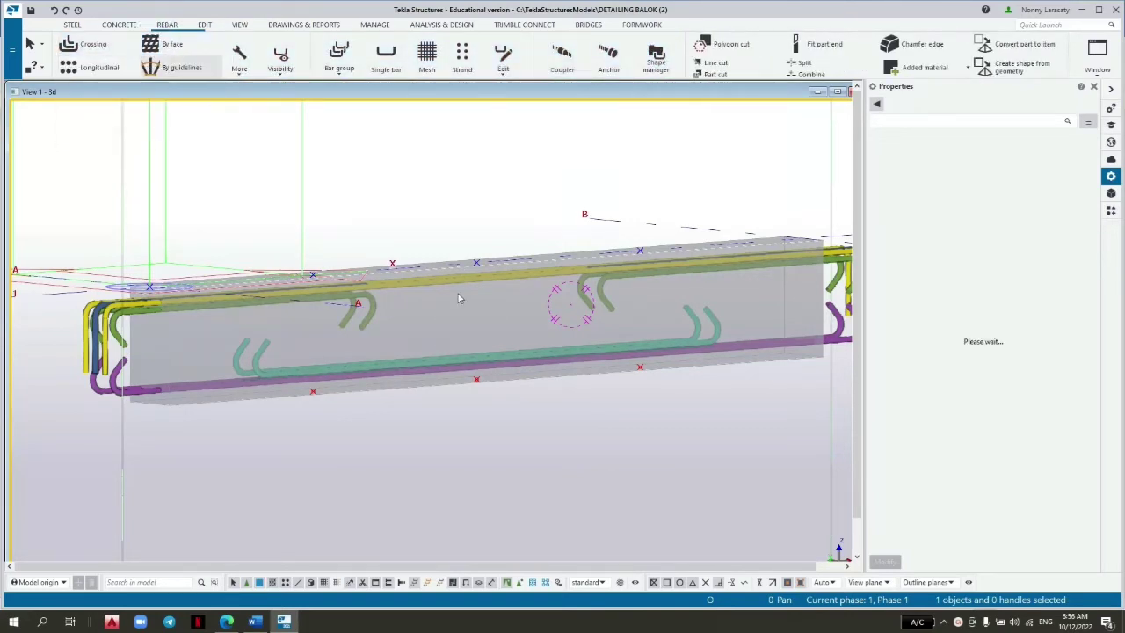
pyautogui.click(443, 387)
pyautogui.scroll(1, 486, 303)
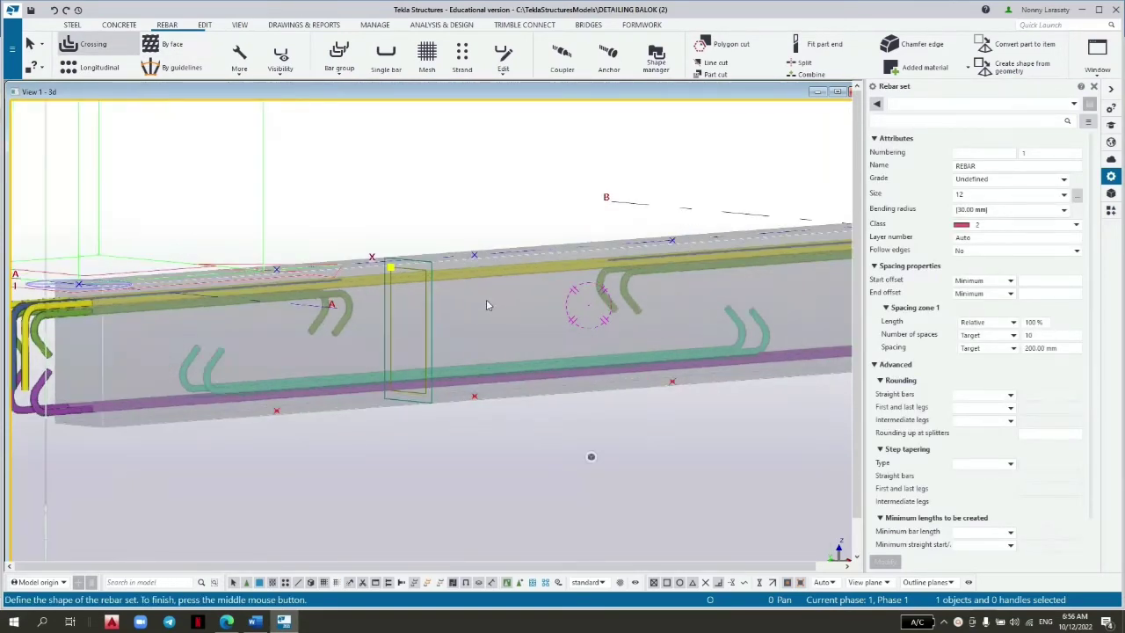
pyautogui.scroll(-1, 480, 307)
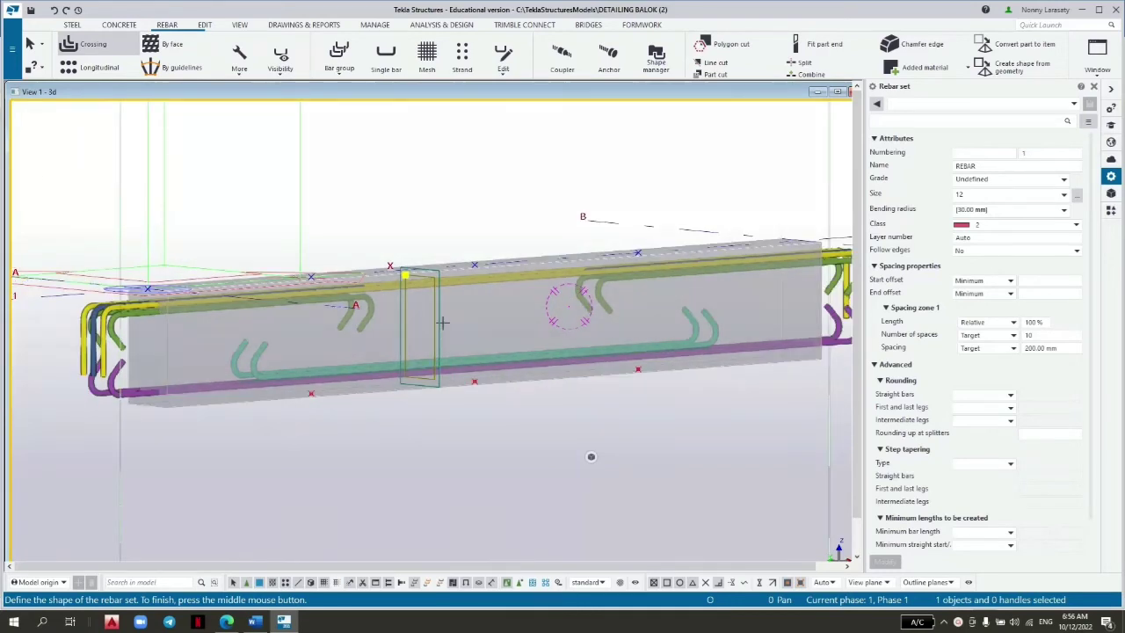
pyautogui.moveTo(604, 465)
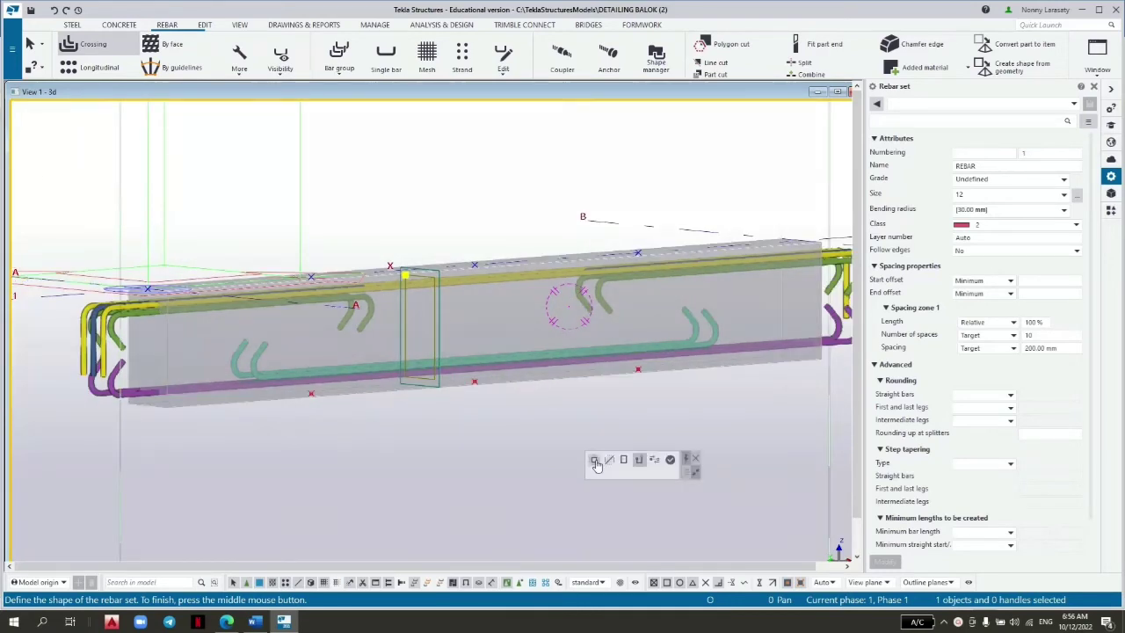
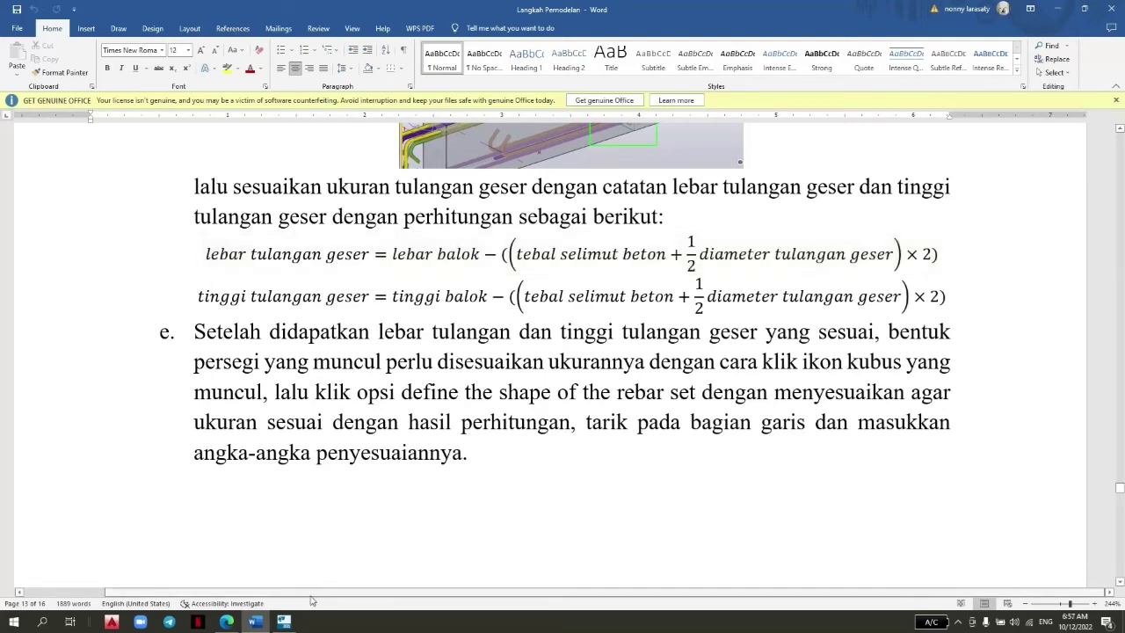
pyautogui.click(285, 621)
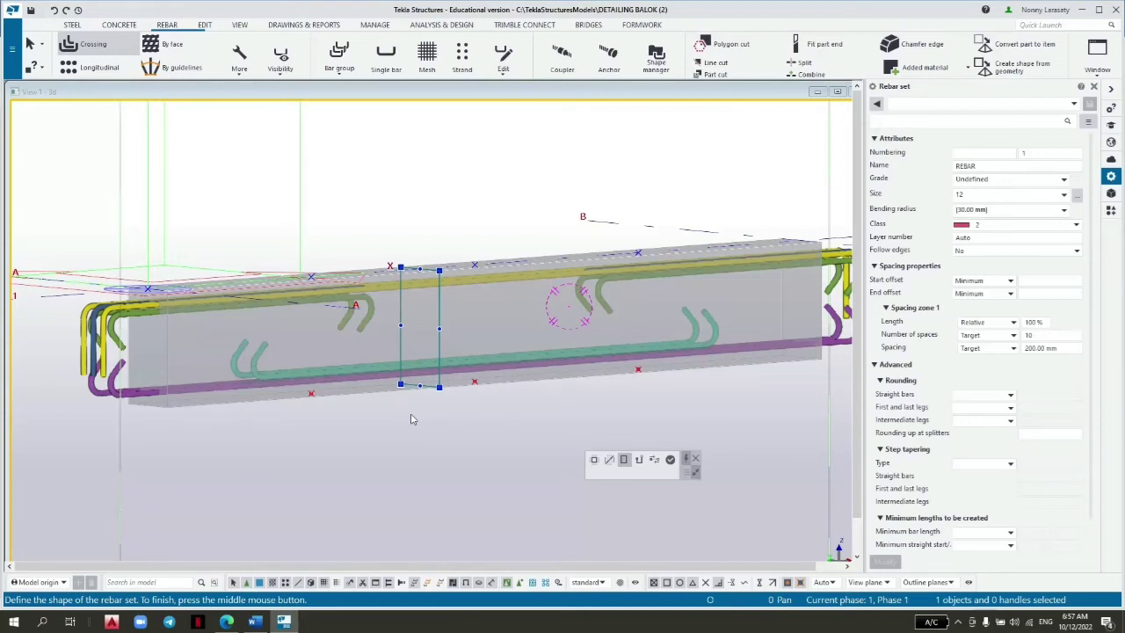
# Resize the crossing rebar set's rectangular shape to 320 mm high and 110 mm wide, and create the stirrups.
pyautogui.scroll(5, 408, 305)
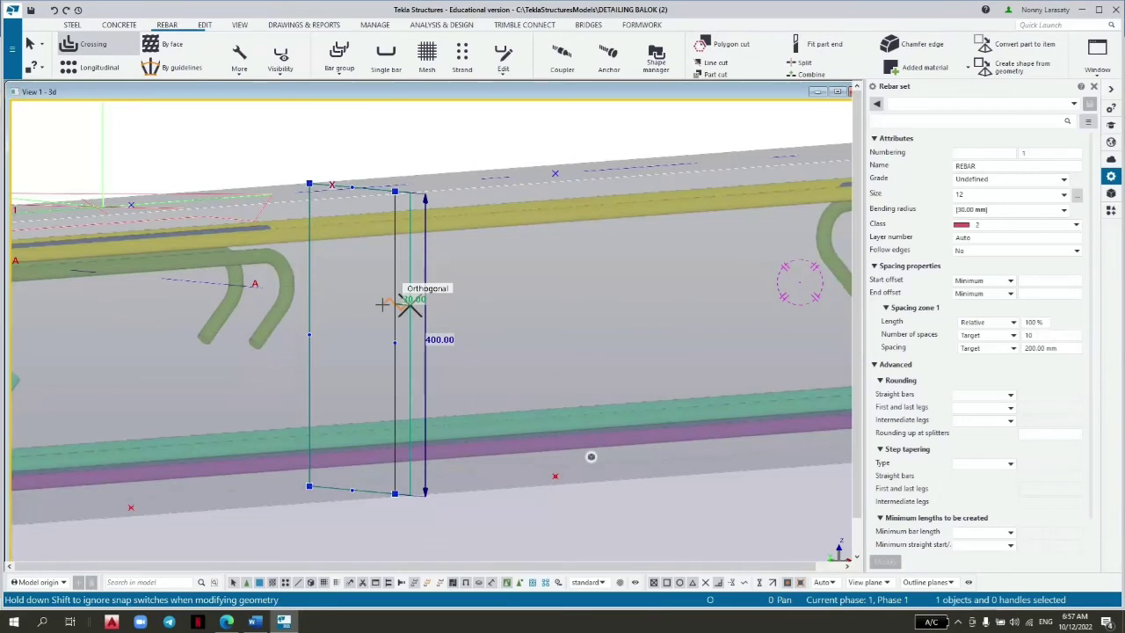
pyautogui.moveTo(382, 305); pyautogui.dragTo(384, 304)
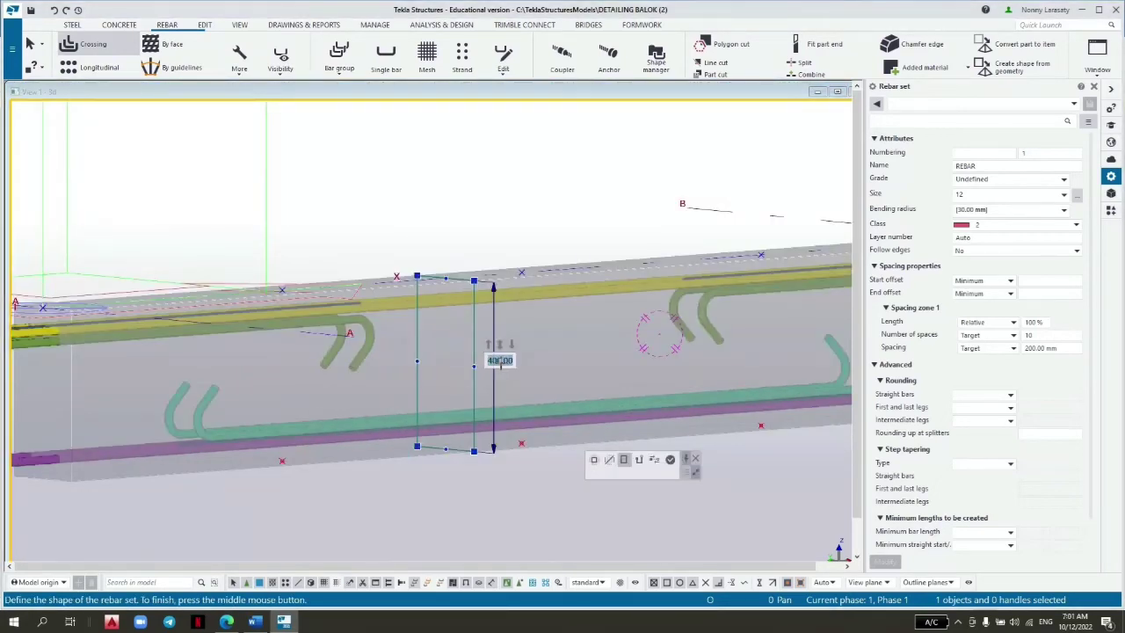
pyautogui.write('310')
pyautogui.press('Return')
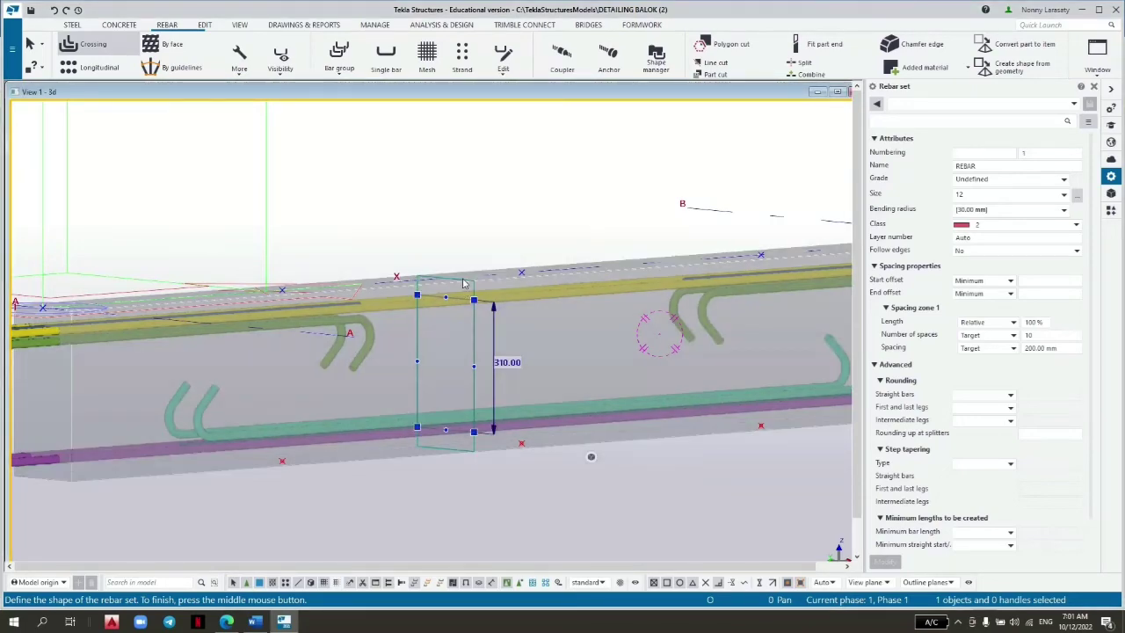
pyautogui.scroll(5, 448, 363)
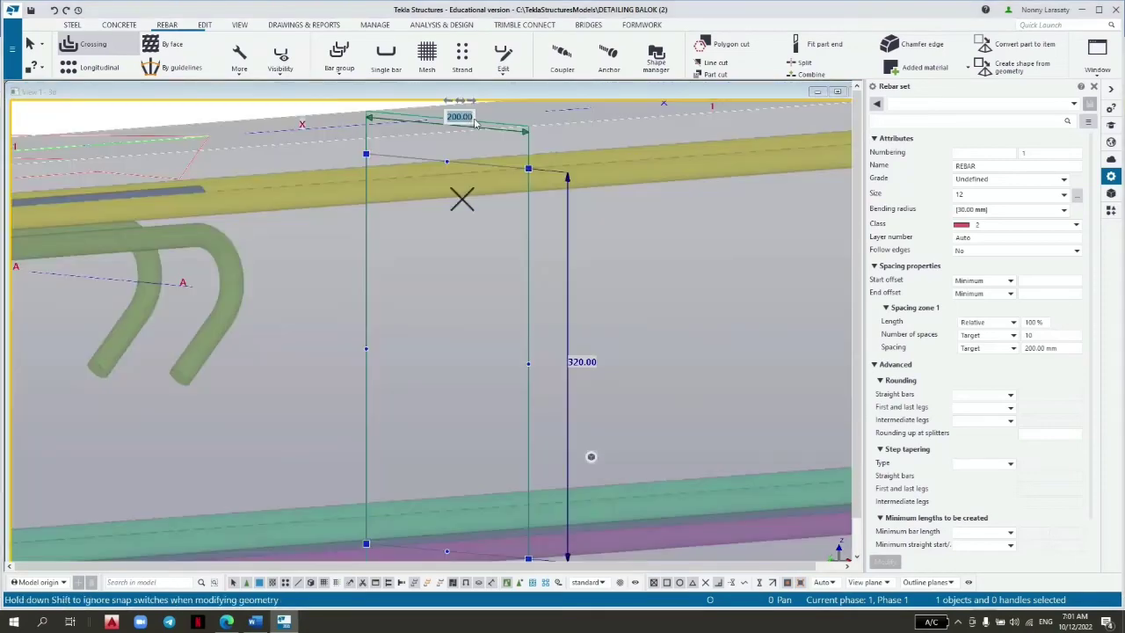
pyautogui.write('110')
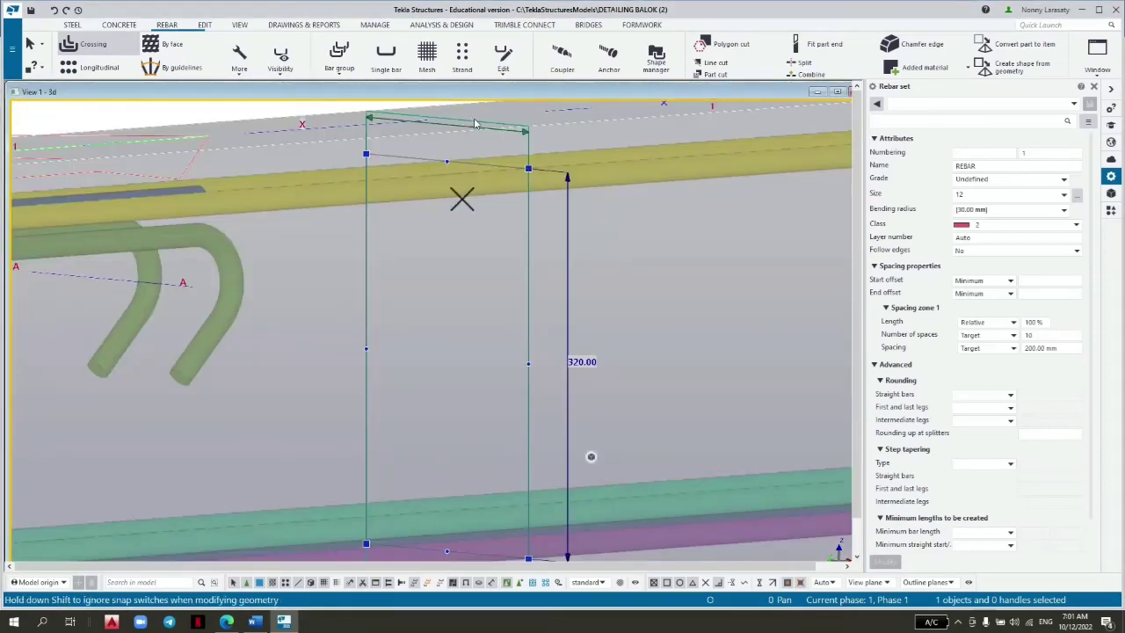
pyautogui.press('Return')
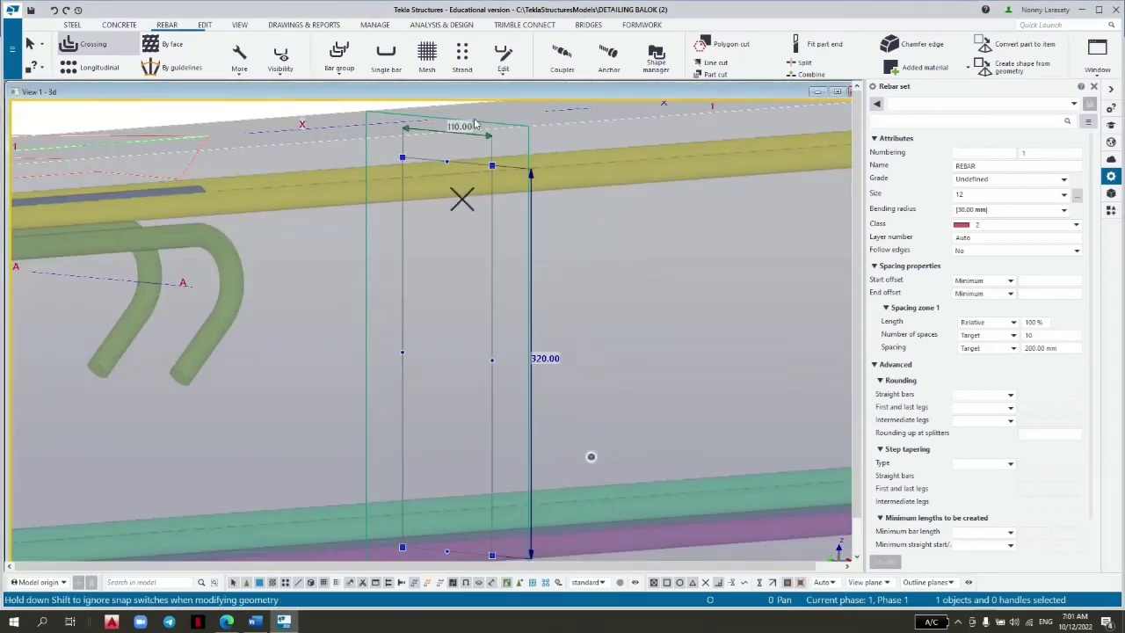
pyautogui.middleClick(530, 148)
# Select the new stirrup set and split its spacing guideline along the beam into three spacing zones.
pyautogui.scroll(-2, 542, 169)
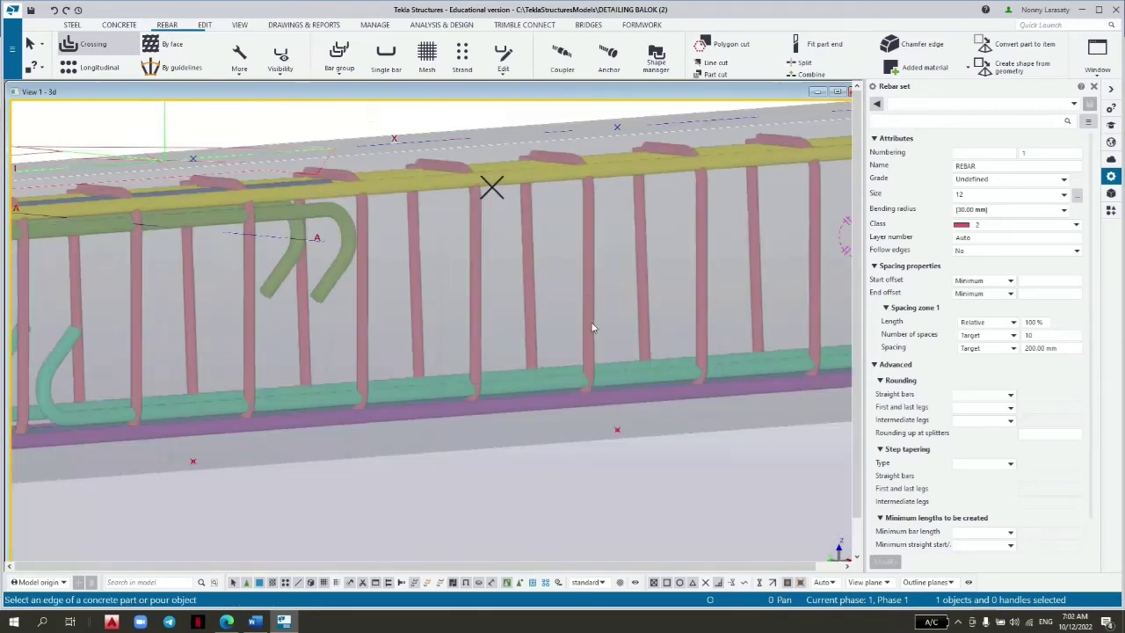
pyautogui.scroll(-1, 592, 328)
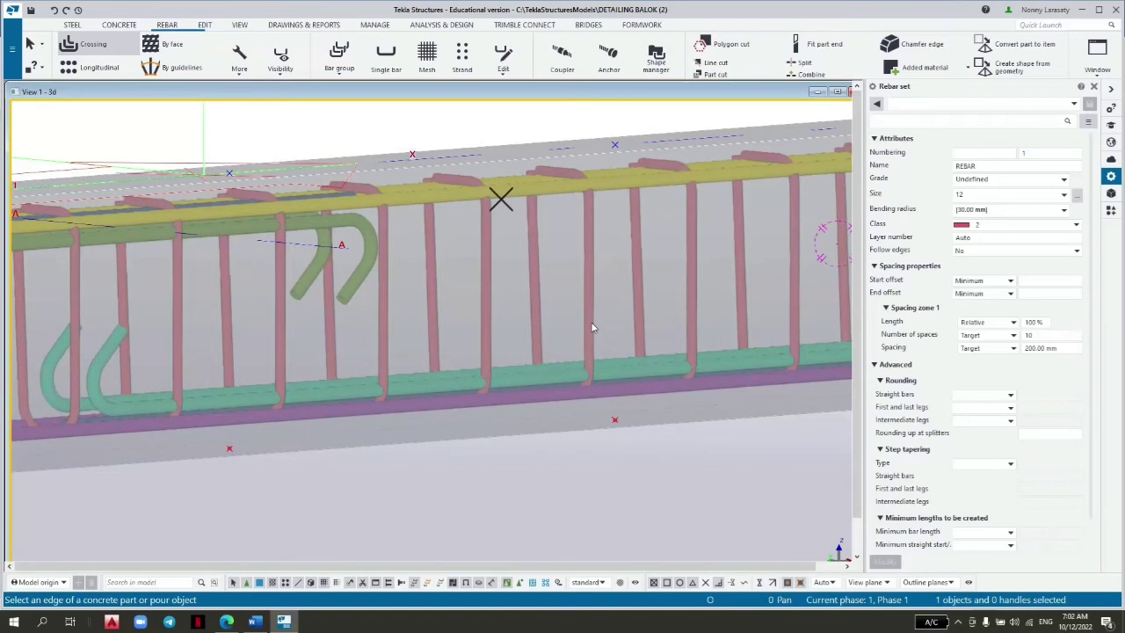
pyautogui.scroll(-2, 545, 433)
pyautogui.scroll(-1, 629, 450)
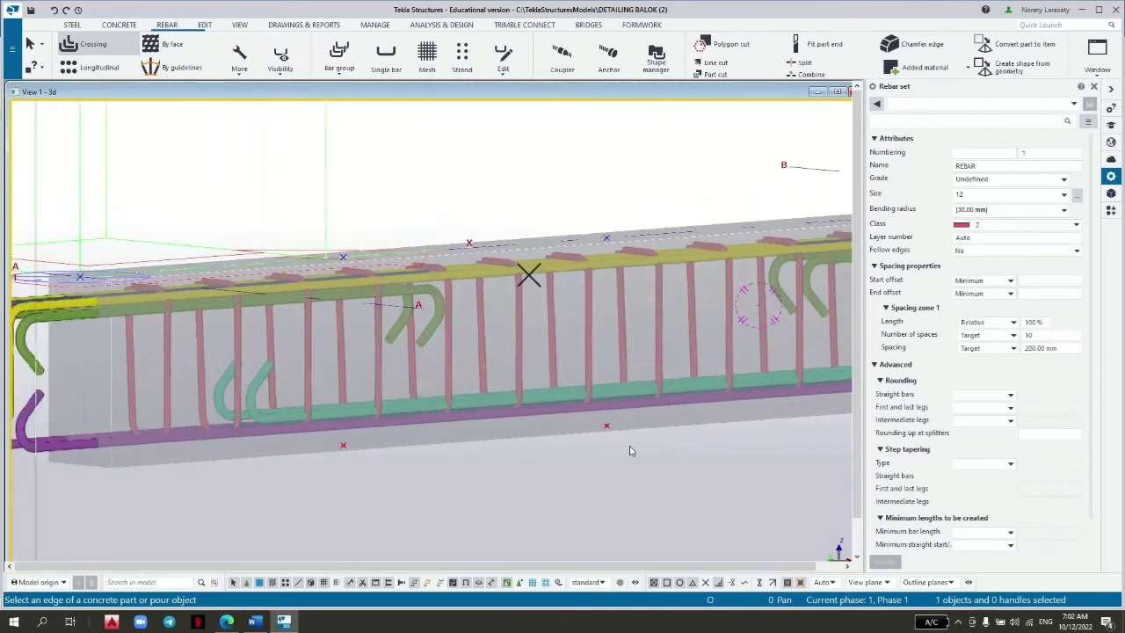
pyautogui.moveTo(629, 451); pyautogui.dragTo(456, 456, button='middle')
pyautogui.scroll(-2, 557, 459)
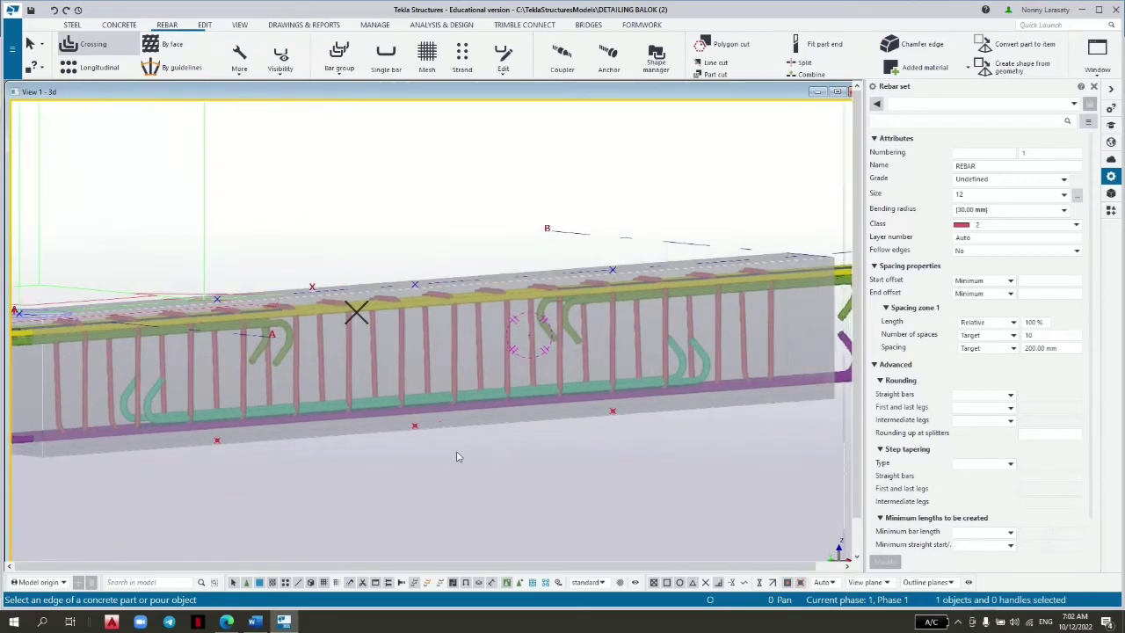
pyautogui.click(405, 356)
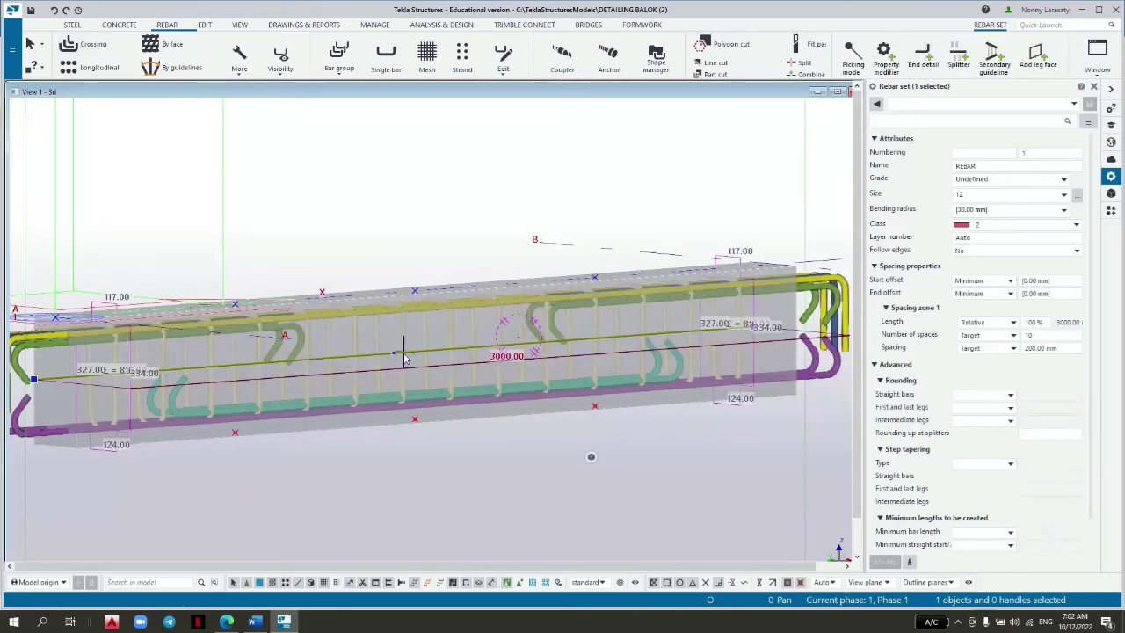
pyautogui.moveTo(394, 354); pyautogui.dragTo(413, 370, button='middle')
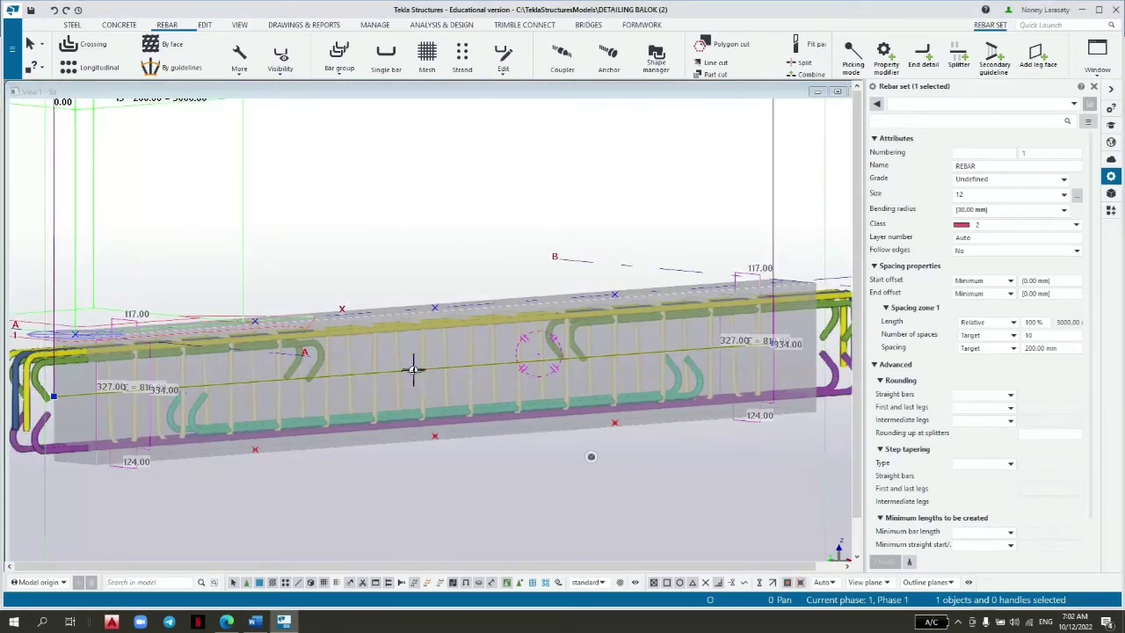
pyautogui.scroll(3, 420, 381)
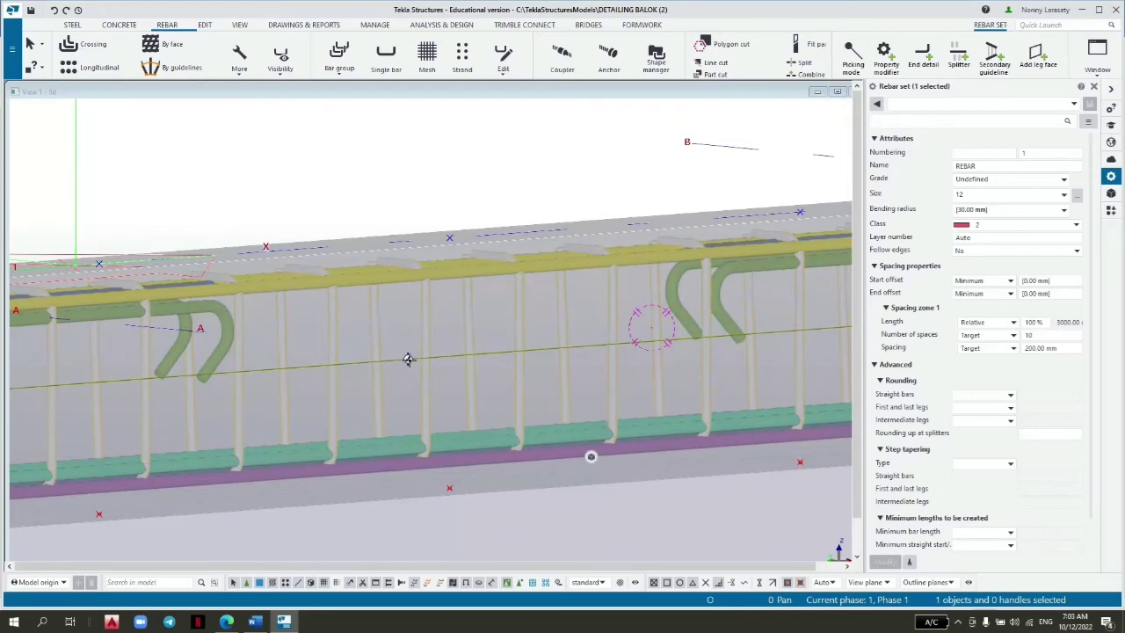
pyautogui.click(407, 359)
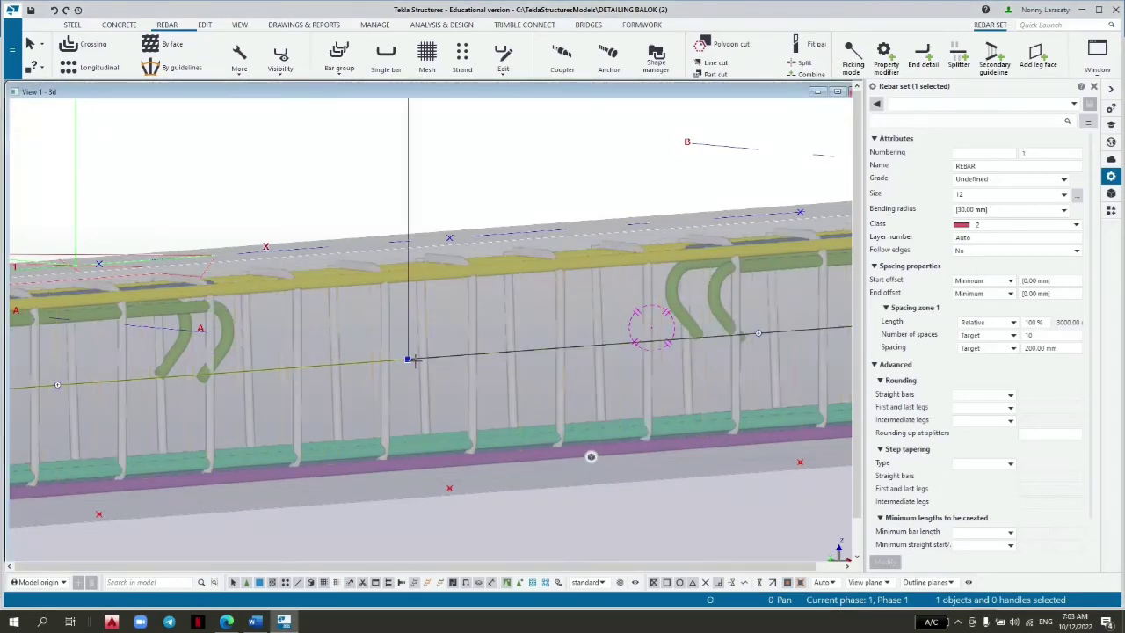
pyautogui.scroll(-3, 413, 363)
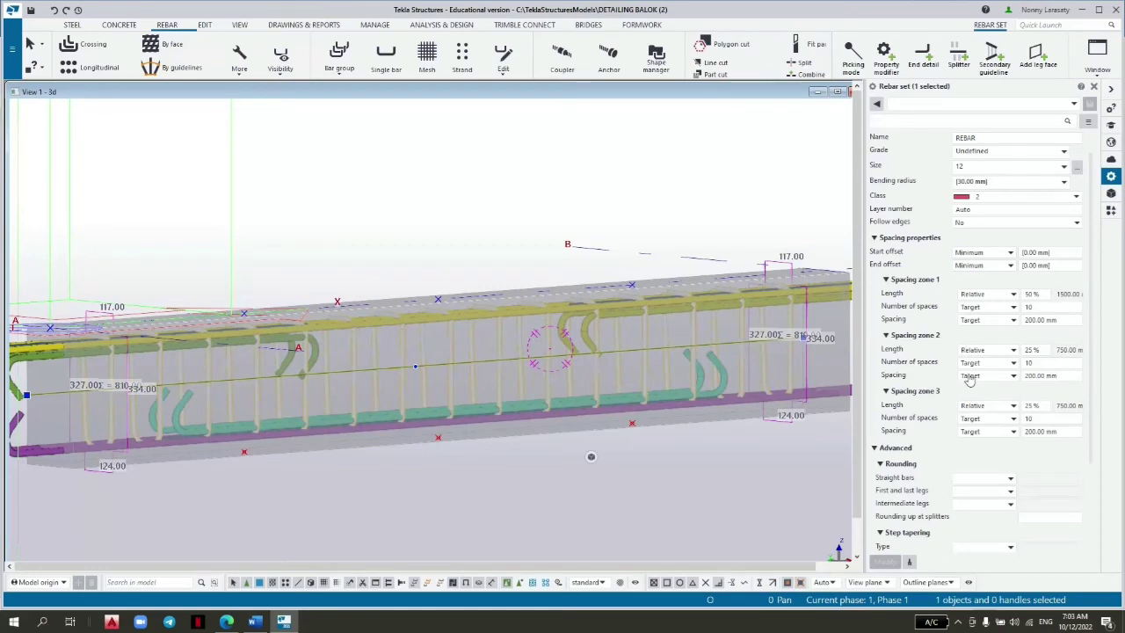
# Set the relative length of the stirrup set's spacing zone 1 to 25% and of zone 2 to 50%.
pyautogui.click(1033, 305)
pyautogui.click(1033, 294)
pyautogui.write('25')
pyautogui.press('Return')
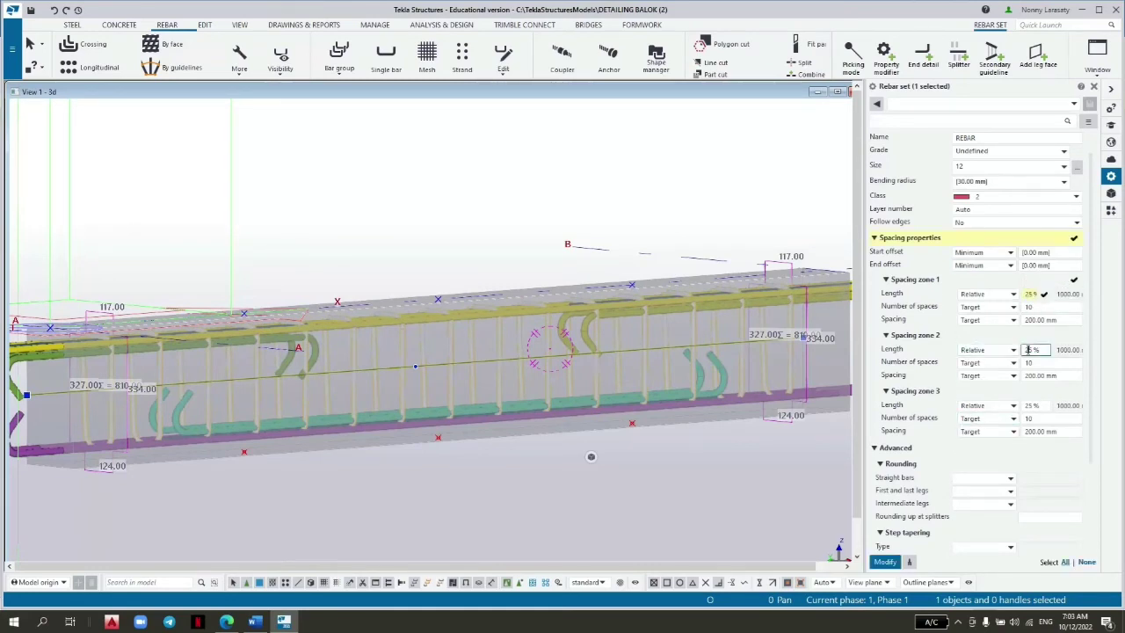
pyautogui.click(1033, 350)
pyautogui.write('50')
pyautogui.press('Return')
pyautogui.click(1032, 405)
# Name the stirrup set TUL. GESER and give it the size 10 tie/stirrup bar with 20 mm bending radius and class 0.
pyautogui.doubleClick(982, 137)
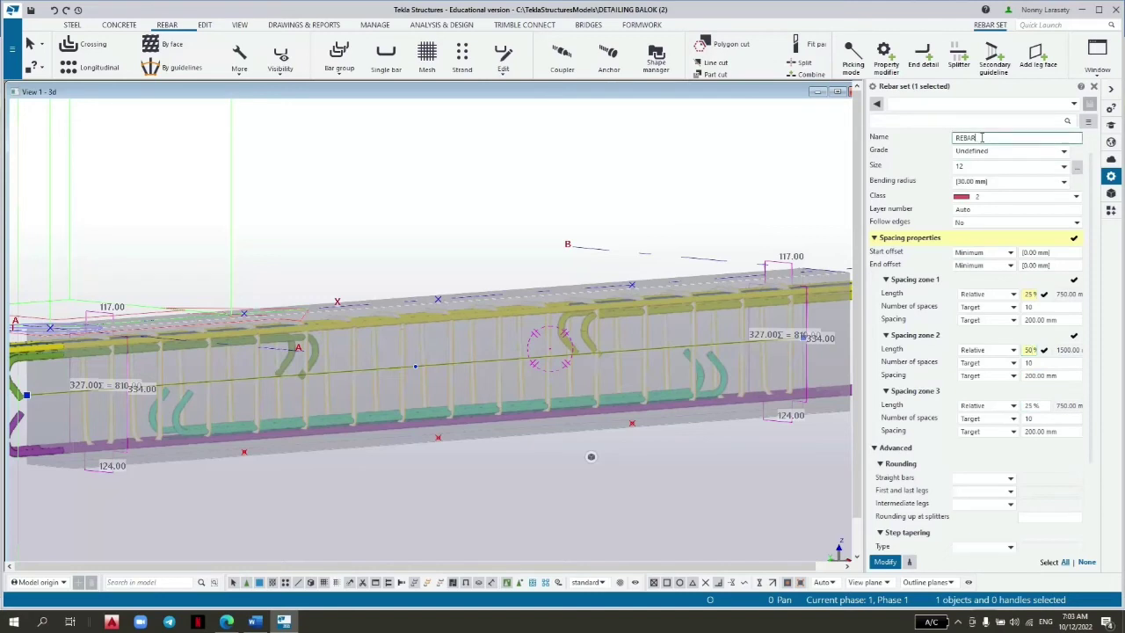
pyautogui.write('TUL')
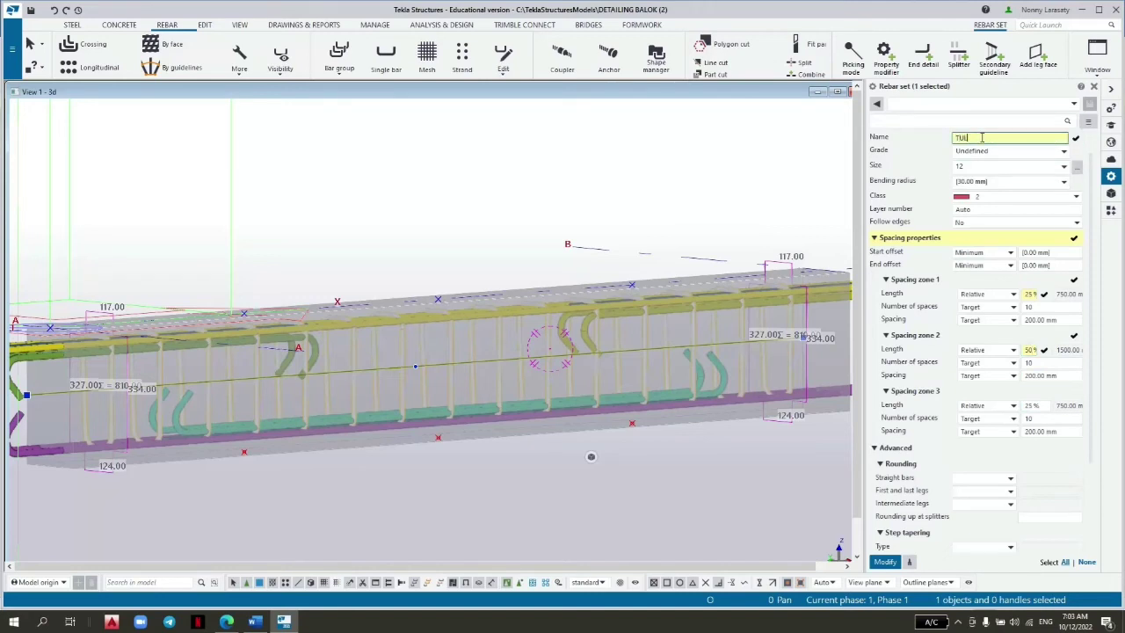
pyautogui.write('. GESER')
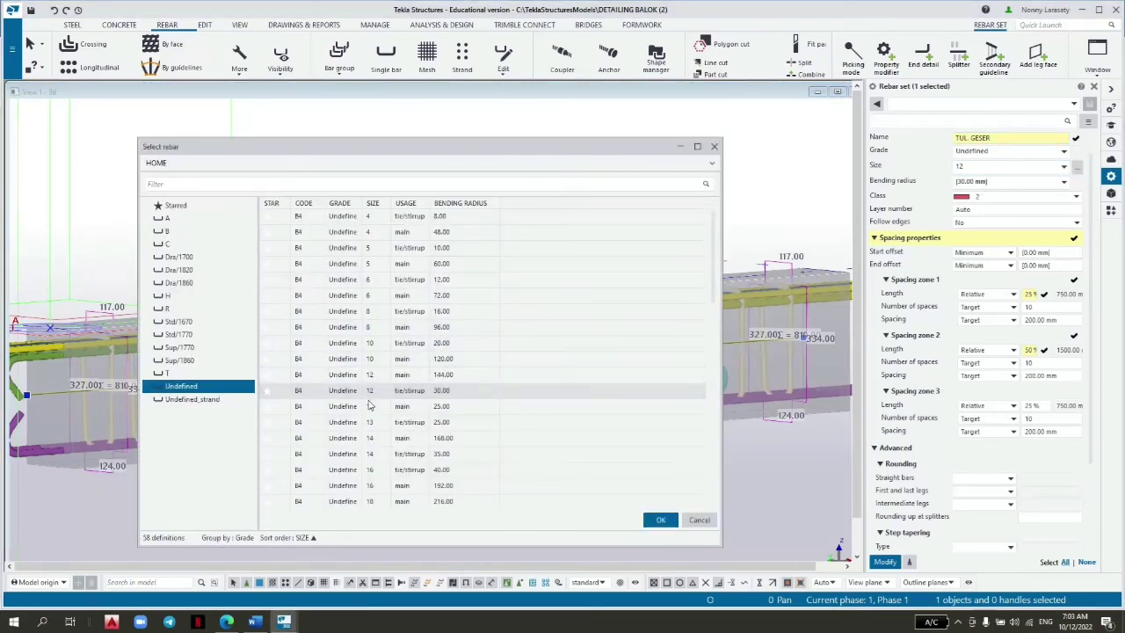
pyautogui.click(398, 346)
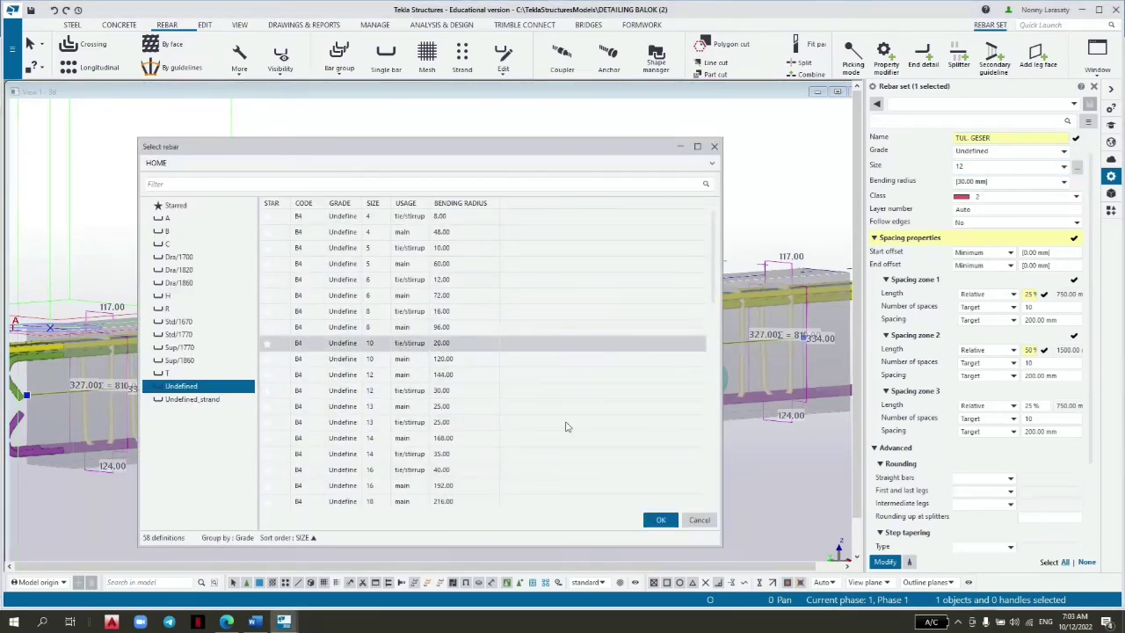
pyautogui.click(660, 520)
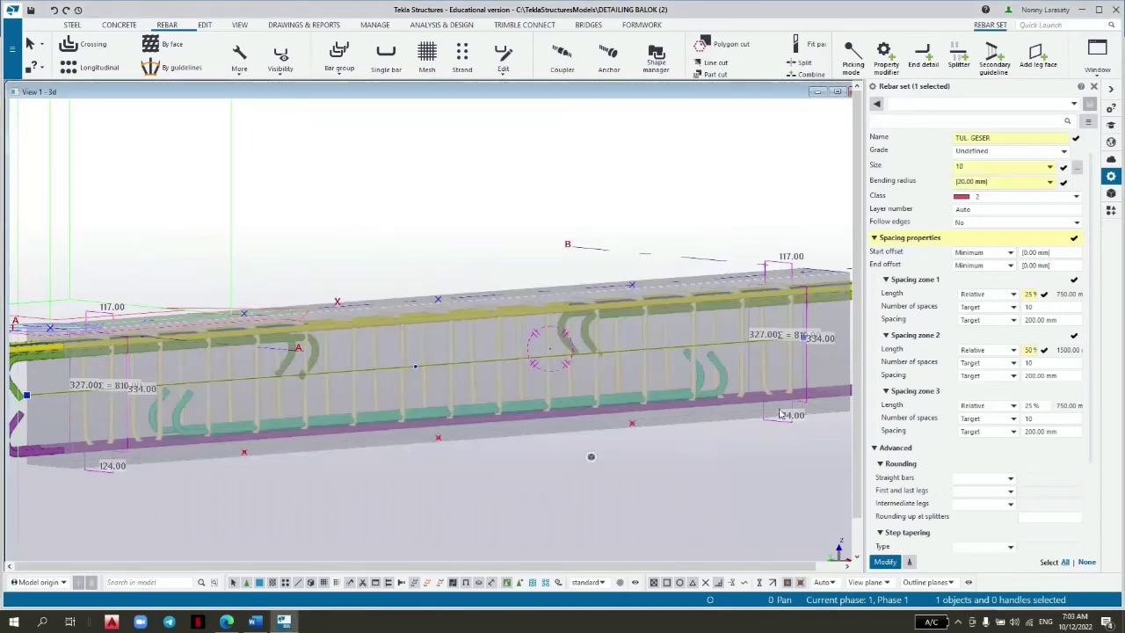
pyautogui.click(1031, 196)
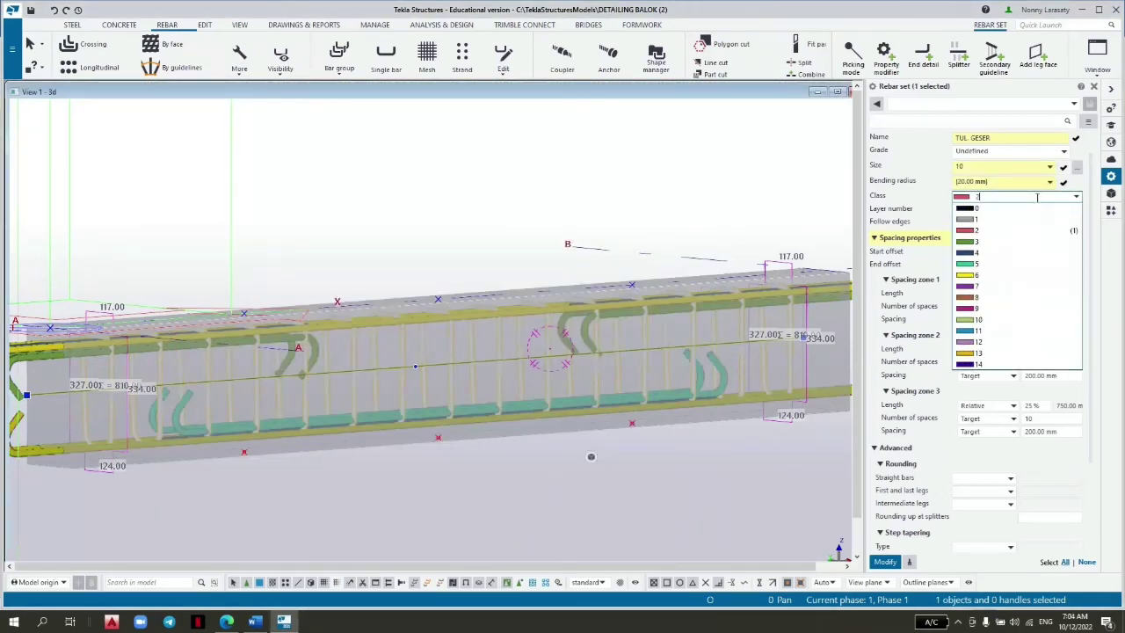
pyautogui.click(1030, 209)
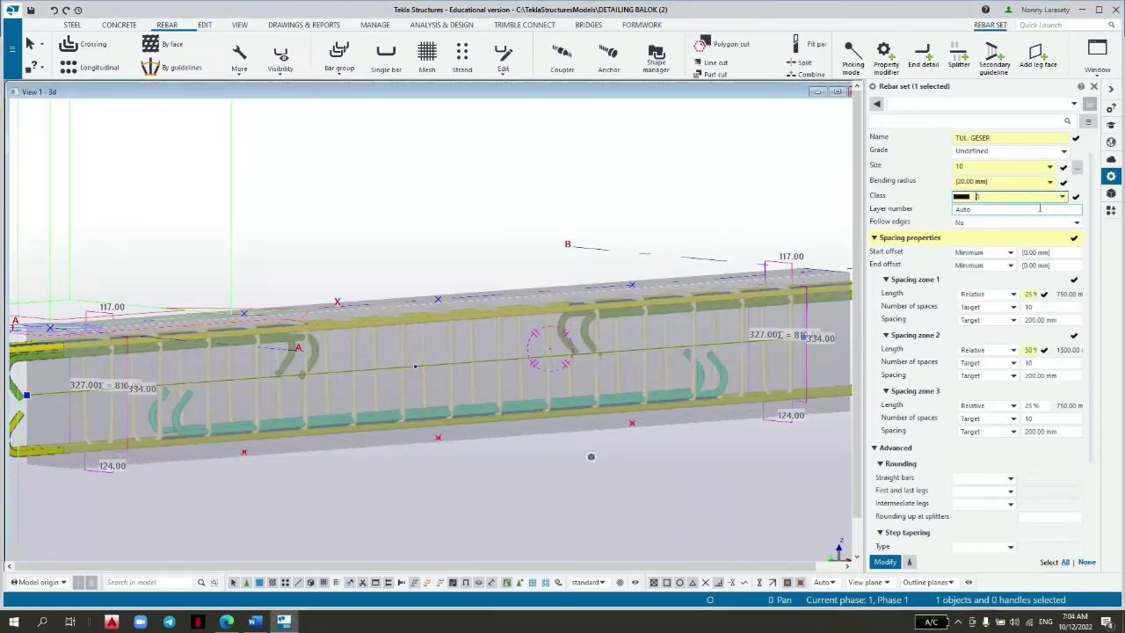
# Set the stirrup set's target spacing to 150 mm in spacing zones 1 and 3 and apply all changed properties.
pyautogui.click(1044, 320)
pyautogui.write('150')
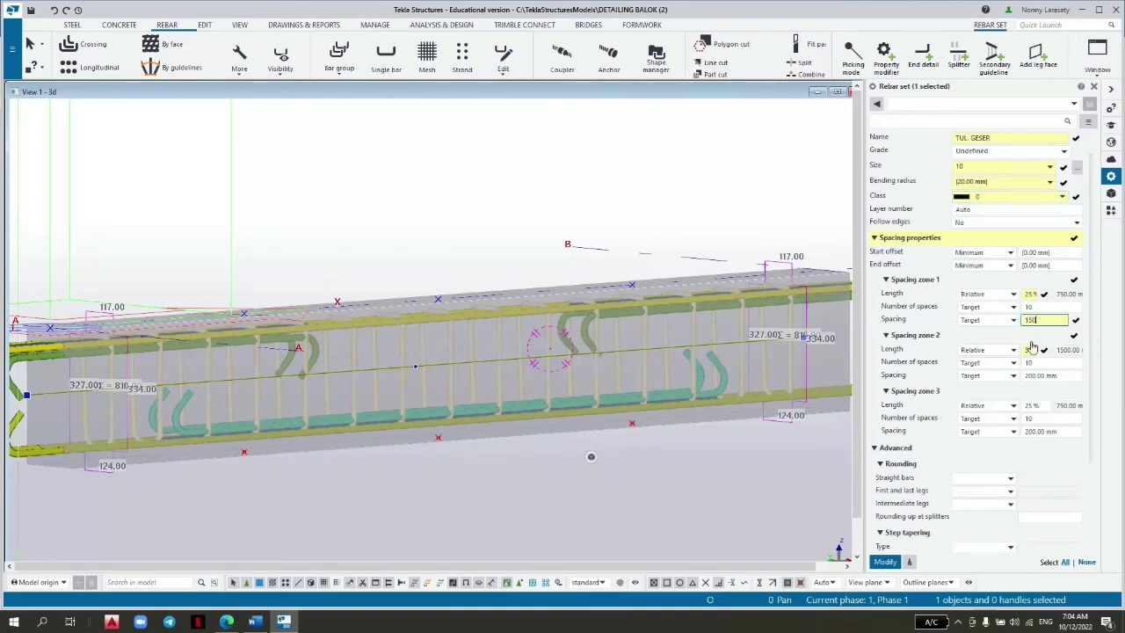
pyautogui.click(1039, 431)
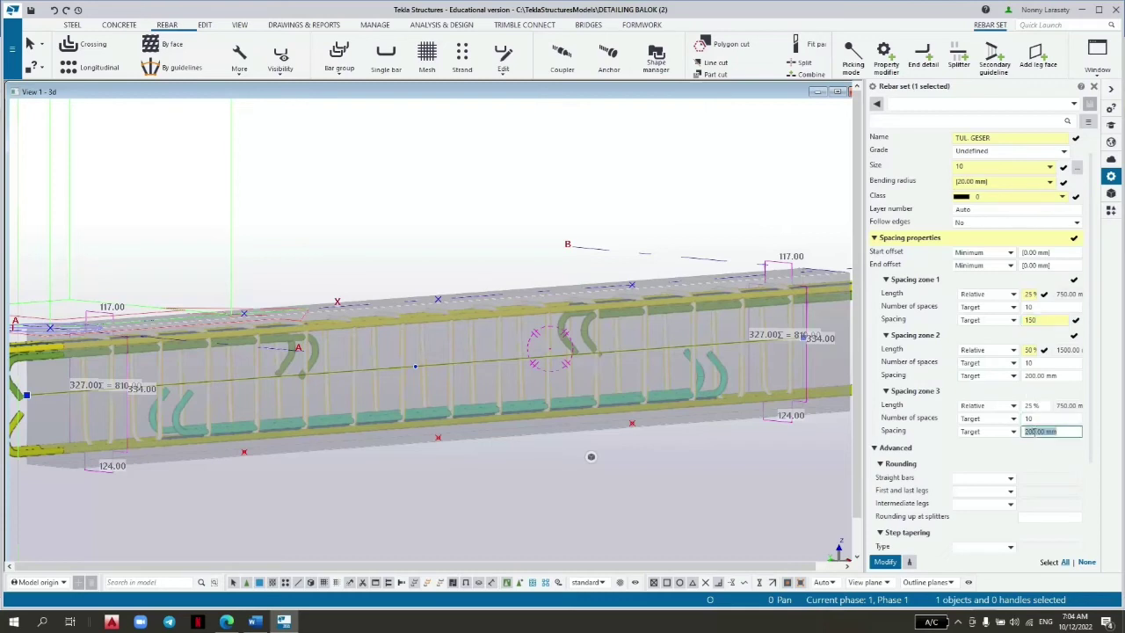
pyautogui.write('150')
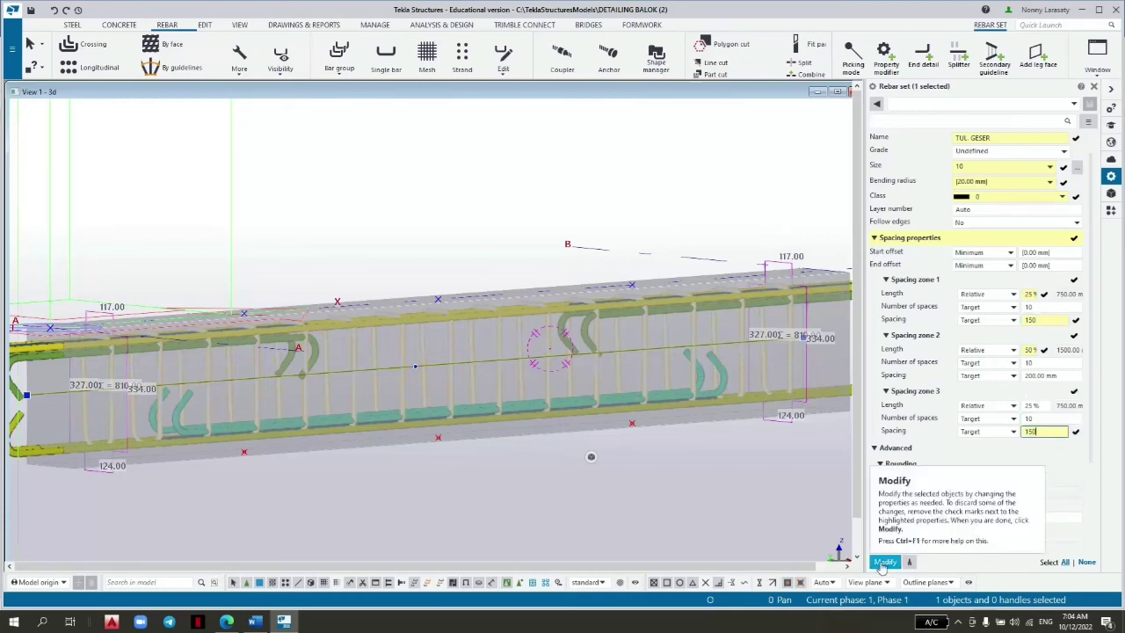
pyautogui.click(884, 562)
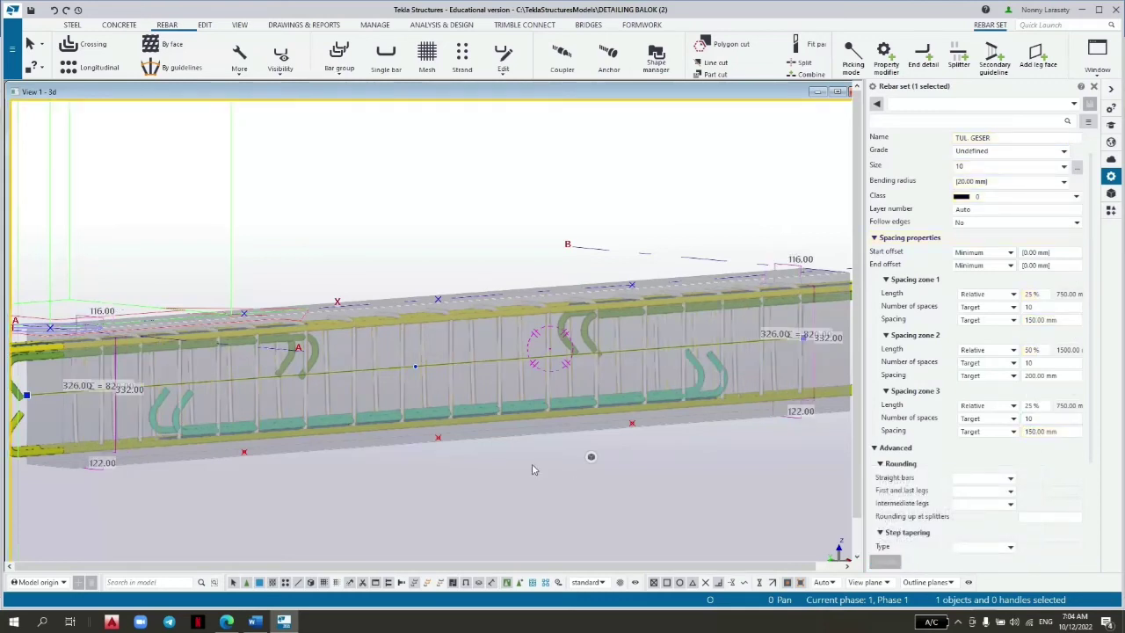
pyautogui.scroll(-2, 524, 480)
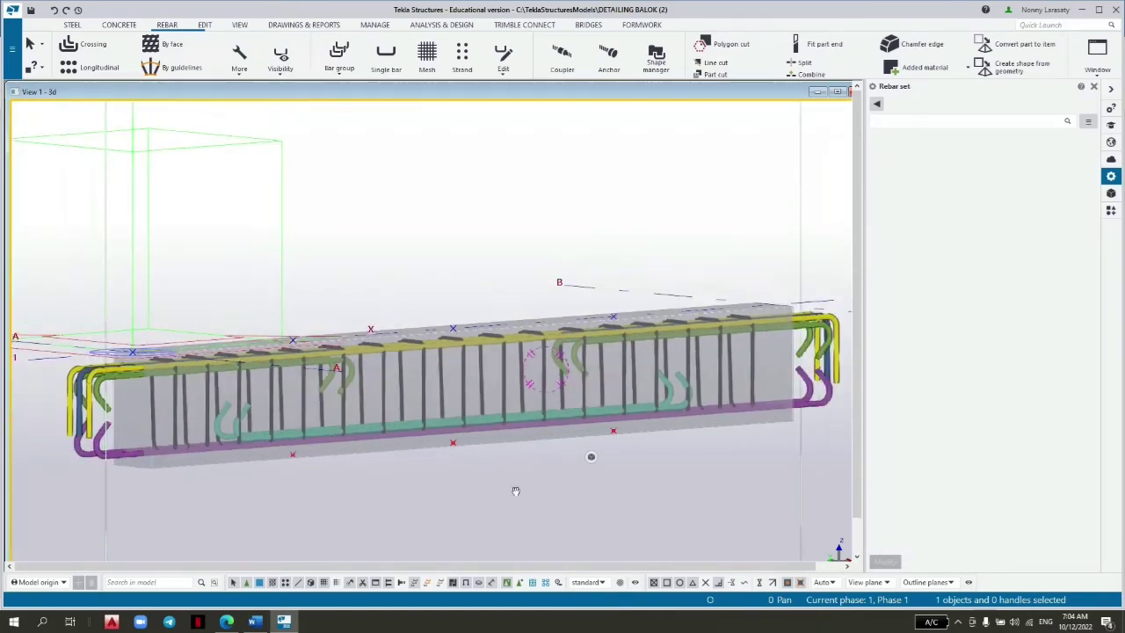
pyautogui.moveTo(515, 490); pyautogui.dragTo(494, 469, button='middle')
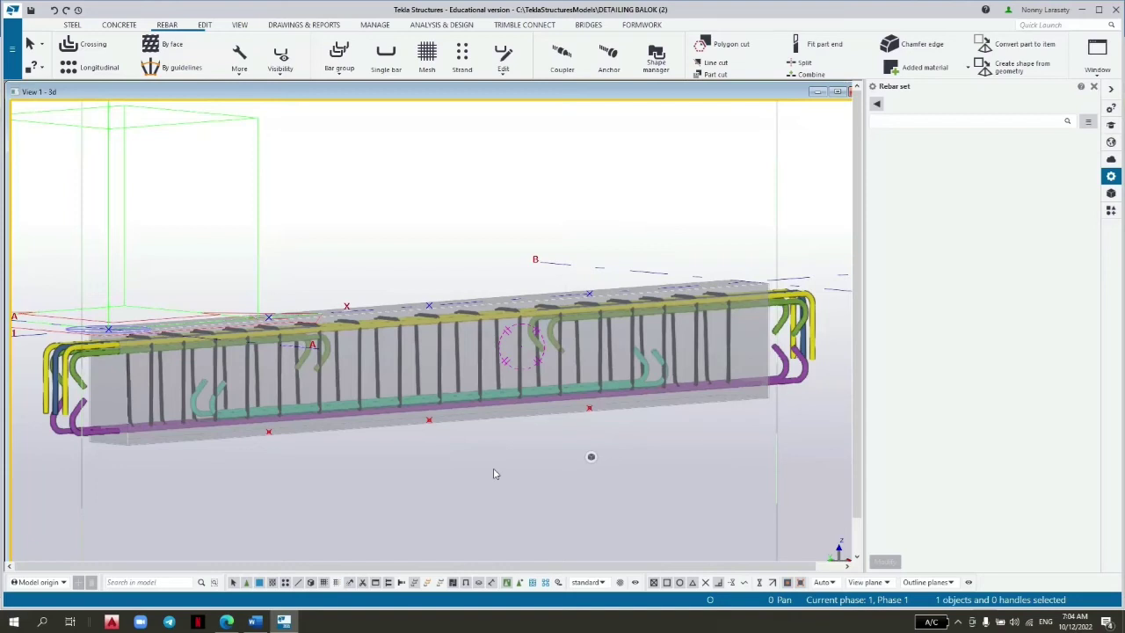
pyautogui.click(267, 402)
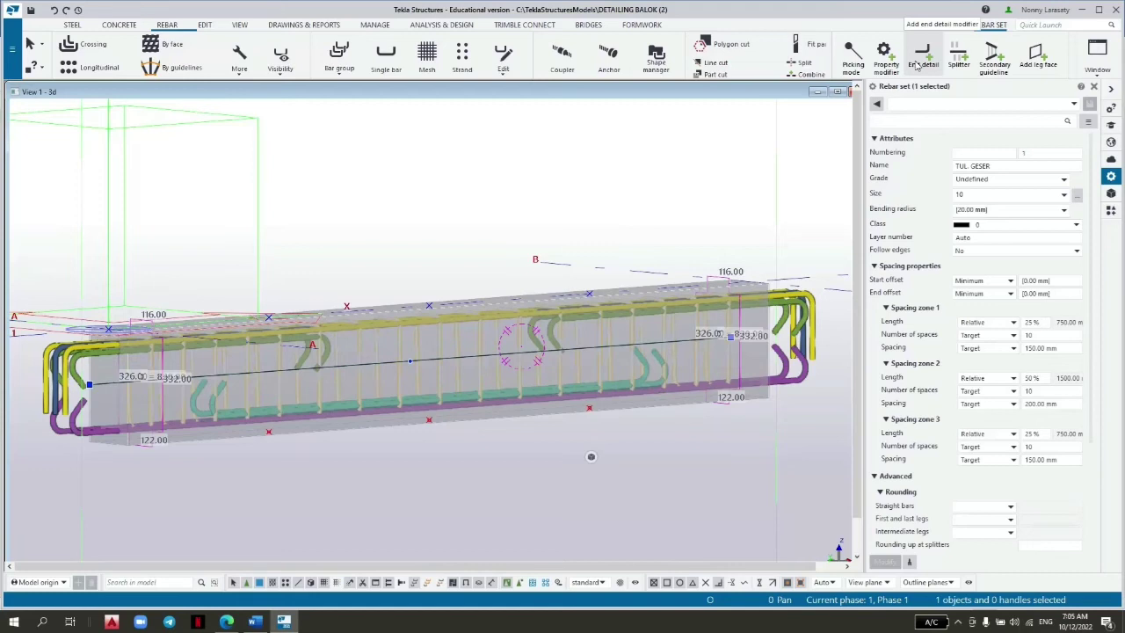
pyautogui.click(921, 58)
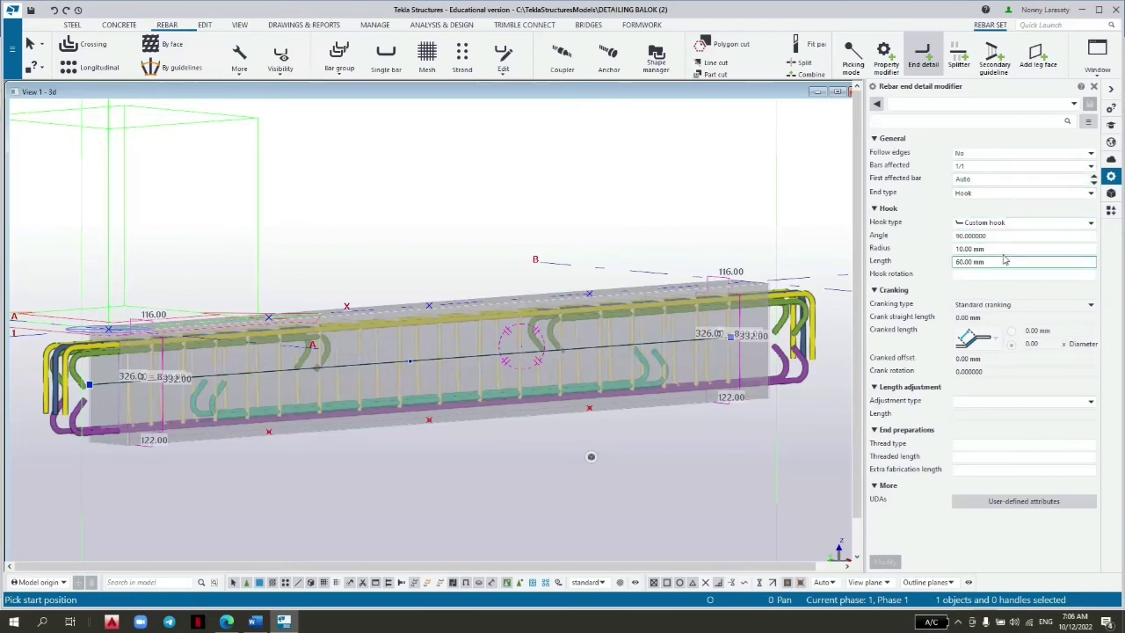
pyautogui.click(1011, 225)
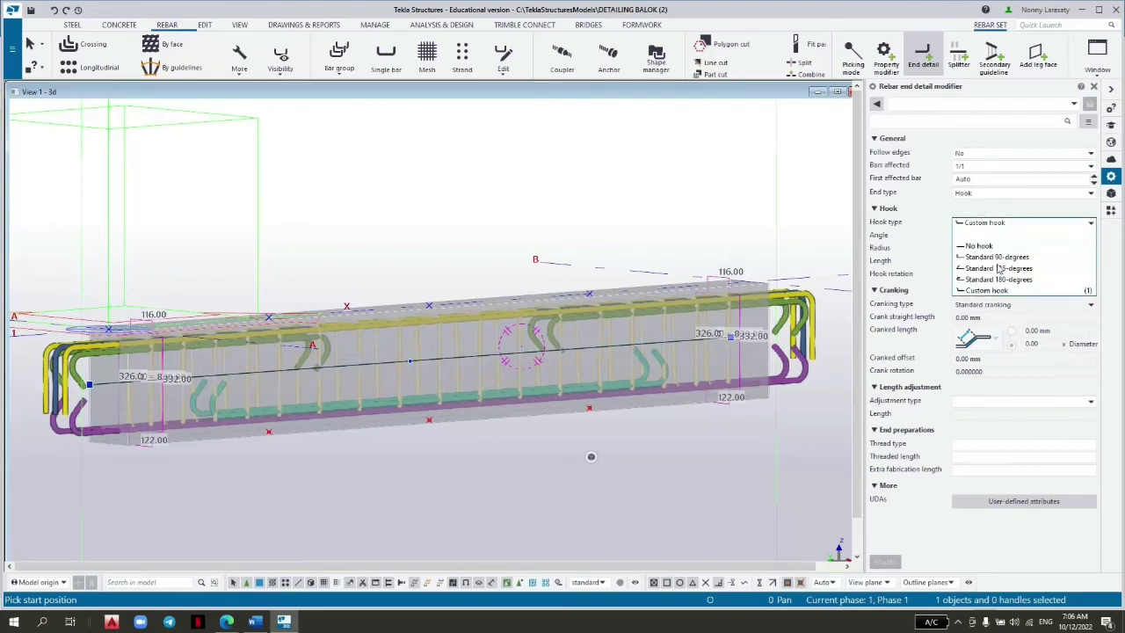
pyautogui.click(994, 291)
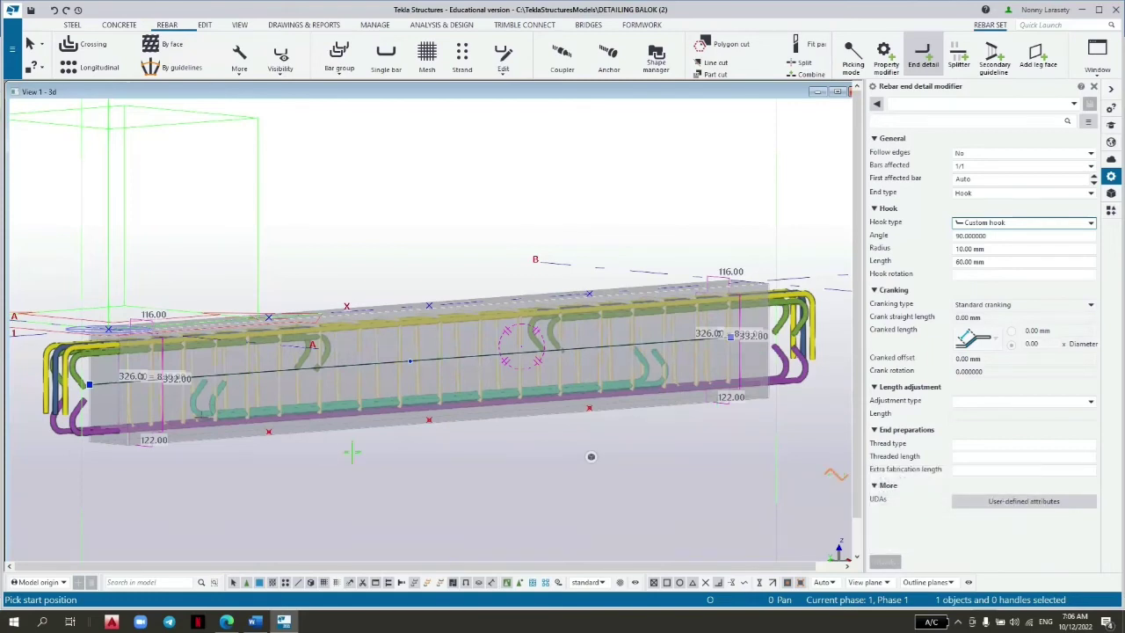
pyautogui.scroll(3, 224, 362)
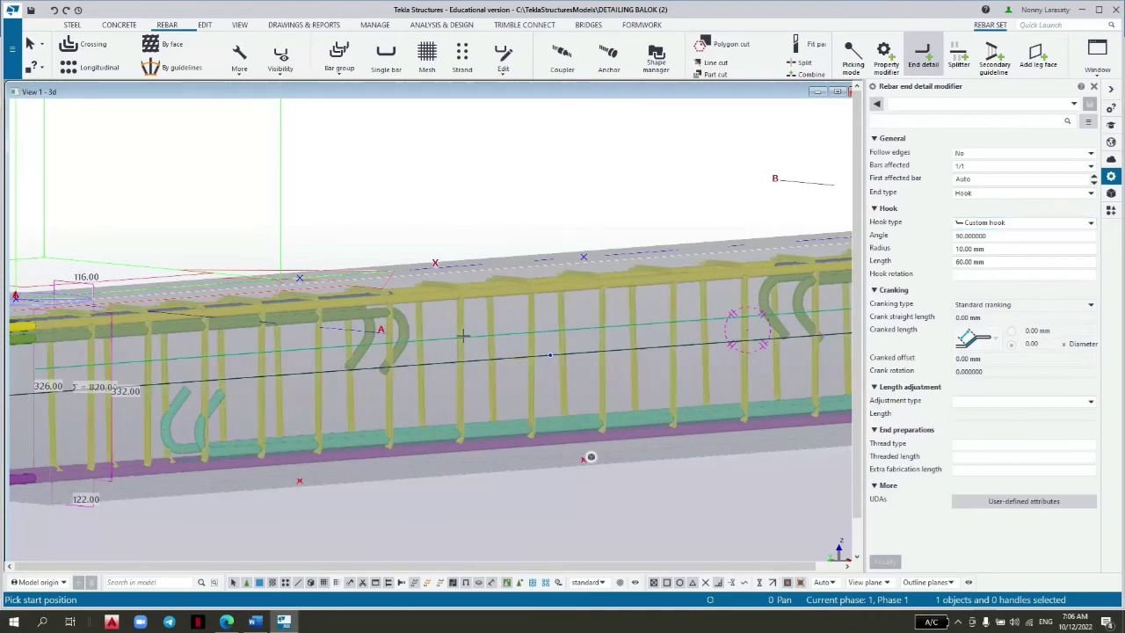
pyautogui.scroll(2, 380, 251)
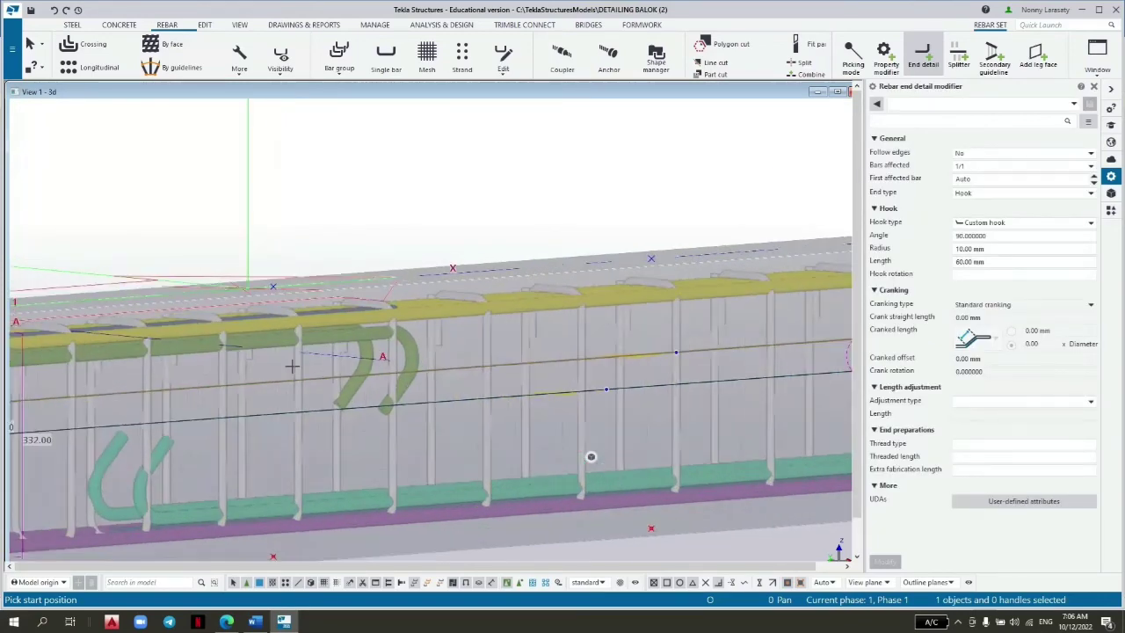
pyautogui.scroll(1, 292, 366)
pyautogui.scroll(-3, 334, 315)
pyautogui.scroll(-2, 355, 300)
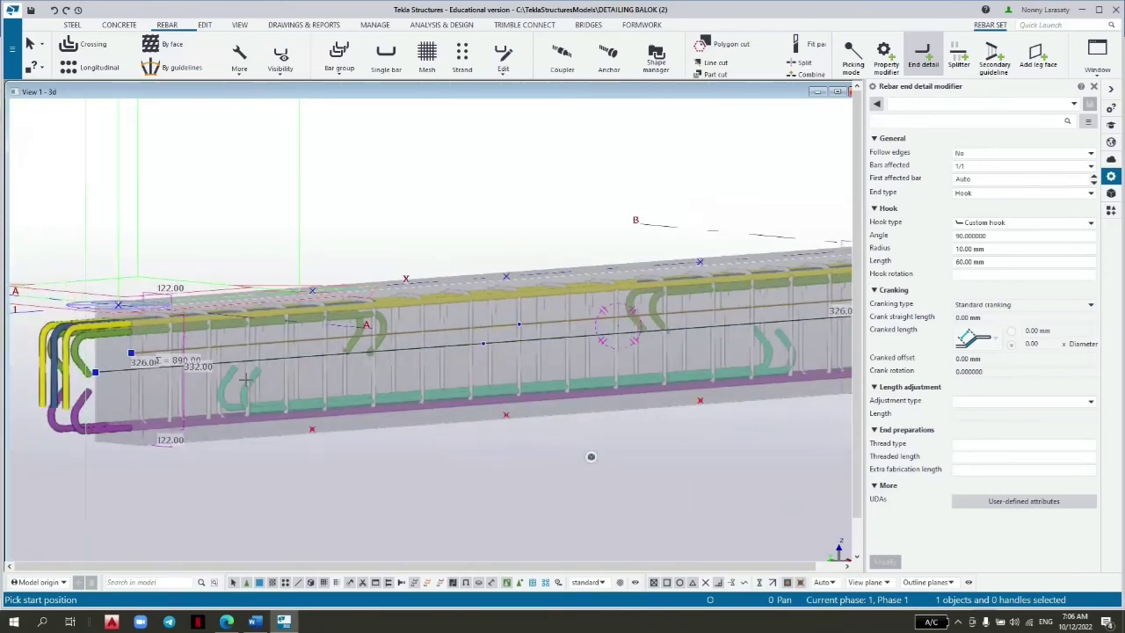
pyautogui.scroll(-1, 277, 439)
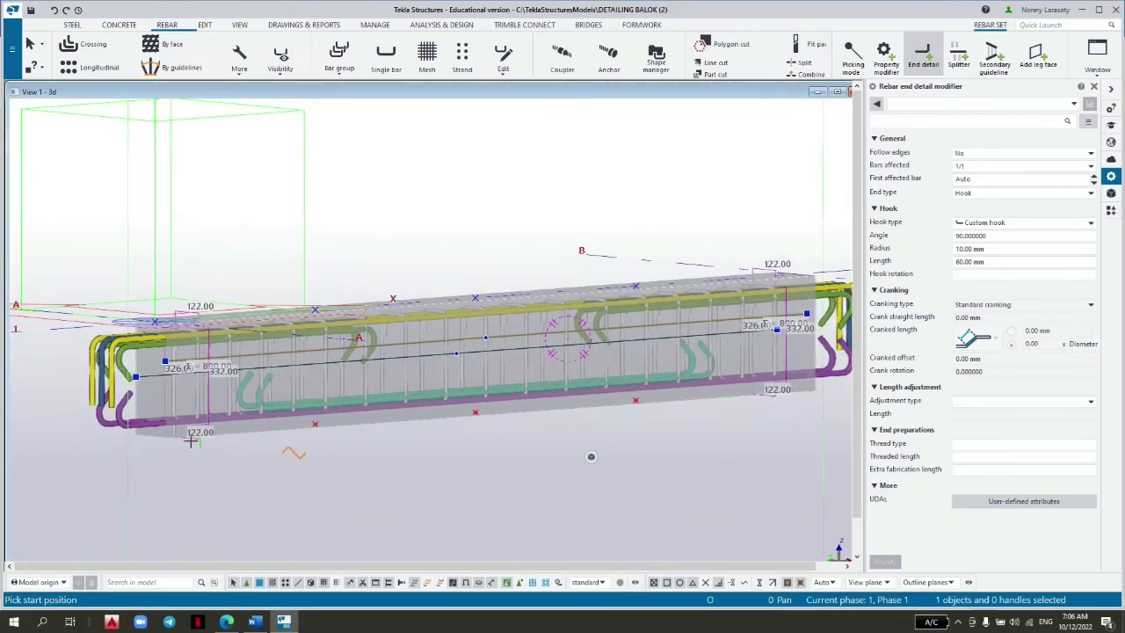
pyautogui.scroll(5, 219, 449)
pyautogui.moveTo(226, 301); pyautogui.dragTo(407, 361, button='middle')
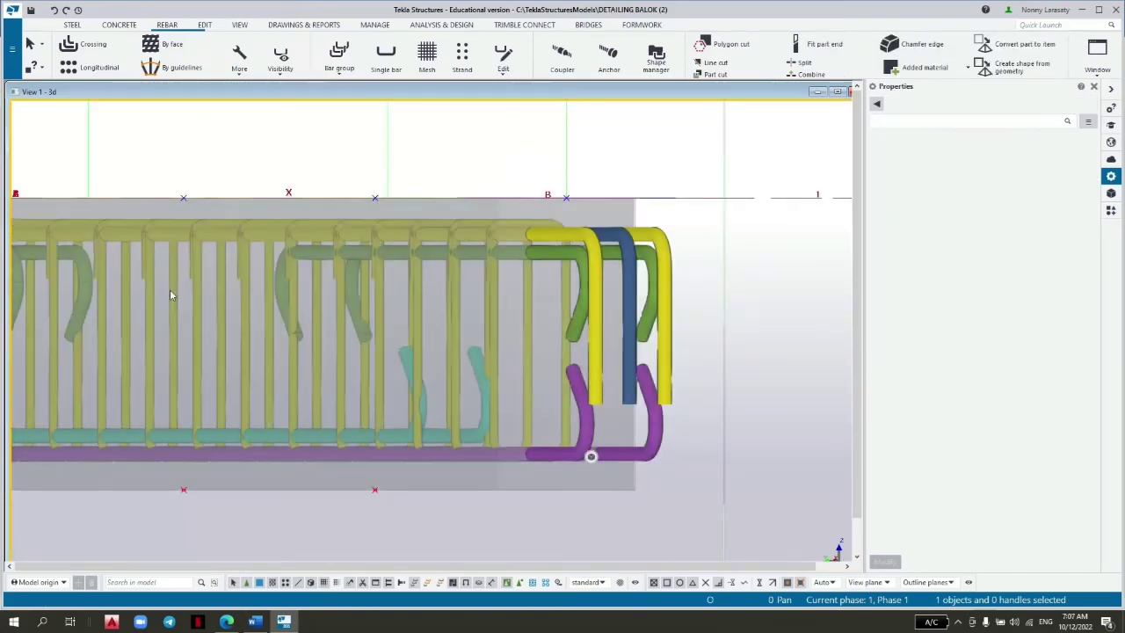
# Set the on-plane and from-plane cover thickness of the yellow top main bar group to 50 mm.
pyautogui.scroll(10, 158, 281)
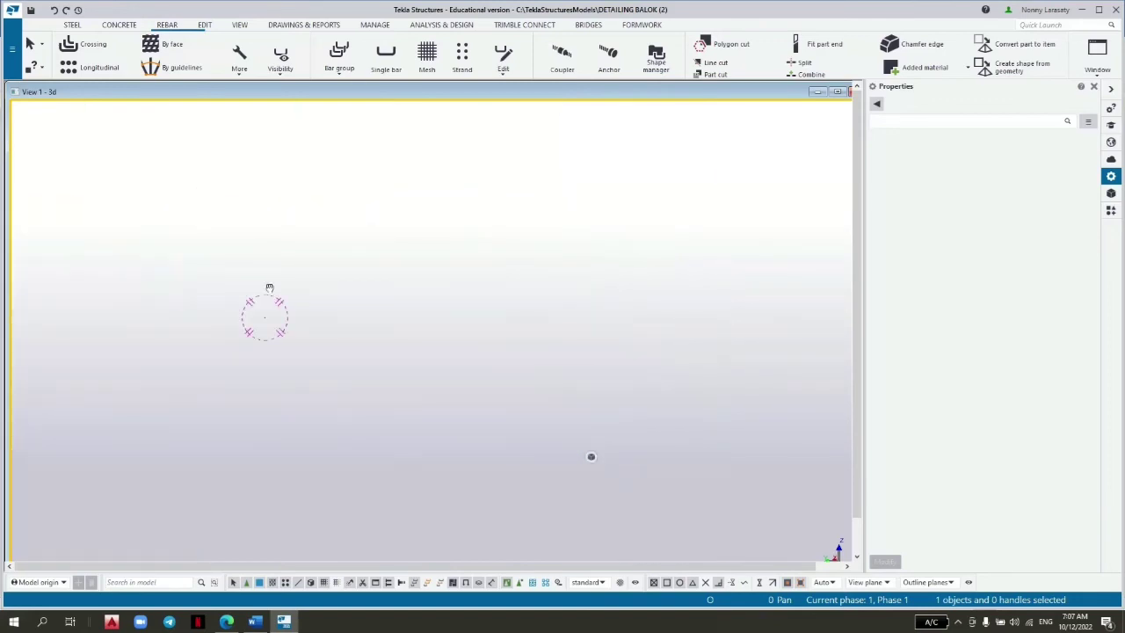
pyautogui.scroll(-5, 427, 316)
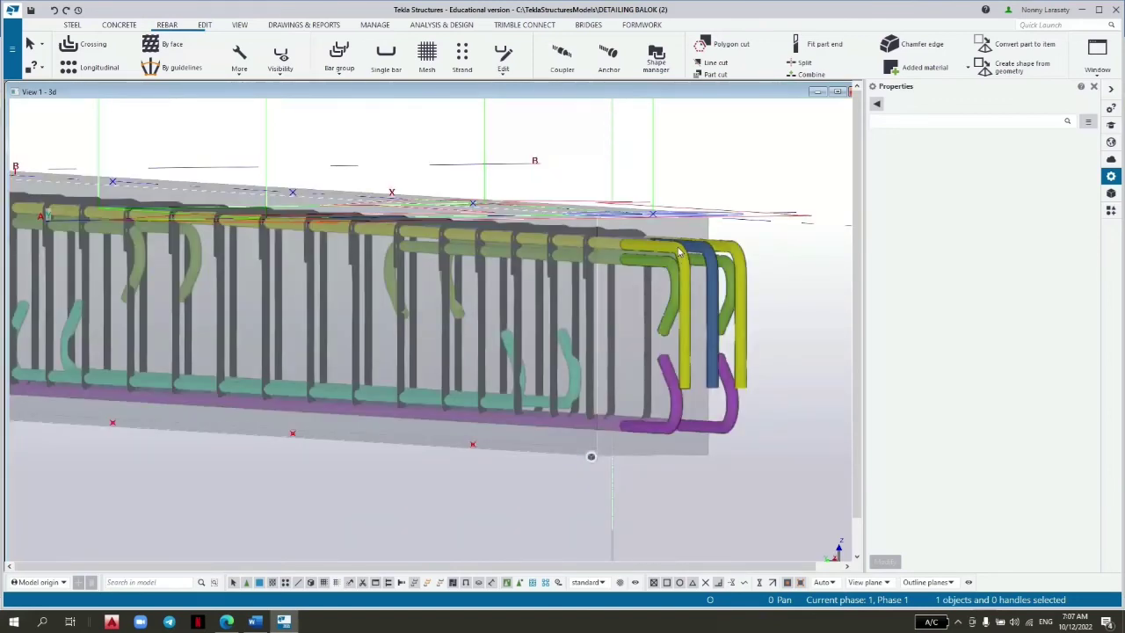
pyautogui.click(678, 252)
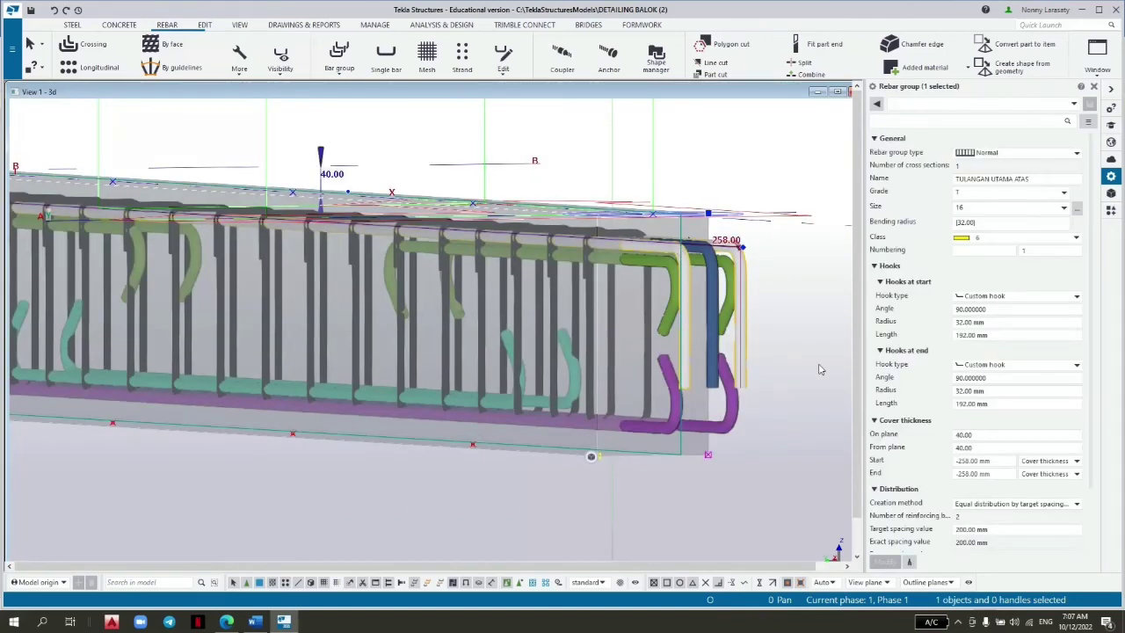
pyautogui.scroll(-2, 992, 435)
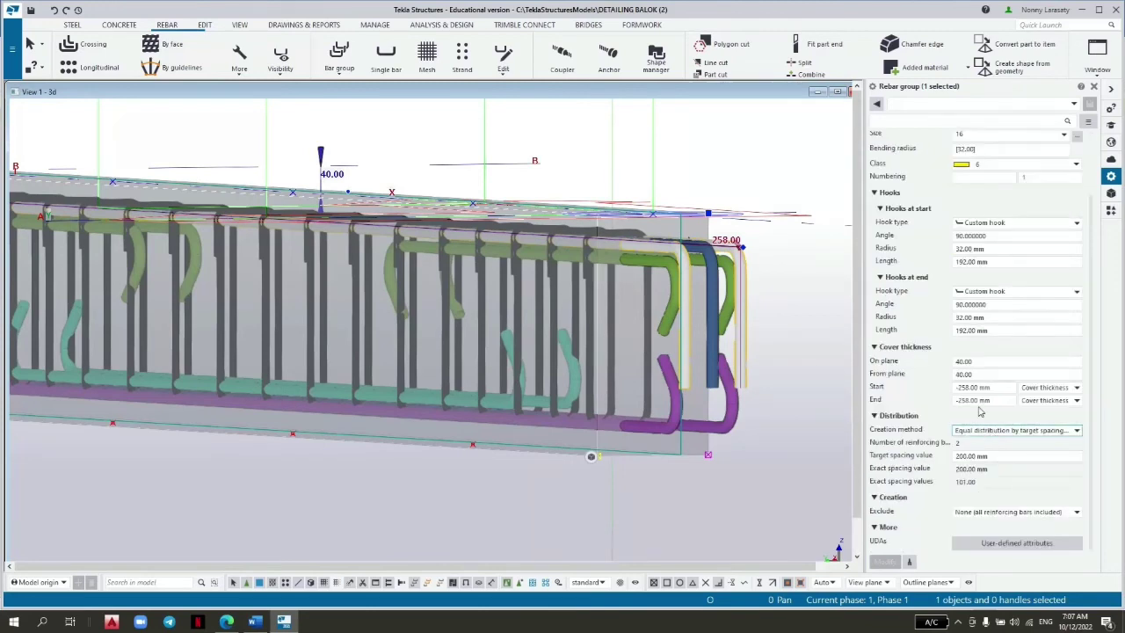
pyautogui.click(965, 361)
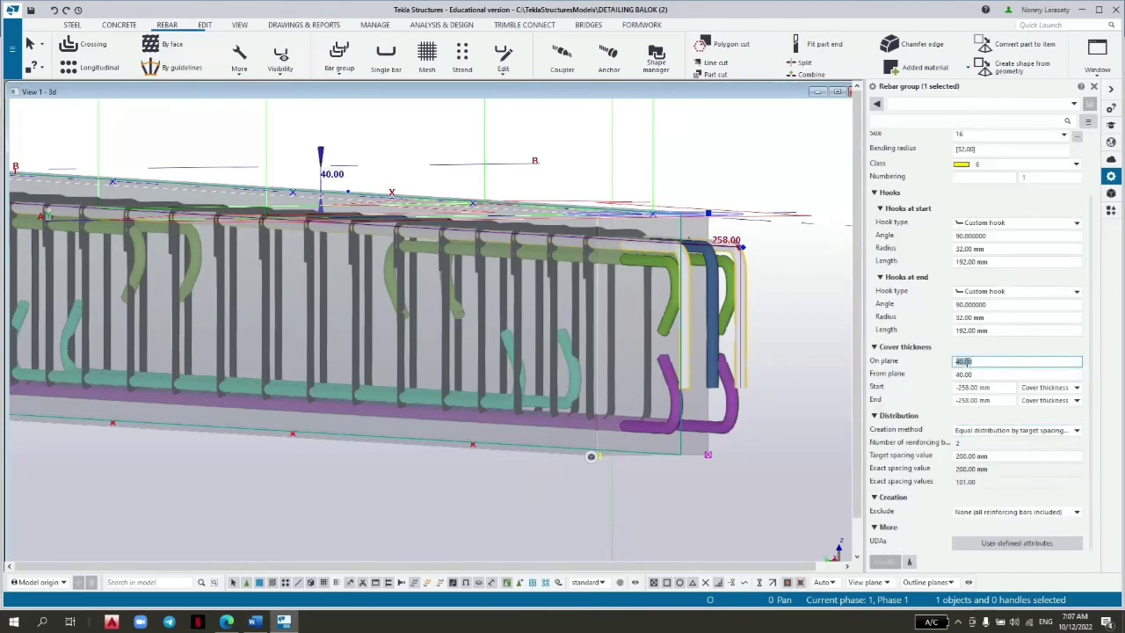
pyautogui.write('50')
pyautogui.click(976, 374)
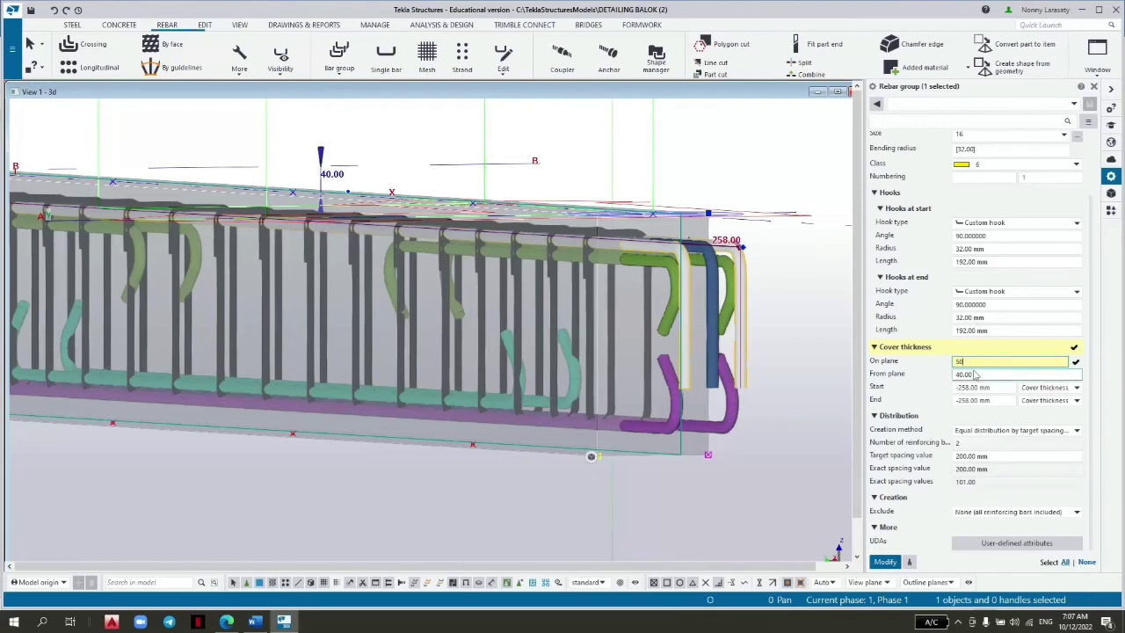
pyautogui.doubleClick(975, 374)
pyautogui.write('50')
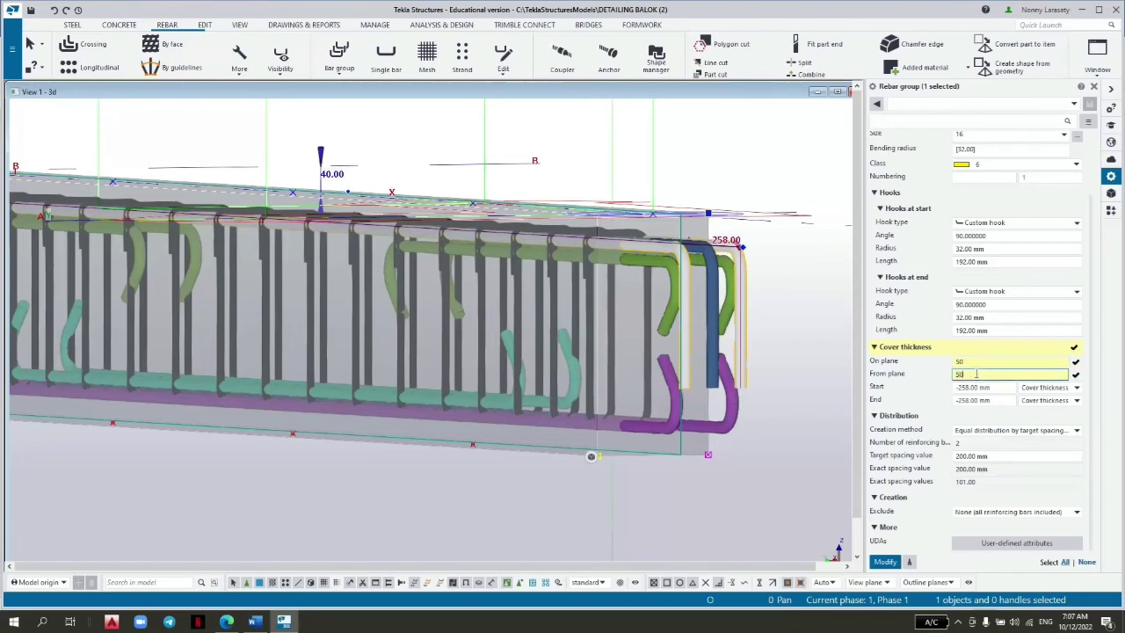
pyautogui.click(887, 564)
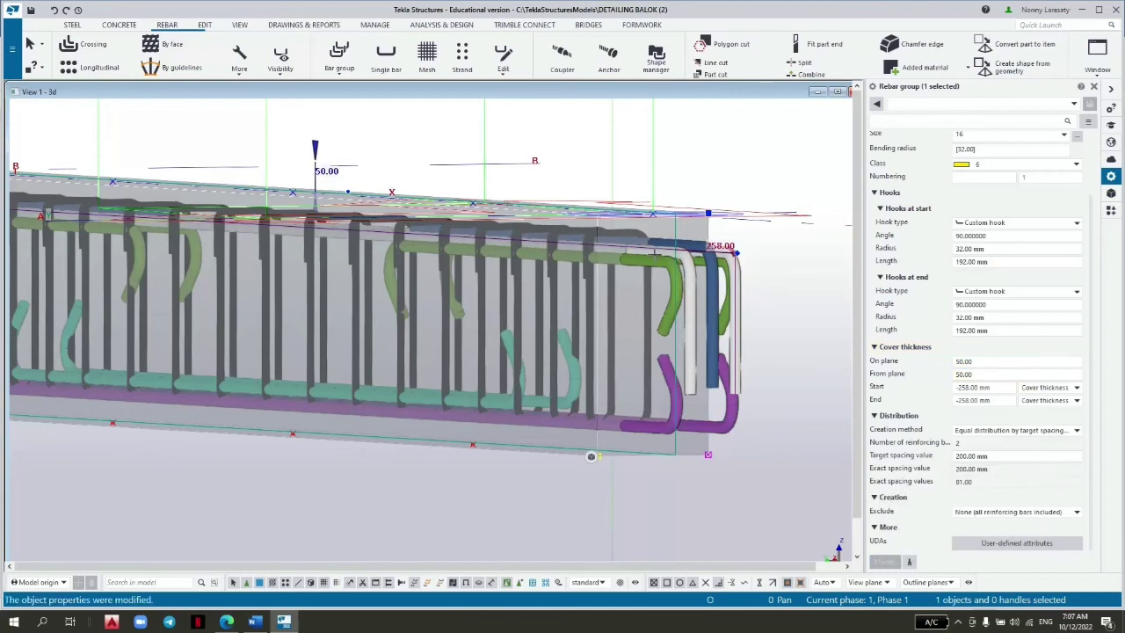
# Set the on-plane and from-plane cover thickness of the green hooked top support bar group at the beam end to 50 mm.
pyautogui.click(653, 265)
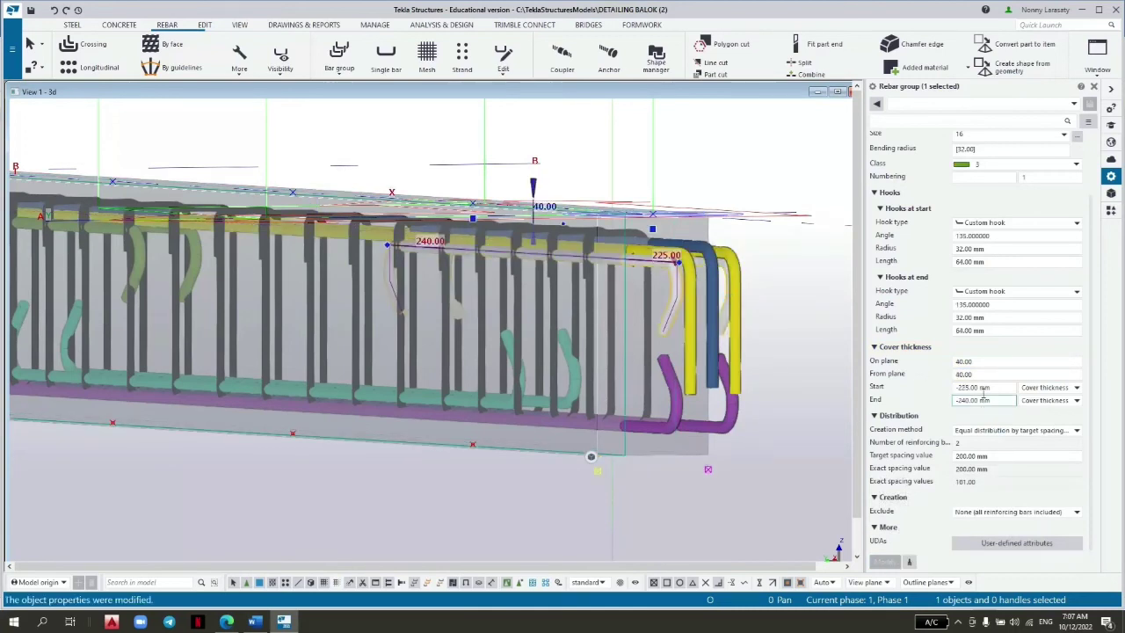
pyautogui.doubleClick(974, 362)
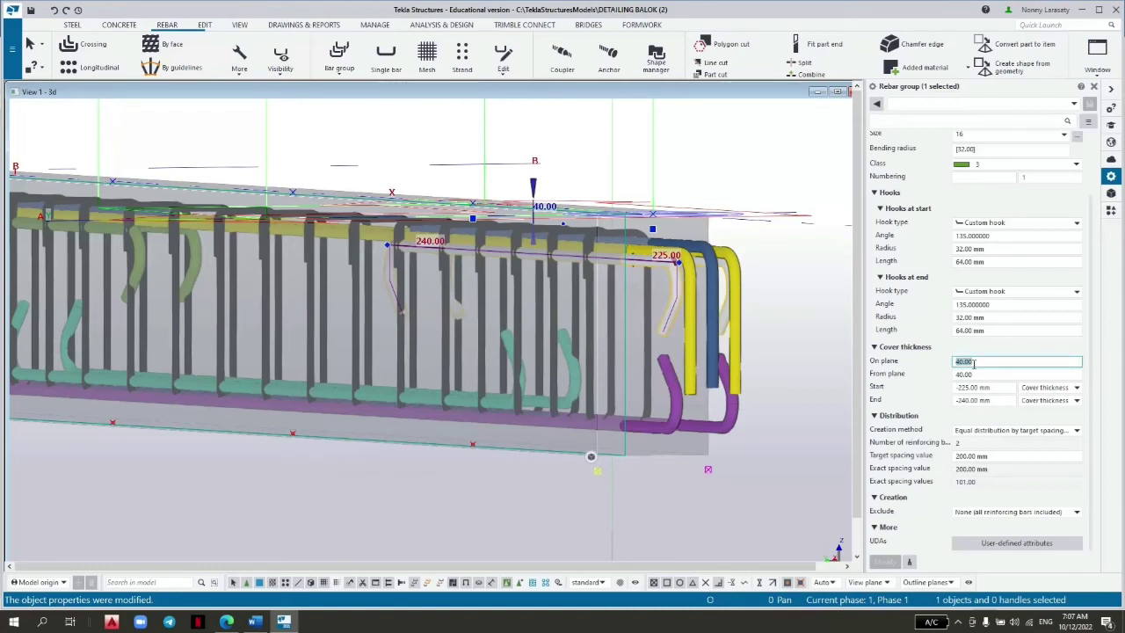
pyautogui.write('50')
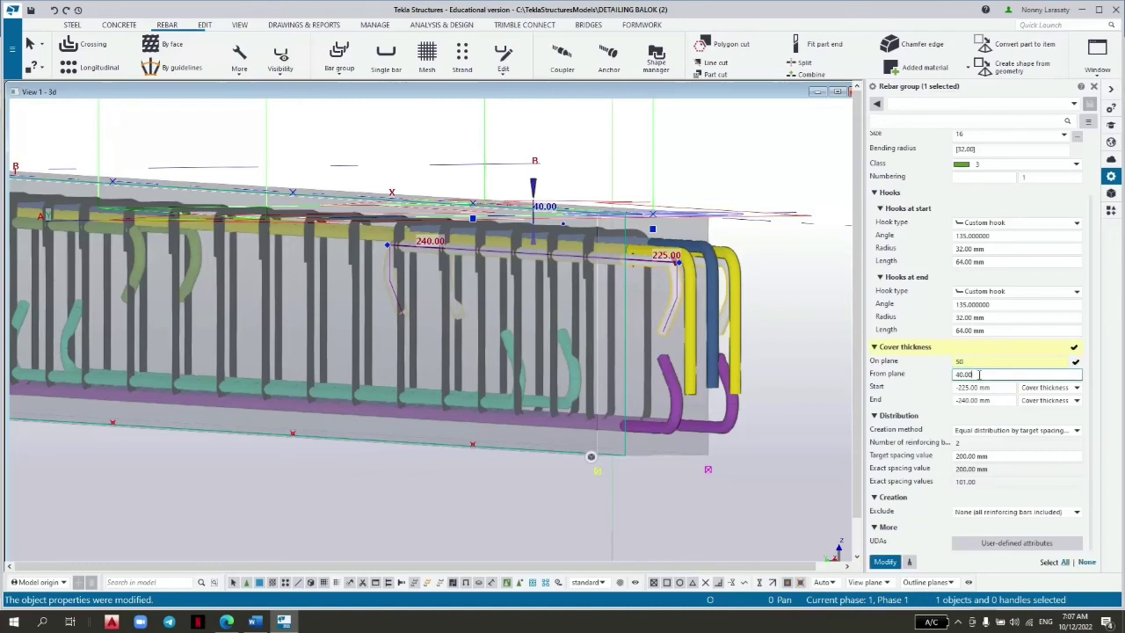
pyautogui.doubleClick(979, 374)
pyautogui.write('50')
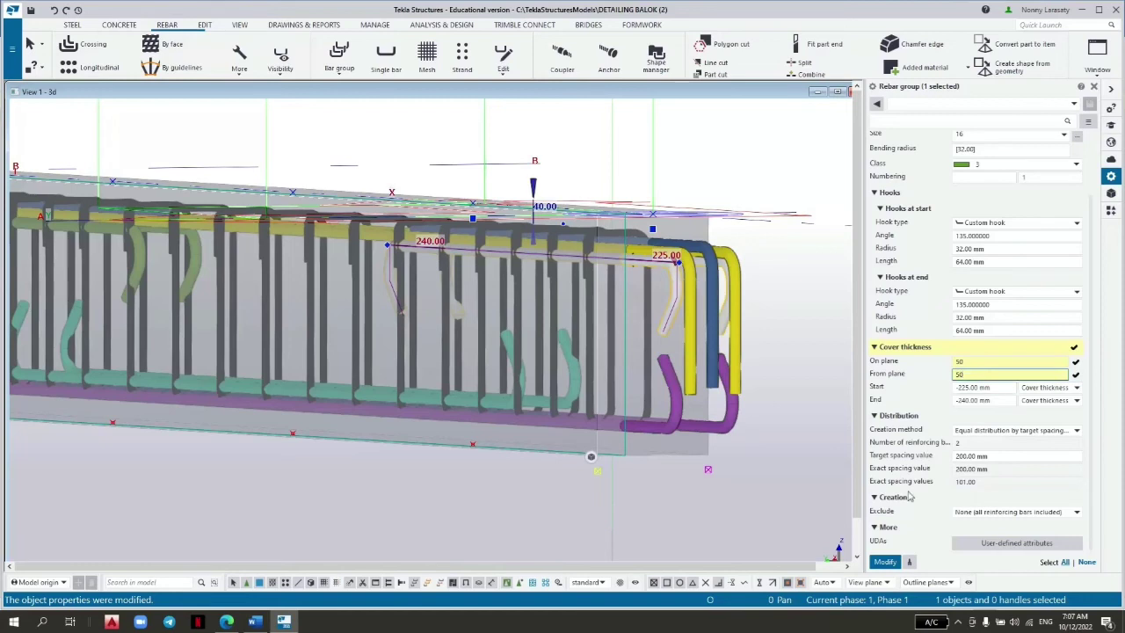
pyautogui.click(885, 562)
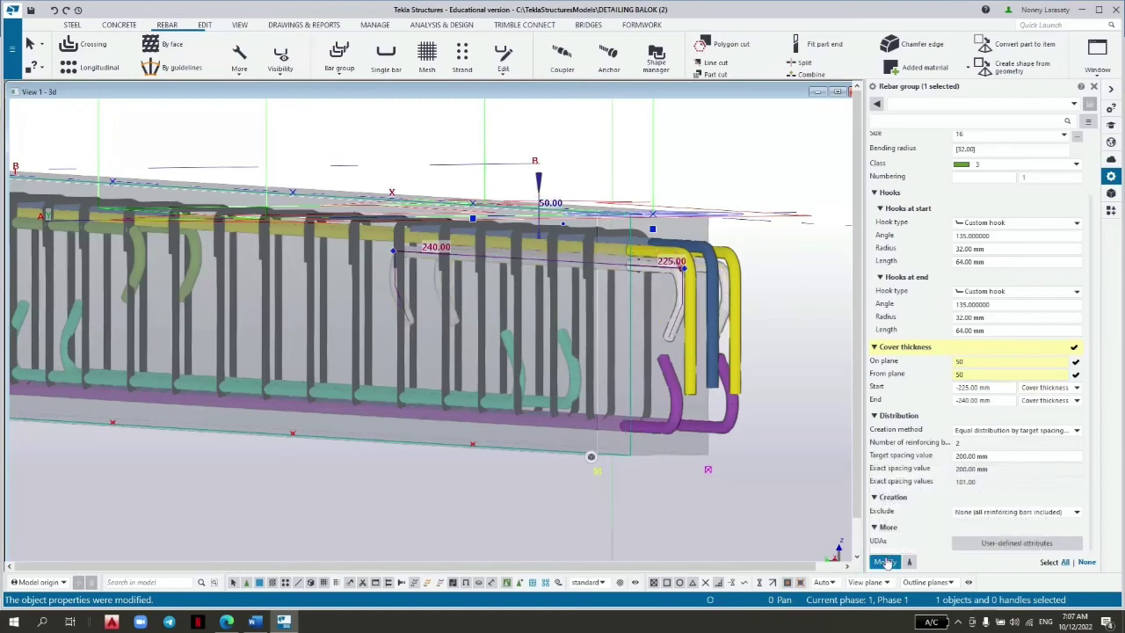
pyautogui.click(691, 252)
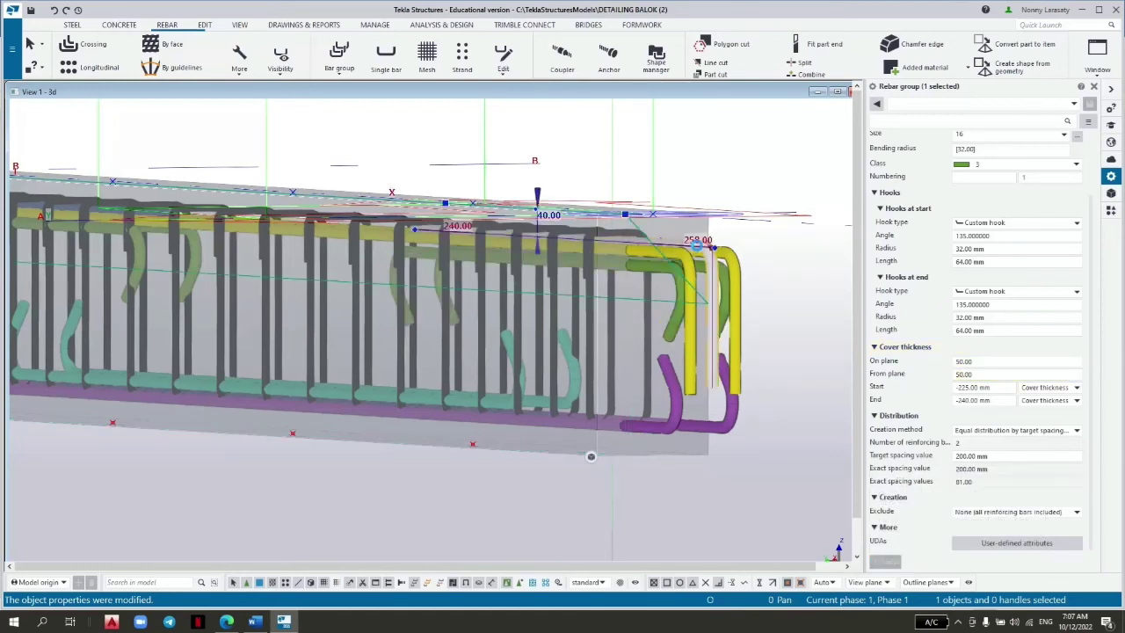
pyautogui.click(786, 324)
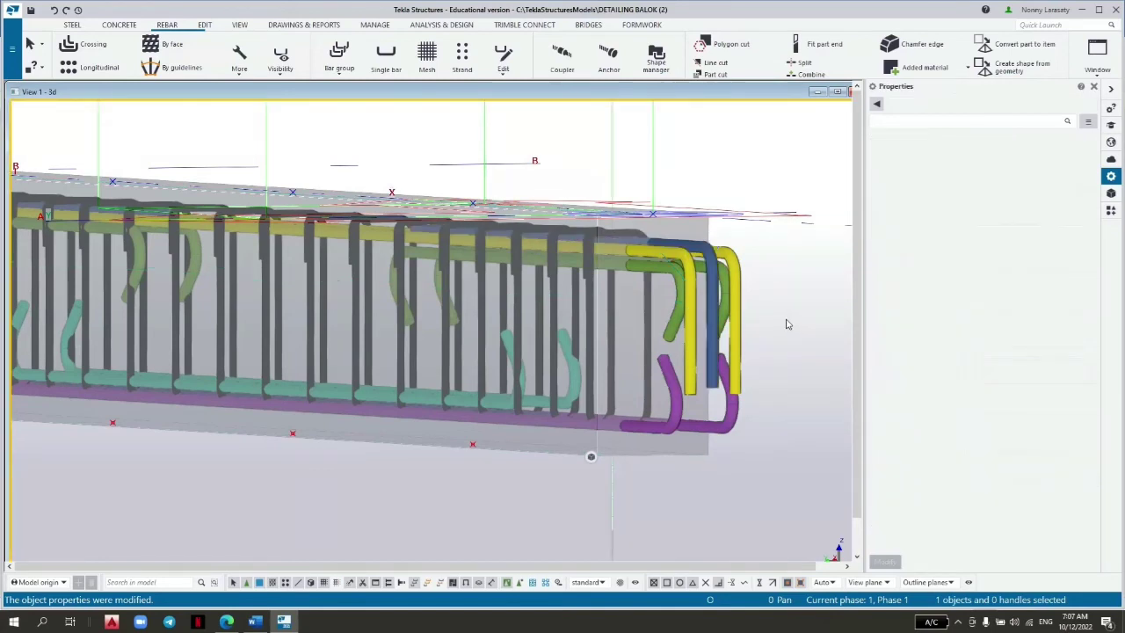
pyautogui.click(688, 251)
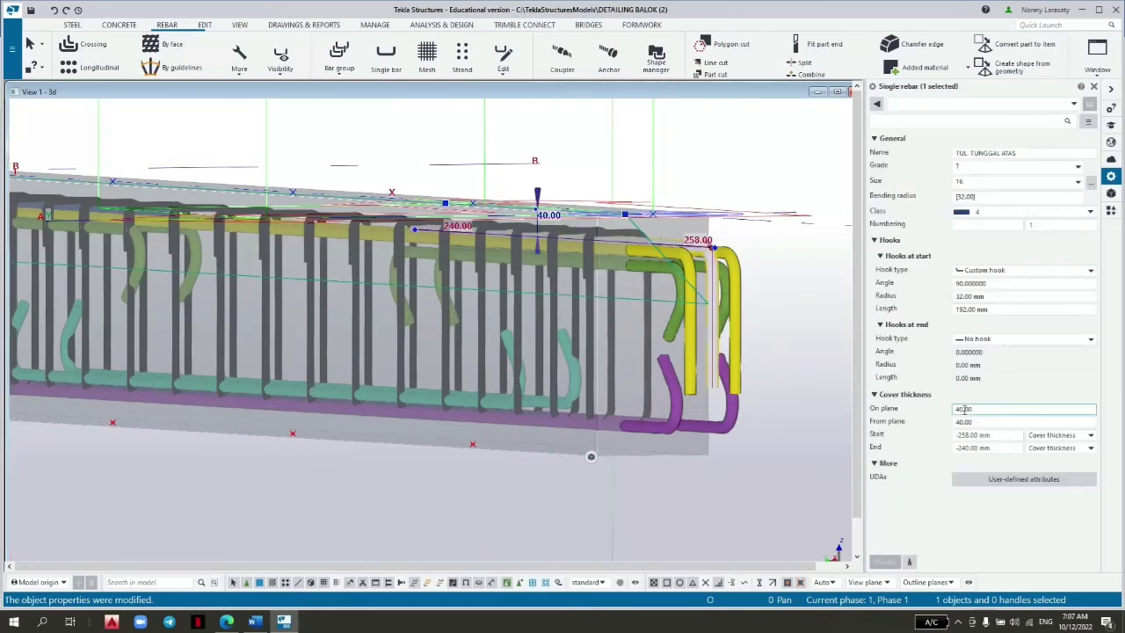
pyautogui.click(789, 374)
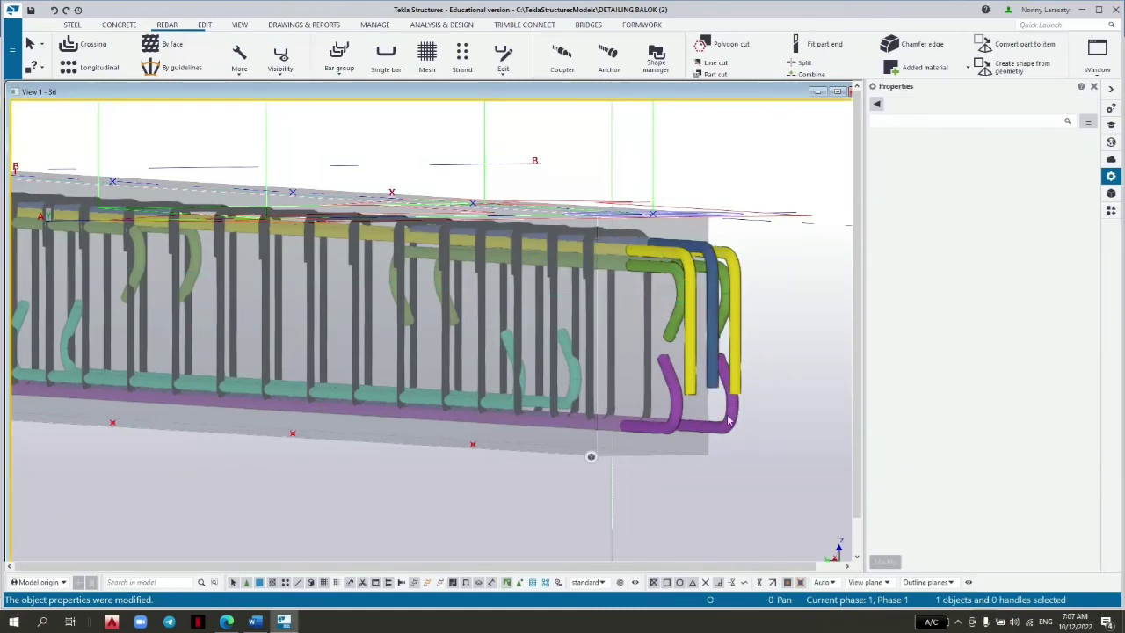
# Set the on-plane and from-plane cover thickness of the purple hooked bottom main bar group to 50 mm.
pyautogui.click(675, 439)
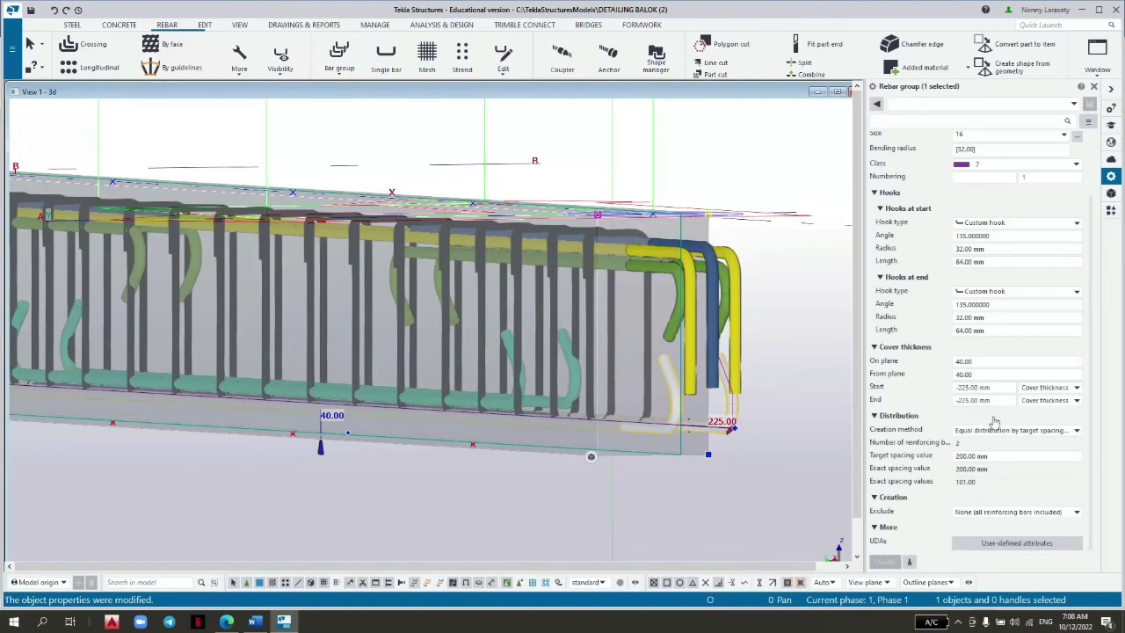
pyautogui.click(980, 387)
pyautogui.click(975, 362)
pyautogui.write('50')
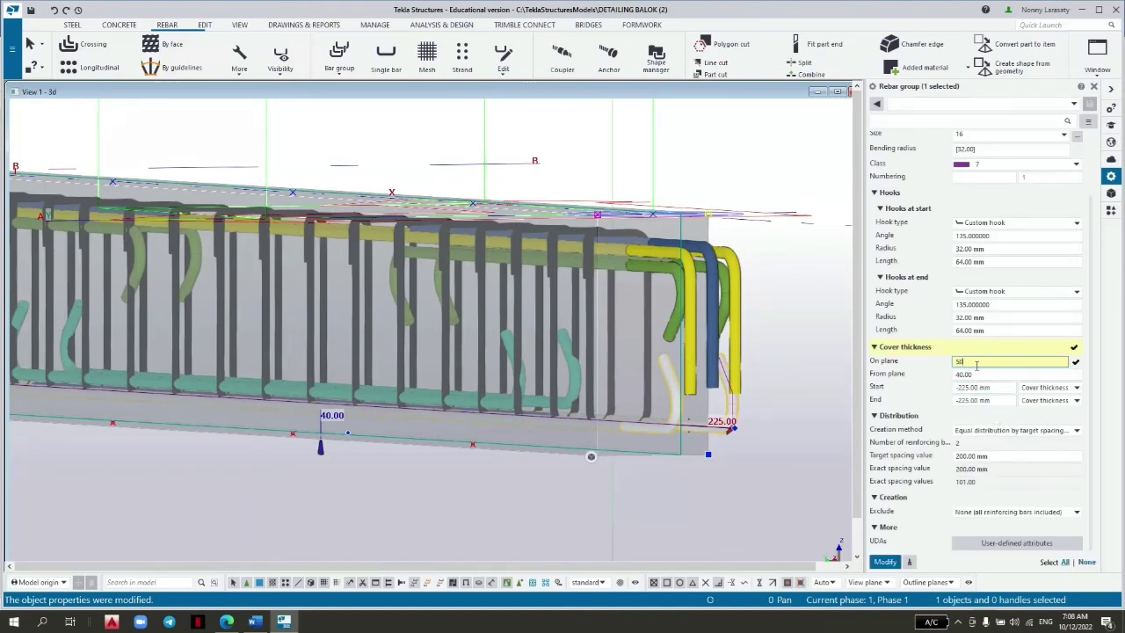
pyautogui.click(983, 375)
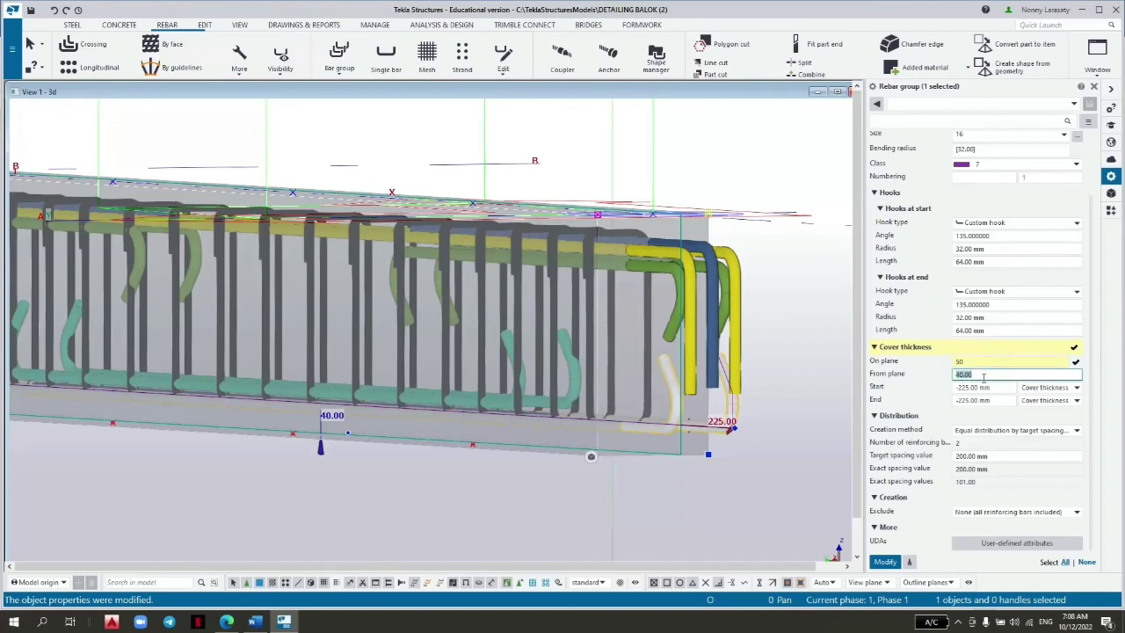
pyautogui.write('50')
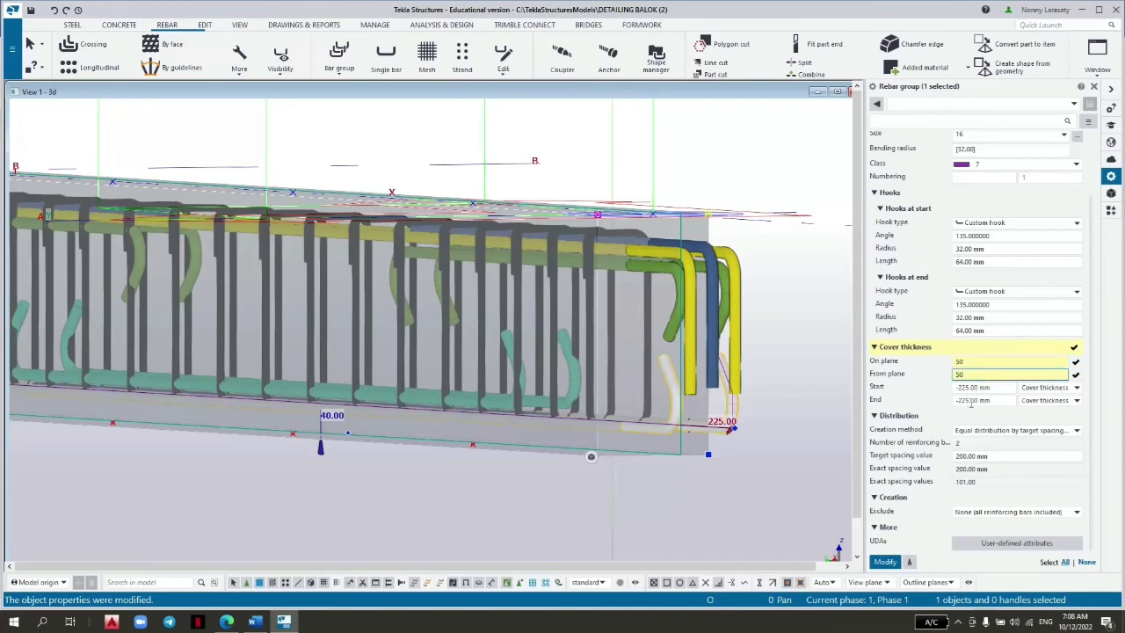
pyautogui.click(884, 561)
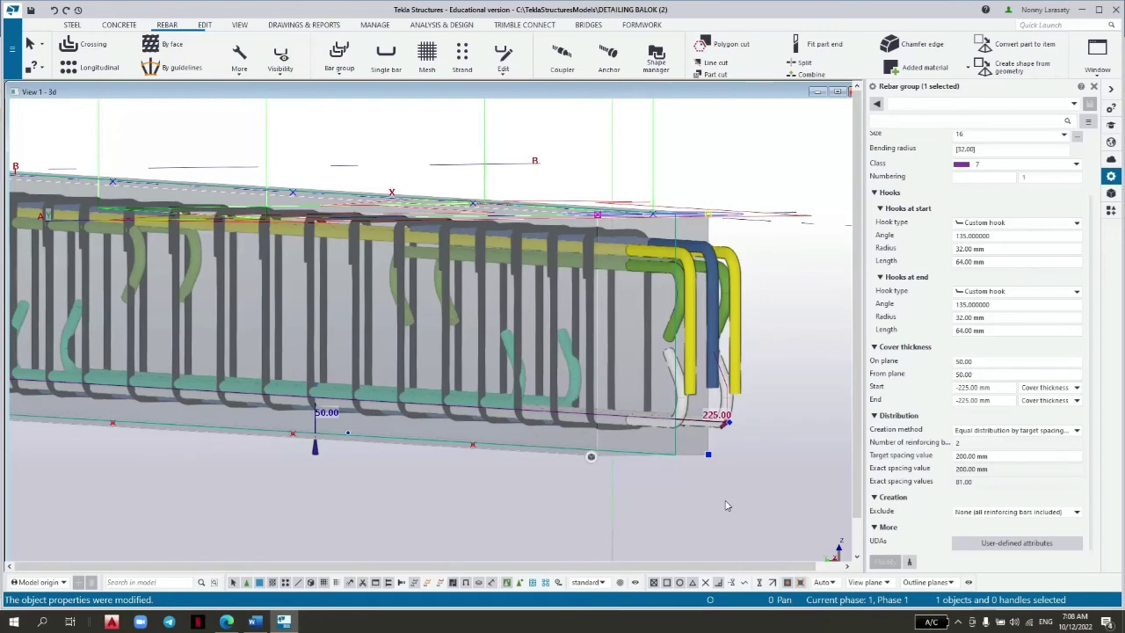
# Set the on-plane and from-plane cover thickness of the teal hooked bottom midspan bar group to 50 mm.
pyautogui.click(571, 393)
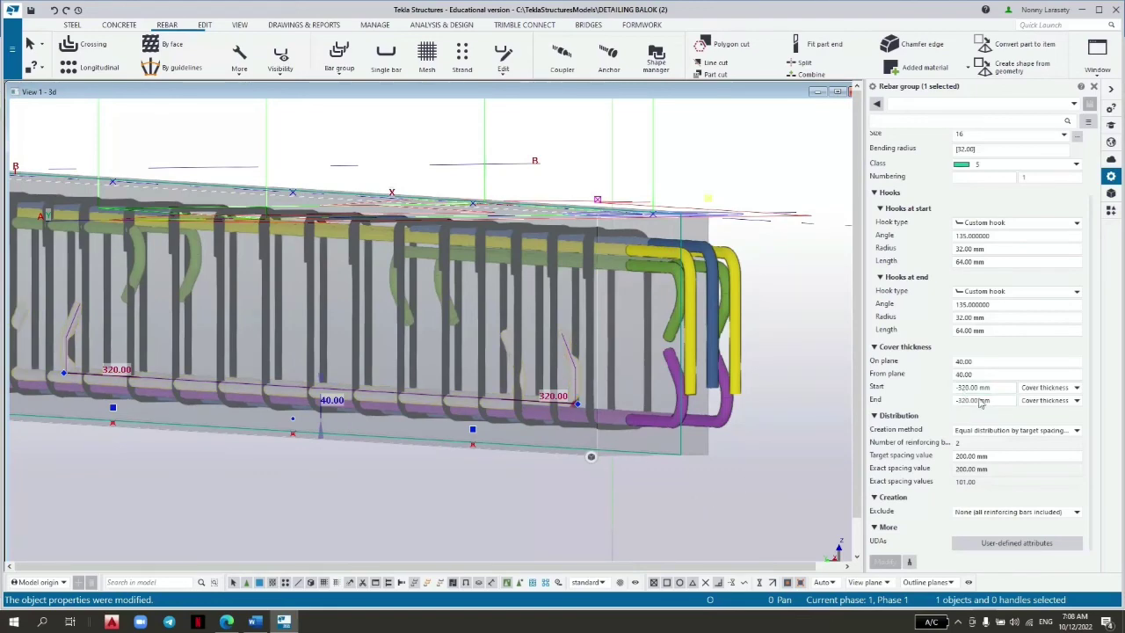
pyautogui.click(980, 363)
pyautogui.doubleClick(980, 364)
pyautogui.write('50')
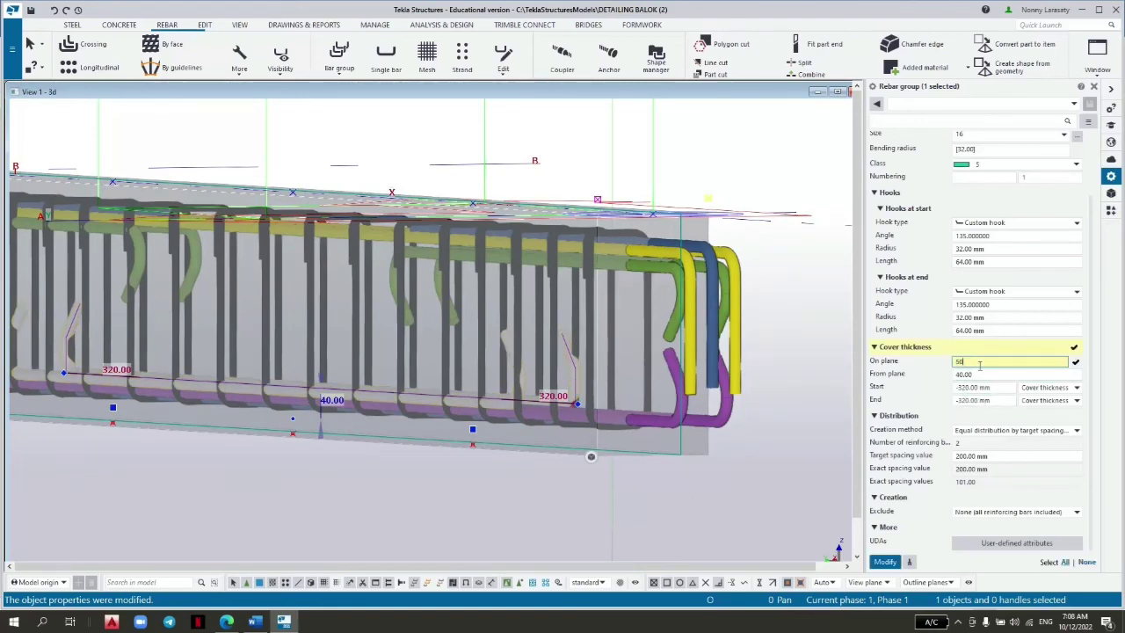
pyautogui.doubleClick(973, 374)
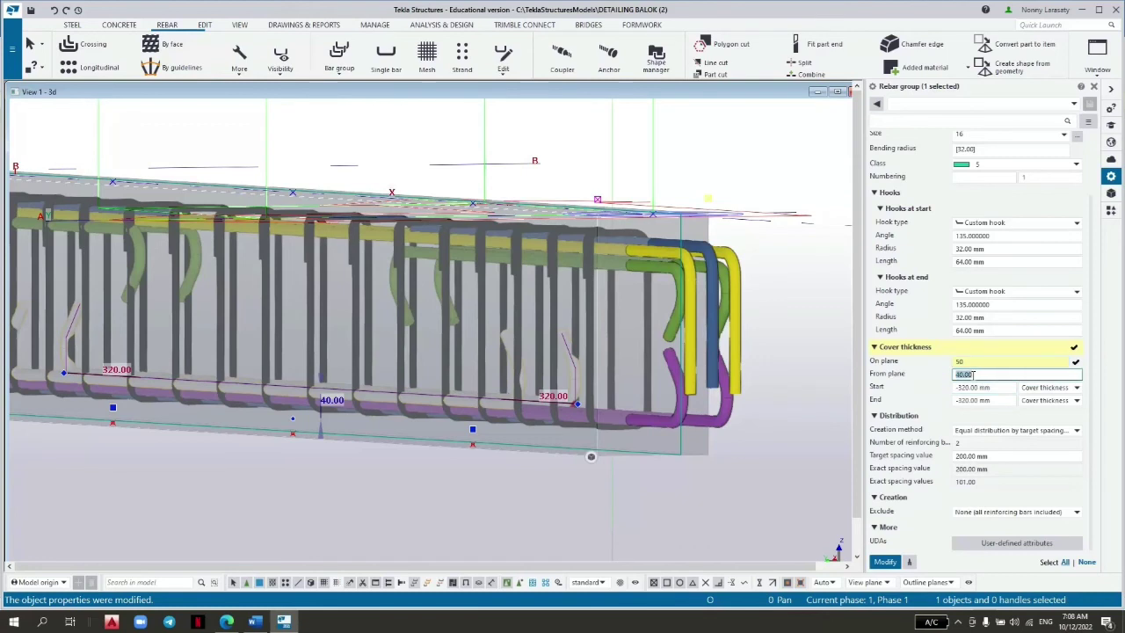
pyautogui.write('50')
pyautogui.click(879, 563)
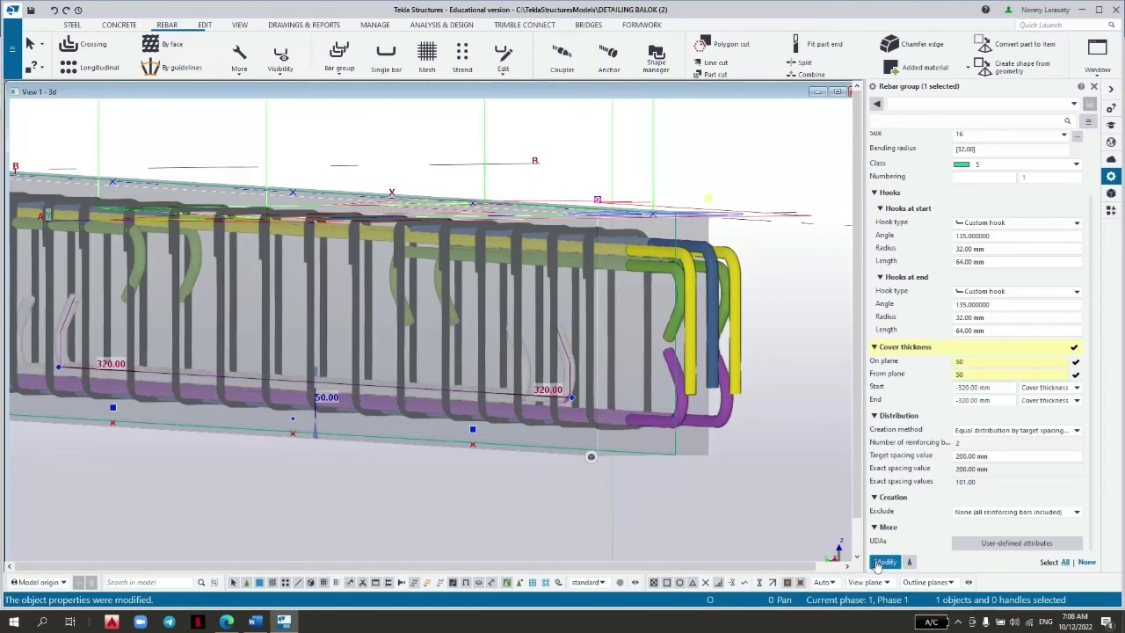
pyautogui.click(464, 522)
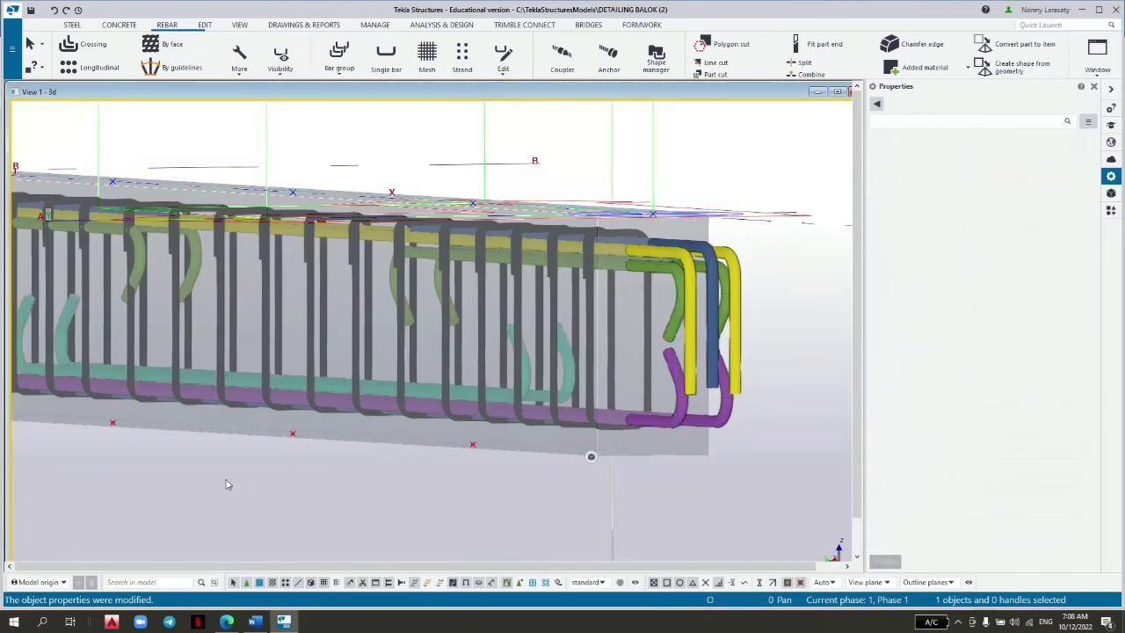
# Set the on-plane and from-plane cover thickness of the green hooked top support bar group at the grid 1 end to 50 mm.
pyautogui.keyDown('ctrl'); pyautogui.moveTo(186, 475); pyautogui.dragTo(481, 494, button='middle'); pyautogui.keyUp('ctrl')
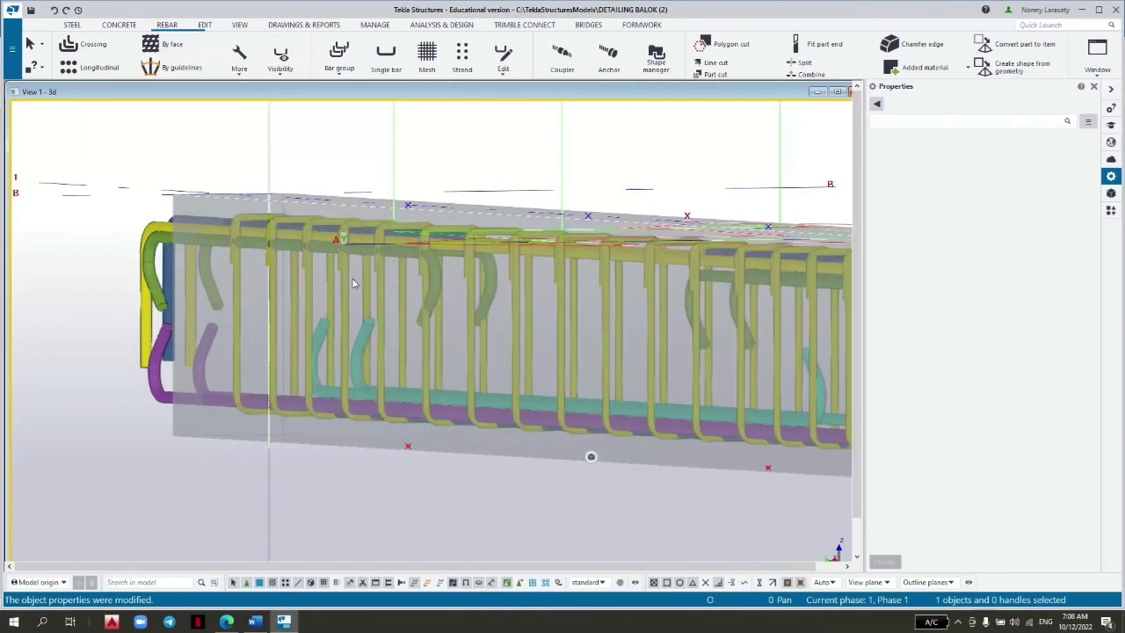
pyautogui.moveTo(205, 294)
pyautogui.keyDown('ctrl'); pyautogui.mouseDown(button='middle')
pyautogui.moveTo(251, 306)
pyautogui.moveTo(324, 291)
pyautogui.moveTo(364, 304)
pyautogui.mouseUp(button='middle'); pyautogui.keyUp('ctrl')
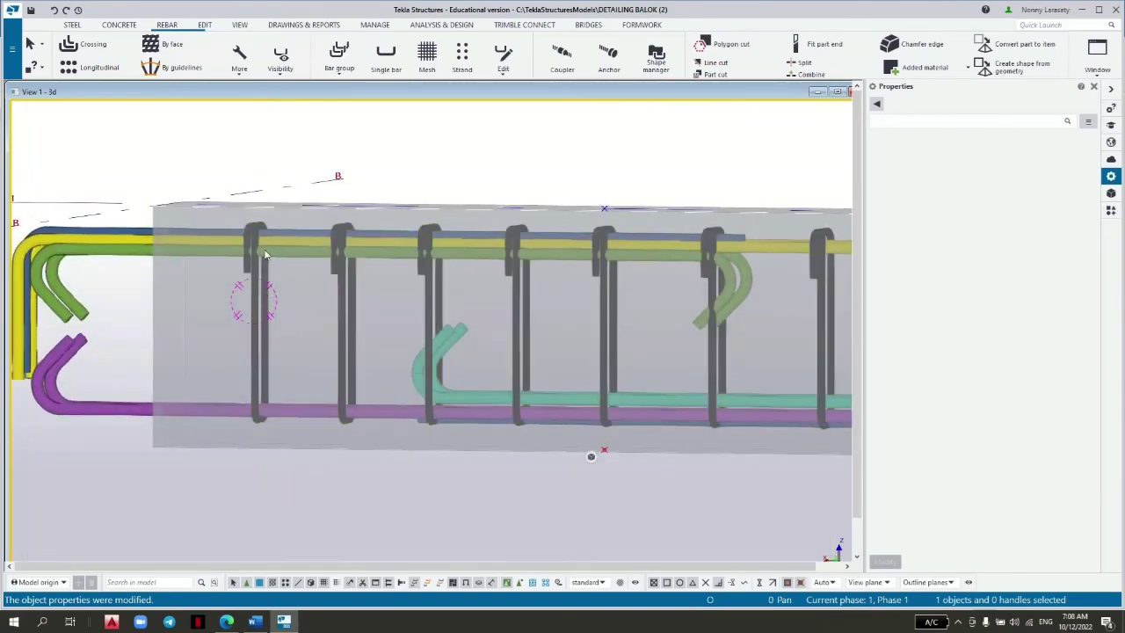
pyautogui.keyDown('ctrl'); pyautogui.moveTo(265, 254); pyautogui.dragTo(309, 254, button='middle'); pyautogui.keyUp('ctrl')
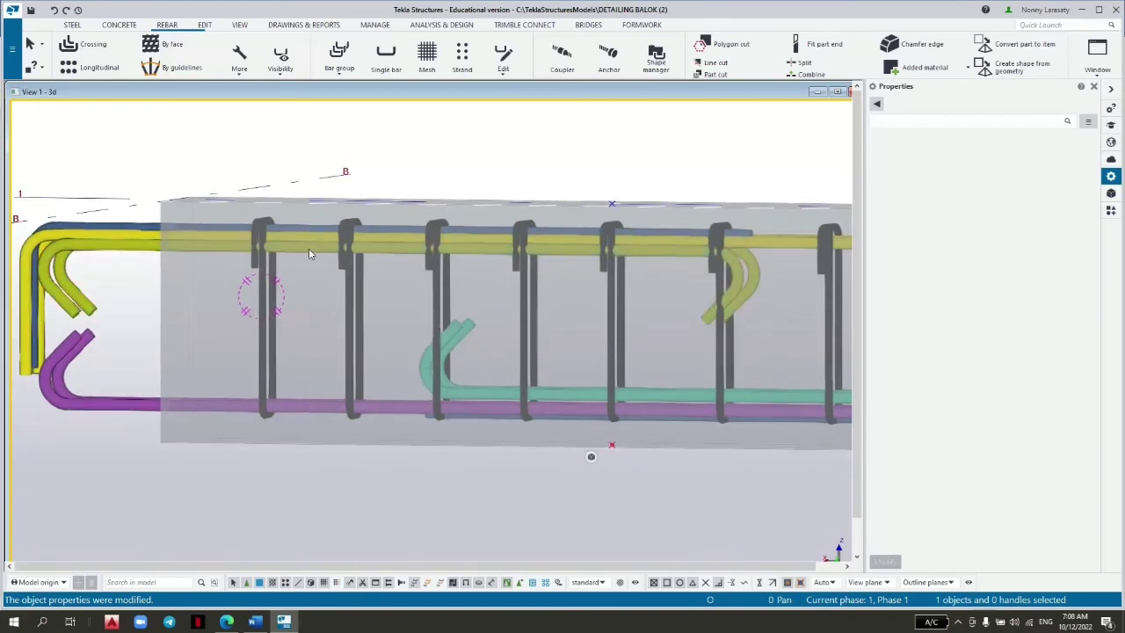
pyautogui.click(310, 249)
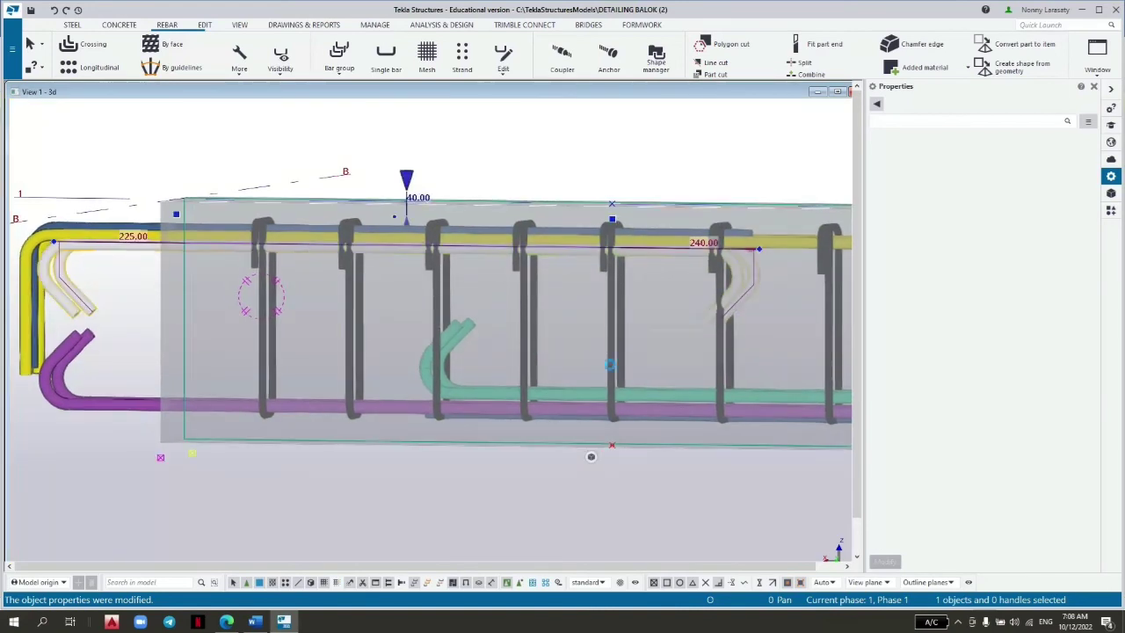
pyautogui.click(979, 361)
pyautogui.doubleClick(980, 361)
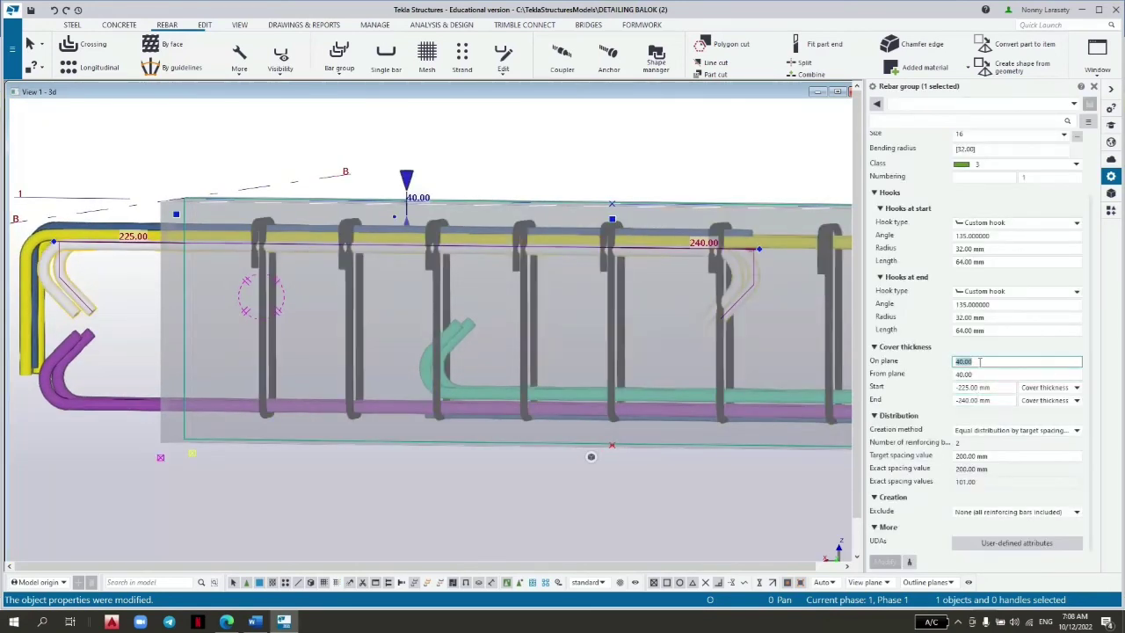
pyautogui.write('50')
pyautogui.click(988, 374)
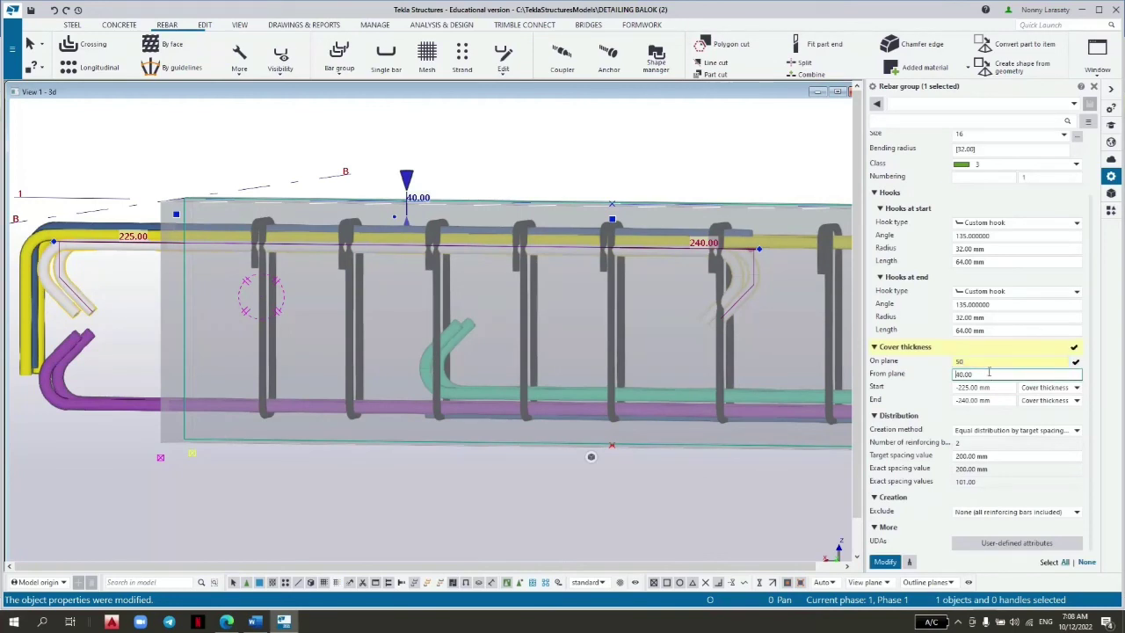
pyautogui.doubleClick(988, 373)
pyautogui.write('50')
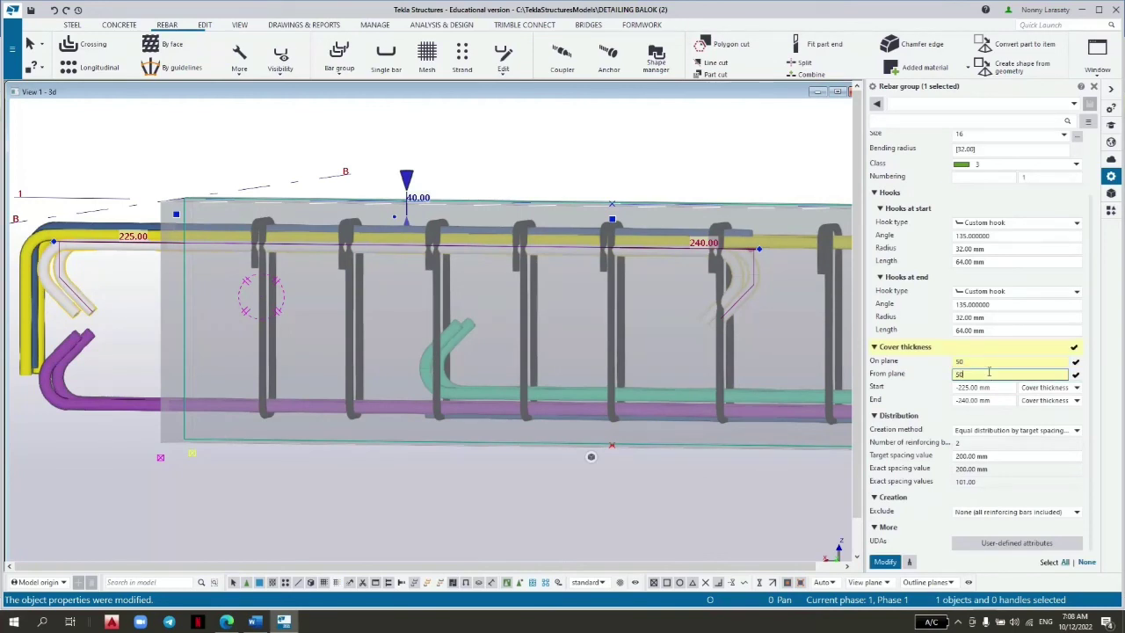
pyautogui.click(889, 563)
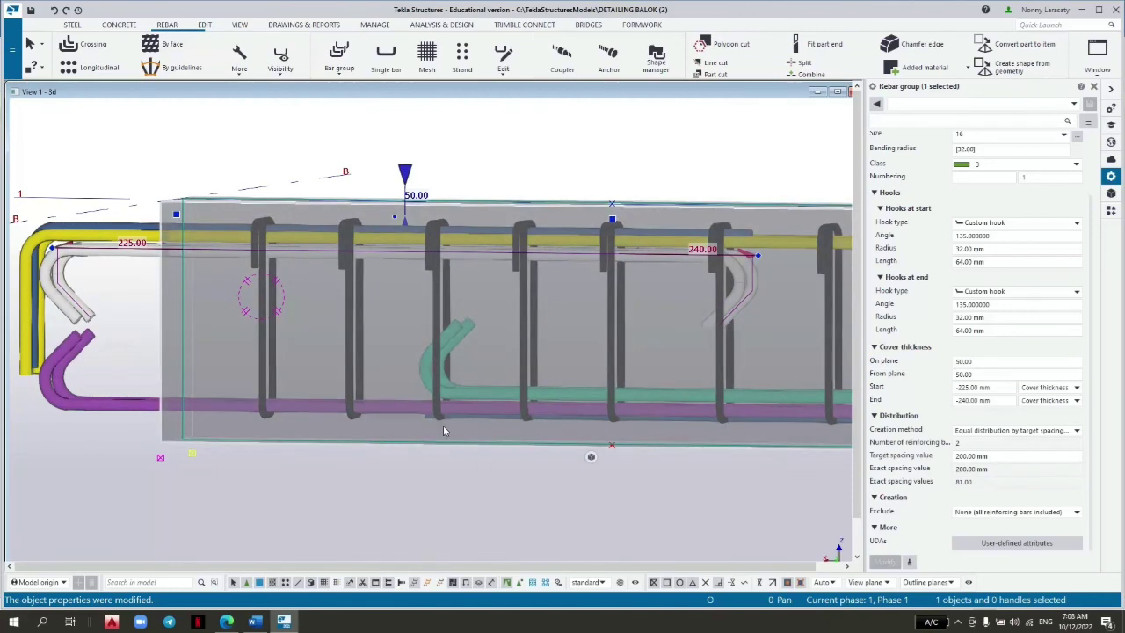
# Set the on-plane cover thickness of the single blue bottom bar TUL. TUNGGAL BAWAH to 50 mm.
pyautogui.click(461, 420)
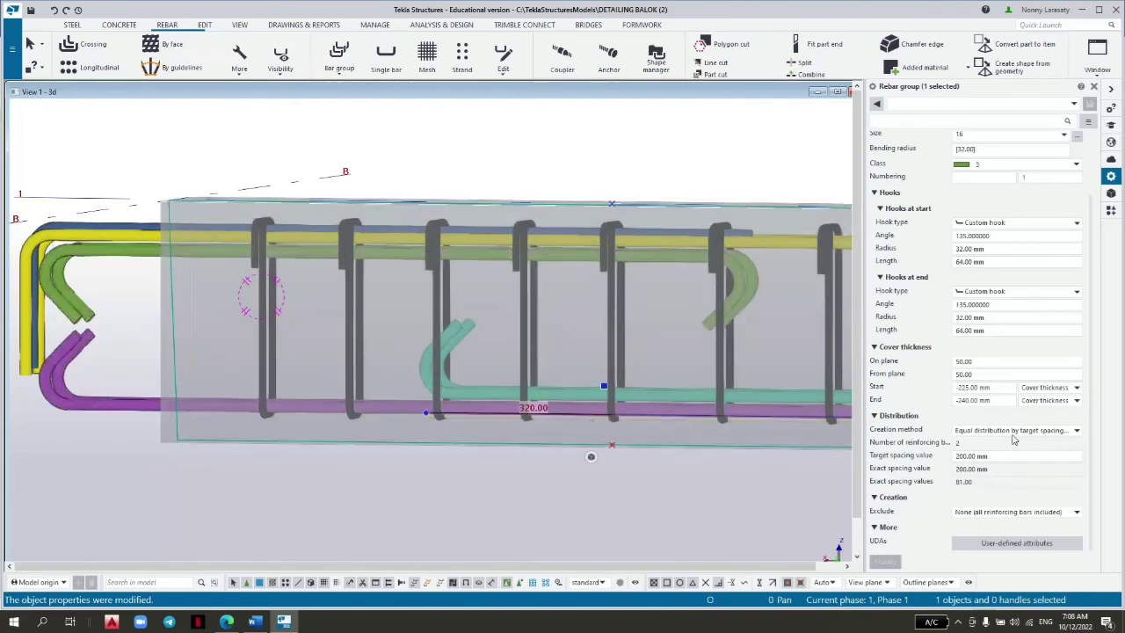
pyautogui.doubleClick(974, 410)
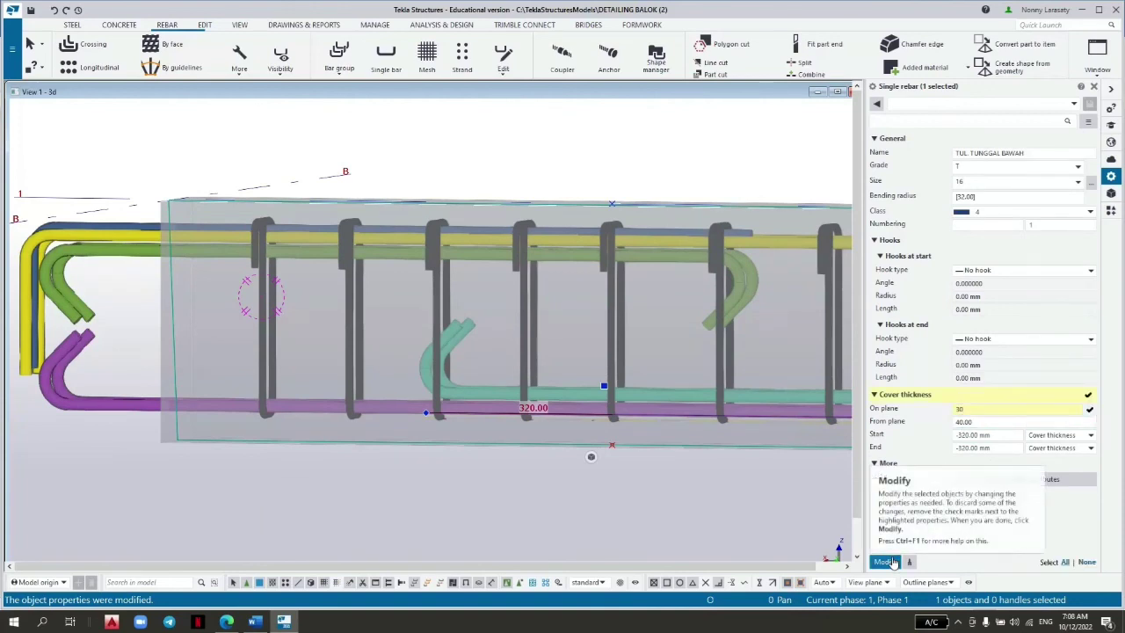
pyautogui.click(886, 561)
pyautogui.click(584, 509)
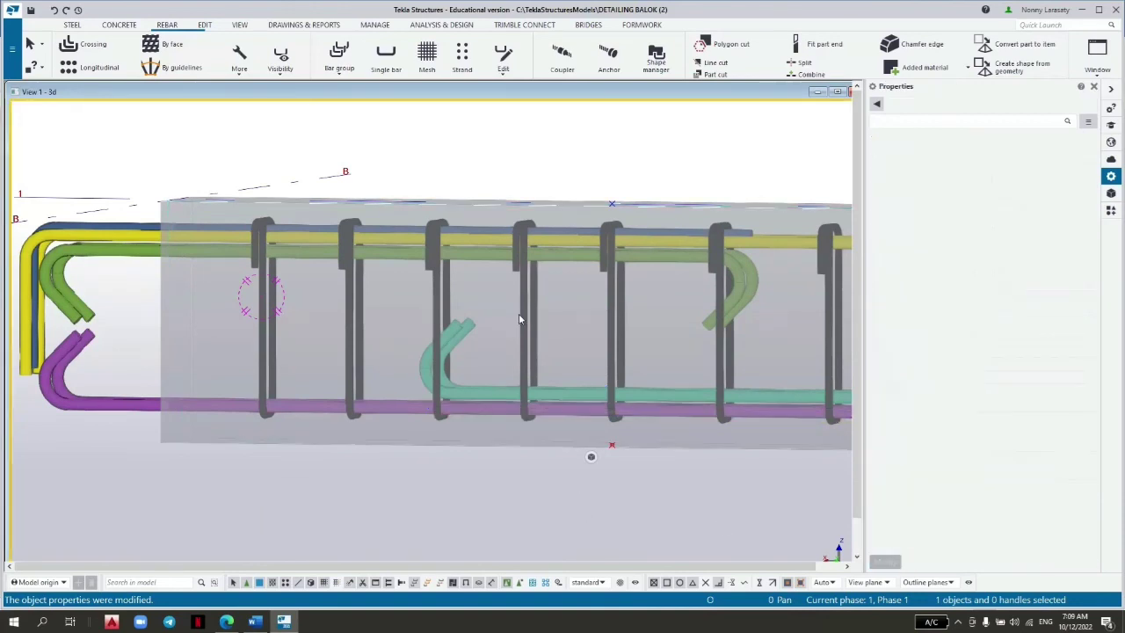
# Set the on-plane cover thickness of the single blue top bar TUL. TUNGGAL ATAS at the grid 1 end to 50 mm.
pyautogui.click(97, 226)
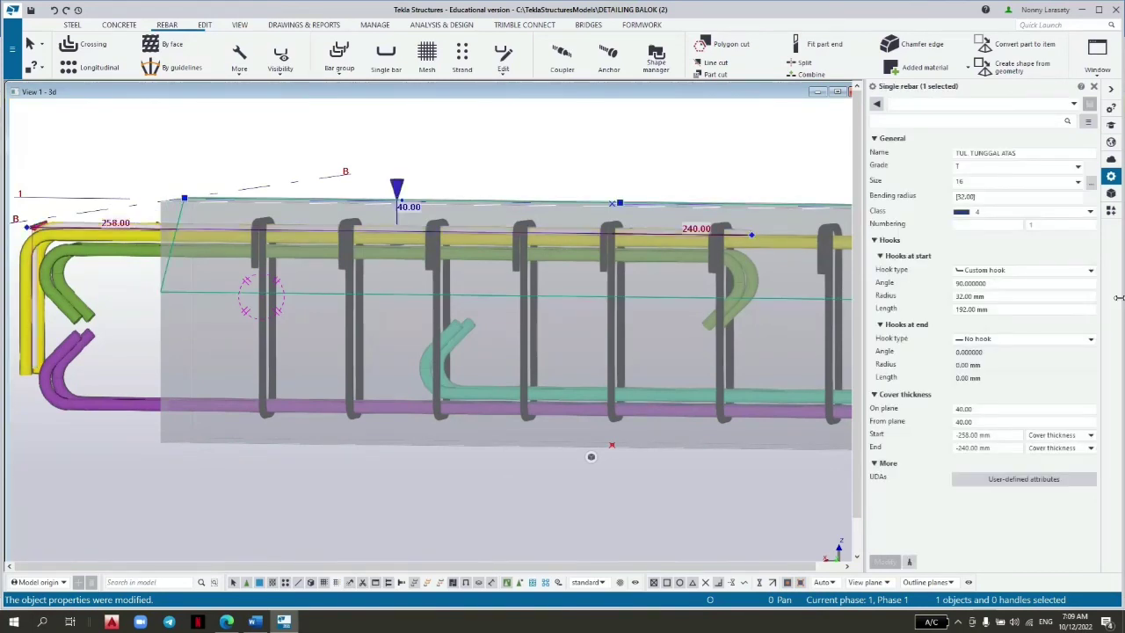
pyautogui.click(981, 408)
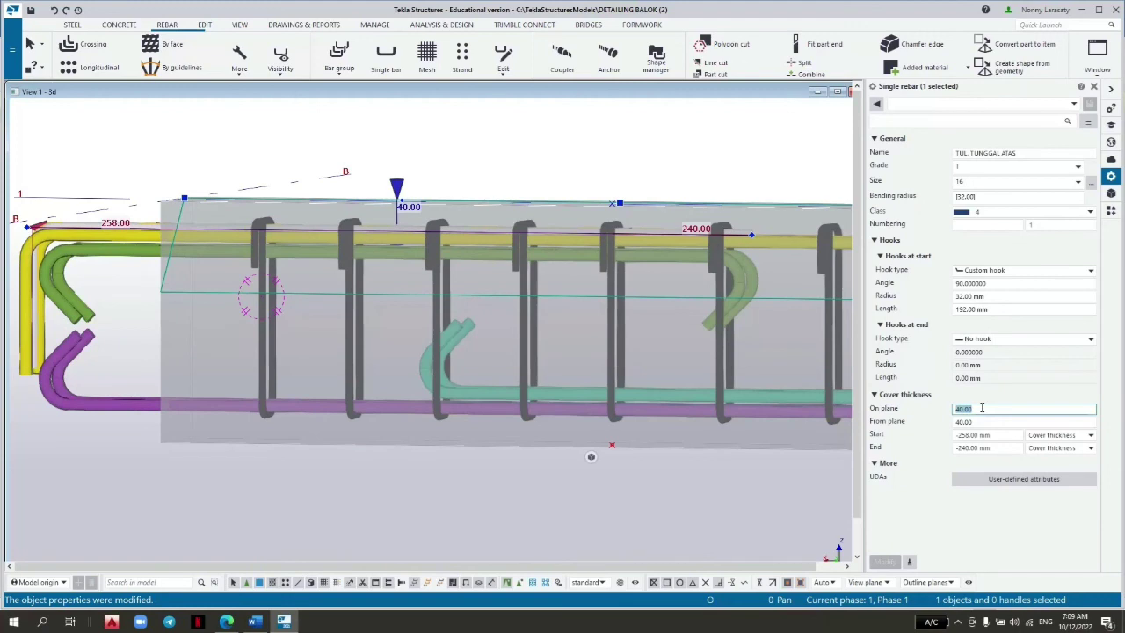
pyautogui.write('50')
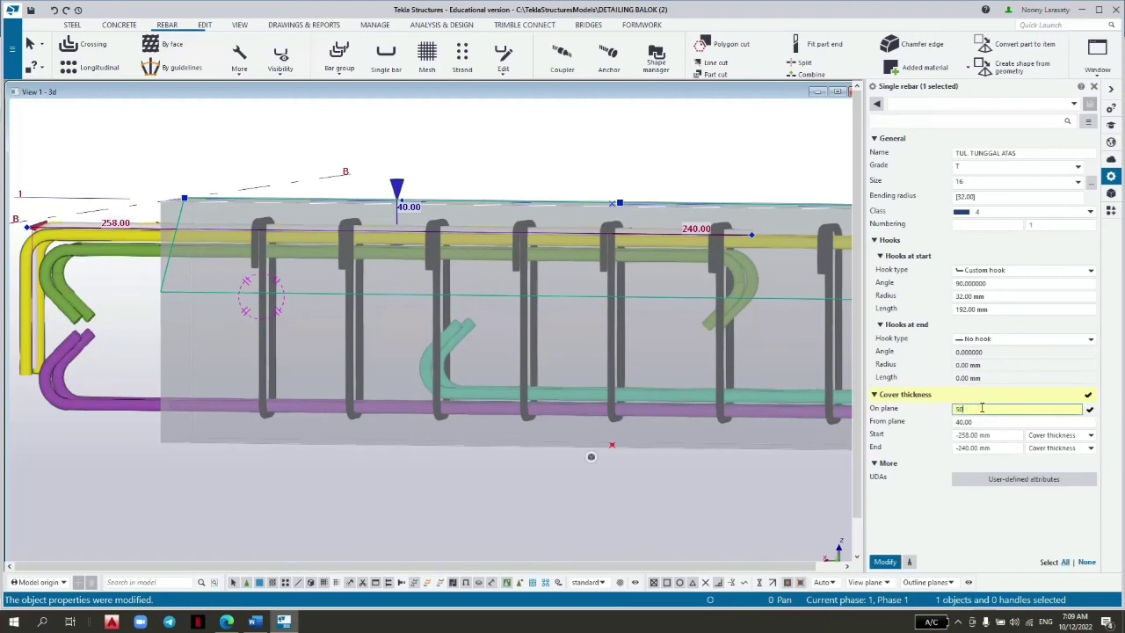
pyautogui.click(883, 563)
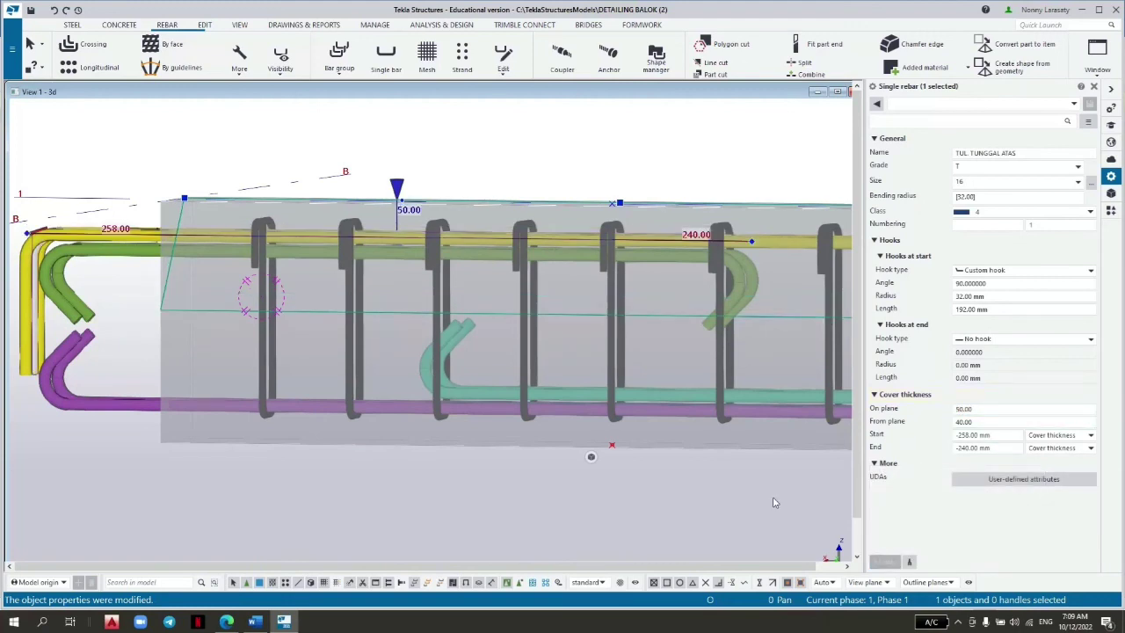
pyautogui.click(774, 501)
# Set the on-plane cover thickness of the single blue top bar TUL. TUNGGAL ATAS at the opposite beam end to 50 mm.
pyautogui.scroll(-2, 775, 486)
pyautogui.moveTo(803, 478); pyautogui.dragTo(417, 454, button='middle')
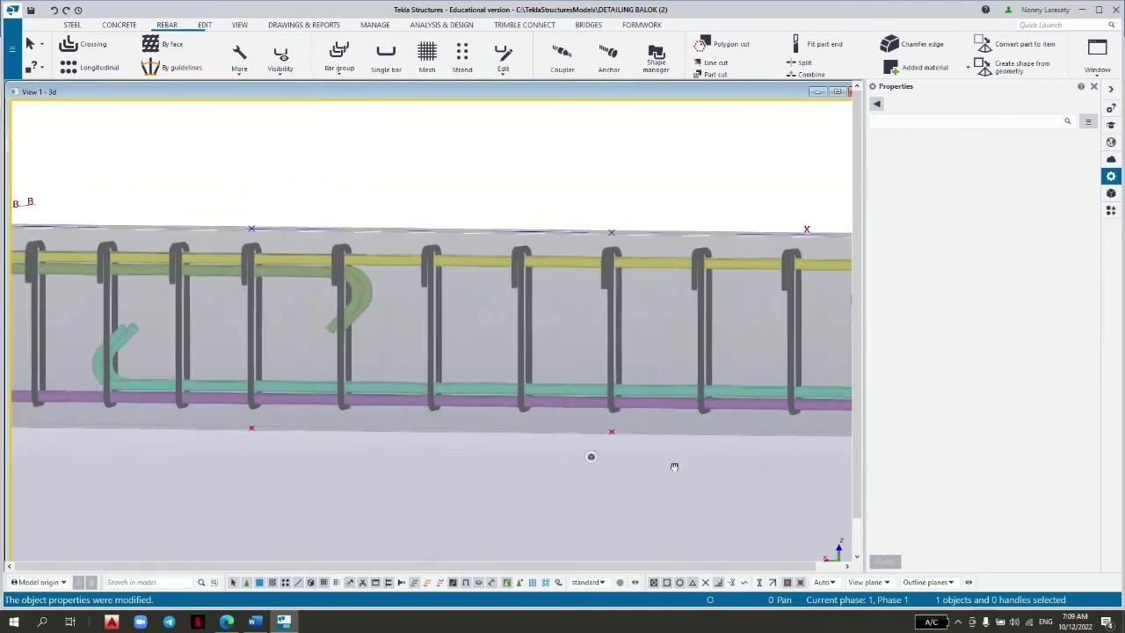
pyautogui.moveTo(674, 466); pyautogui.dragTo(409, 460, button='middle')
pyautogui.moveTo(804, 440); pyautogui.dragTo(634, 453, button='middle')
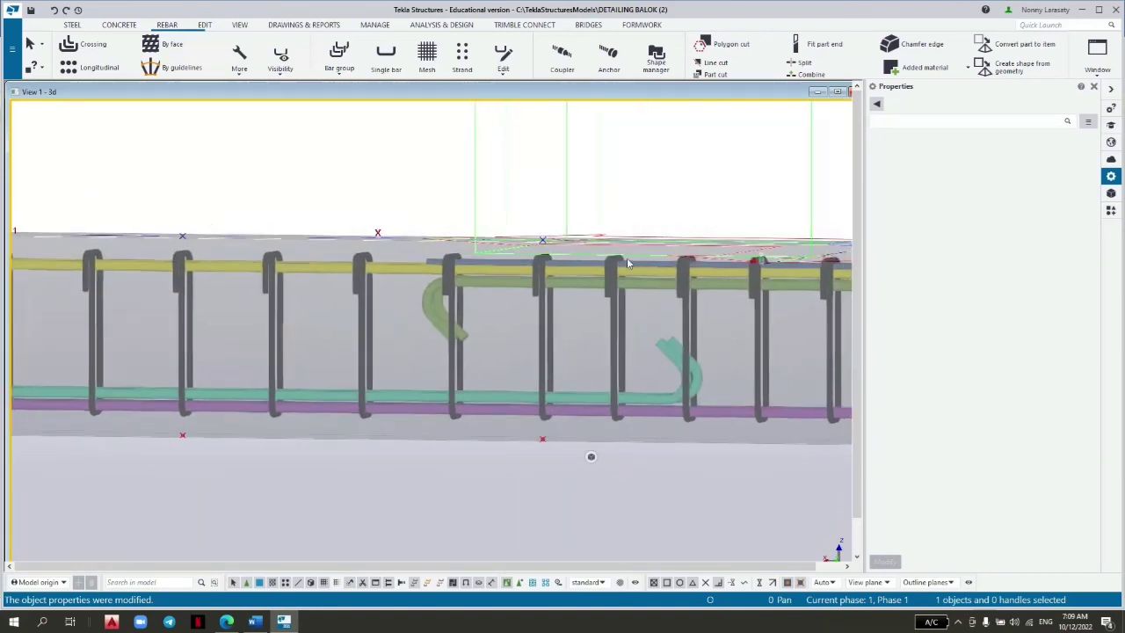
pyautogui.scroll(3, 629, 268)
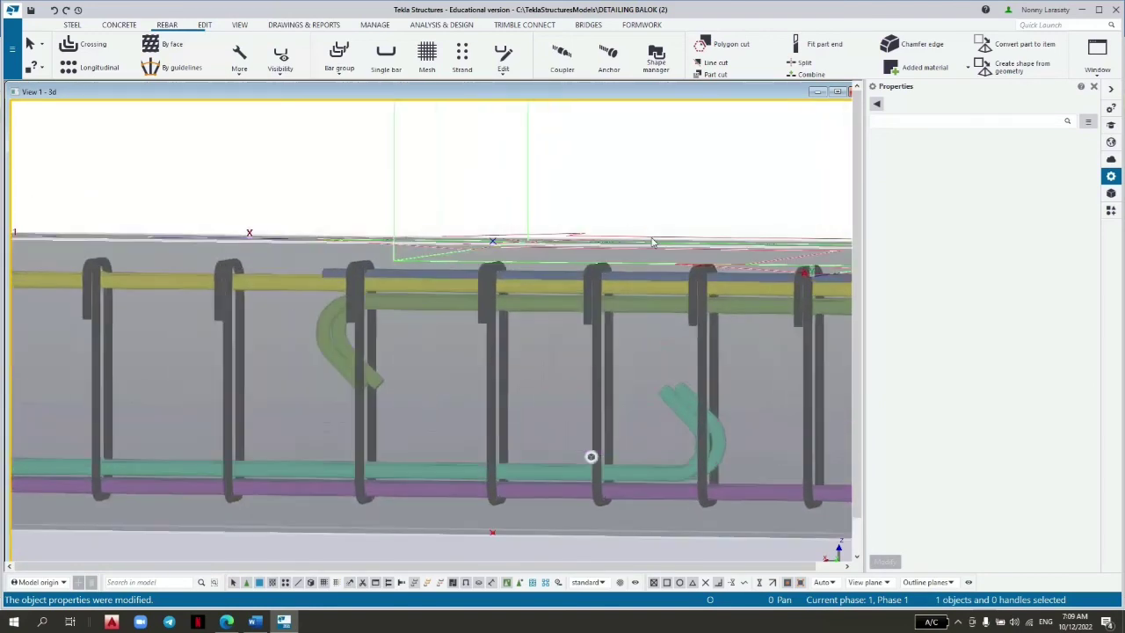
pyautogui.click(653, 282)
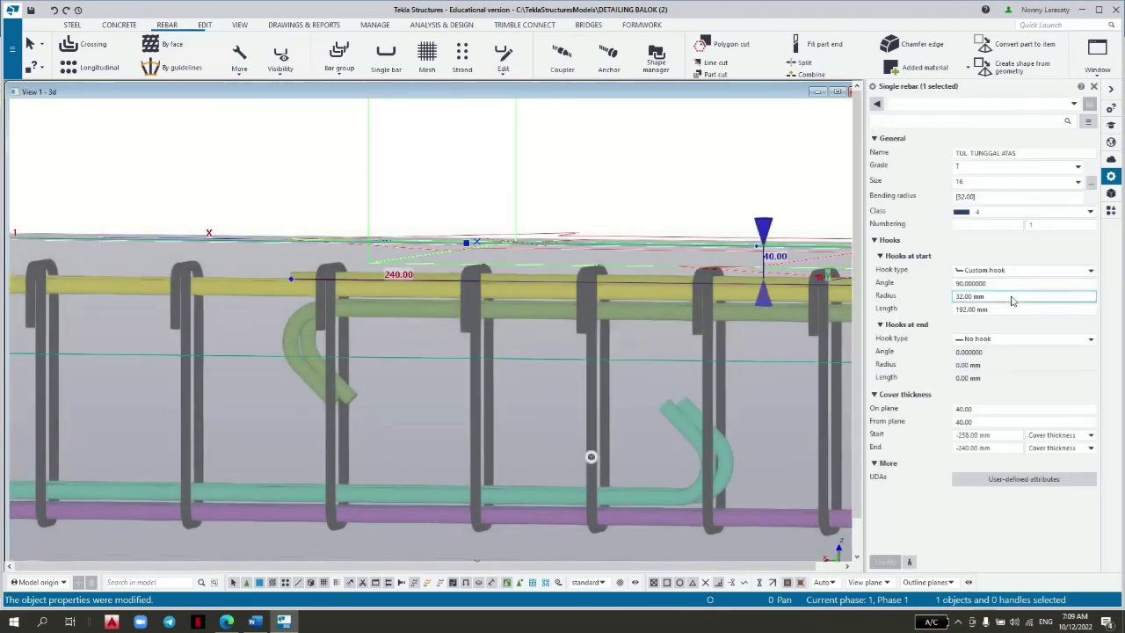
pyautogui.click(987, 409)
pyautogui.doubleClick(988, 409)
pyautogui.write('50')
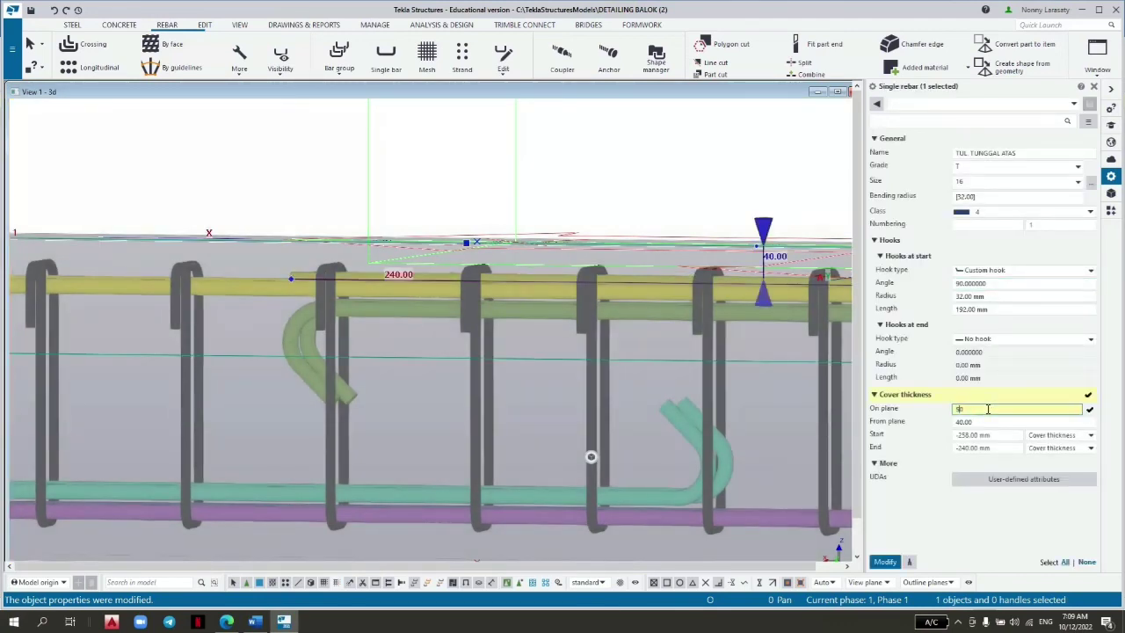
pyautogui.click(884, 561)
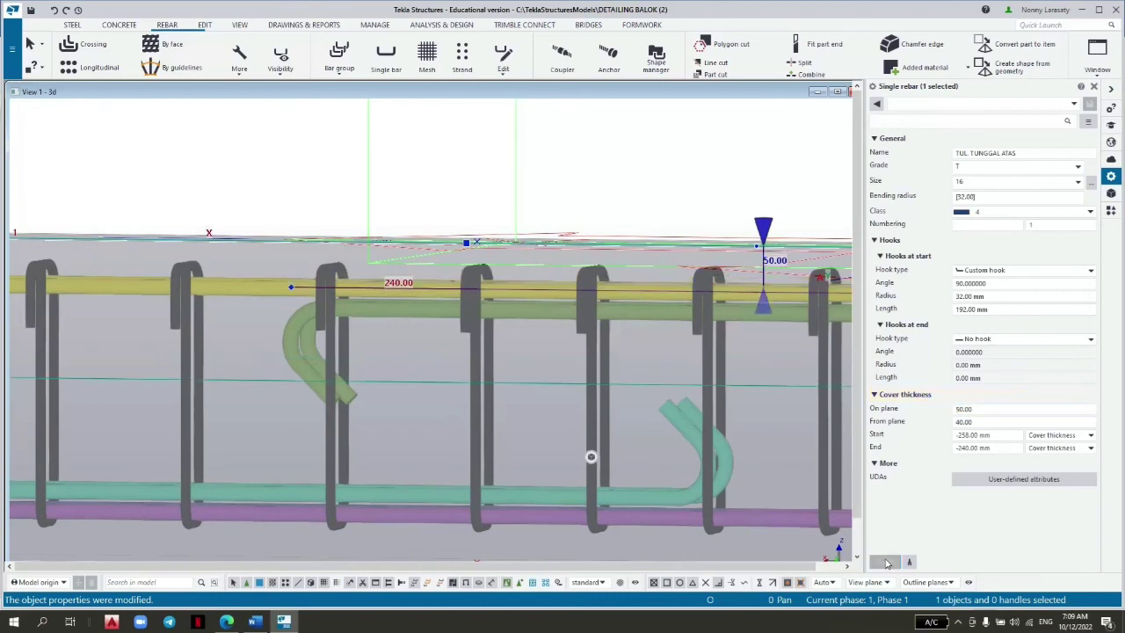
# Set the bending radius of the TUL. GESER stirrup rebar set to 10 mm.
pyautogui.click(760, 360)
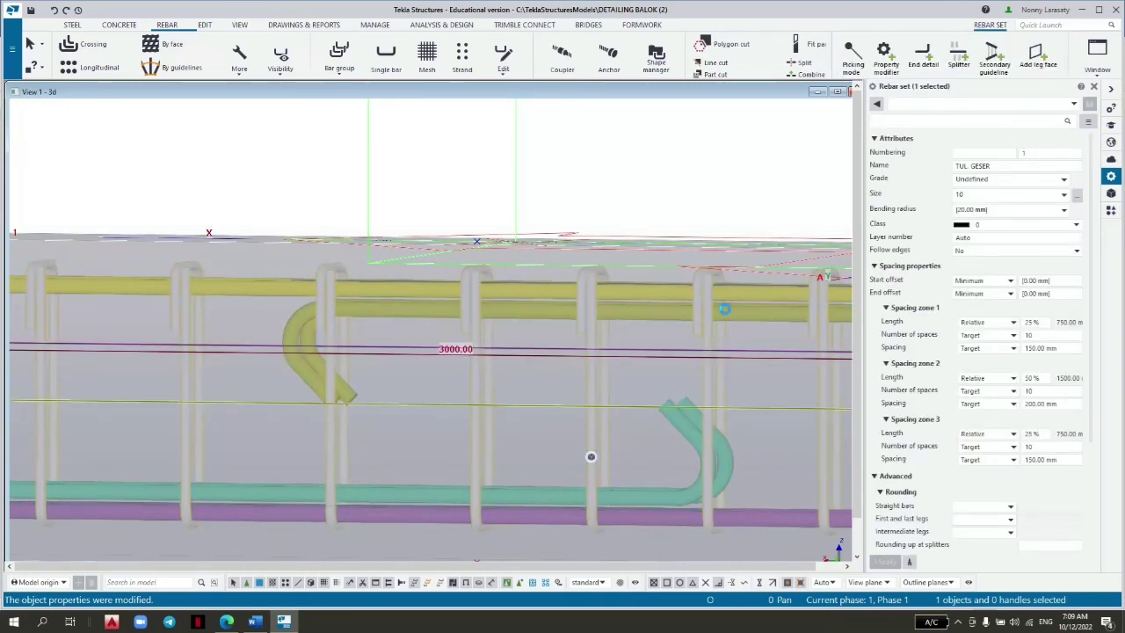
pyautogui.click(995, 210)
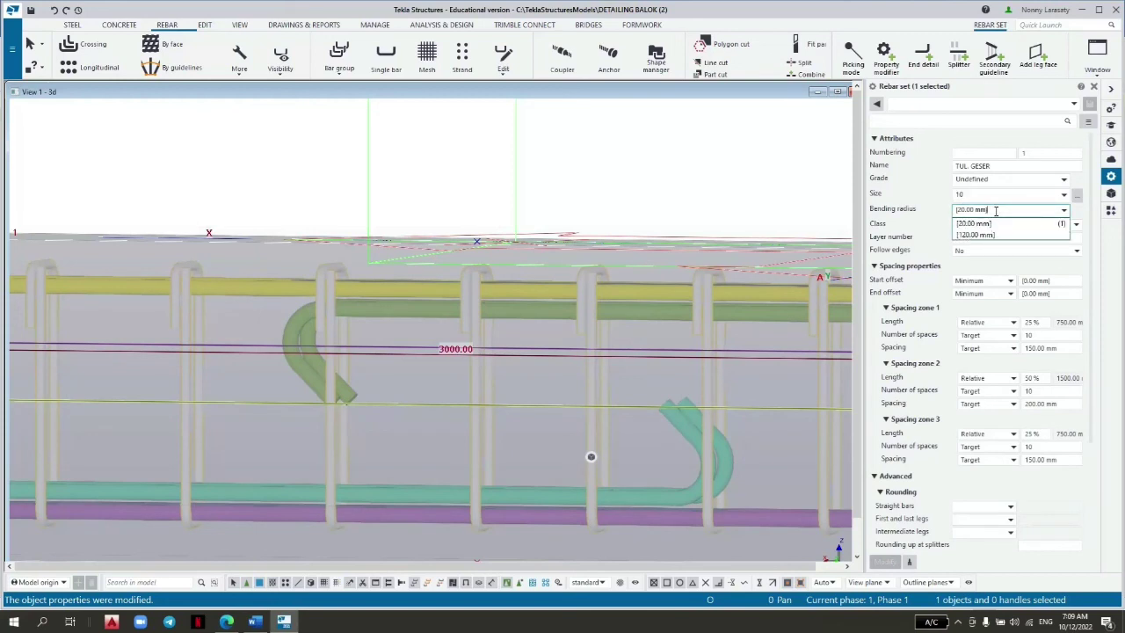
pyautogui.doubleClick(995, 211)
pyautogui.write('10')
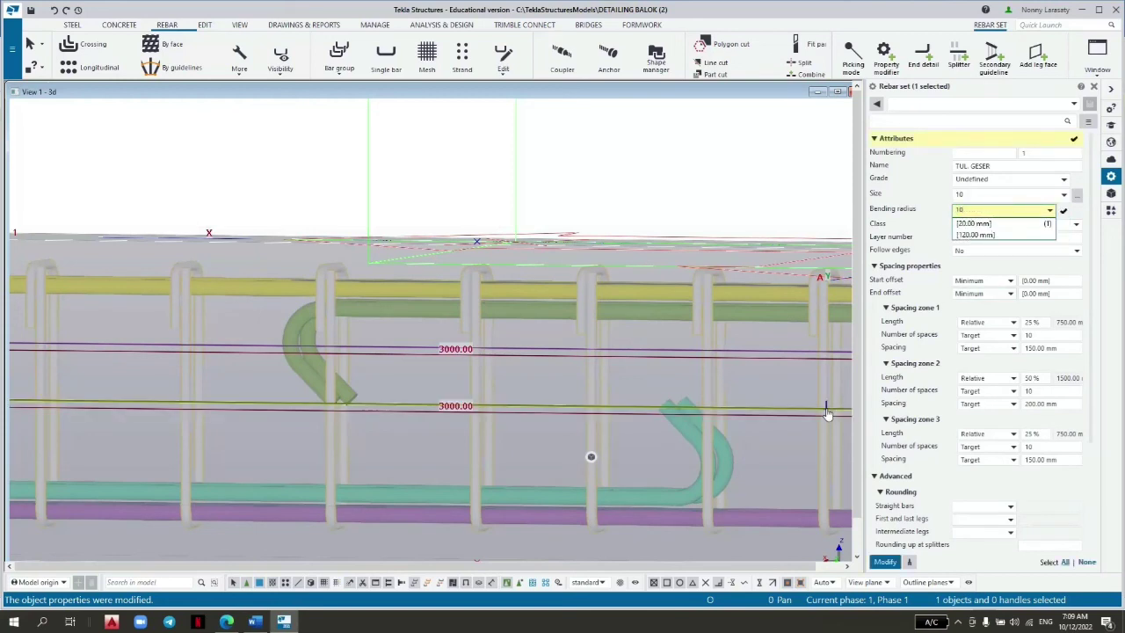
pyautogui.click(886, 562)
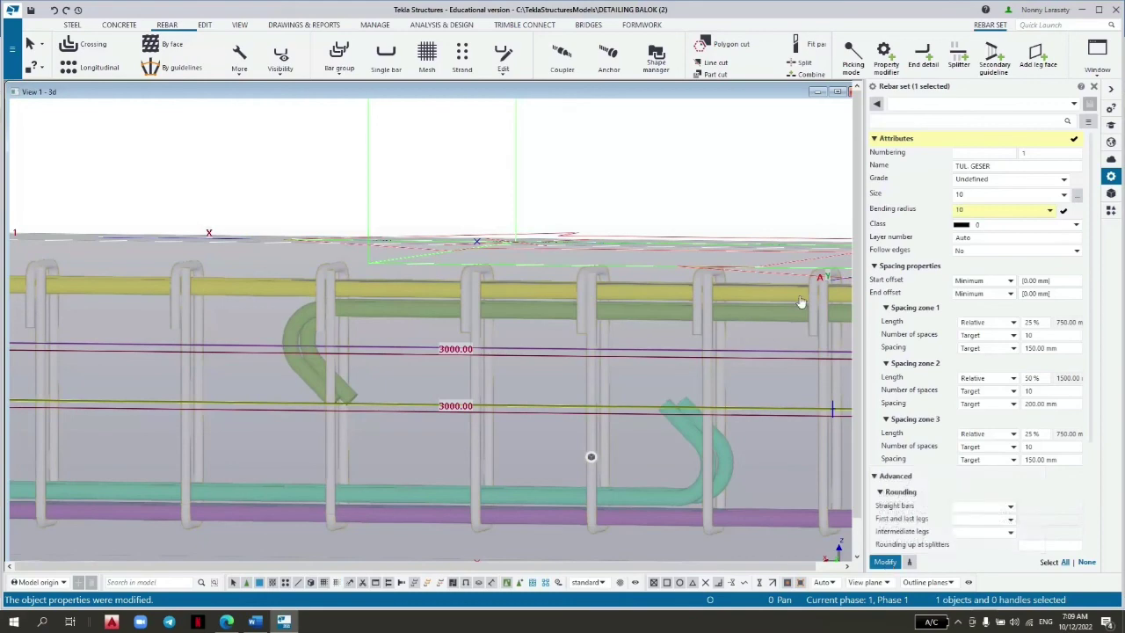
pyautogui.click(738, 179)
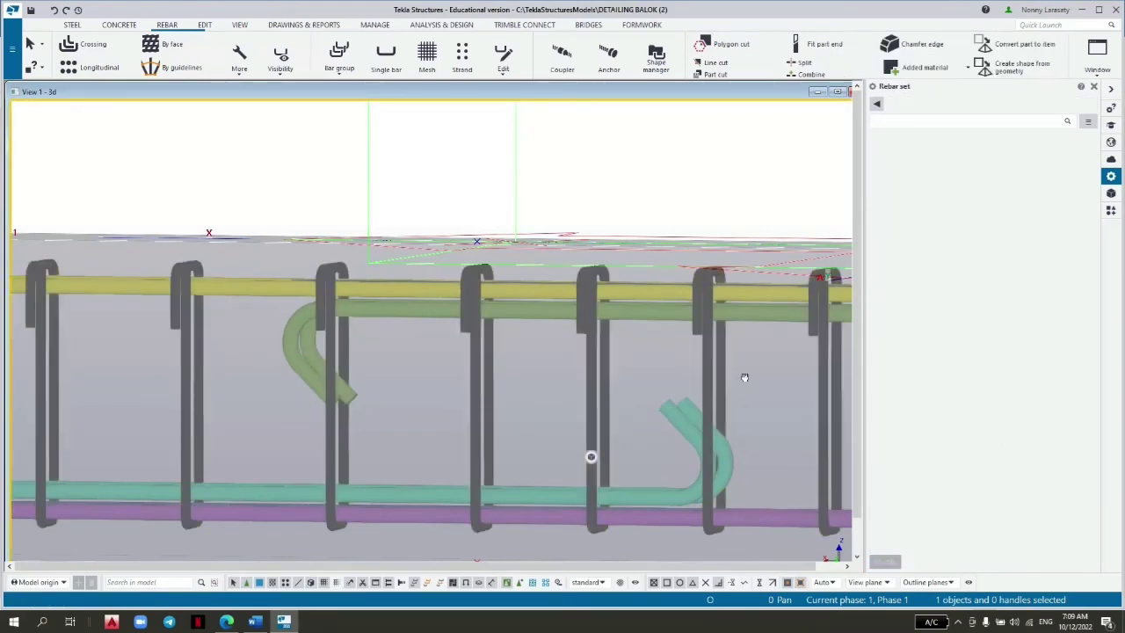
# Examine the fit of the stirrups around the longitudinal bars at both beam ends and along the whole beam.
pyautogui.moveTo(463, 311); pyautogui.dragTo(148, 232, button='middle')
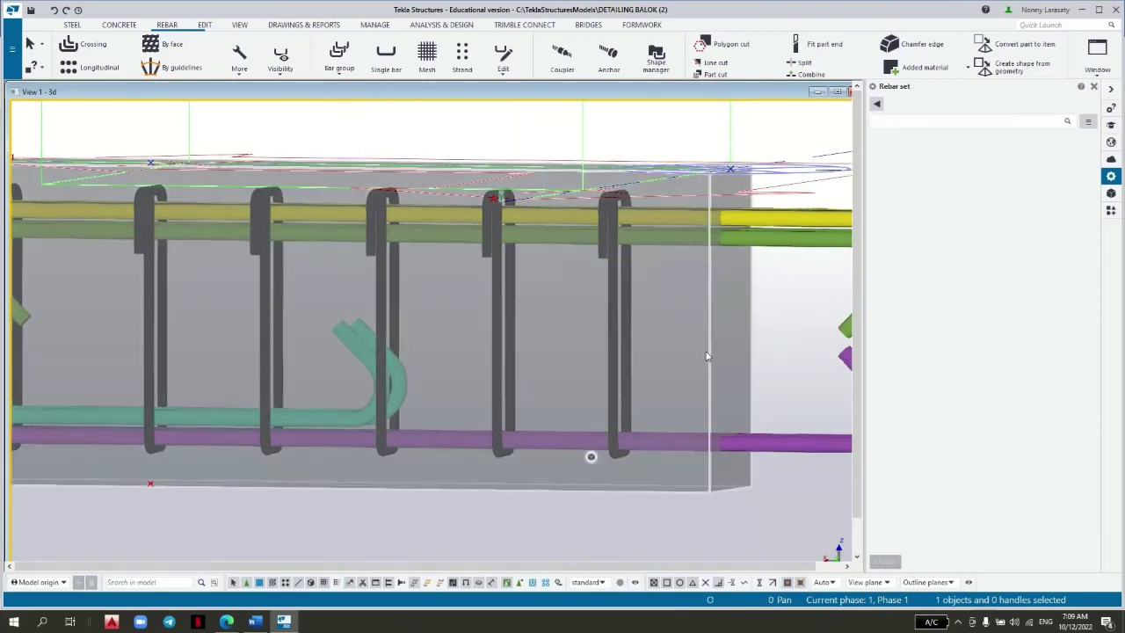
pyautogui.moveTo(707, 353); pyautogui.dragTo(526, 360, button='middle')
pyautogui.moveTo(707, 328); pyautogui.dragTo(277, 379, button='middle')
pyautogui.keyDown('ctrl'); pyautogui.moveTo(401, 292); pyautogui.dragTo(397, 294, button='middle'); pyautogui.keyUp('ctrl')
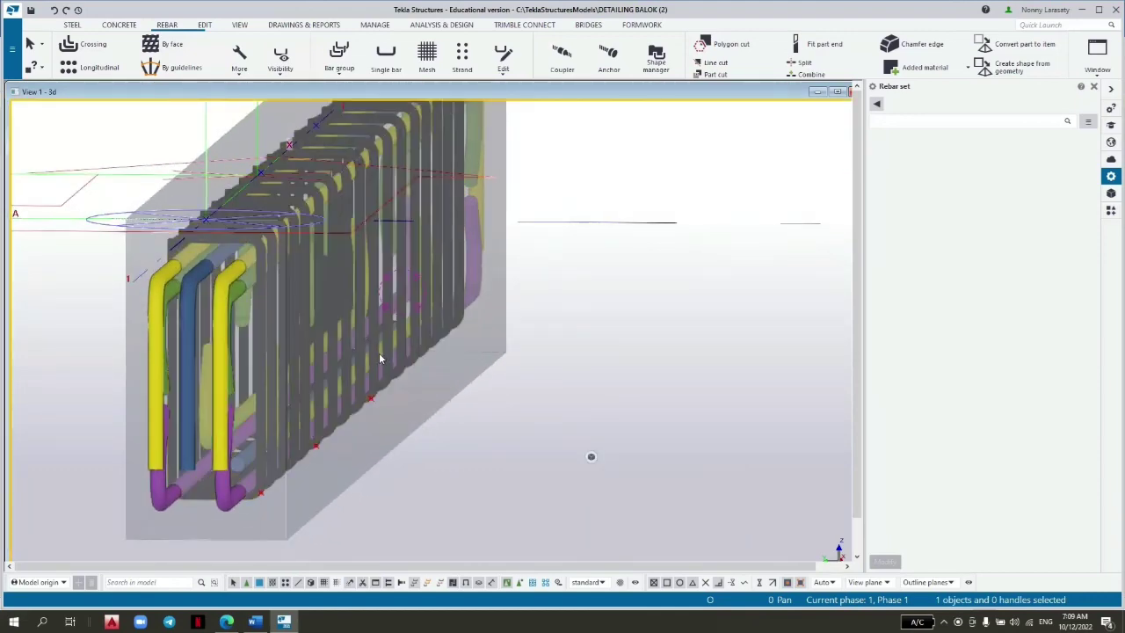
pyautogui.keyDown('ctrl'); pyautogui.moveTo(379, 353); pyautogui.dragTo(338, 346, button='middle'); pyautogui.keyUp('ctrl')
pyautogui.scroll(1, 339, 346)
pyautogui.scroll(-6, 618, 333)
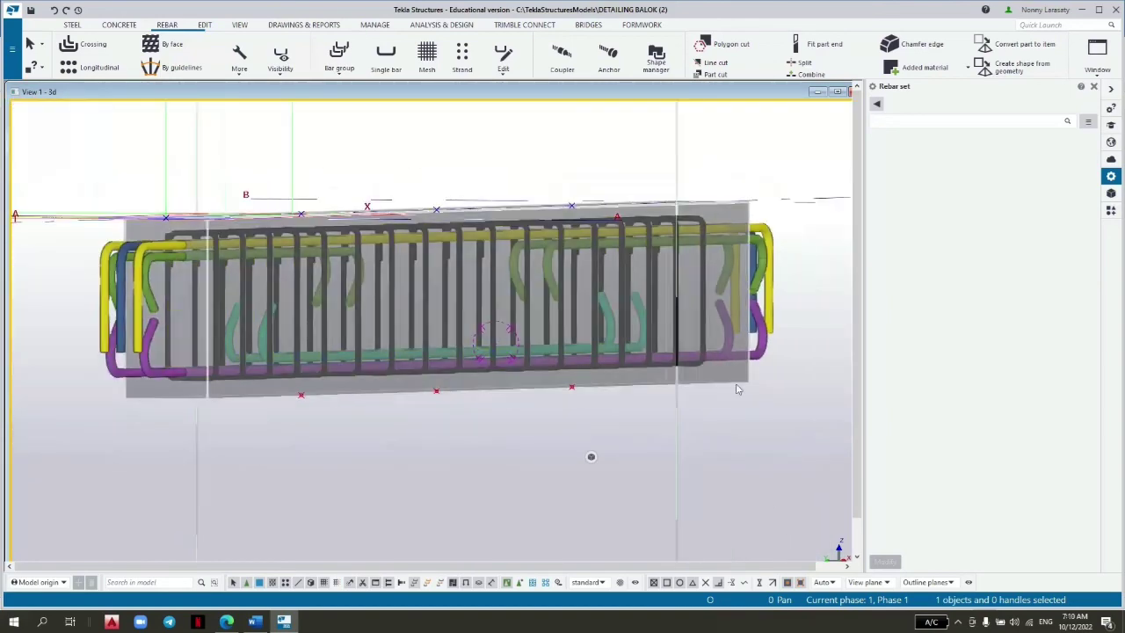
pyautogui.scroll(2, 778, 315)
pyautogui.keyDown('ctrl'); pyautogui.moveTo(769, 321); pyautogui.dragTo(731, 333, button='middle'); pyautogui.keyUp('ctrl')
pyautogui.scroll(-2, 731, 333)
pyautogui.moveTo(347, 476); pyautogui.dragTo(384, 429, button='middle')
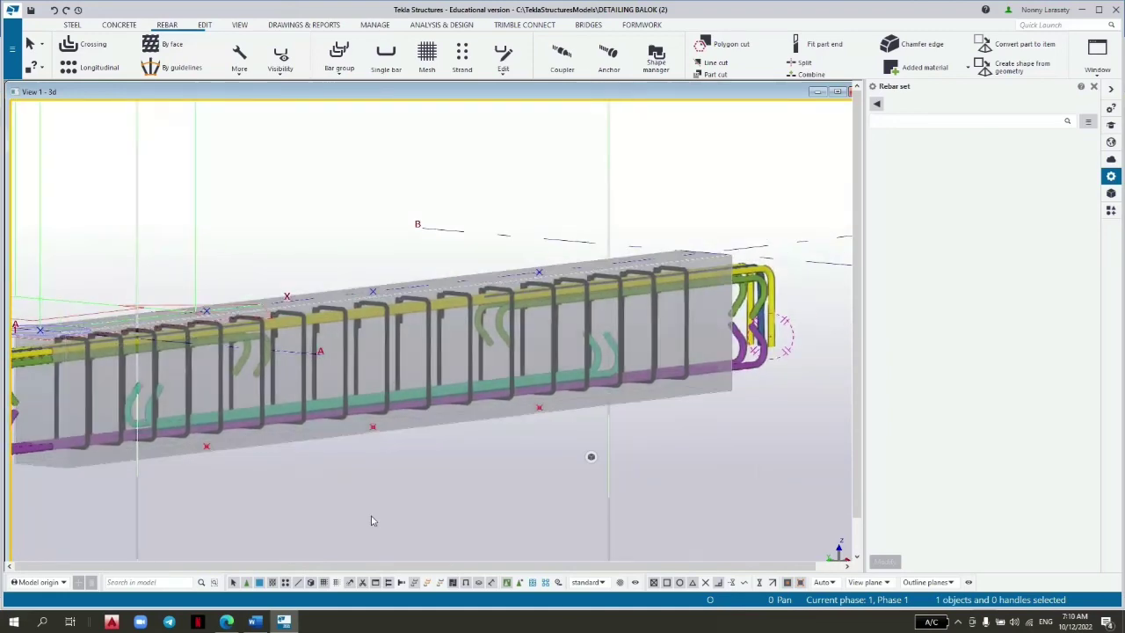
pyautogui.moveTo(373, 517); pyautogui.dragTo(455, 456, button='middle')
pyautogui.scroll(1, 427, 518)
pyautogui.scroll(-2, 441, 505)
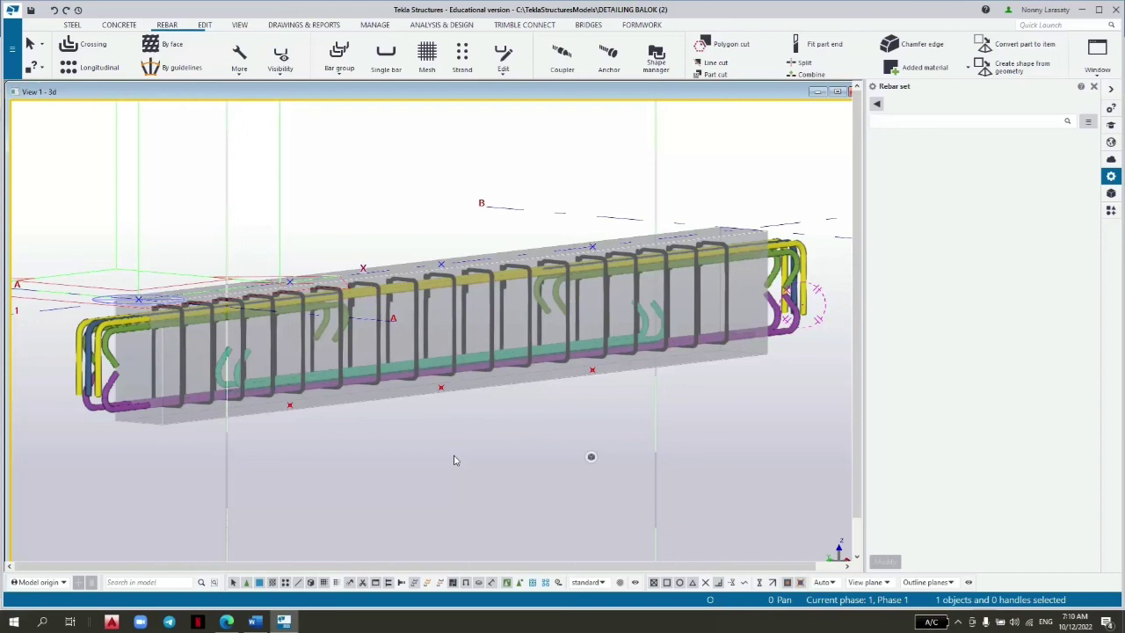
# Save the beam detailing model.
pyautogui.hotkey('ctrl', 's')
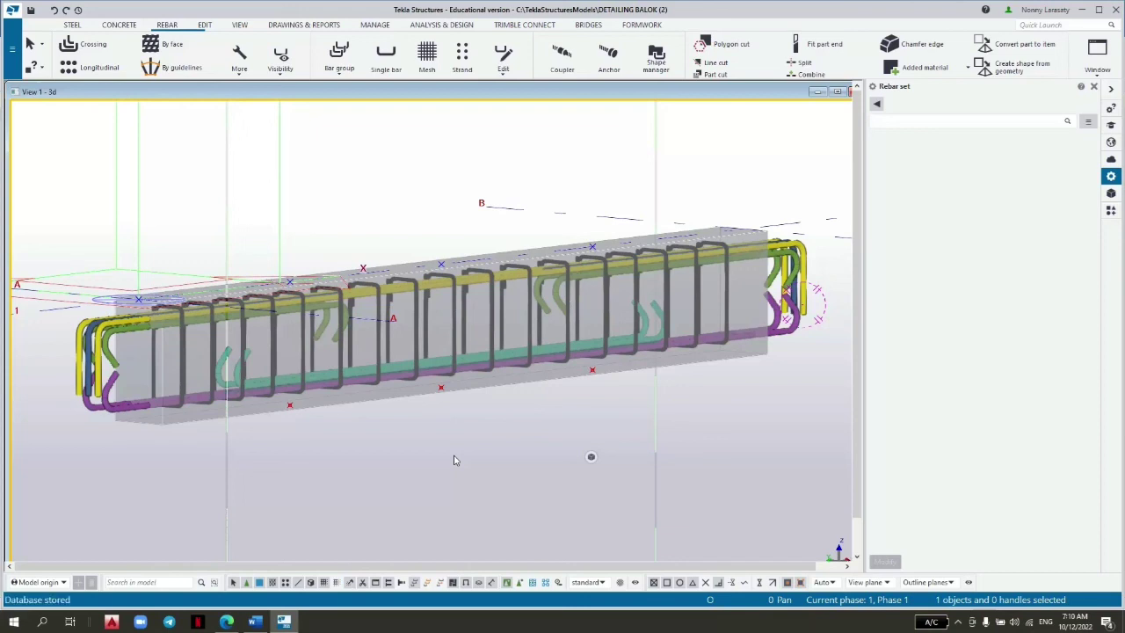